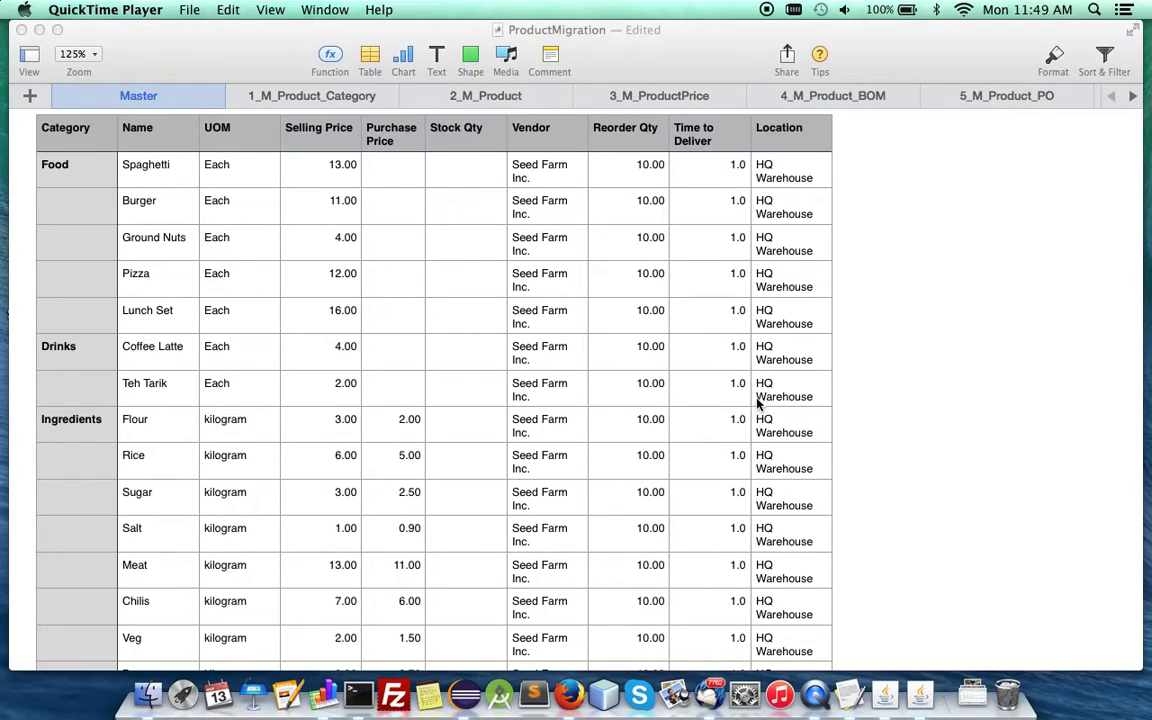
- Scroll through the Master product table to review the Food, Drinks and Ingredients products
{"action": "scroll", "coordinate": [522, 365], "scroll_direction": "up", "scroll_amount": 1}
{"action": "scroll", "coordinate": [118, 504], "scroll_direction": "down", "scroll_amount": 3}
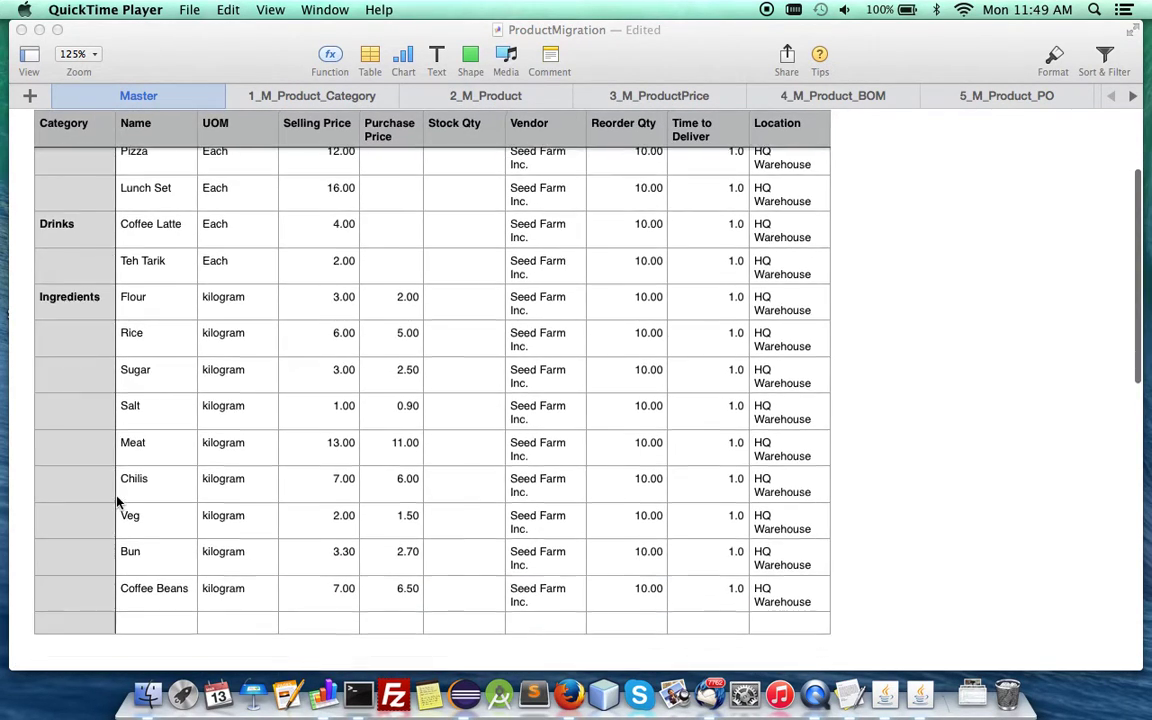
{"action": "scroll", "coordinate": [118, 502], "scroll_direction": "up", "scroll_amount": 2}
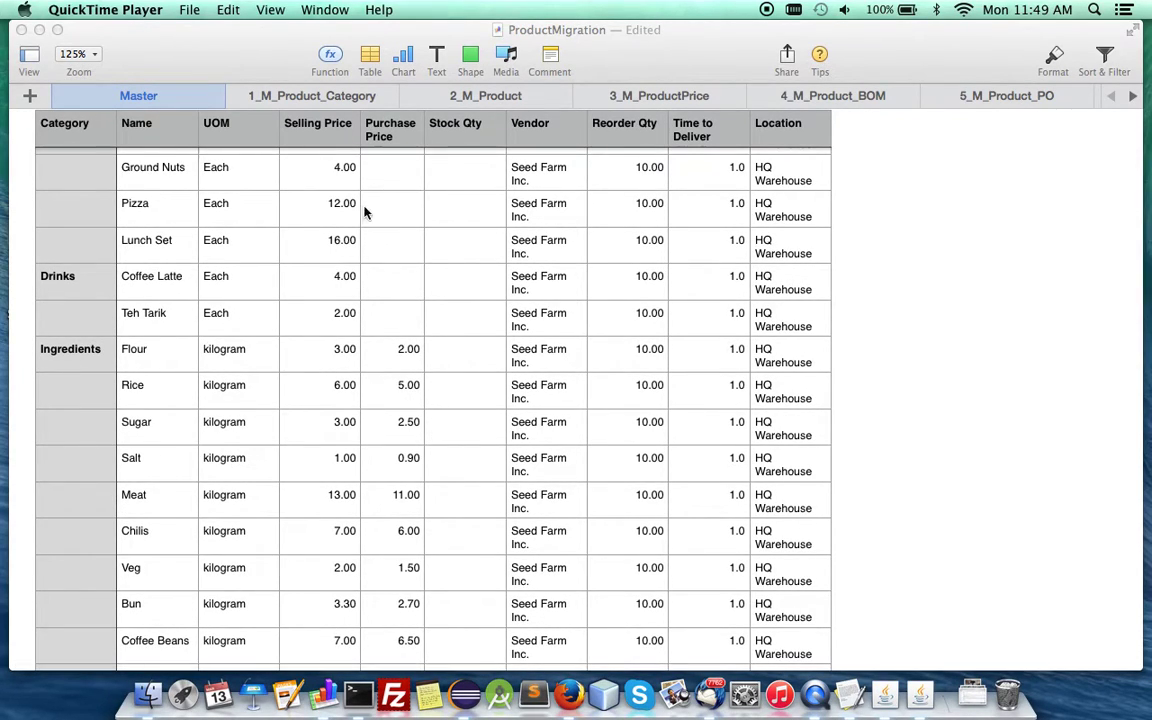
- Check the 1_M_Product_Category and 2_M_Product sheets, including the formula behind Spaghetti's name
{"action": "left_click", "coordinate": [328, 100]}
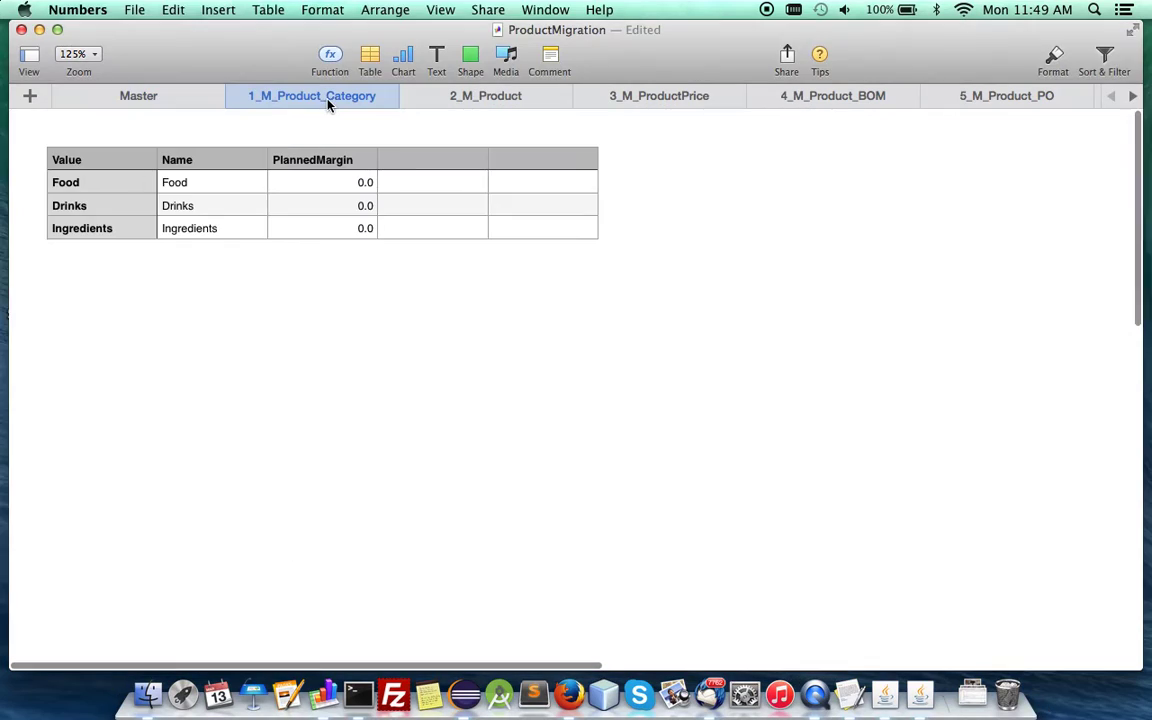
{"action": "left_click", "coordinate": [486, 100]}
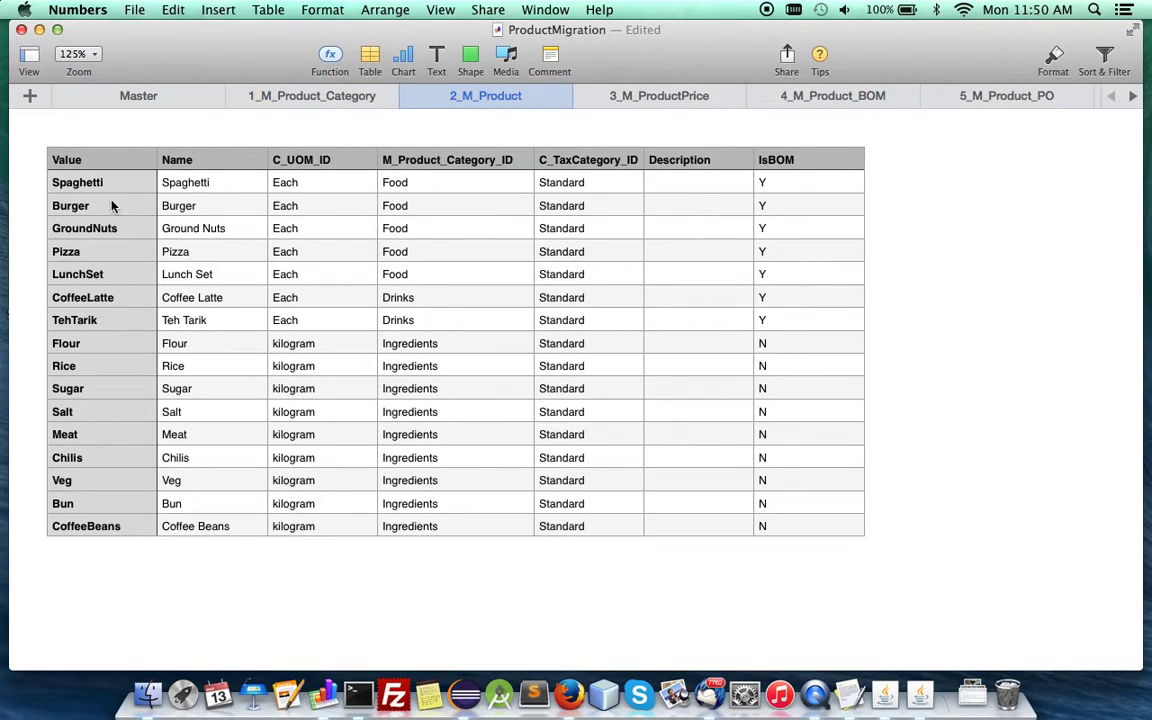
{"action": "left_click", "coordinate": [186, 191]}
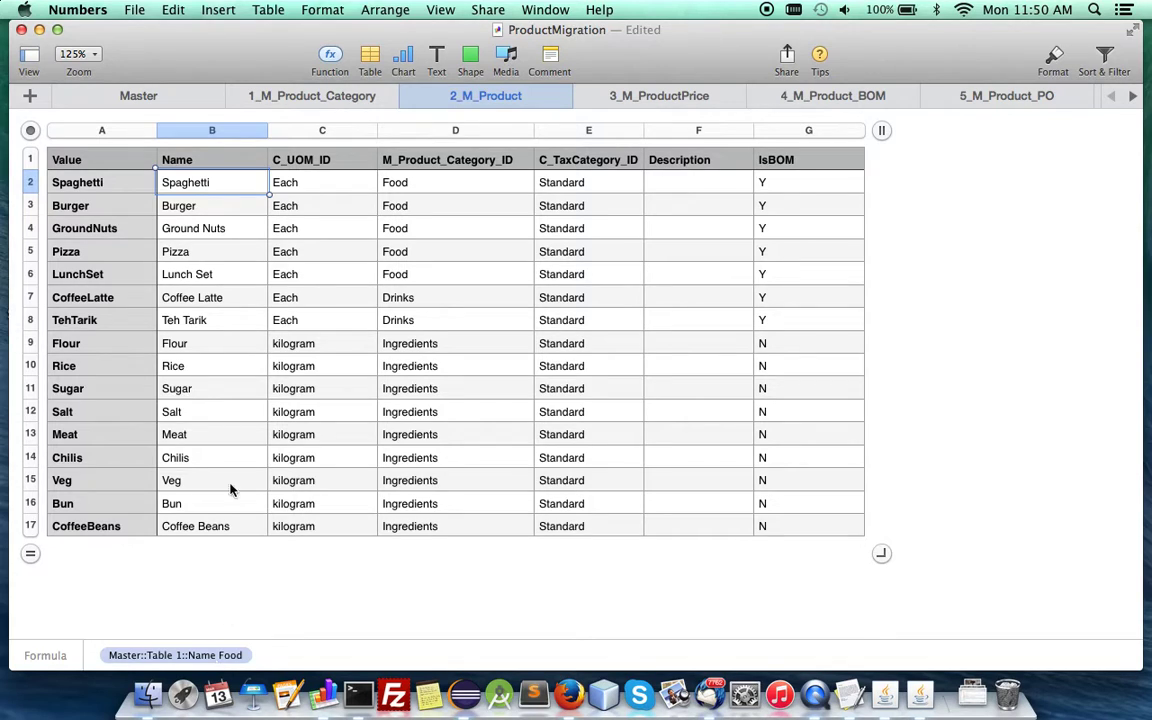
{"action": "left_click", "coordinate": [140, 95]}
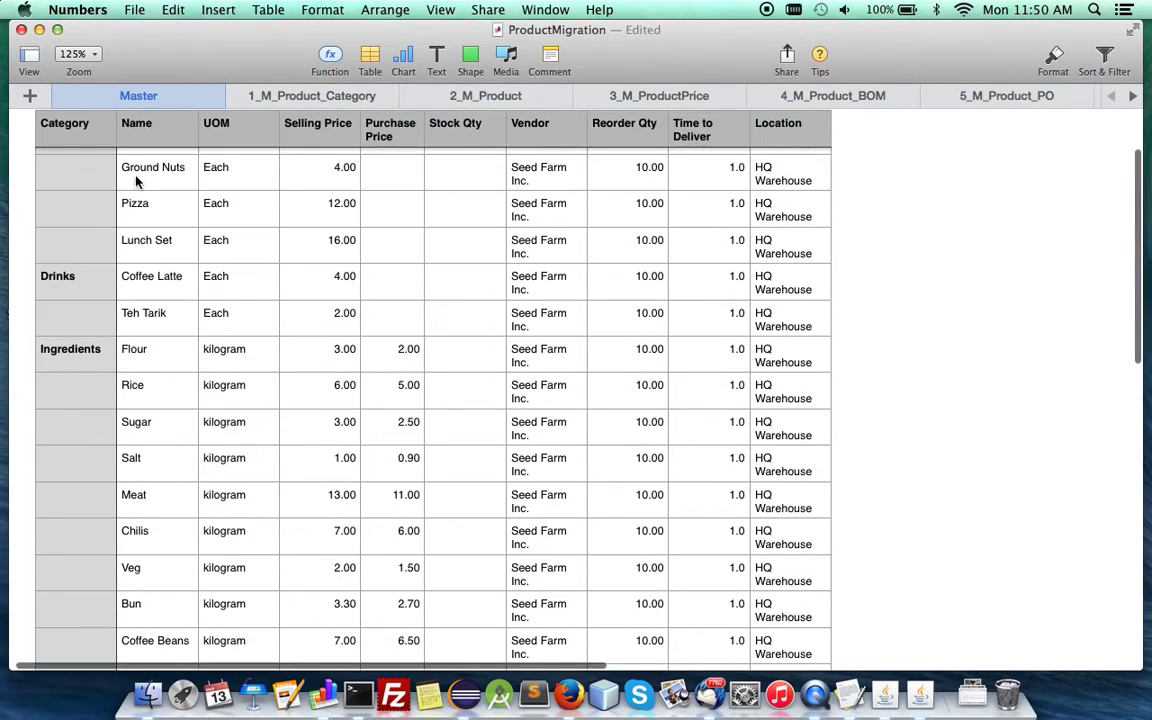
{"action": "scroll", "coordinate": [141, 296], "scroll_direction": "down", "scroll_amount": 1}
{"action": "scroll", "coordinate": [145, 300], "scroll_direction": "up", "scroll_amount": 5}
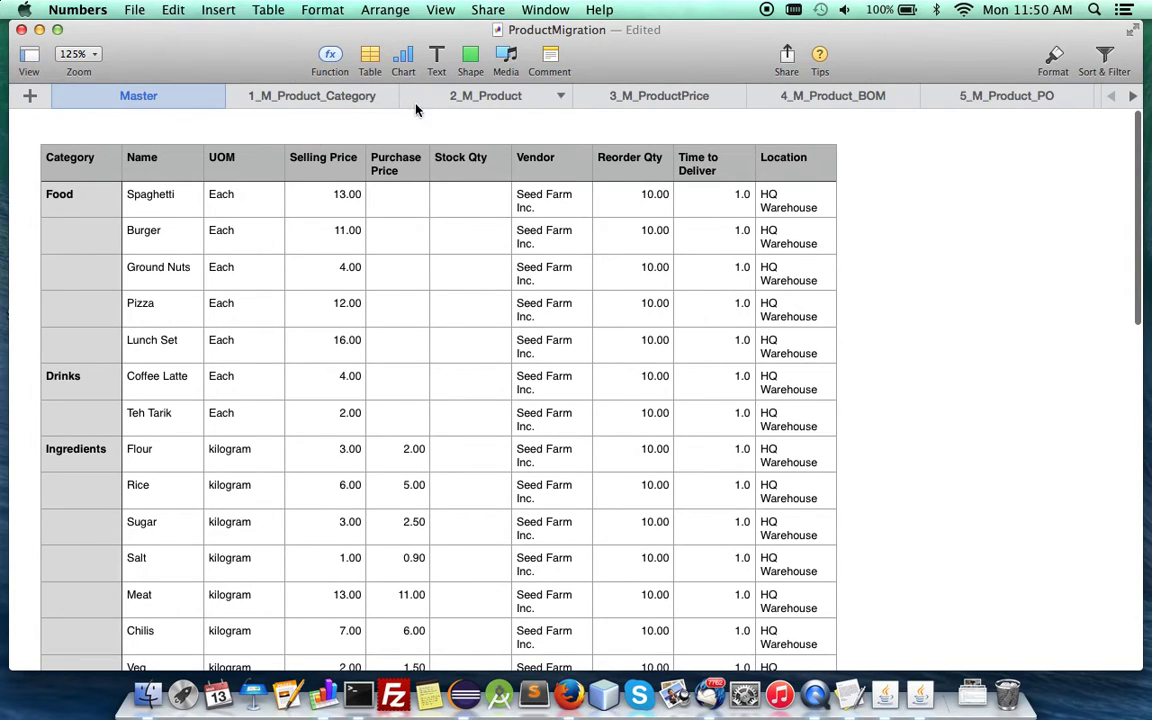
- Inspect the Spaghetti, Burger, Ground Nuts and Lunch Set name cells on 2_M_Product
{"action": "left_click", "coordinate": [472, 99]}
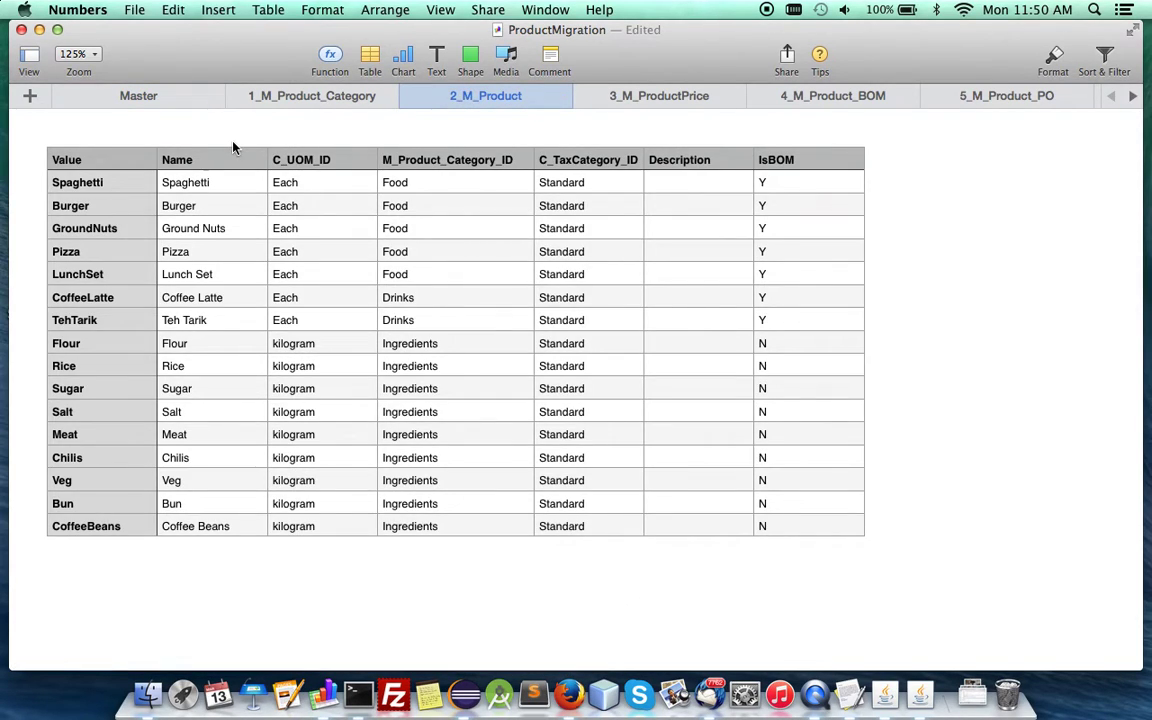
{"action": "left_click", "coordinate": [203, 186]}
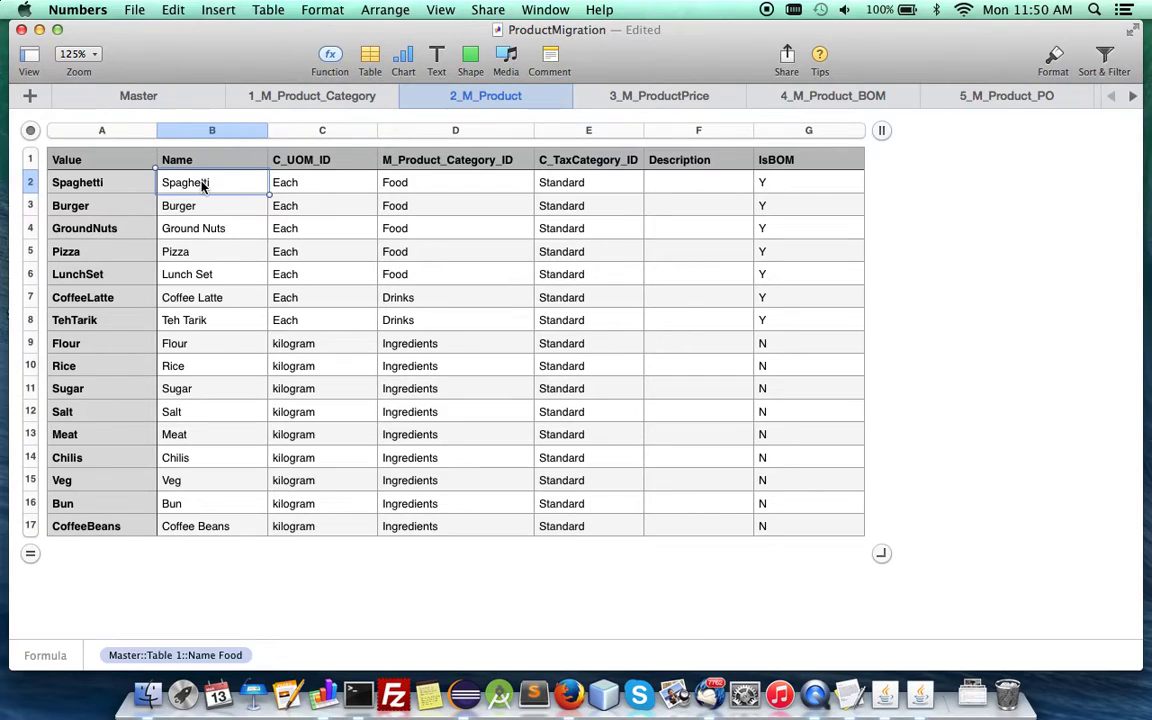
{"action": "key", "text": "Down"}
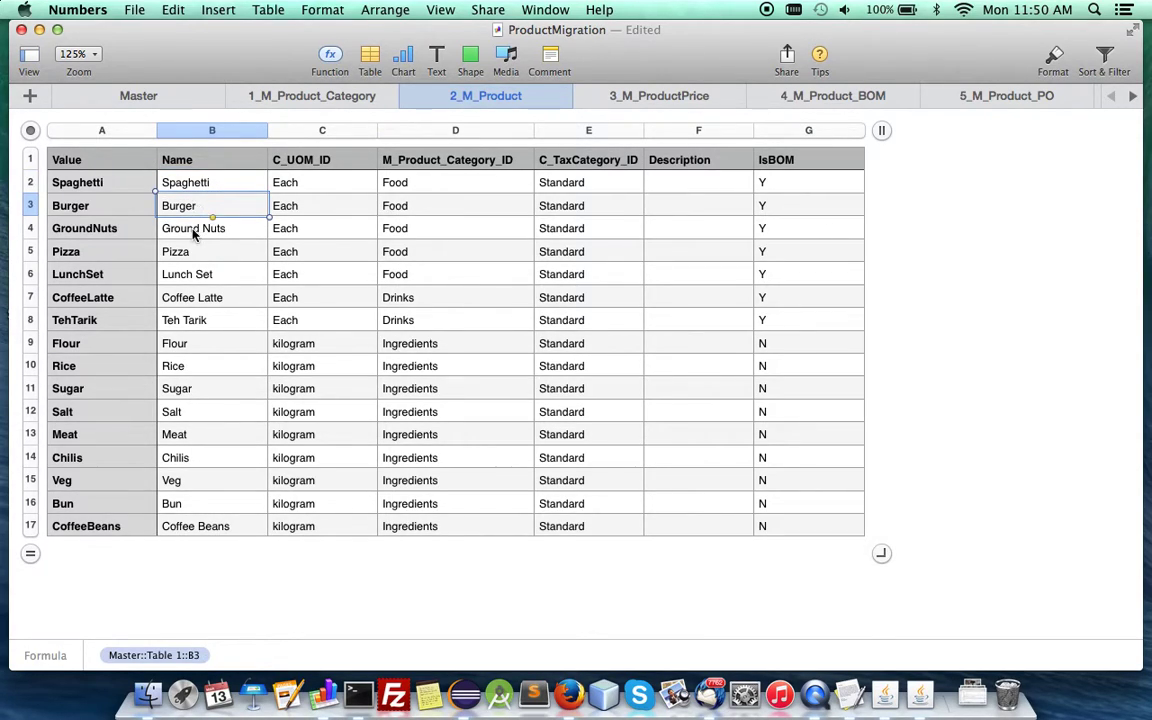
{"action": "left_click", "coordinate": [195, 231]}
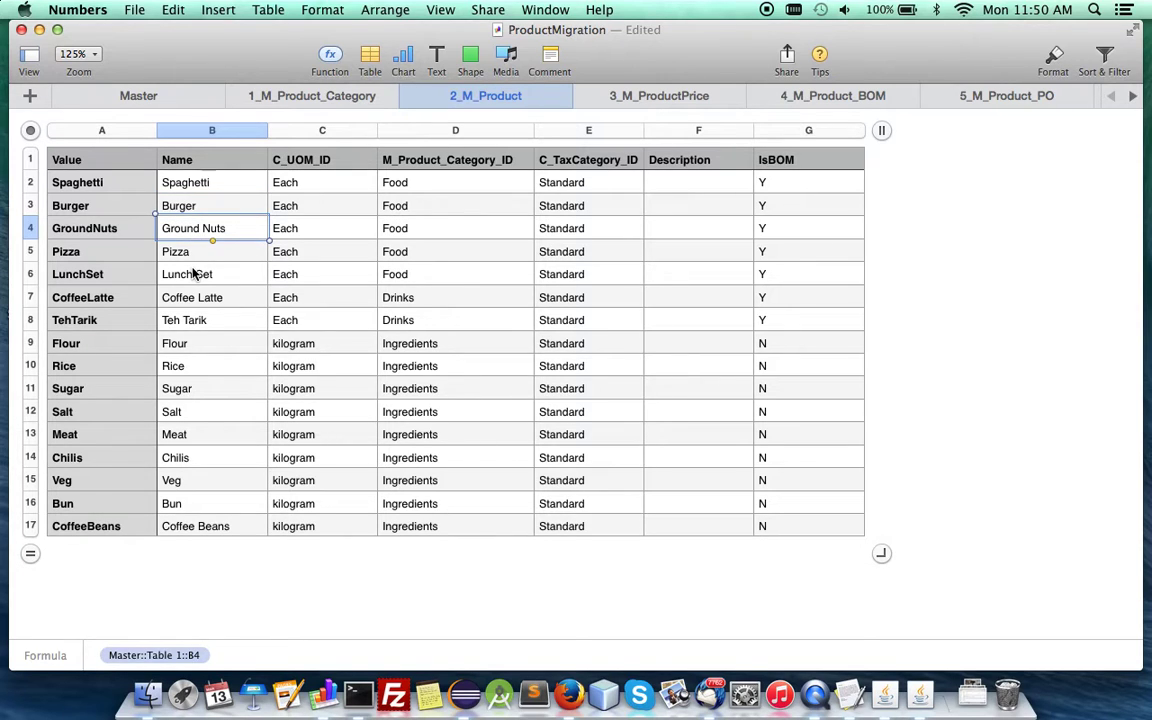
{"action": "left_click", "coordinate": [195, 275]}
{"action": "left_click", "coordinate": [134, 93]}
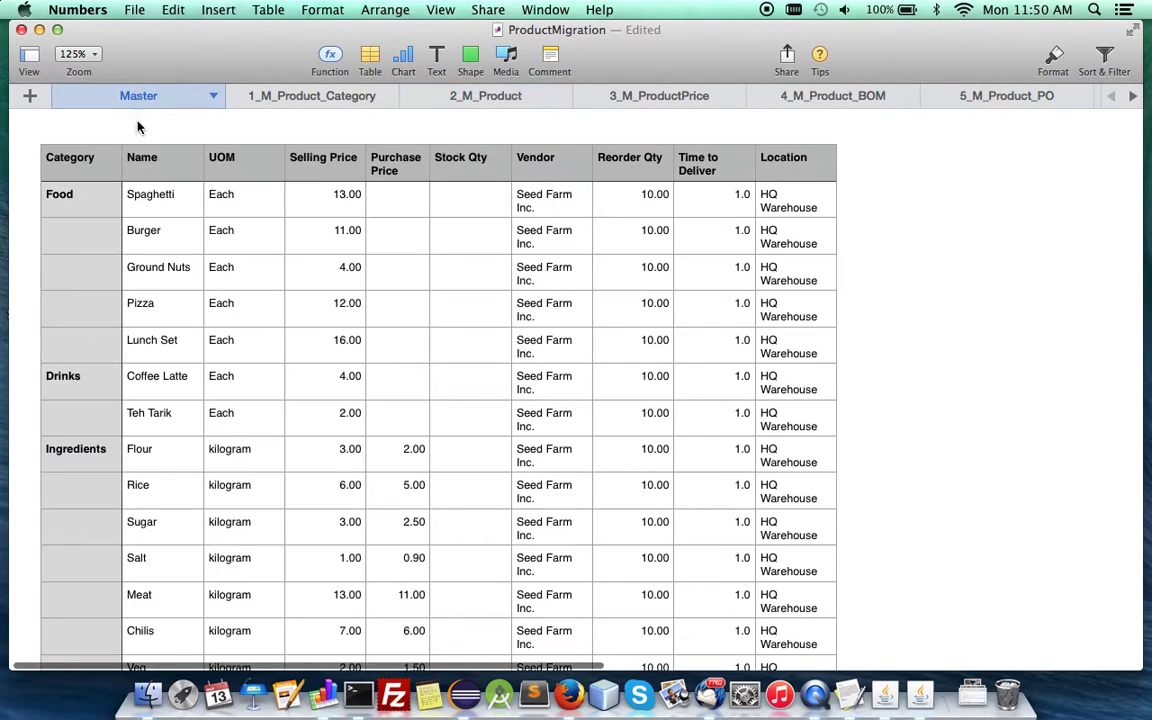
{"action": "scroll", "coordinate": [147, 300], "scroll_direction": "down", "scroll_amount": 10}
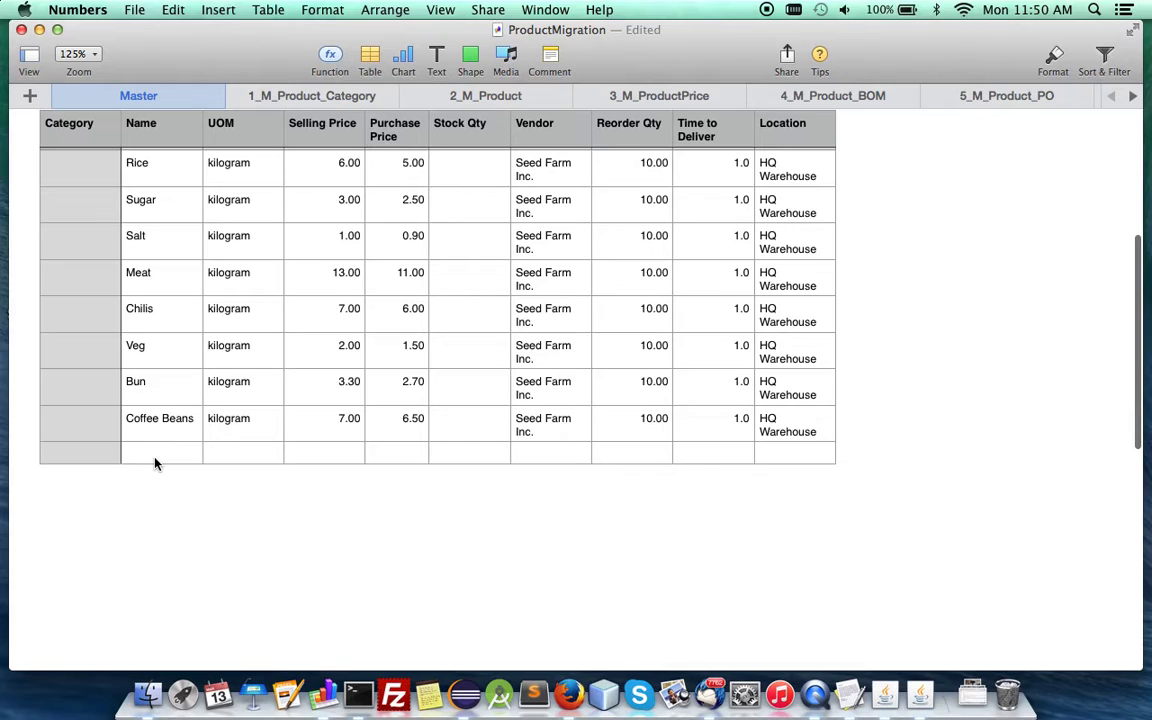
{"action": "left_click", "coordinate": [155, 463]}
- Browse the ProductPrice, Product_BOM and Product_PO sheets, then select the empty Master cell below Coffee Beans
{"action": "left_click", "coordinate": [507, 96]}
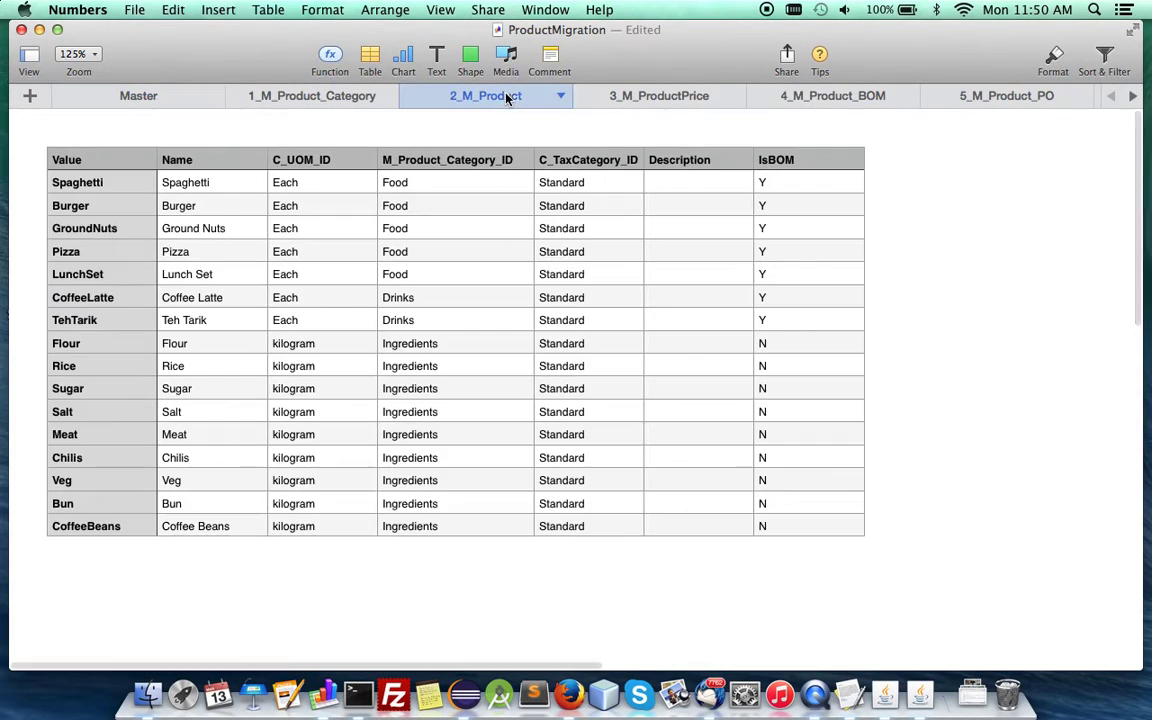
{"action": "left_click", "coordinate": [671, 99]}
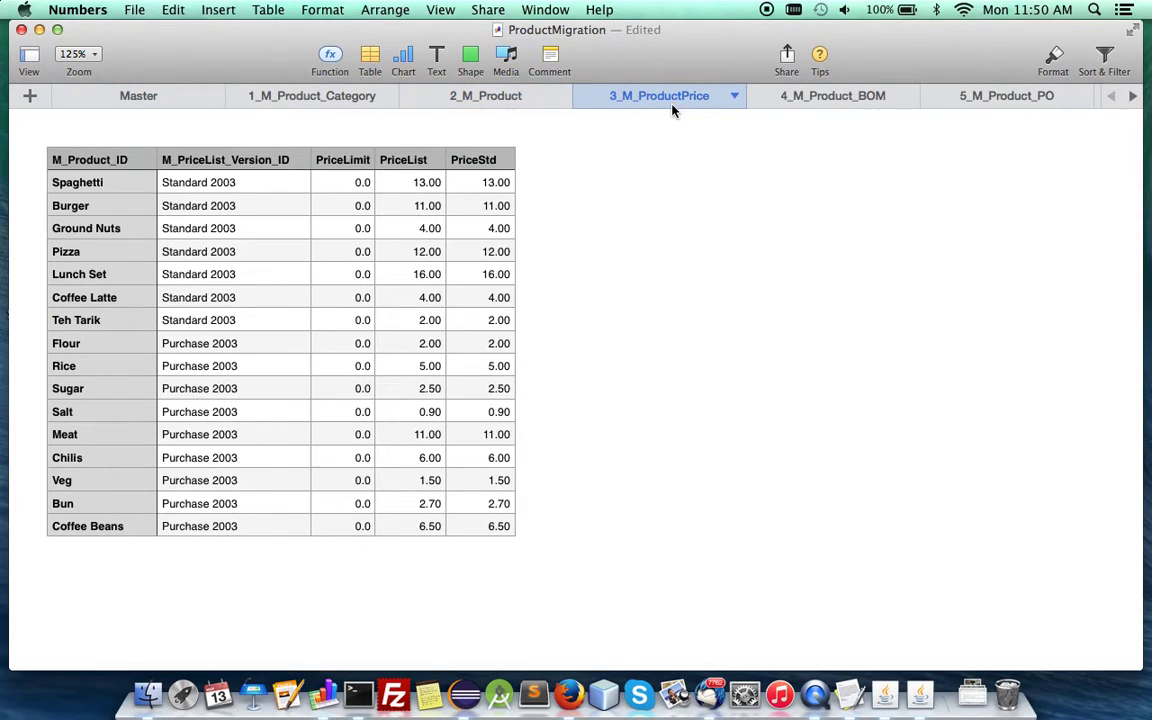
{"action": "left_click", "coordinate": [820, 95]}
{"action": "left_click", "coordinate": [1025, 97]}
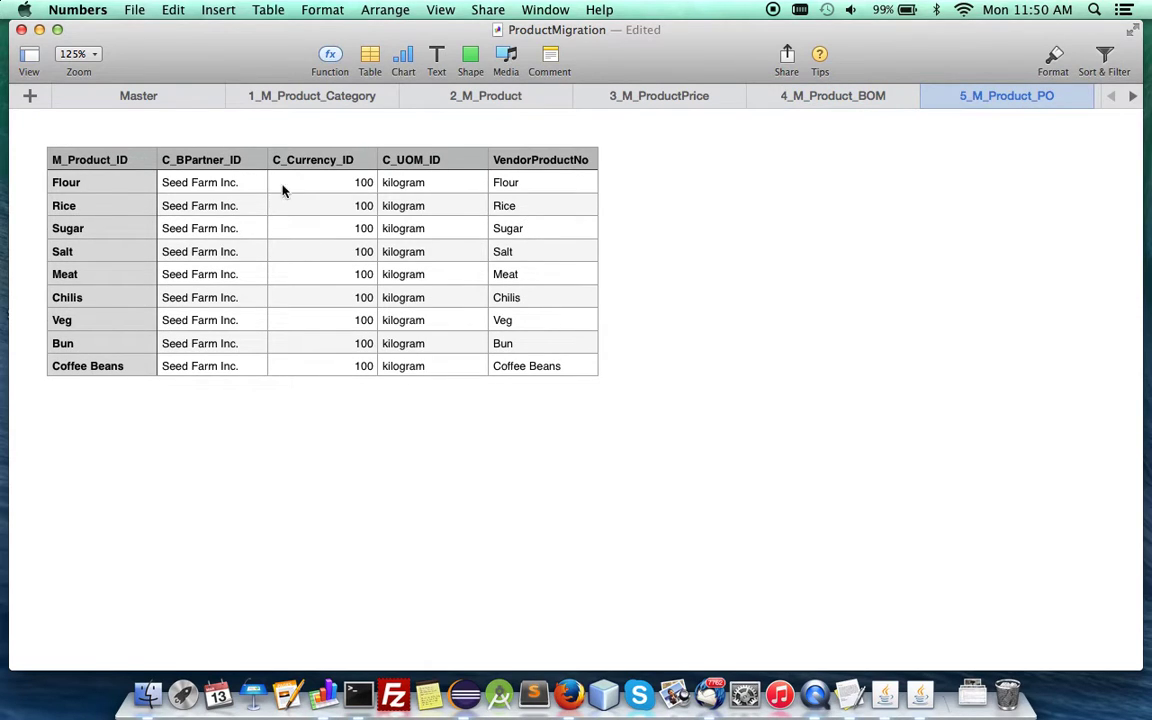
{"action": "left_click", "coordinate": [127, 94]}
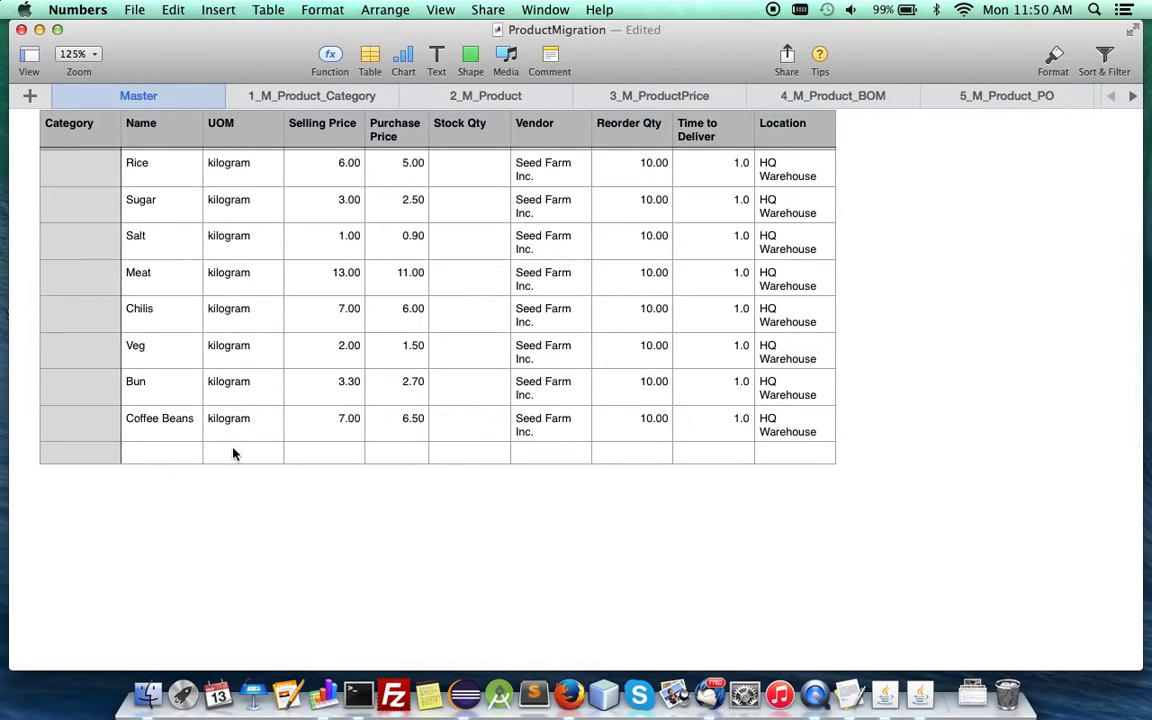
{"action": "scroll", "coordinate": [175, 440], "scroll_direction": "up", "scroll_amount": 5}
{"action": "scroll", "coordinate": [176, 445], "scroll_direction": "down", "scroll_amount": 3}
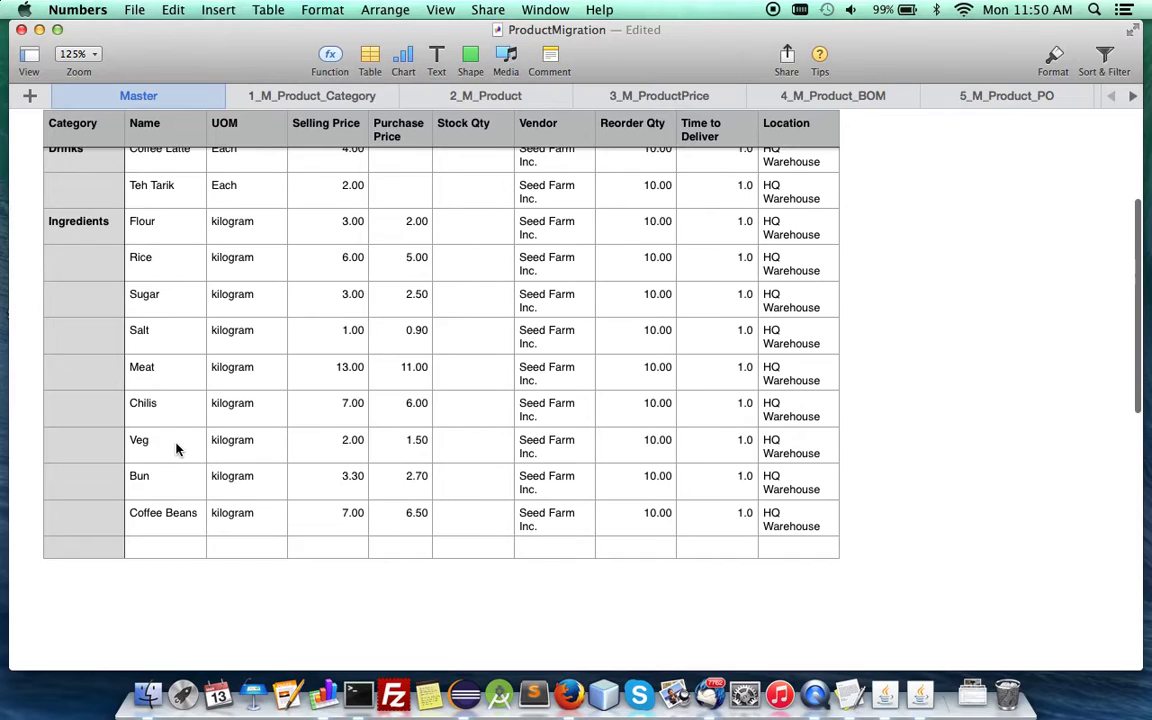
{"action": "left_click", "coordinate": [172, 550]}
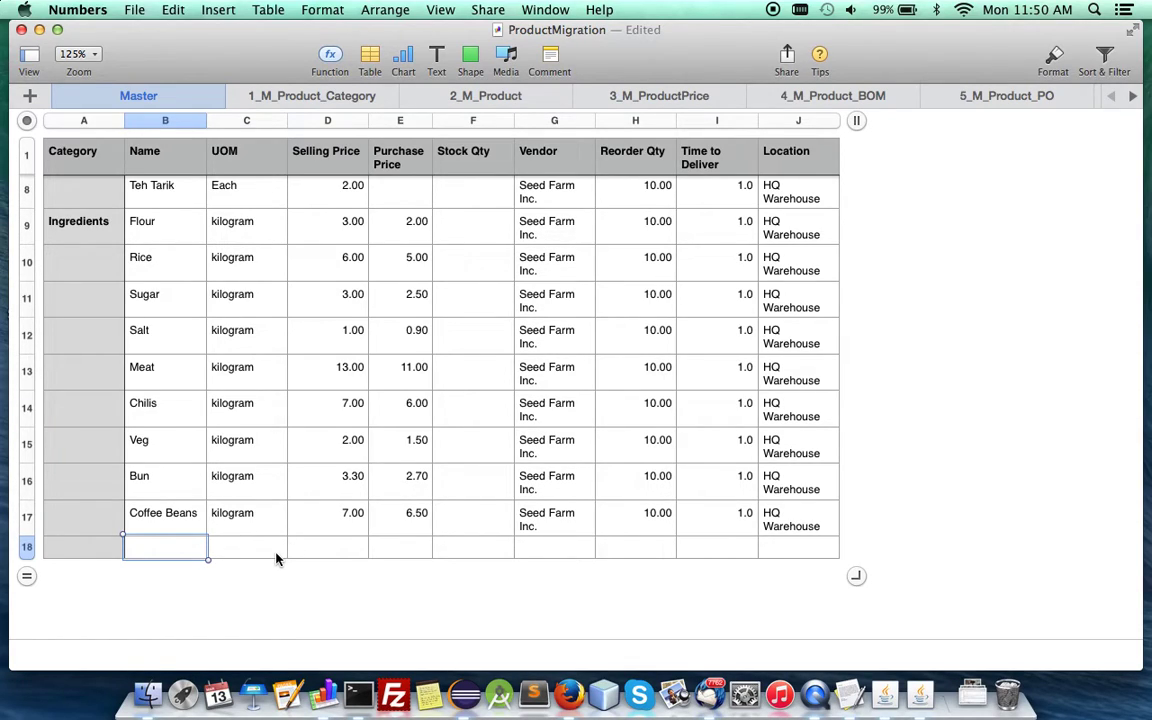
- Enter Chocolate as the new ingredient, with unit kilogram copied from Coffee Beans
{"action": "type", "text": "Chocolate"}
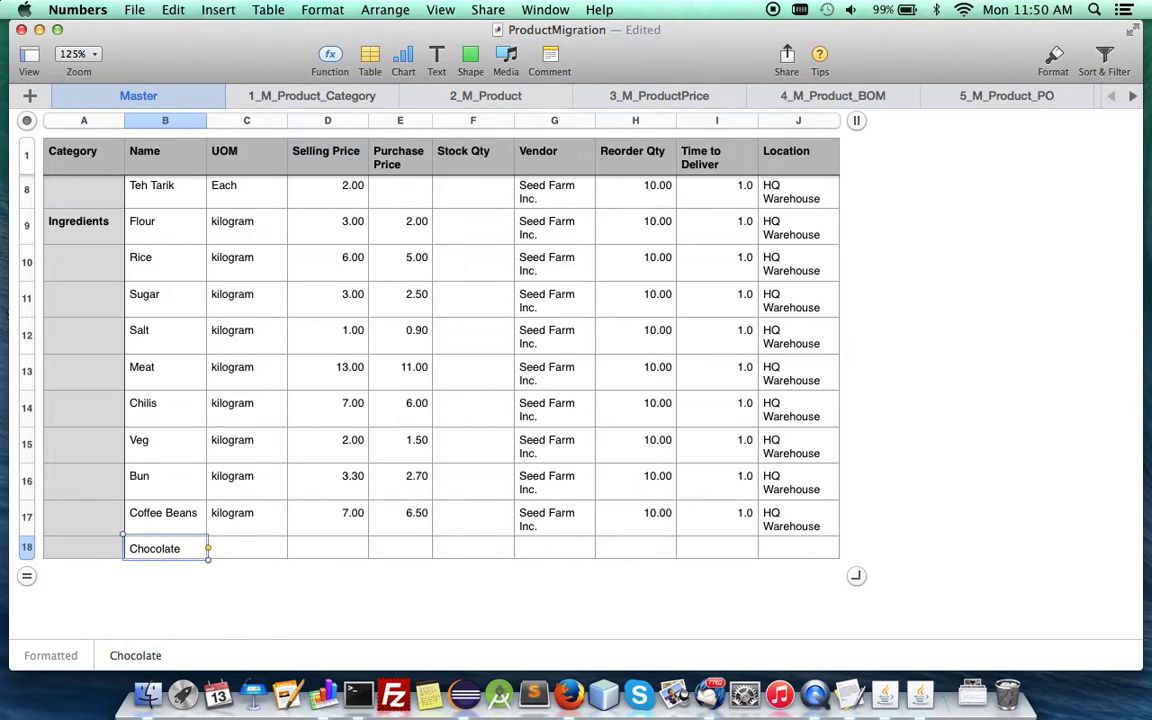
{"action": "left_click", "coordinate": [257, 549]}
{"action": "type", "text": "kilogram"}
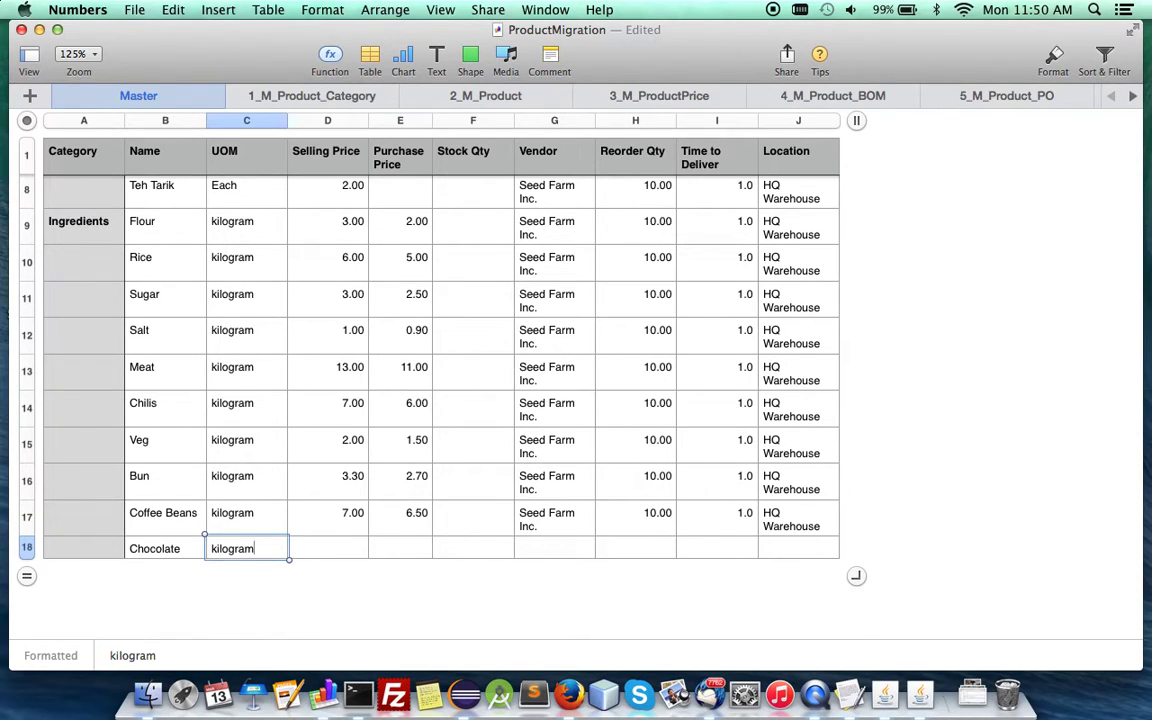
{"action": "key", "text": "super+z"}
{"action": "left_click", "coordinate": [240, 516]}
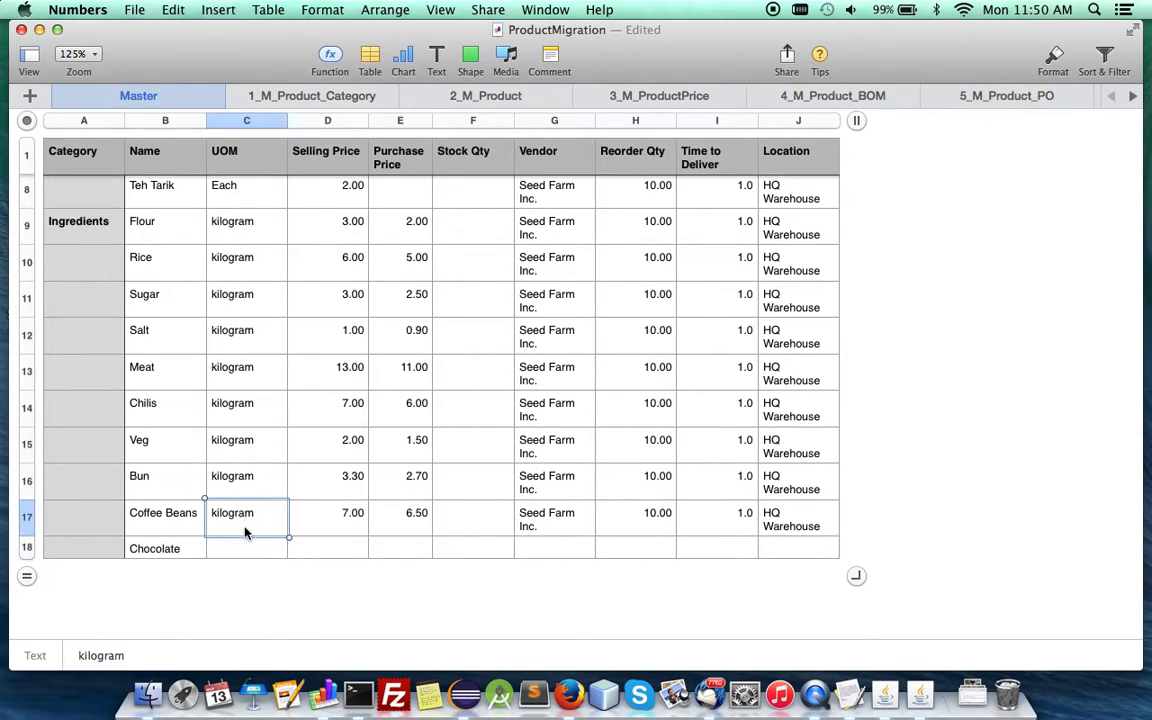
{"action": "left_click_drag", "start_coordinate": [246, 535], "coordinate": [255, 556]}
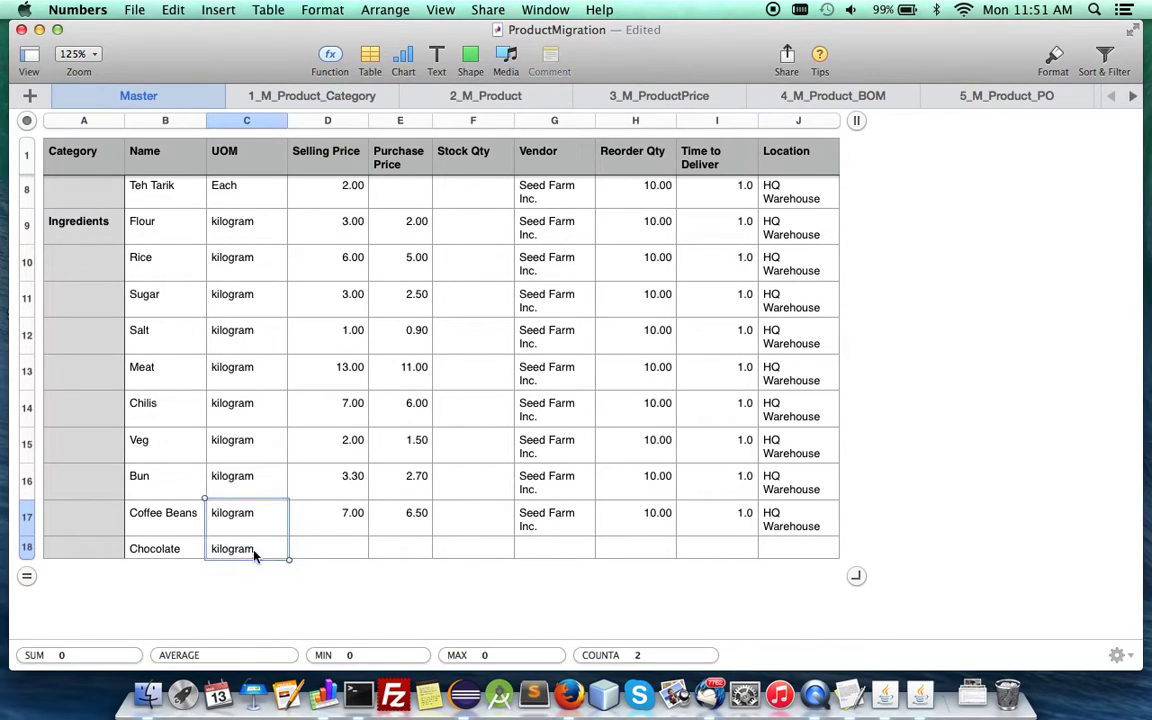
- Set Chocolate's selling price to 22.00 and purchase price to 15.00
{"action": "left_click", "coordinate": [336, 550]}
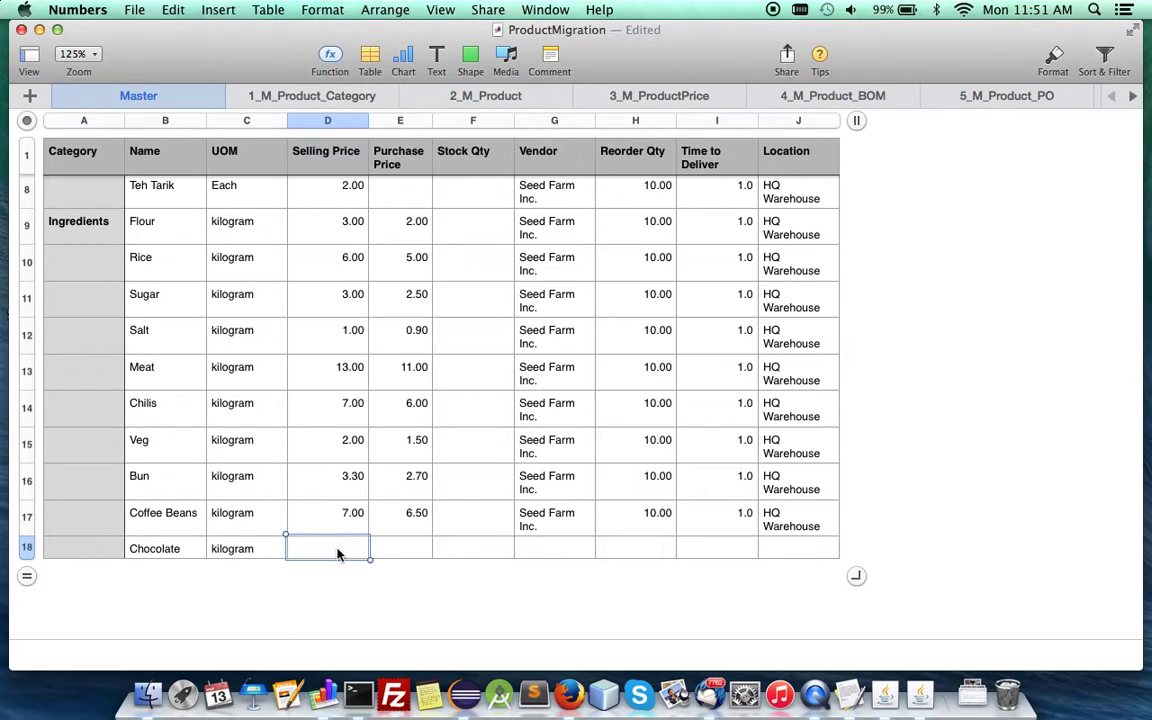
{"action": "type", "text": "22.00"}
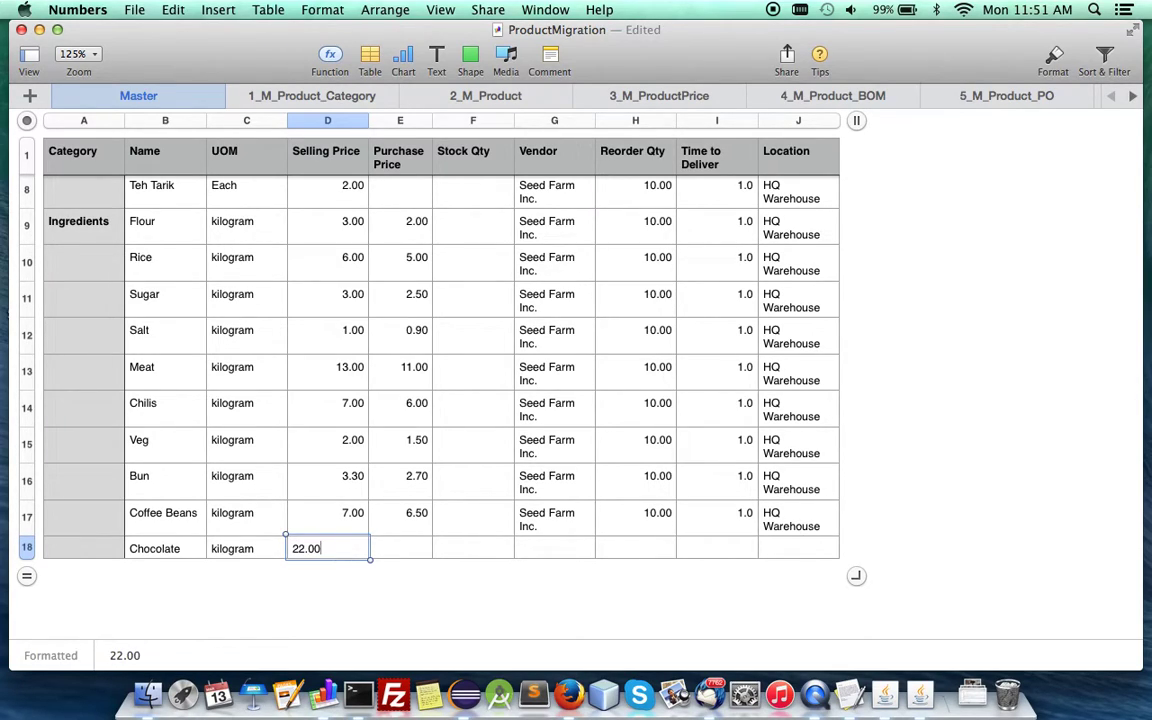
{"action": "left_click", "coordinate": [406, 556]}
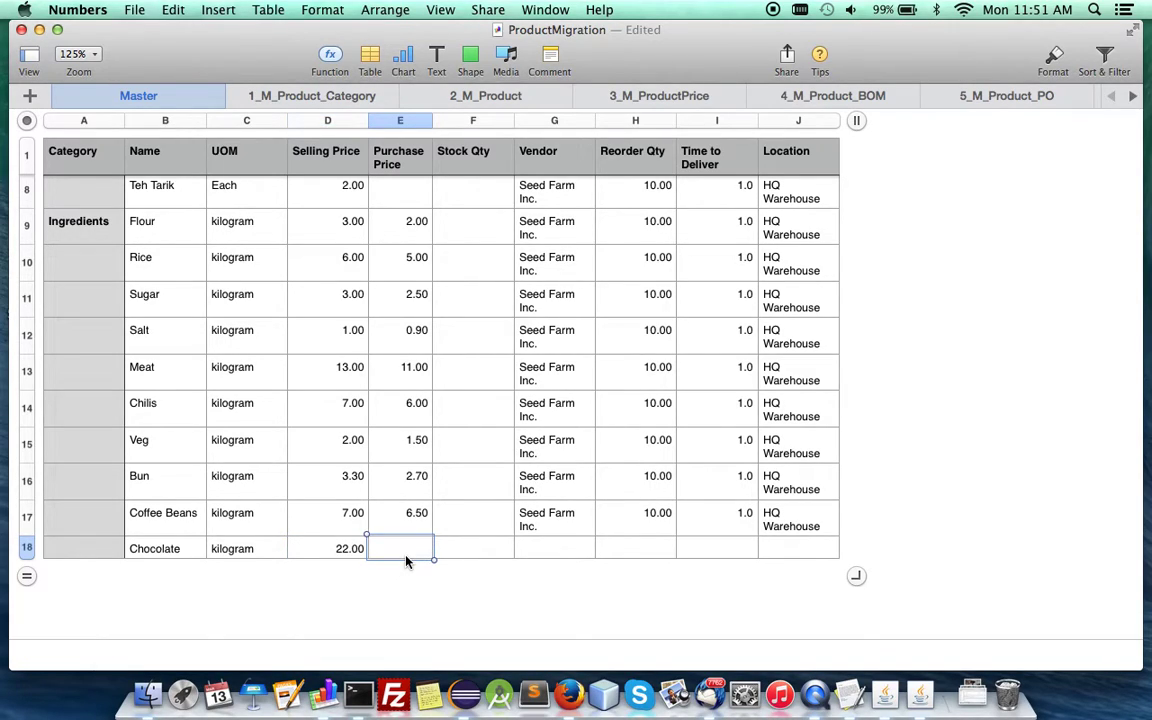
{"action": "type", "text": "15.00"}
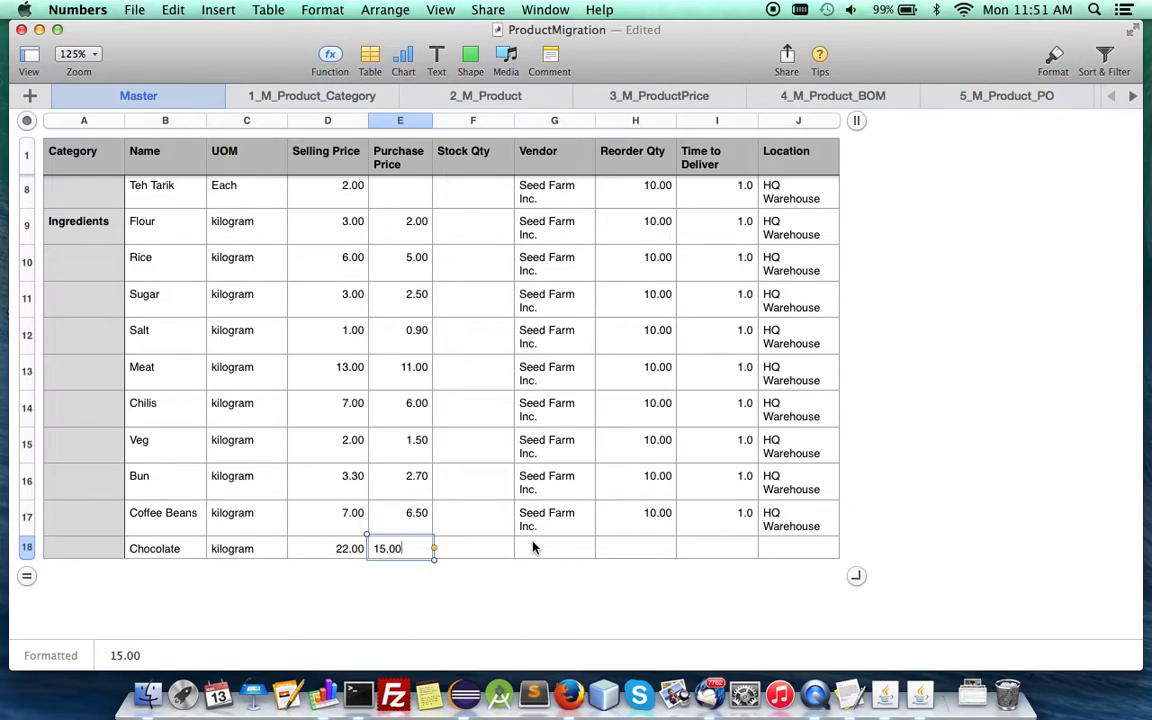
- Fill Seed Farm Inc., reorder quantity 10.00, delivery time 1.0 and HQ Warehouse into the Chocolate row
{"action": "left_click", "coordinate": [546, 524]}
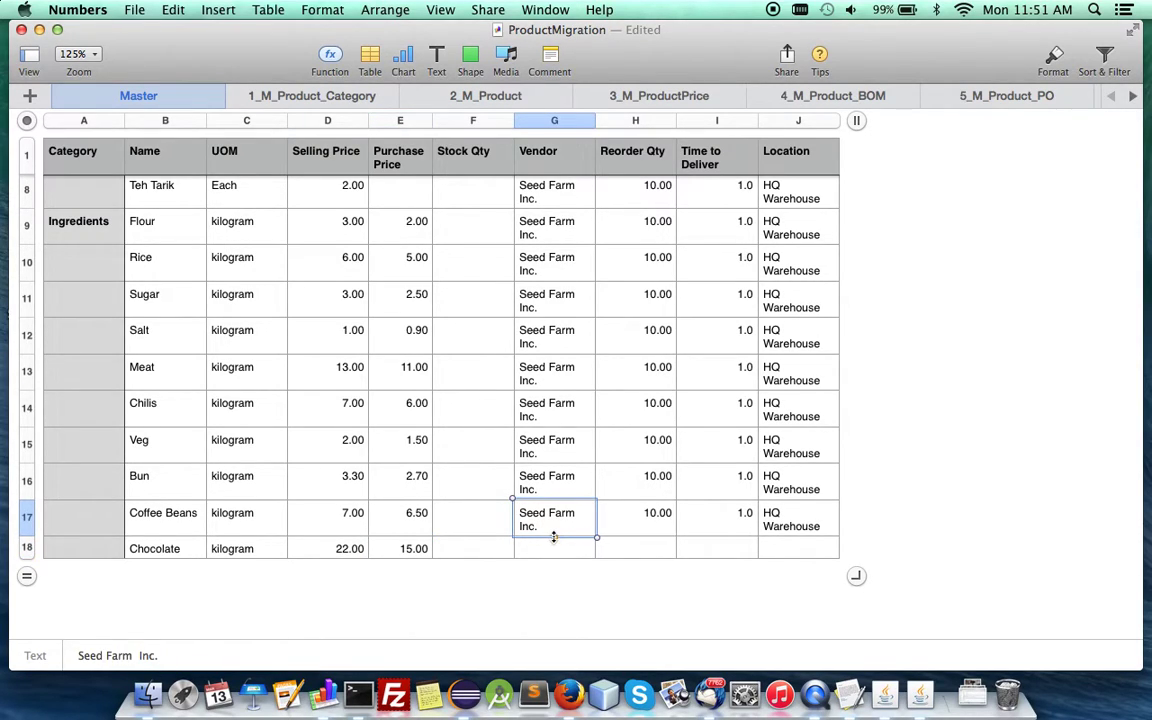
{"action": "left_click_drag", "start_coordinate": [552, 537], "coordinate": [555, 563]}
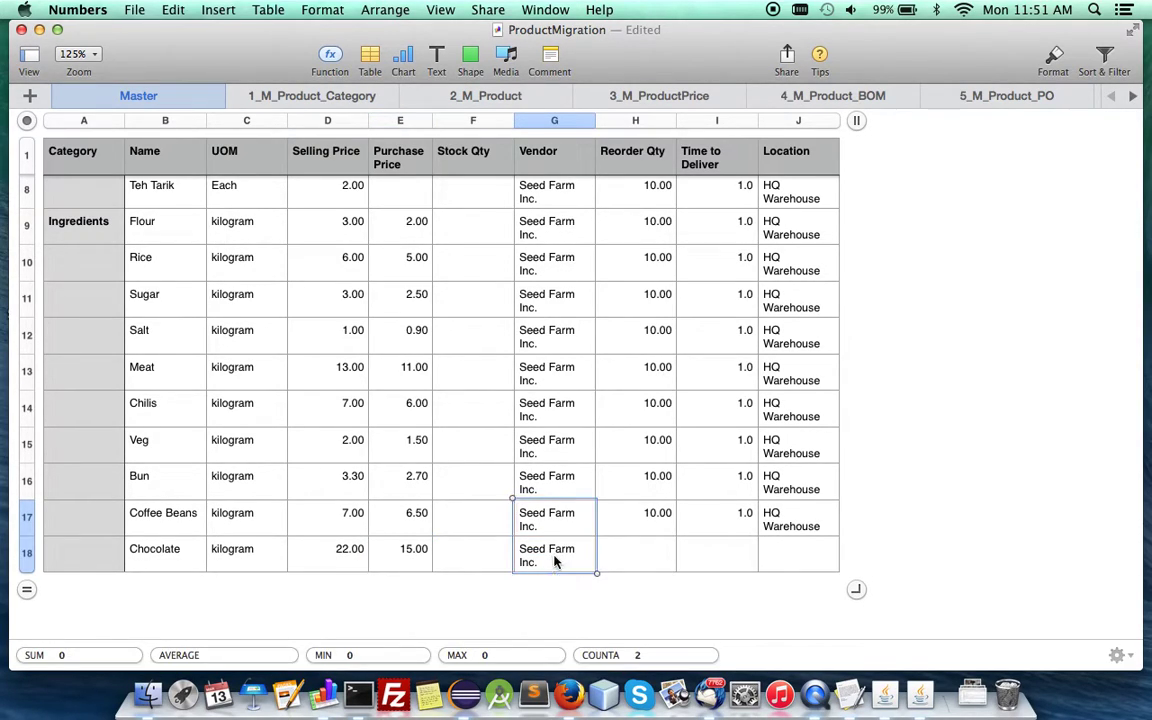
{"action": "left_click", "coordinate": [635, 522]}
{"action": "left_click", "coordinate": [812, 524], "text": "shift"}
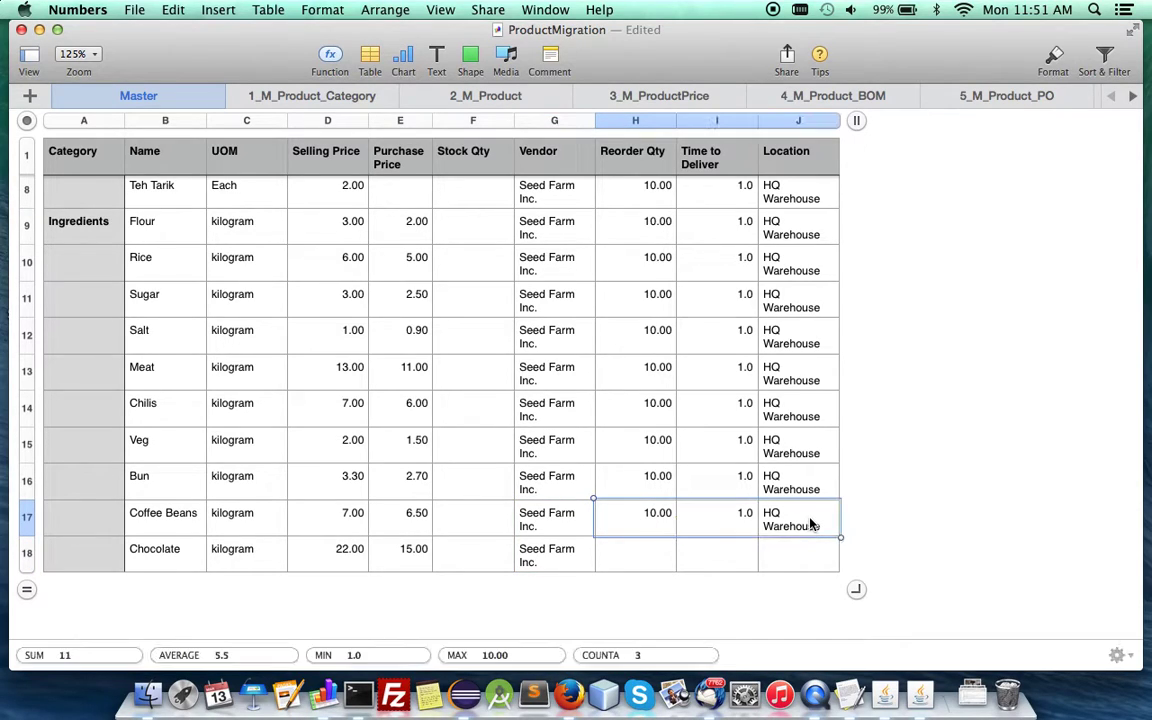
{"action": "left_click_drag", "start_coordinate": [718, 537], "coordinate": [717, 571]}
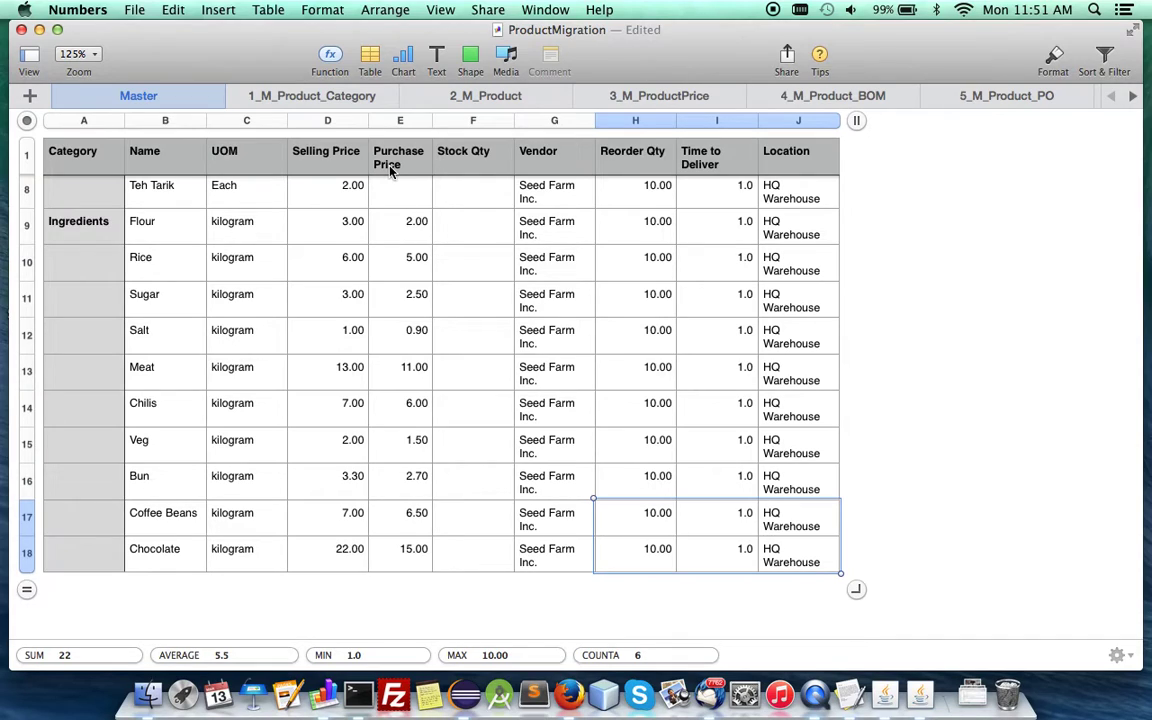
- Add row 18 to the 2_M_Product table with tax category Standard
{"action": "left_click", "coordinate": [475, 104]}
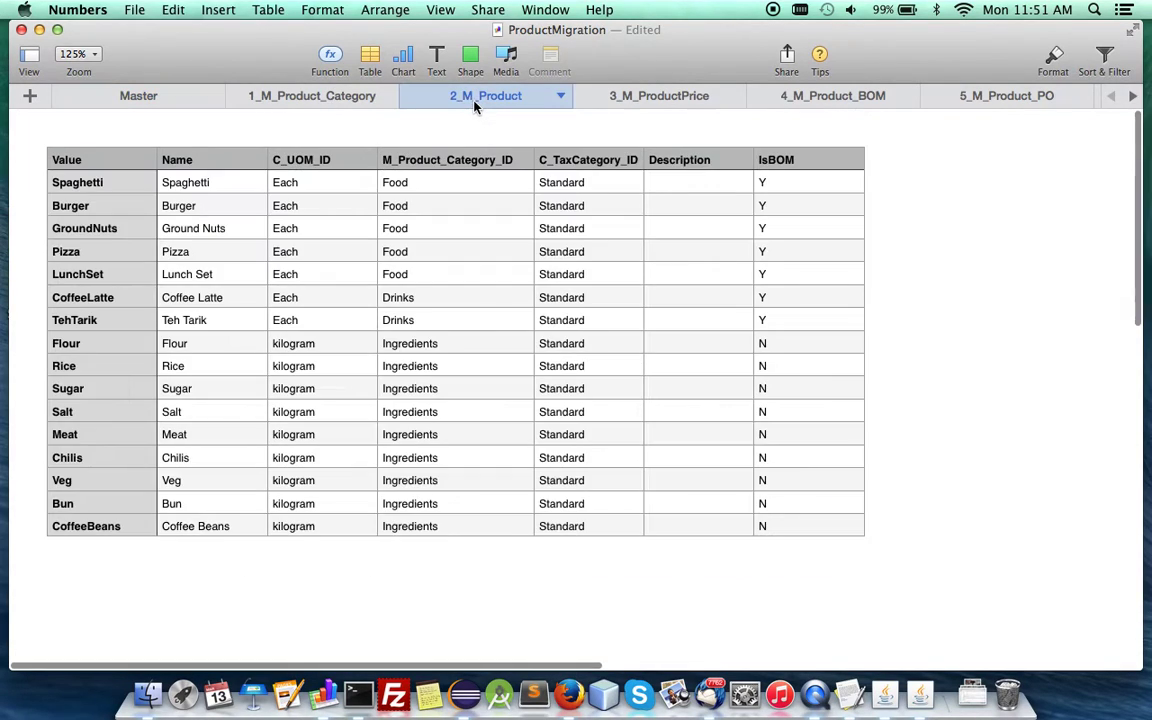
{"action": "left_click", "coordinate": [53, 530]}
{"action": "left_click_drag", "start_coordinate": [30, 554], "coordinate": [28, 585]}
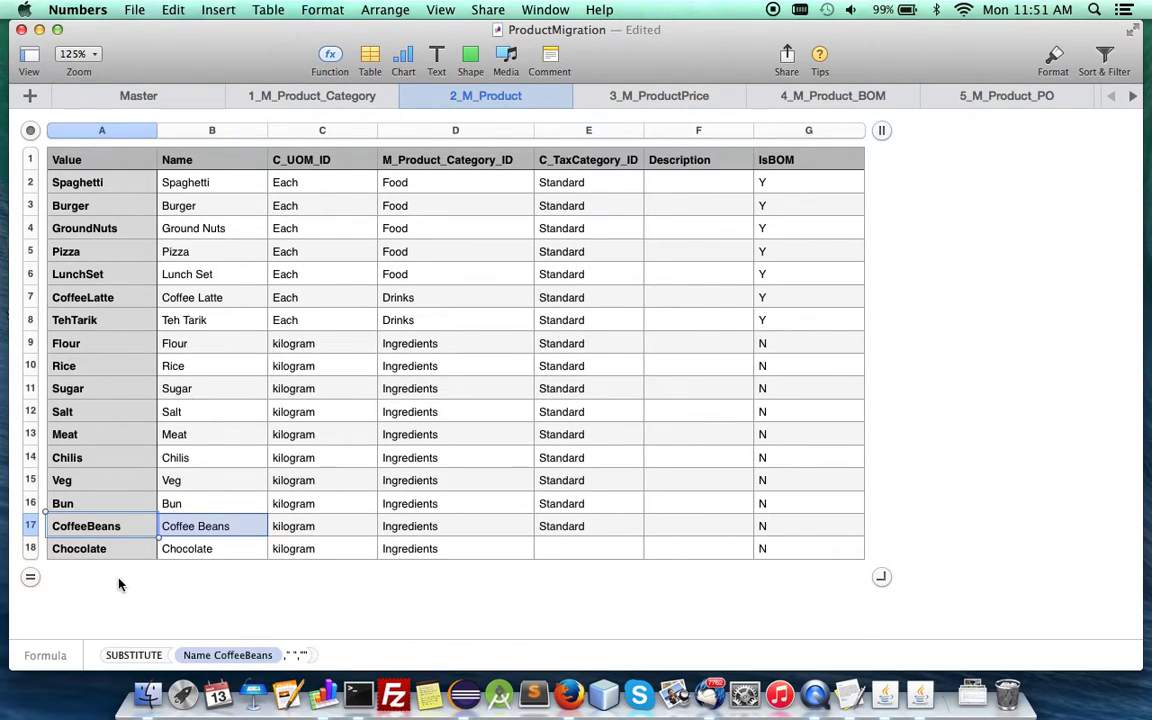
{"action": "left_click", "coordinate": [590, 524]}
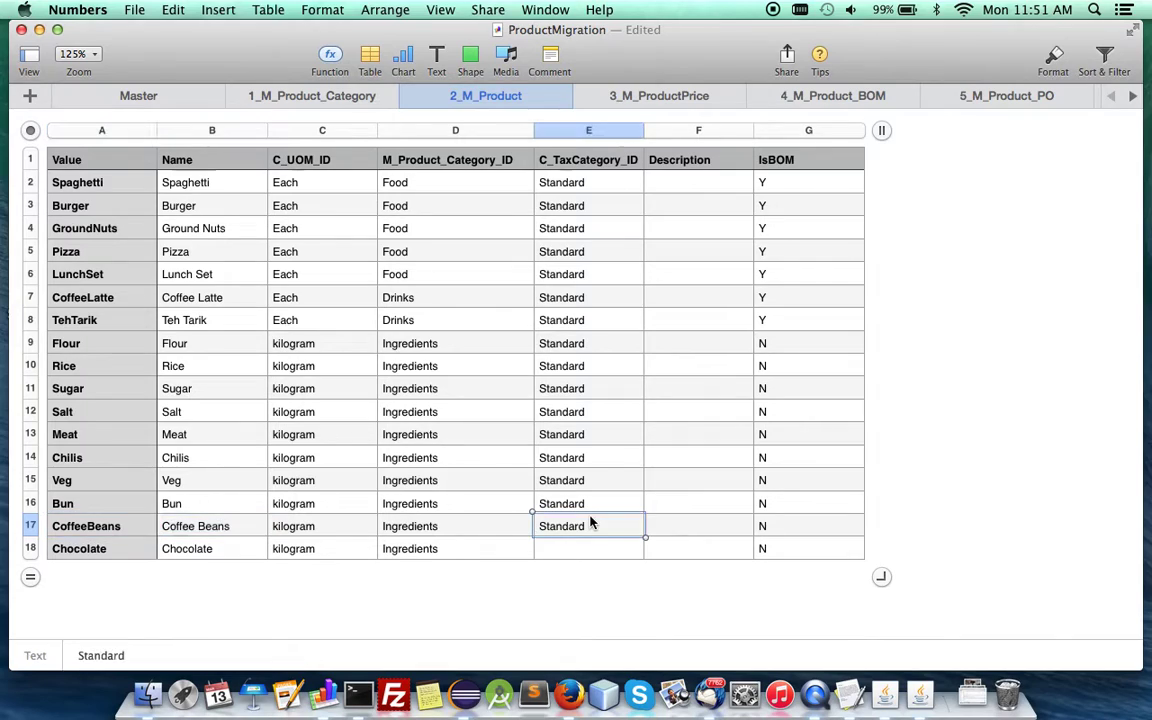
{"action": "left_click_drag", "start_coordinate": [588, 538], "coordinate": [591, 557]}
- Add row 18 to the 3_M_ProductPrice table with a price limit of 0.0
{"action": "left_click", "coordinate": [630, 96]}
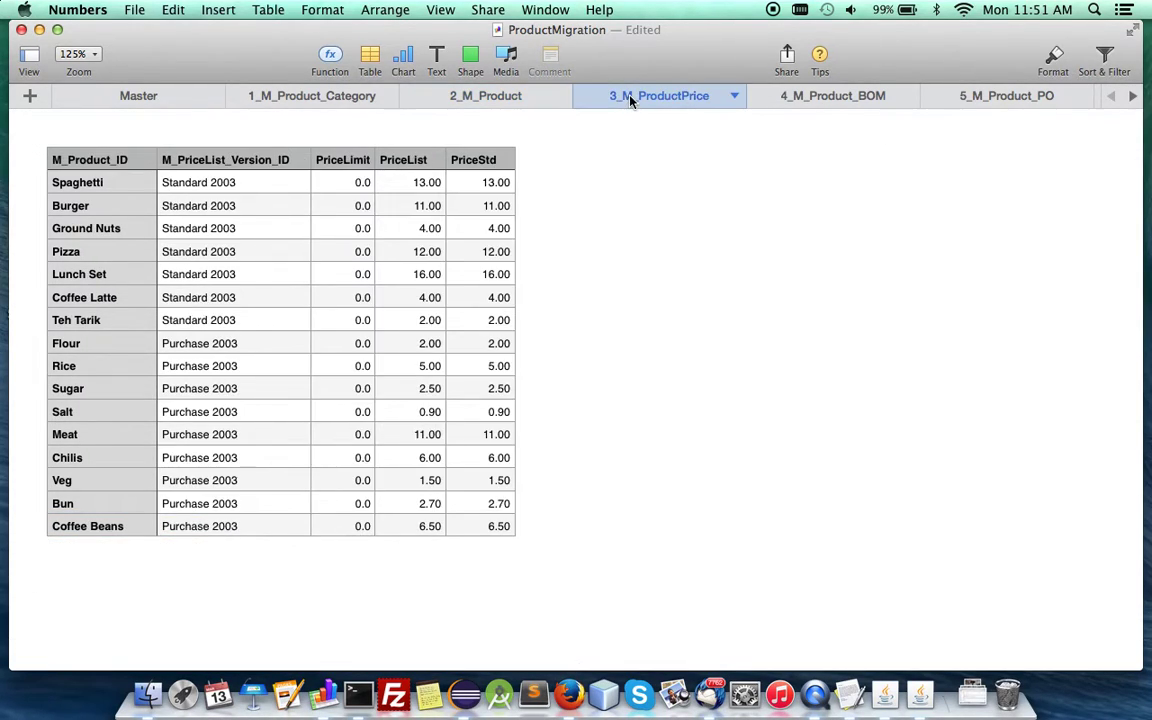
{"action": "left_click", "coordinate": [85, 530]}
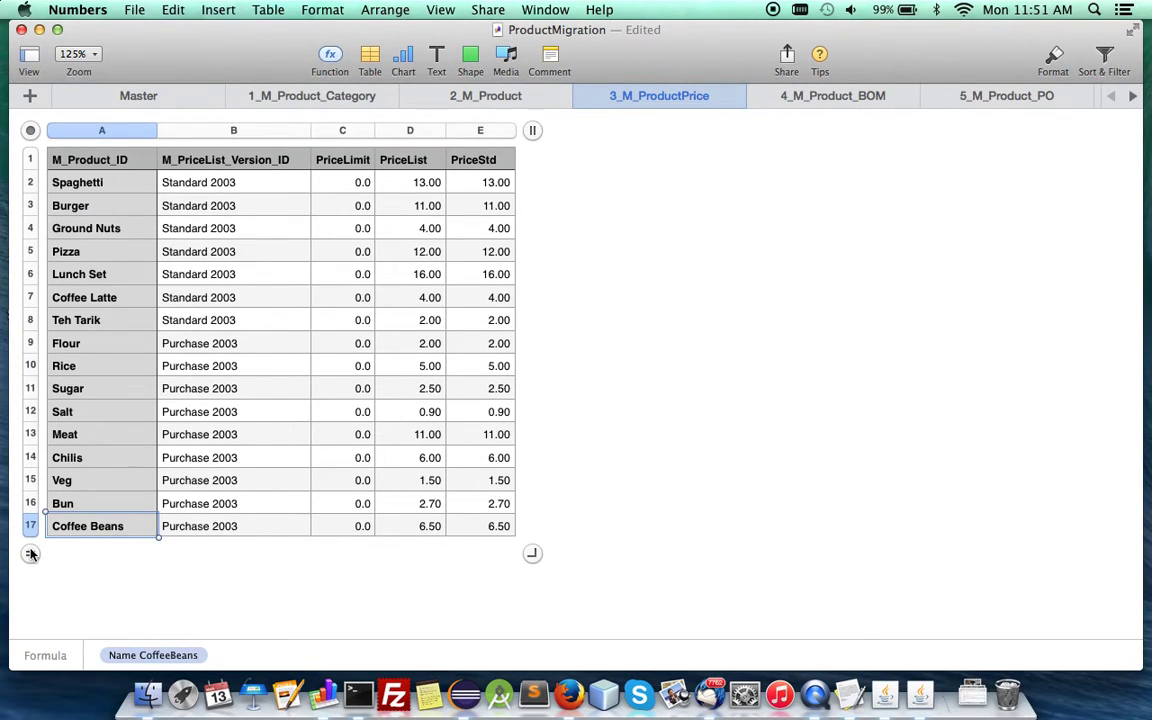
{"action": "left_click_drag", "start_coordinate": [30, 551], "coordinate": [30, 578]}
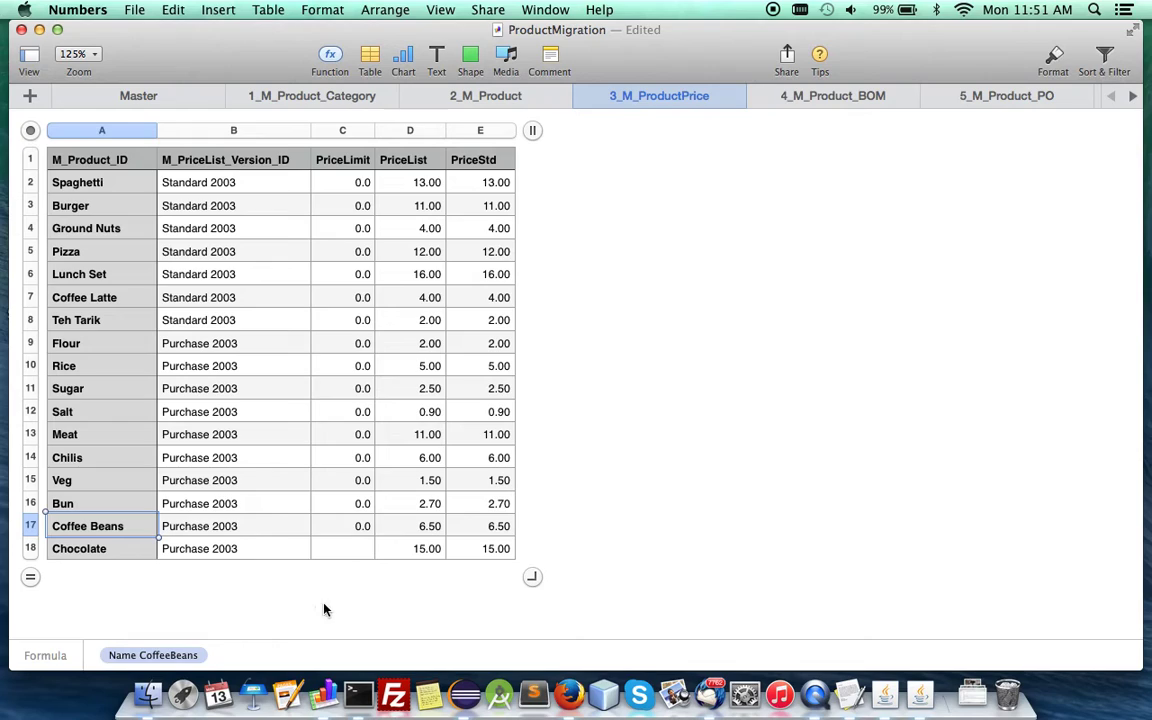
{"action": "left_click", "coordinate": [350, 526]}
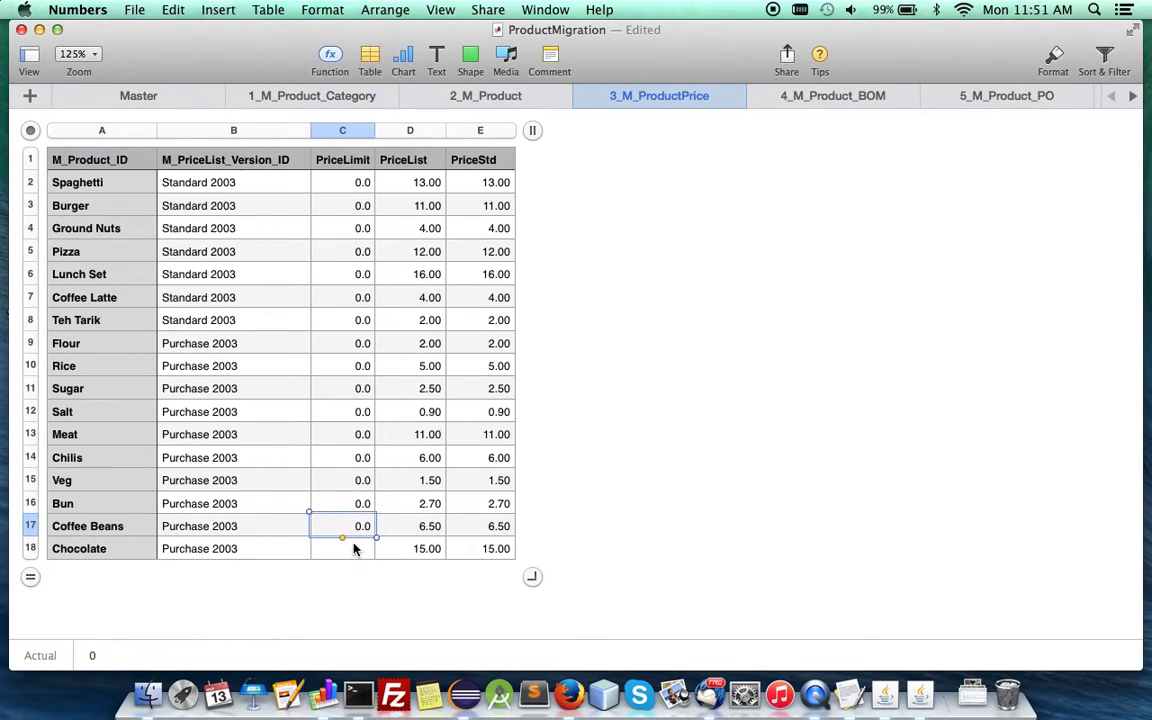
{"action": "left_click_drag", "start_coordinate": [341, 538], "coordinate": [342, 557]}
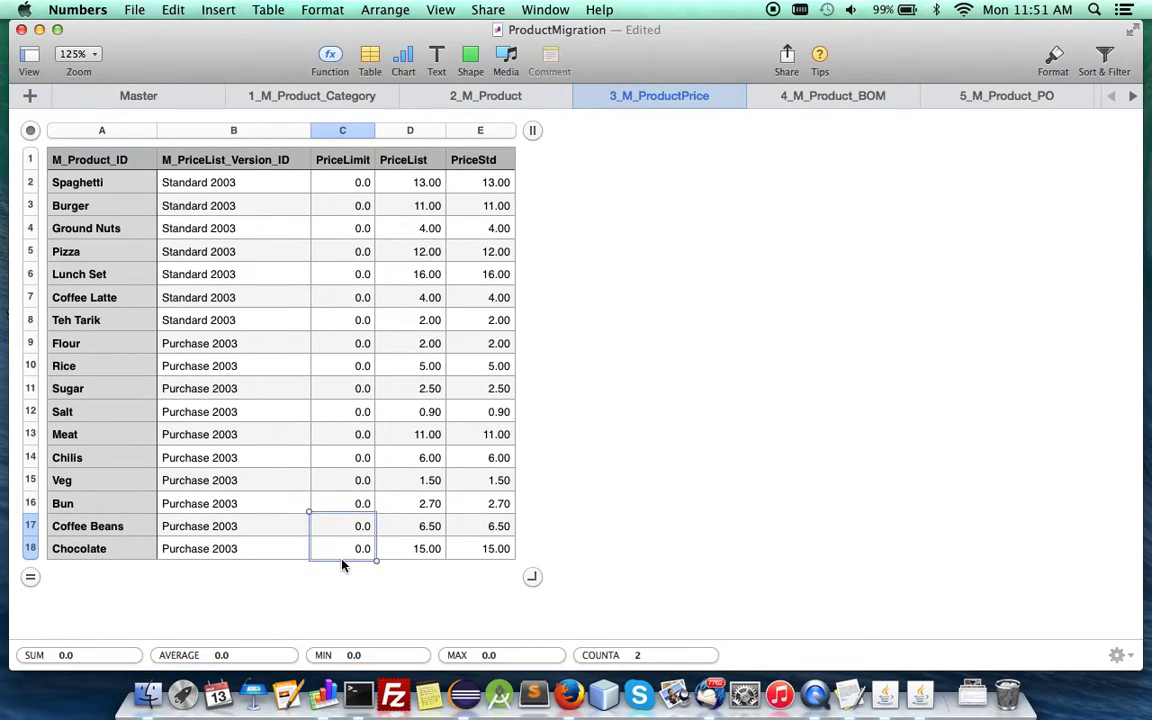
{"action": "left_click", "coordinate": [818, 96]}
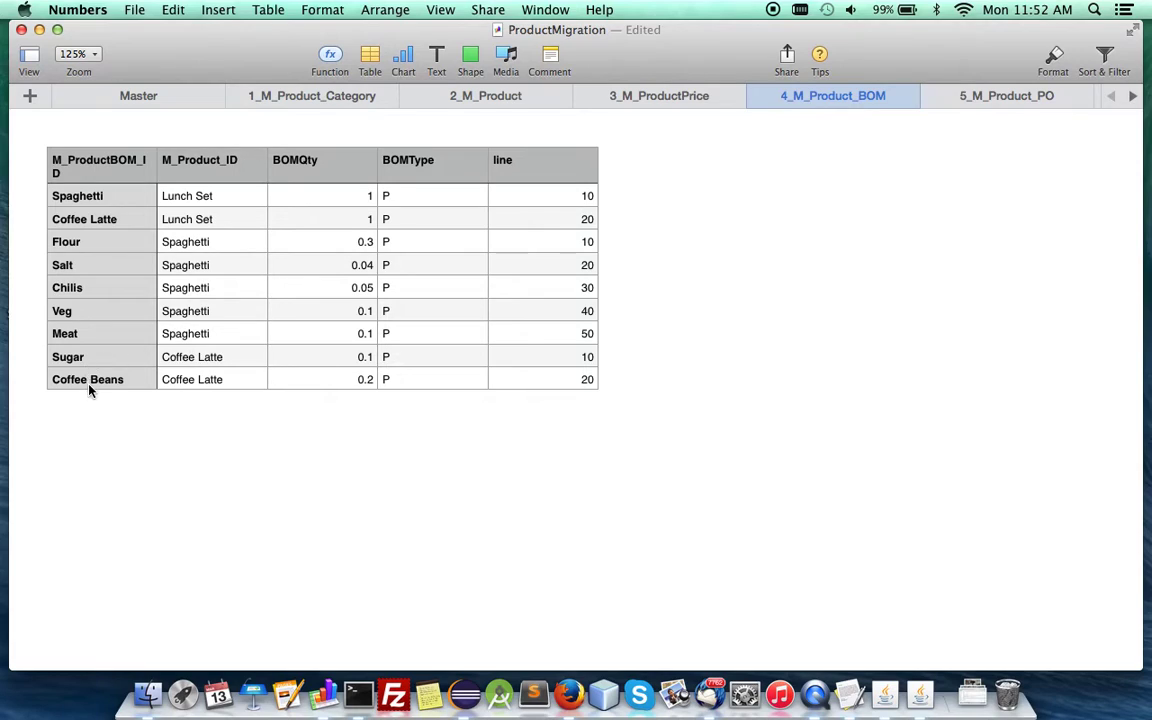
- Switch to the 5_M_Product_PO sheet and select the Coffee Beans entry
{"action": "left_click", "coordinate": [1008, 101]}
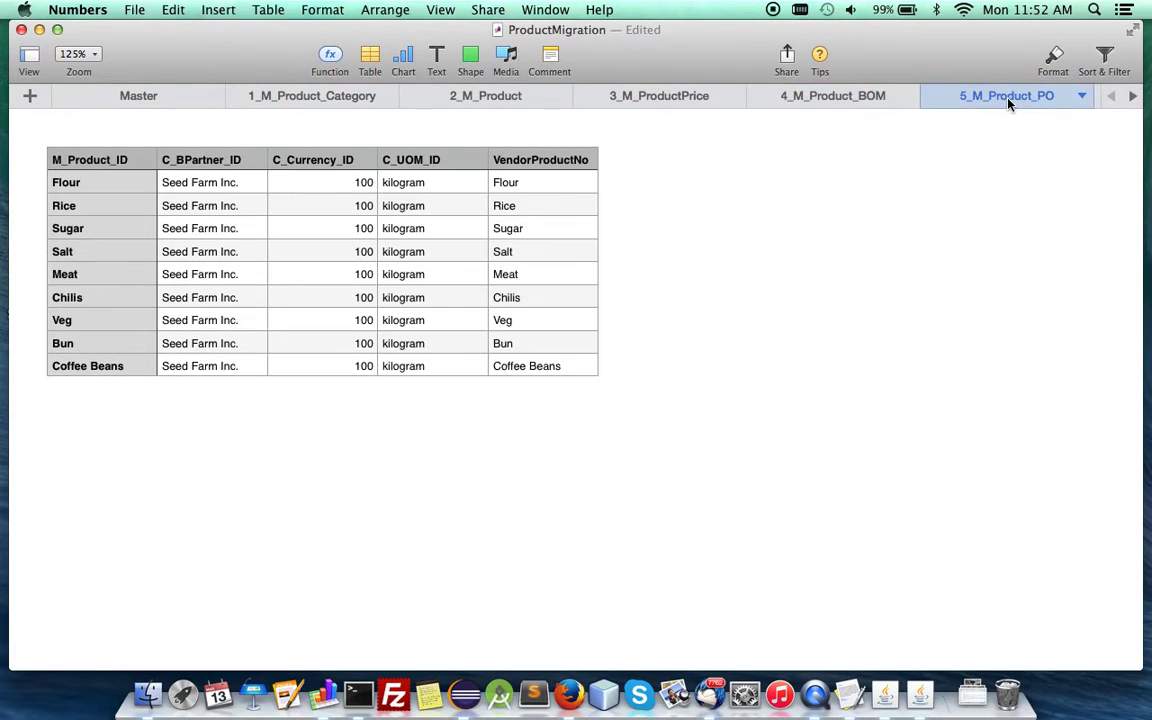
{"action": "left_click", "coordinate": [115, 365]}
- Add PO row 11 for Chocolate with vendor Seed Farm Inc., currency 100 and unit kilogram
{"action": "left_click_drag", "start_coordinate": [30, 392], "coordinate": [31, 420]}
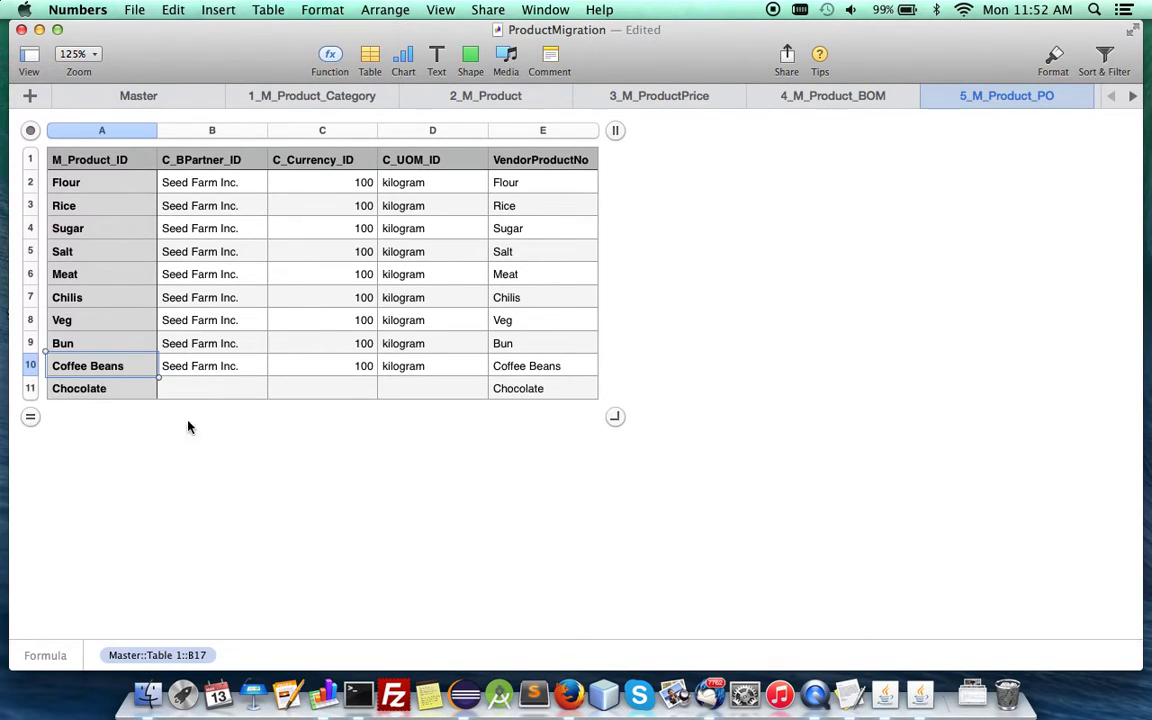
{"action": "left_click", "coordinate": [210, 366]}
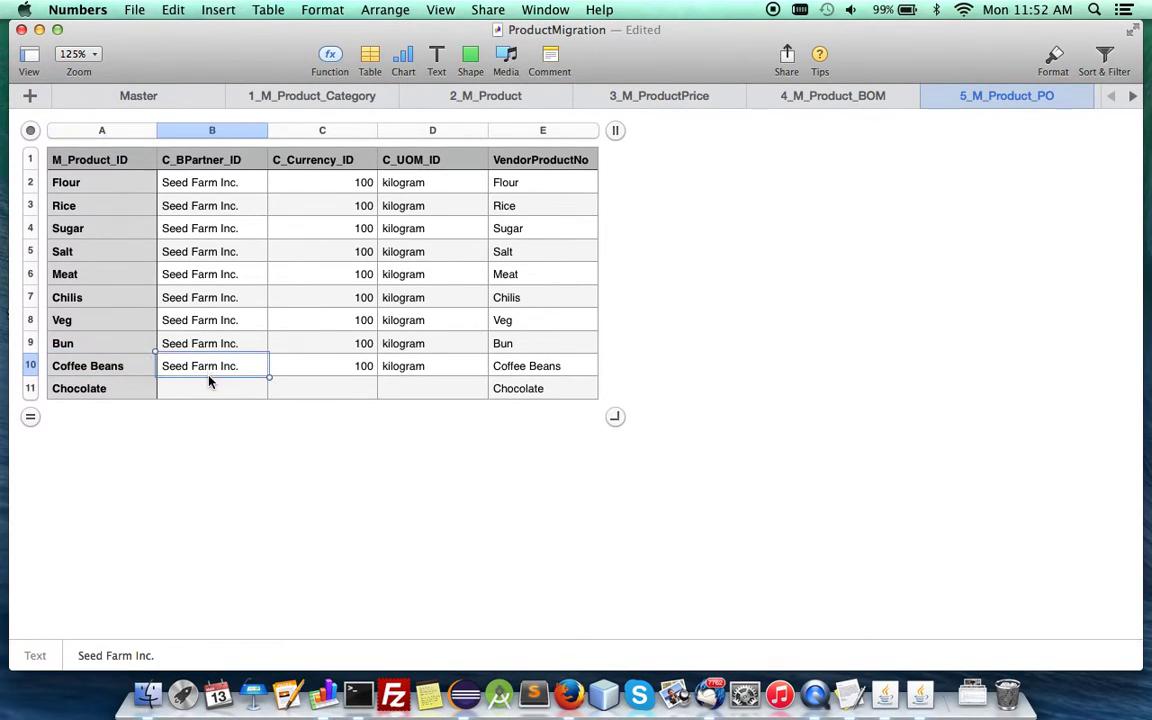
{"action": "left_click", "coordinate": [440, 376], "text": "shift"}
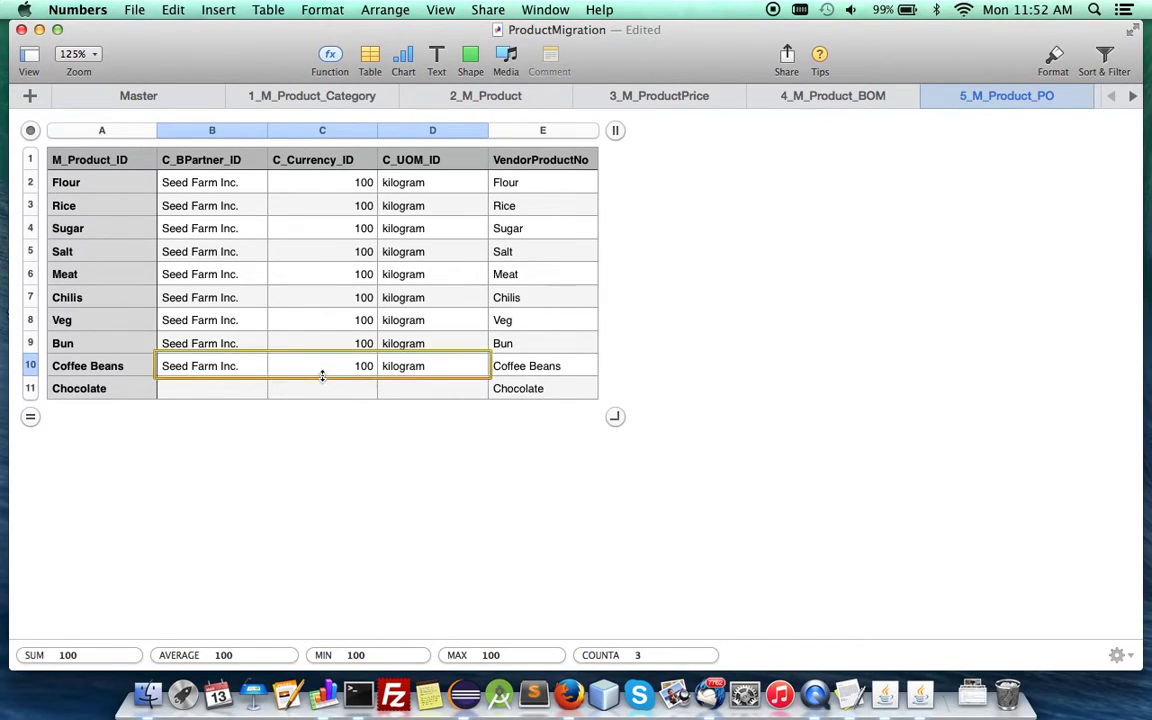
{"action": "left_click_drag", "start_coordinate": [322, 376], "coordinate": [318, 404]}
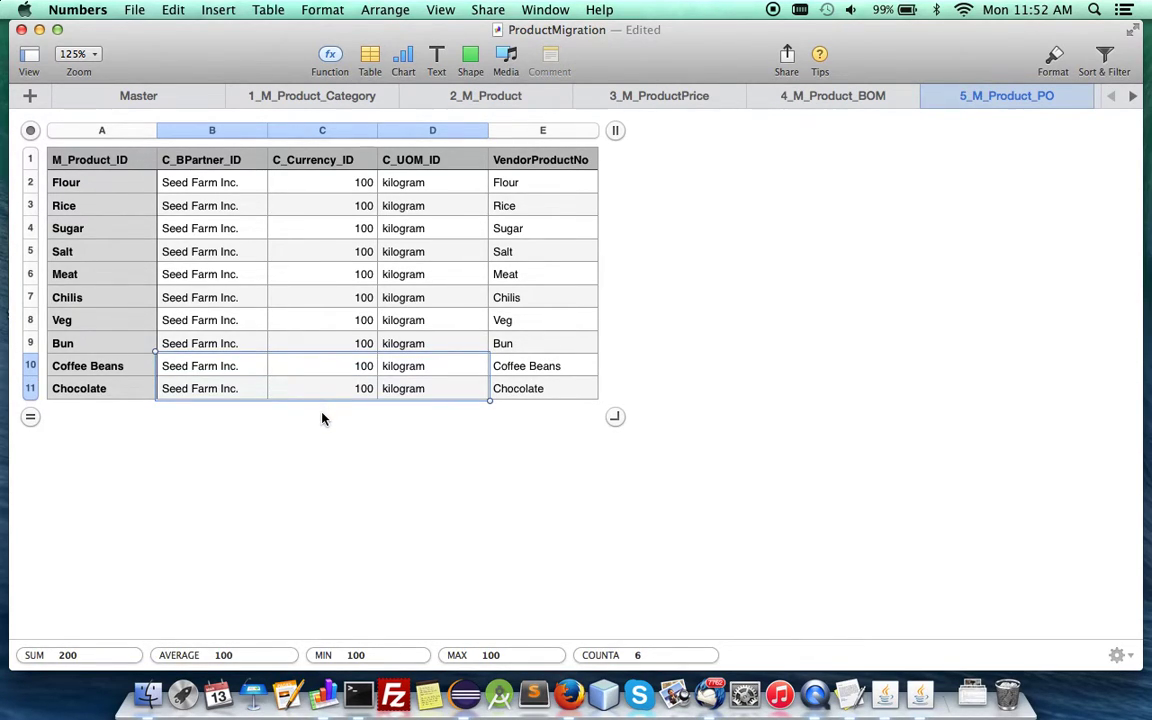
{"action": "left_click", "coordinate": [152, 97]}
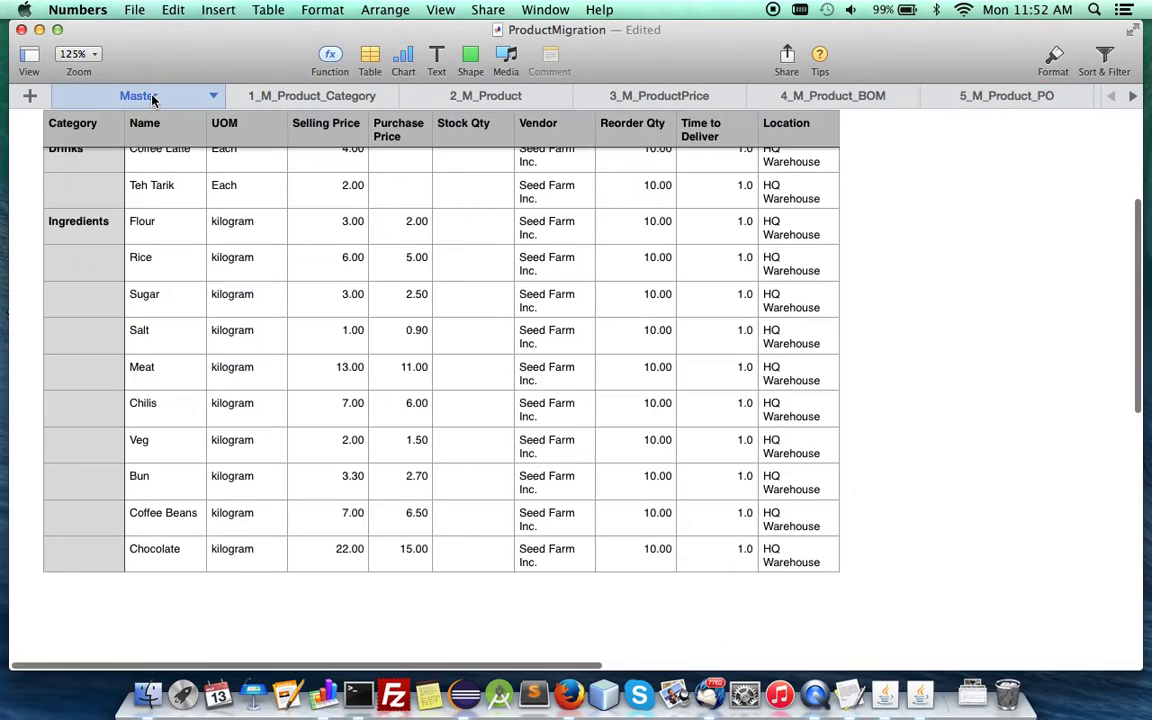
- Export the spreadsheet to CSV as ProductMigration on the Desktop
{"action": "left_click", "coordinate": [135, 10]}
{"action": "mouse_move", "coordinate": [160, 196]}
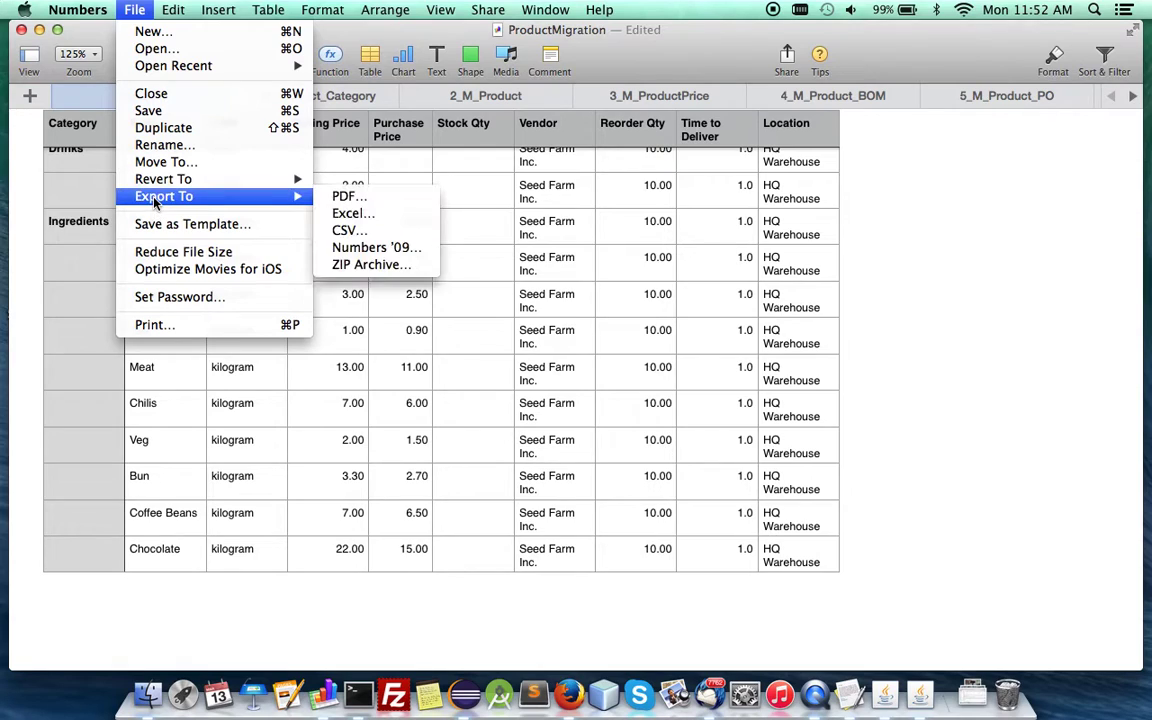
{"action": "left_click", "coordinate": [368, 232]}
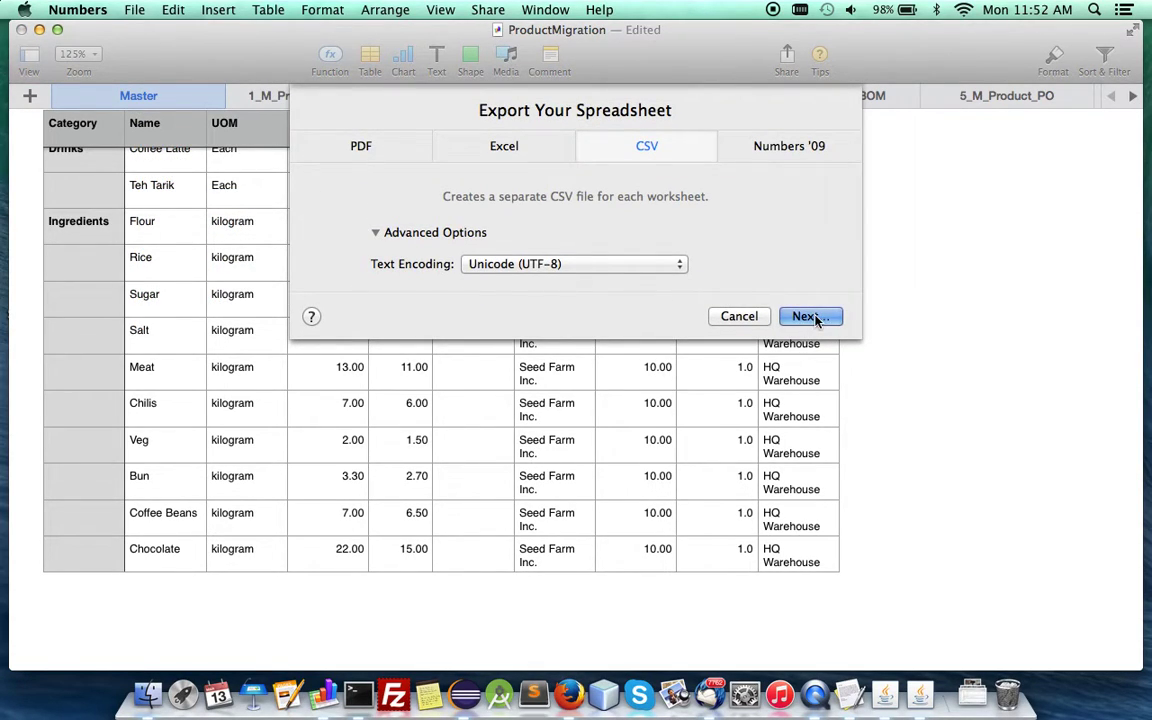
{"action": "left_click", "coordinate": [812, 316]}
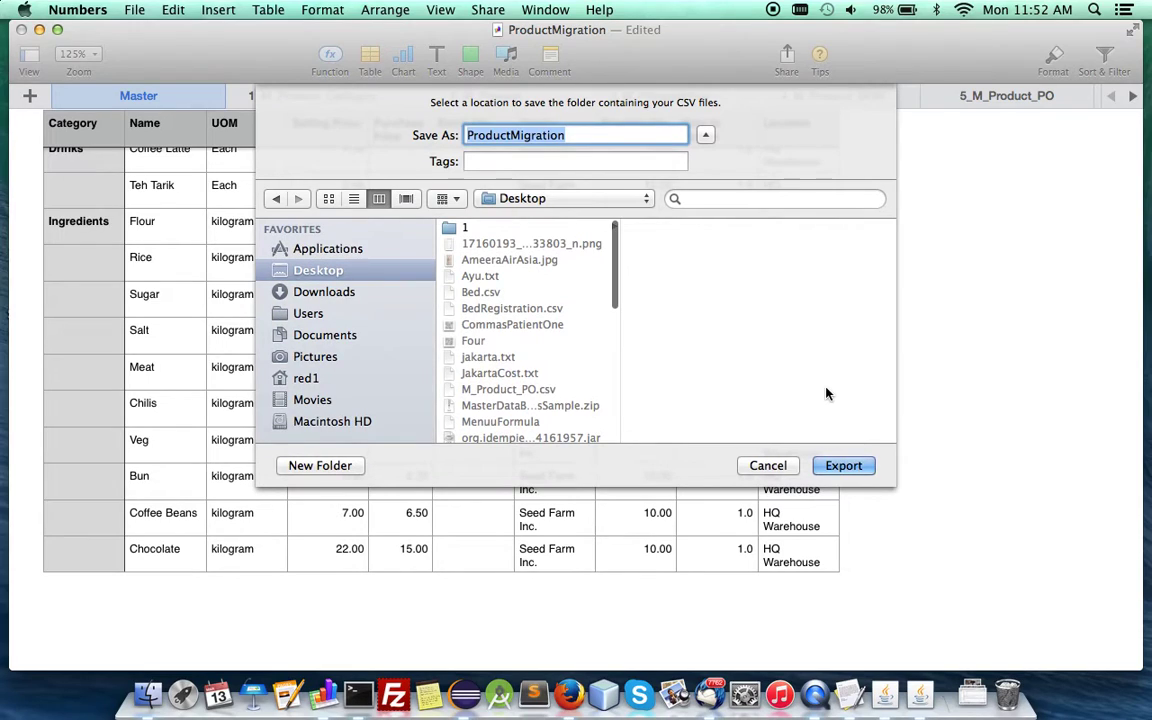
{"action": "left_click", "coordinate": [848, 465]}
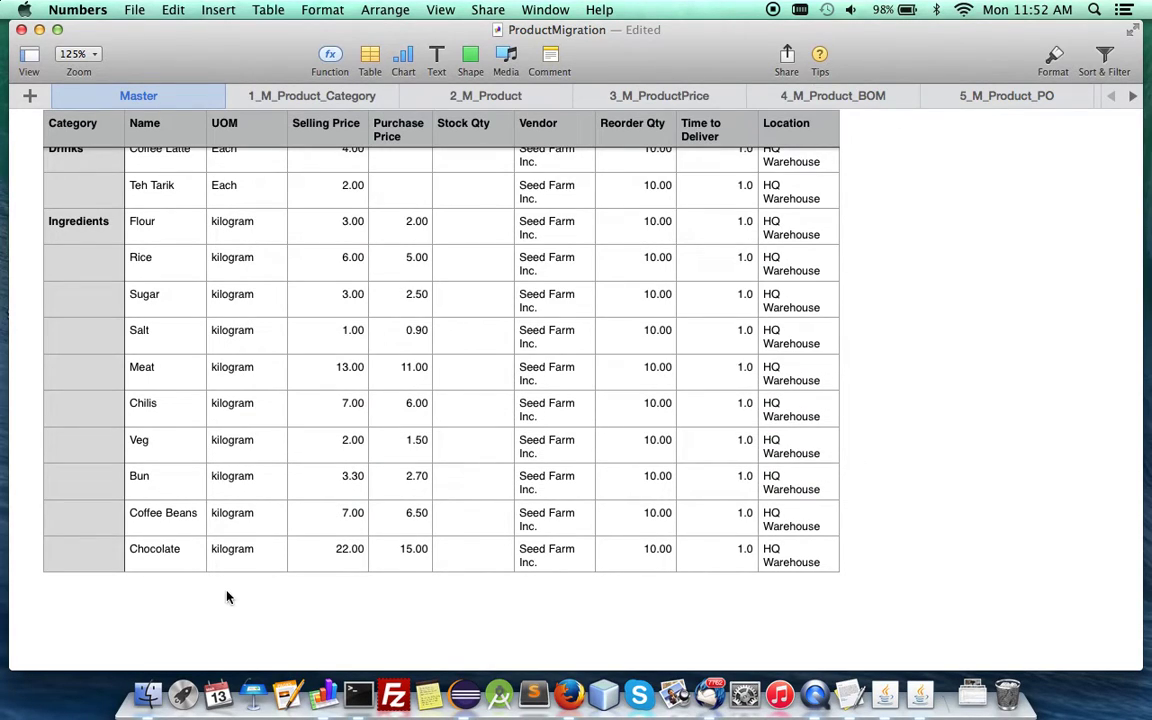
- Open the ProductMigration folder and drop '-Table 1' from the 1_M_Product_Category CSV name
{"action": "left_click", "coordinate": [150, 697]}
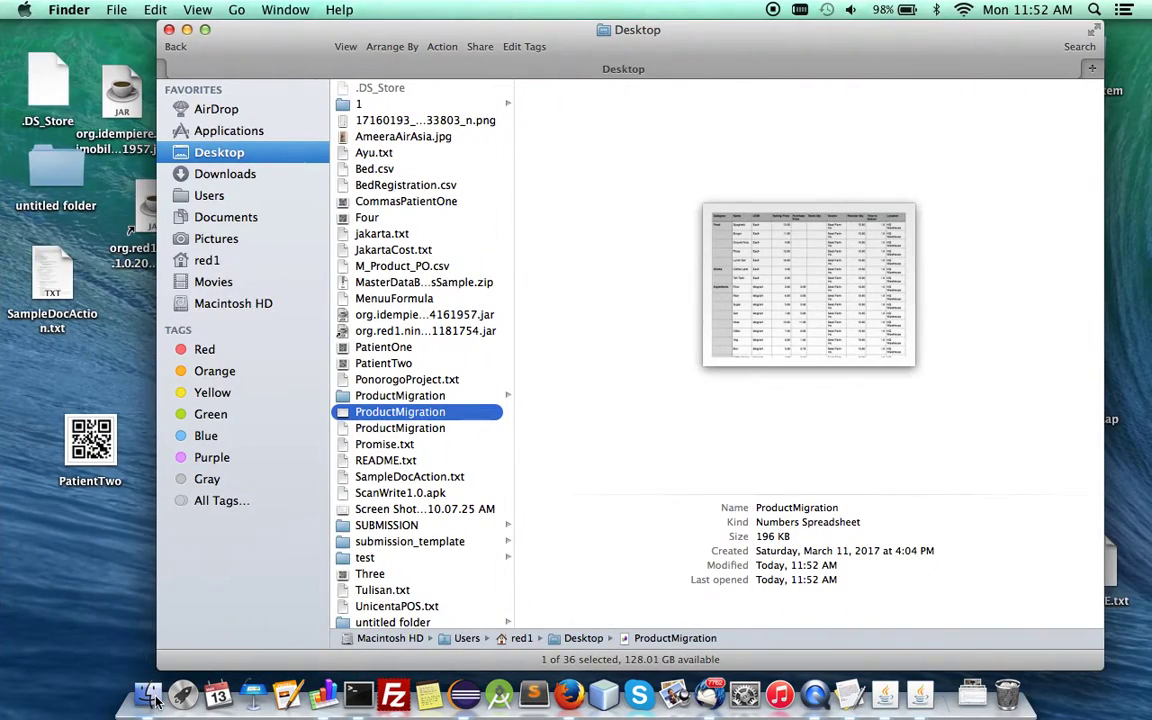
{"action": "left_click", "coordinate": [398, 396]}
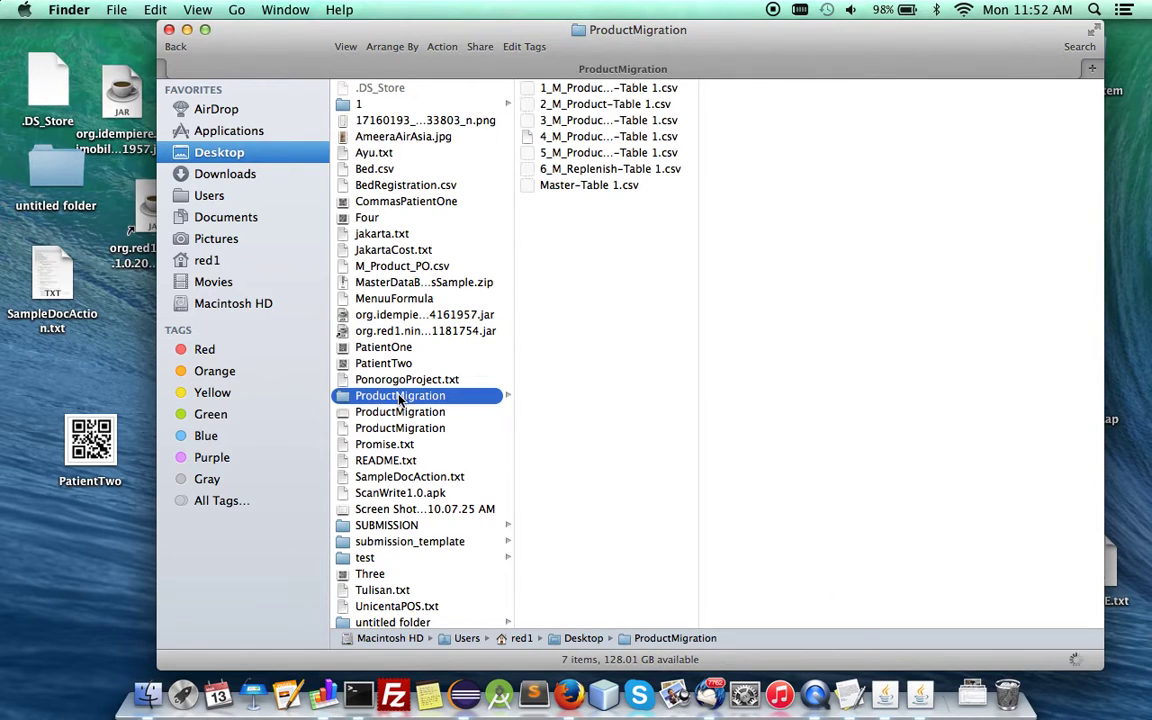
{"action": "left_click", "coordinate": [630, 90]}
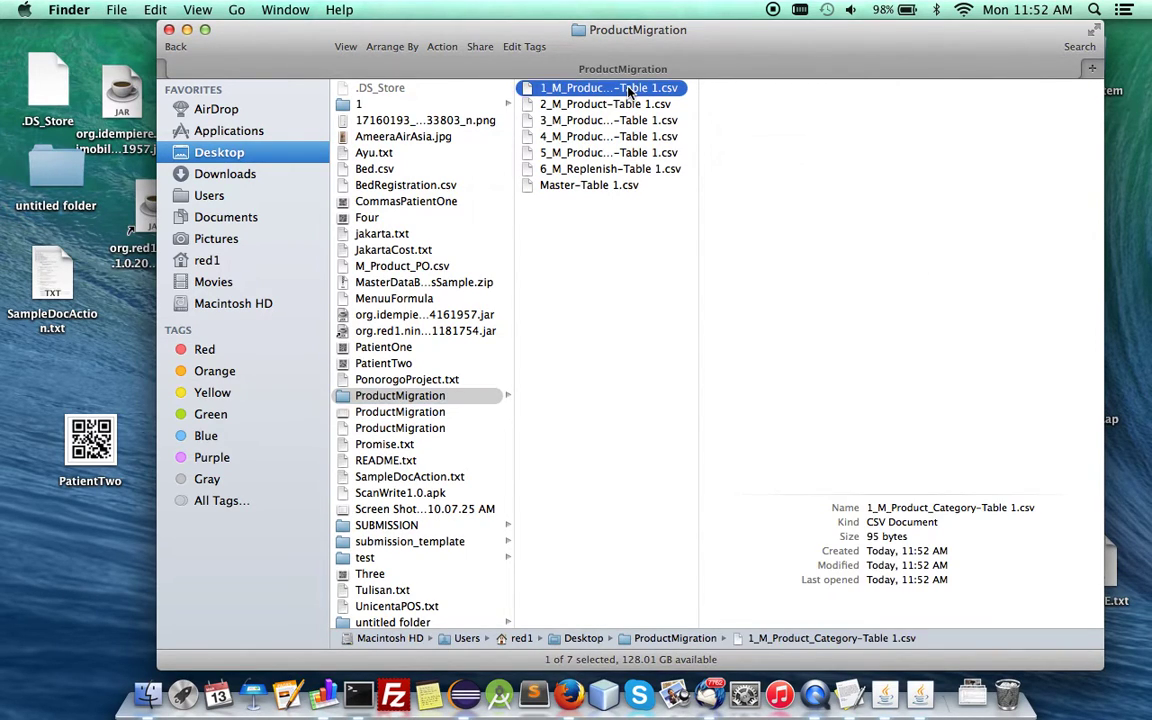
{"action": "left_click_drag", "start_coordinate": [707, 413], "coordinate": [766, 432]}
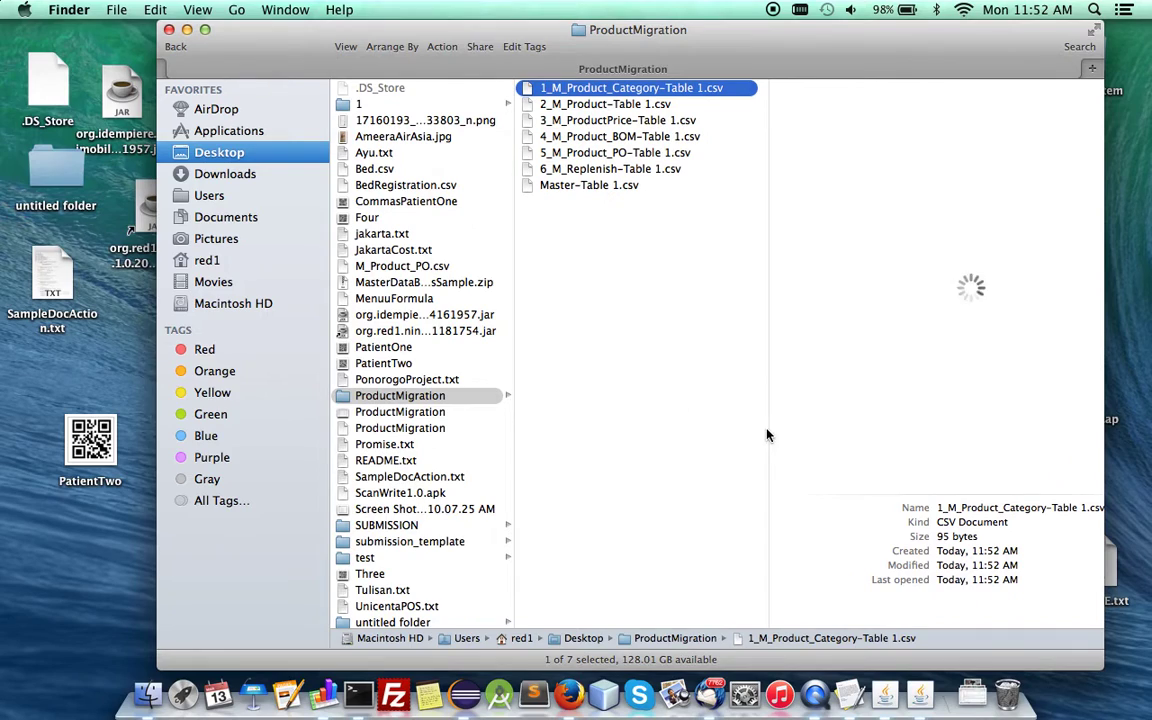
{"action": "left_click", "coordinate": [687, 90]}
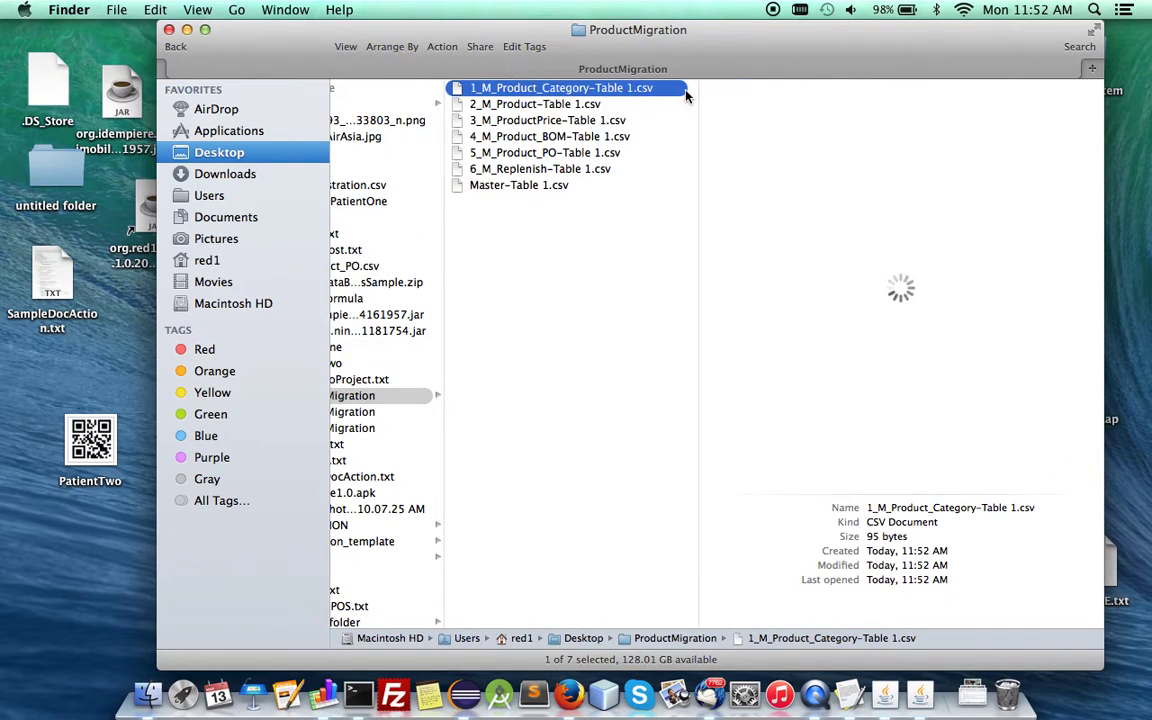
{"action": "key", "text": "BackSpace"}
{"action": "key", "text": "BackSpace"}
{"action": "key", "text": "BackSpace"}
{"action": "key", "text": "BackSpace"}
{"action": "key", "text": "BackSpace"}
{"action": "key", "text": "BackSpace"}
{"action": "key", "text": "BackSpace"}
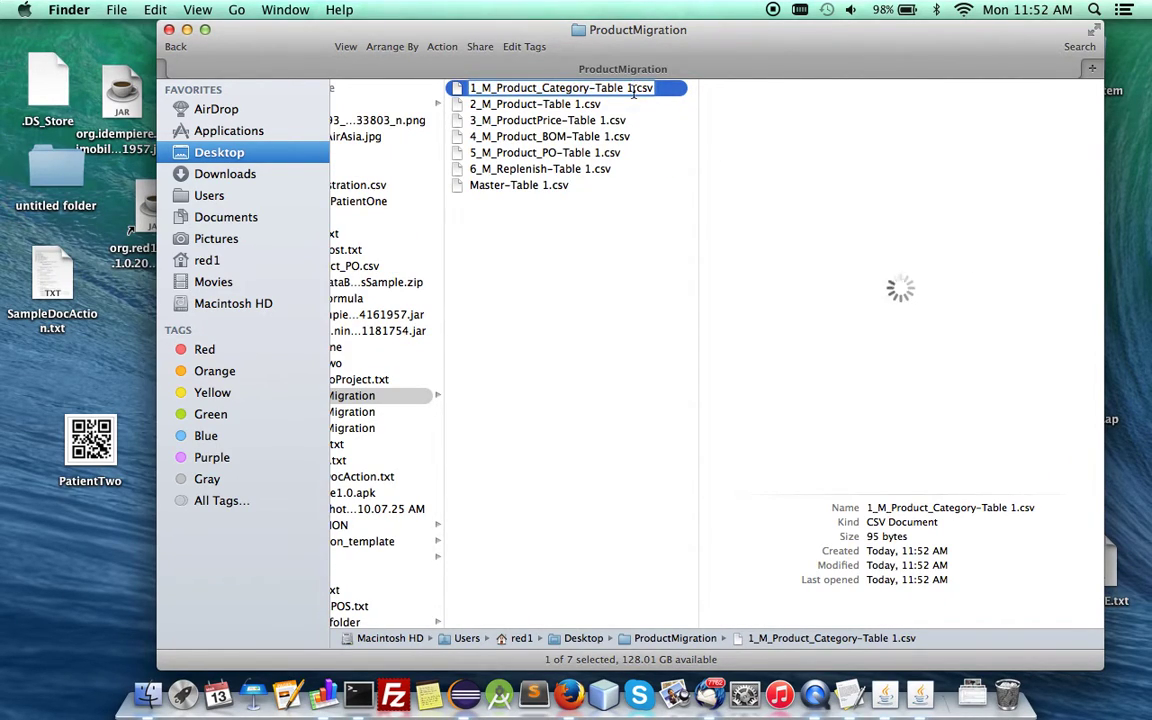
{"action": "key", "text": "BackSpace"}
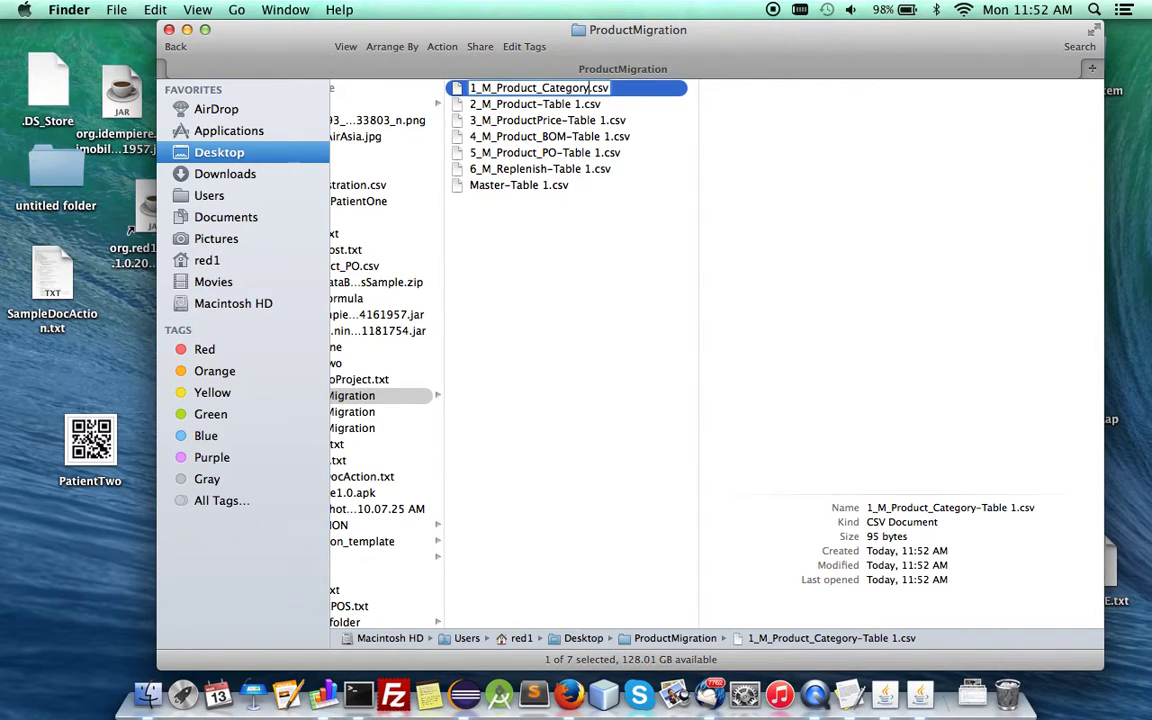
{"action": "left_click", "coordinate": [575, 106]}
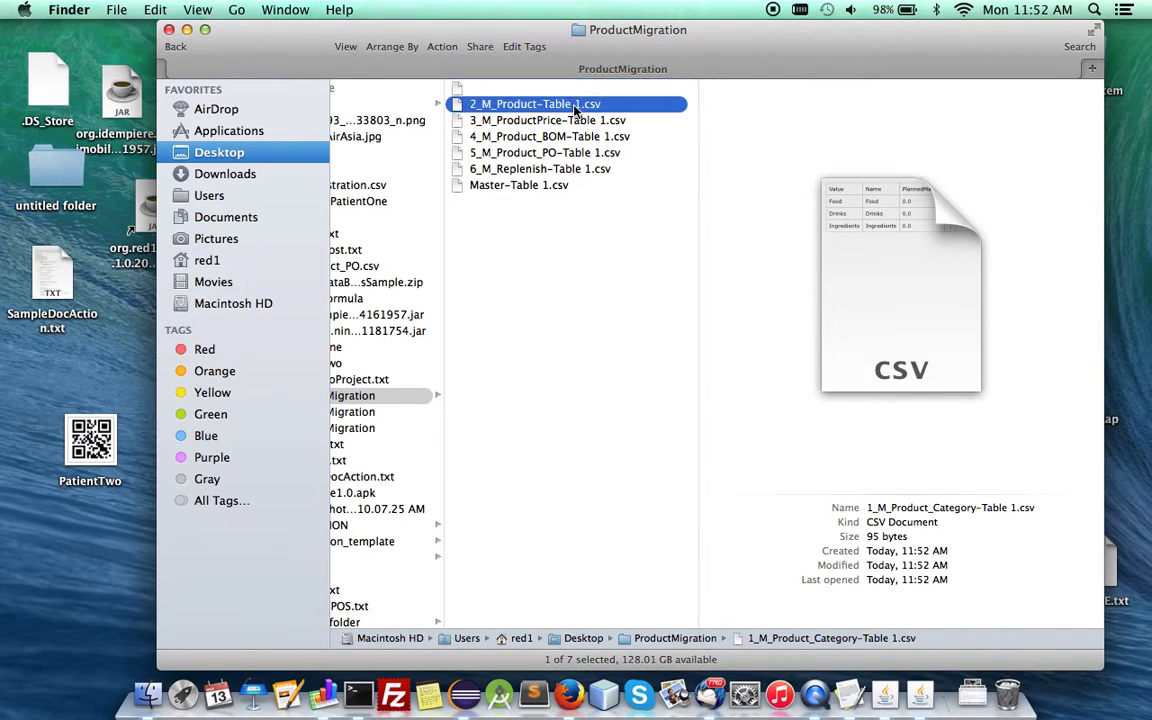
- Rename the CSVs to 2_M_Product.csv and 3_M_ProductPrice.csv
{"action": "left_click", "coordinate": [575, 106]}
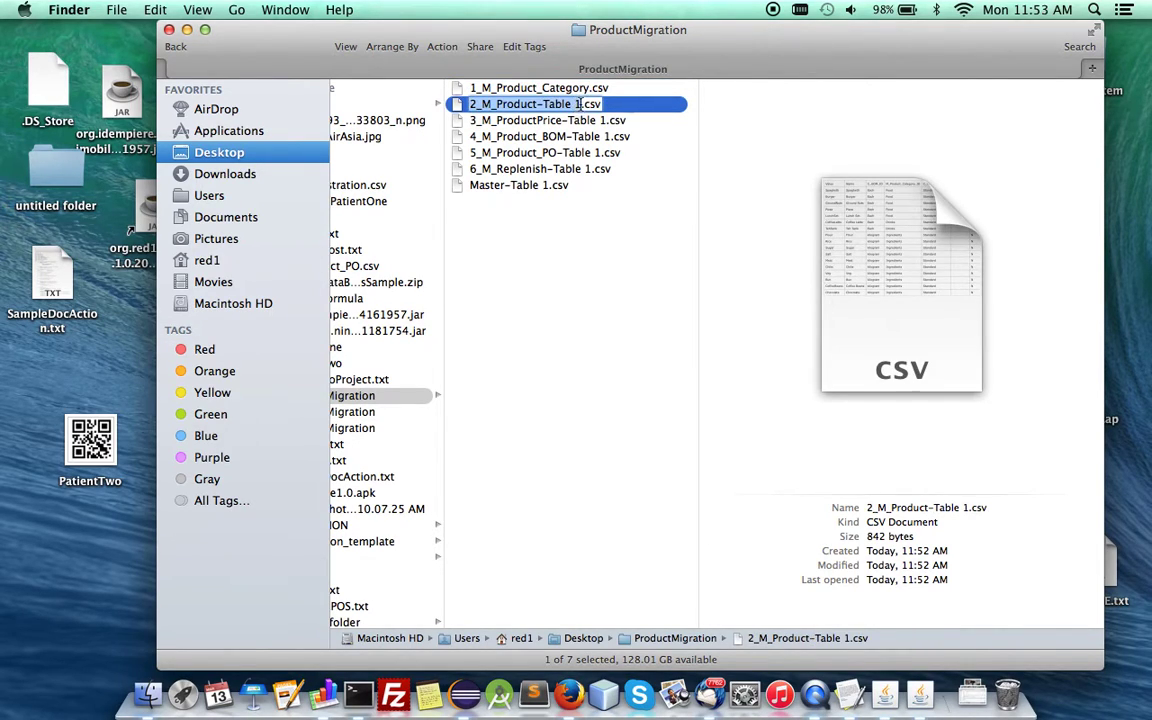
{"action": "left_click", "coordinate": [578, 104]}
{"action": "key", "text": "BackSpace"}
{"action": "key", "text": "BackSpace"}
{"action": "key", "text": "BackSpace"}
{"action": "key", "text": "BackSpace"}
{"action": "key", "text": "BackSpace"}
{"action": "key", "text": "BackSpace"}
{"action": "key", "text": "BackSpace"}
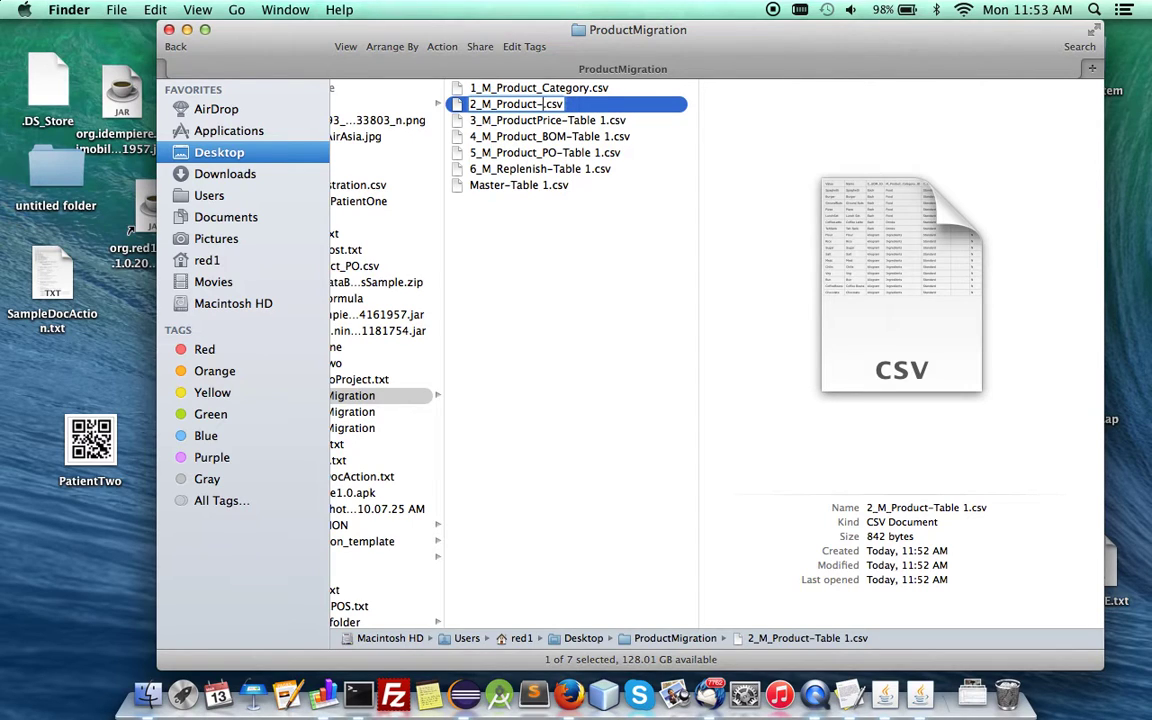
{"action": "key", "text": "BackSpace"}
{"action": "left_click", "coordinate": [590, 120]}
{"action": "left_click", "coordinate": [612, 121]}
{"action": "left_click", "coordinate": [608, 121]}
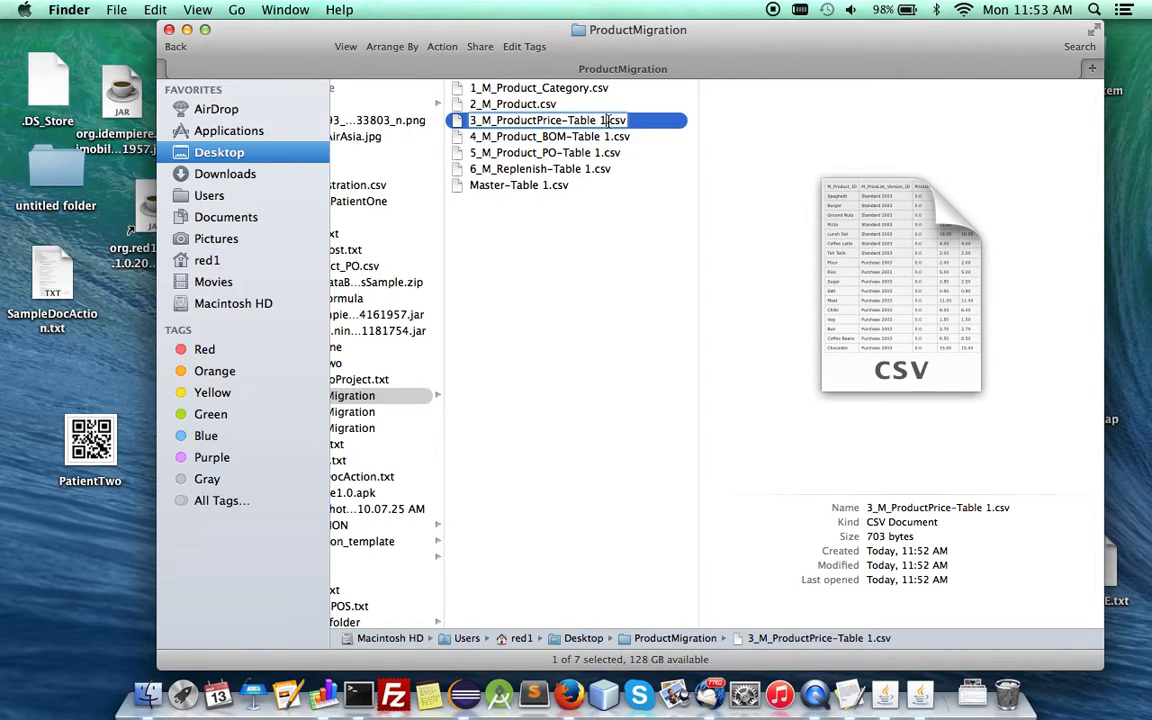
{"action": "key", "text": "BackSpace"}
{"action": "key", "text": "BackSpace"}
{"action": "key", "text": "BackSpace"}
{"action": "key", "text": "BackSpace"}
{"action": "key", "text": "BackSpace"}
{"action": "key", "text": "BackSpace"}
{"action": "key", "text": "BackSpace"}
{"action": "key", "text": "BackSpace"}
{"action": "key", "text": "Return"}
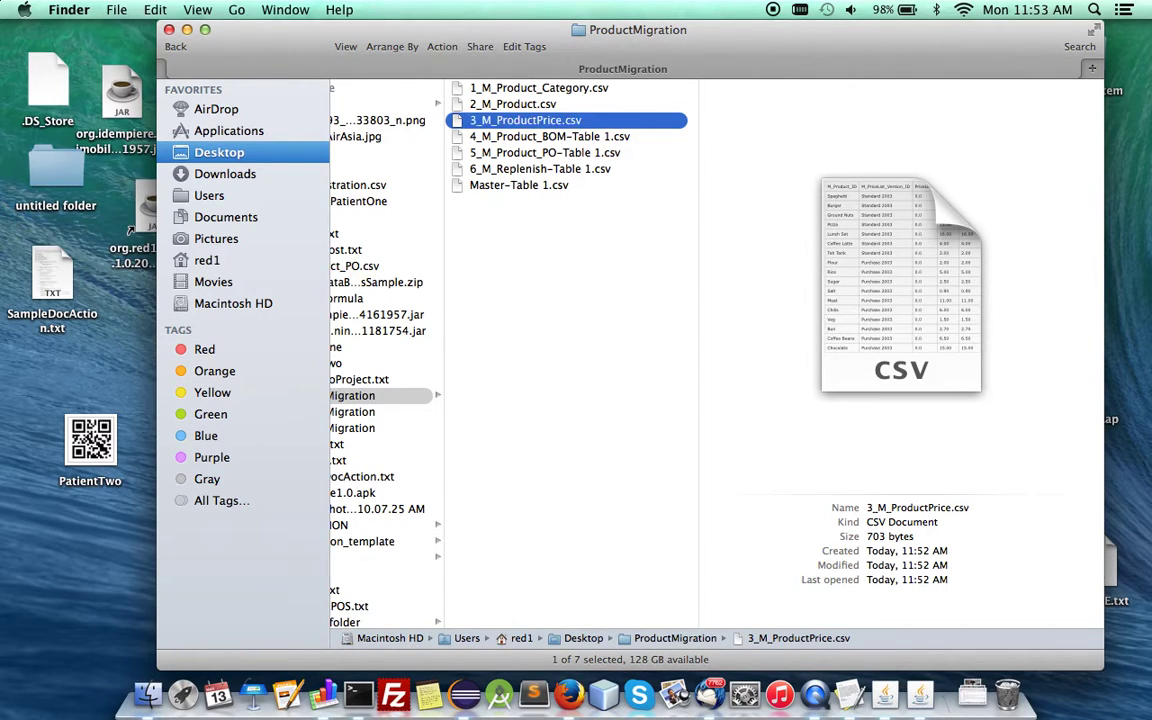
- Shorten the BOM and PO files to 4_M_Product_BOM.csv and 5_M_Product_PO.csv
{"action": "left_click", "coordinate": [577, 138]}
{"action": "left_click", "coordinate": [600, 139]}
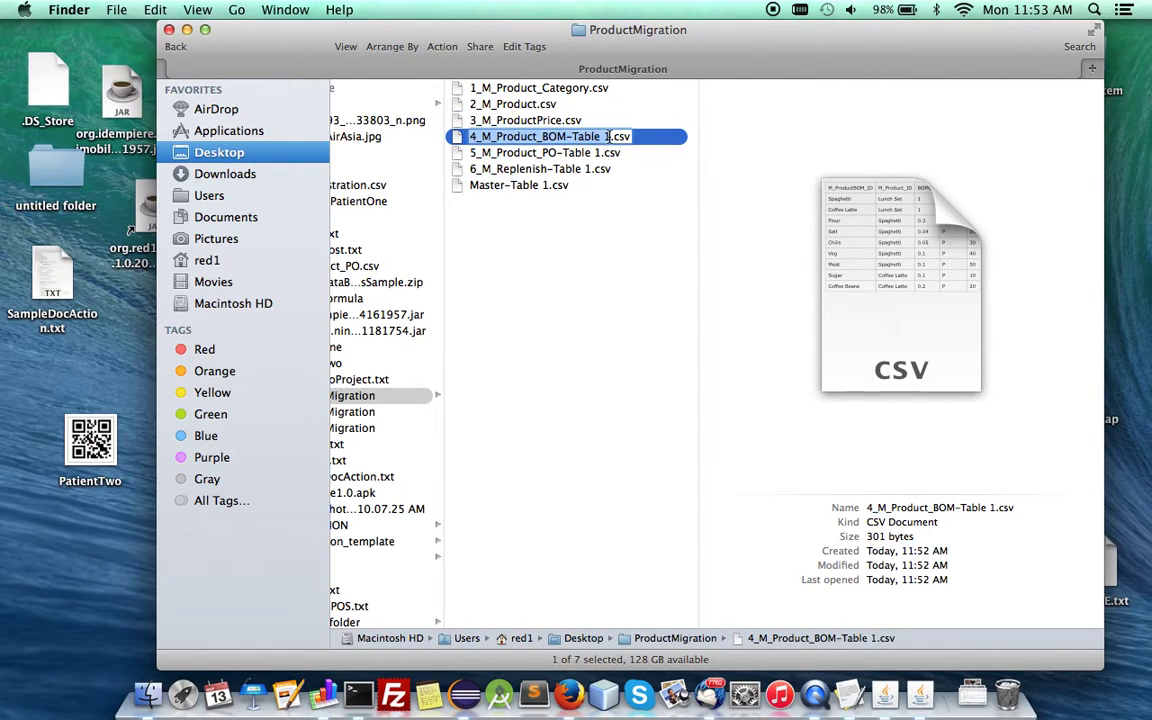
{"action": "left_click", "coordinate": [609, 137]}
{"action": "key", "text": "BackSpace"}
{"action": "key", "text": "BackSpace"}
{"action": "key", "text": "BackSpace"}
{"action": "key", "text": "BackSpace"}
{"action": "key", "text": "BackSpace"}
{"action": "key", "text": "BackSpace"}
{"action": "key", "text": "BackSpace"}
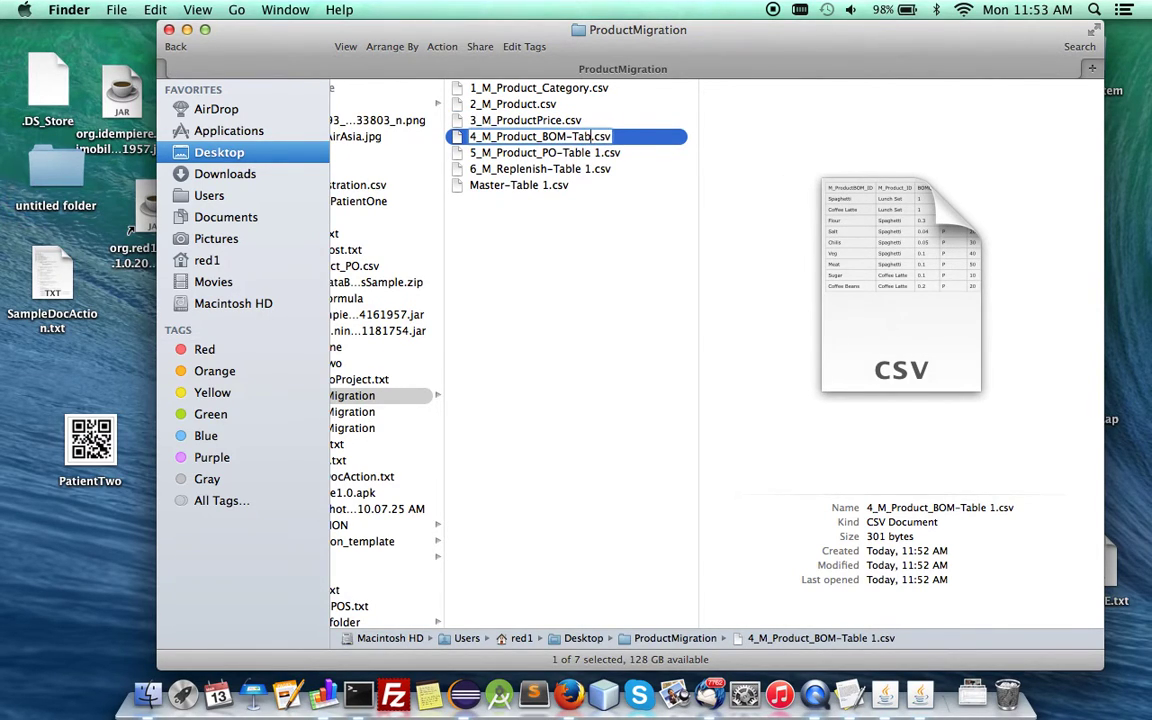
{"action": "key", "text": "BackSpace"}
{"action": "left_click", "coordinate": [562, 155]}
{"action": "left_click", "coordinate": [566, 155]}
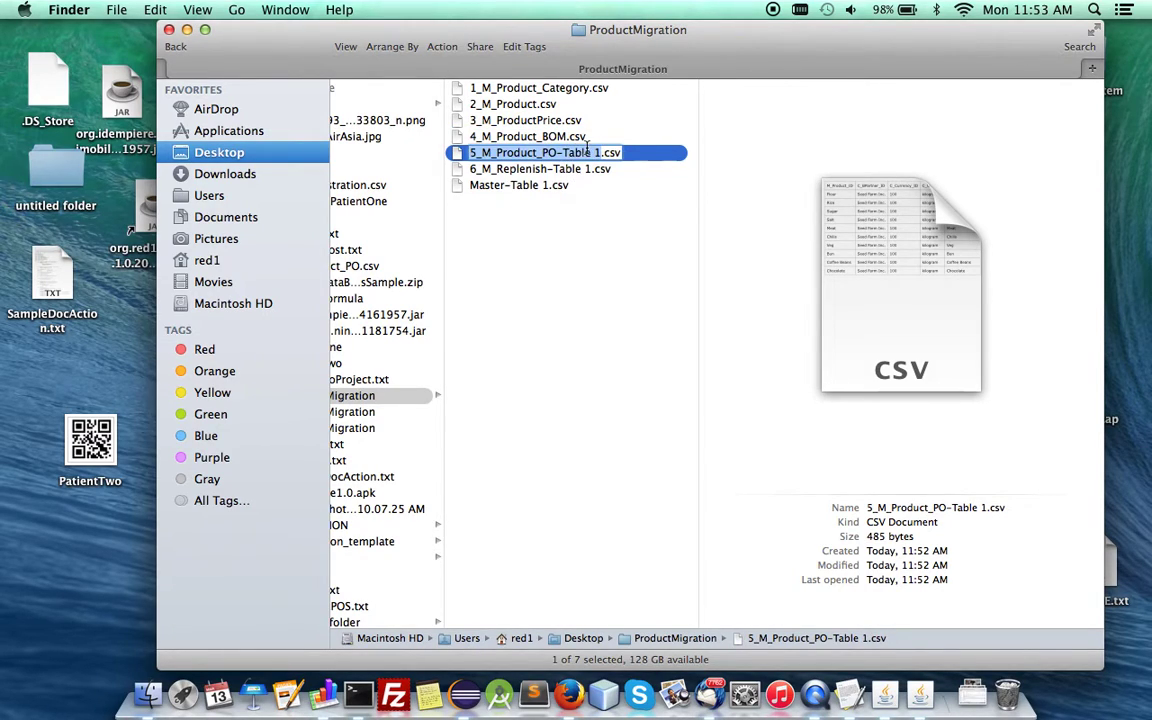
{"action": "left_click", "coordinate": [599, 153]}
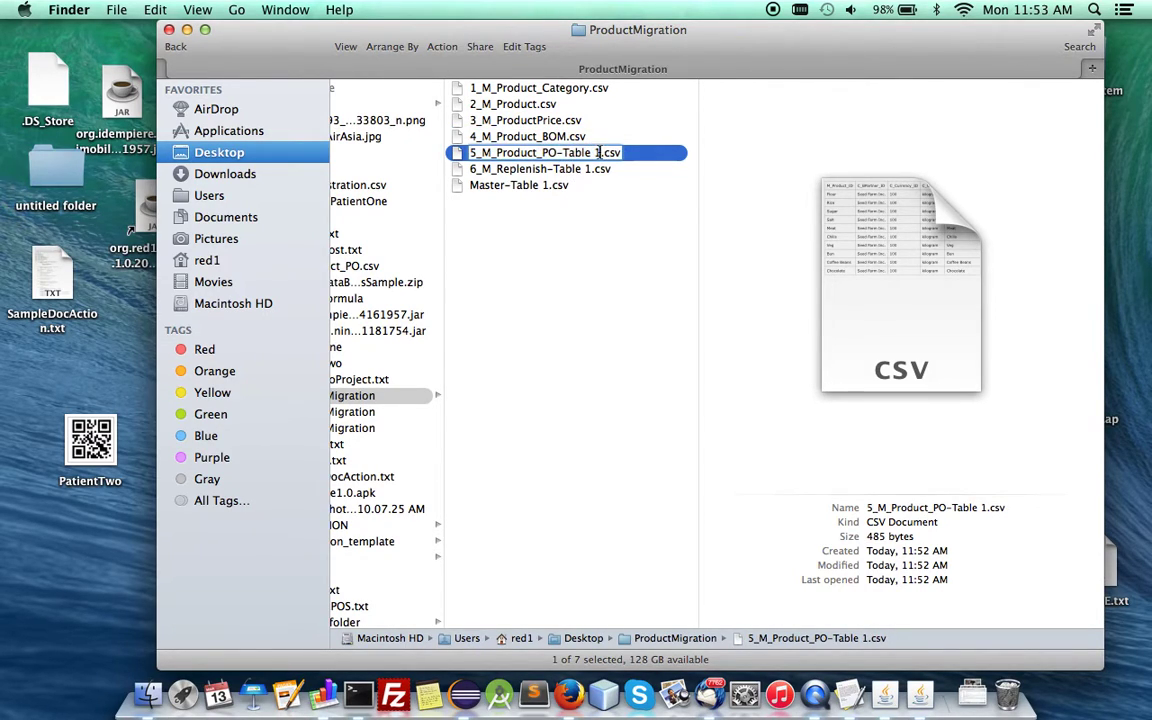
{"action": "key", "text": "BackSpace"}
{"action": "key", "text": "BackSpace"}
{"action": "key", "text": "BackSpace"}
{"action": "key", "text": "BackSpace"}
{"action": "key", "text": "BackSpace"}
{"action": "key", "text": "BackSpace"}
{"action": "key", "text": "BackSpace"}
{"action": "key", "text": "BackSpace"}
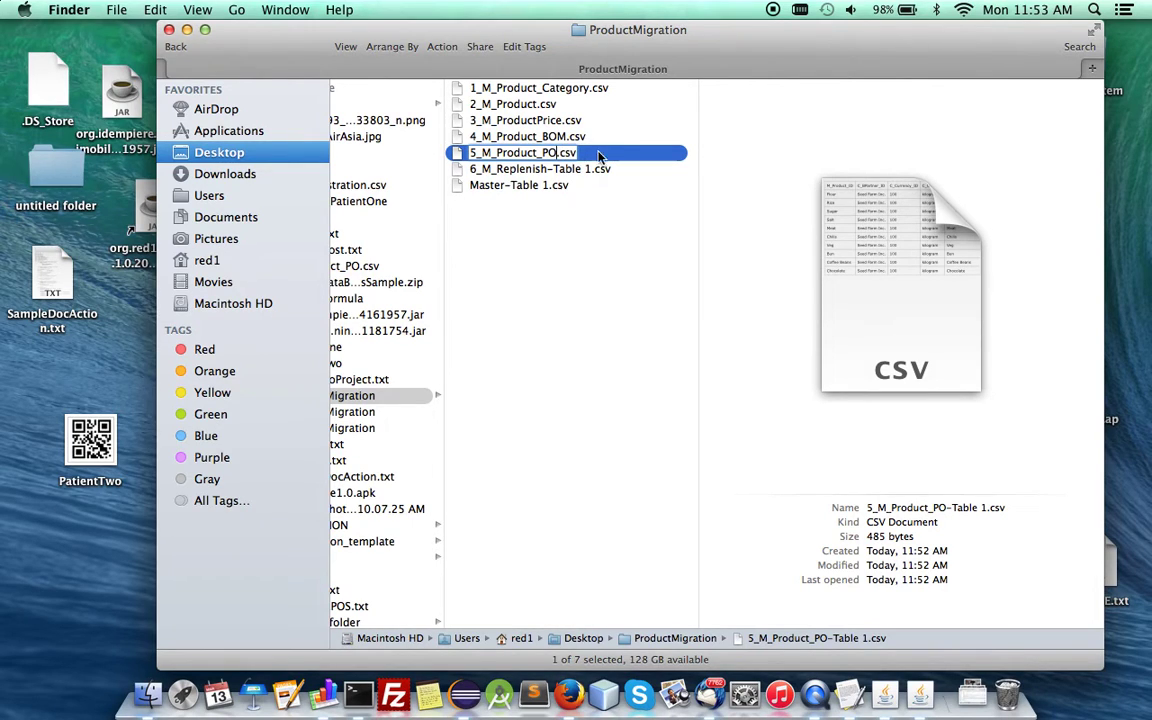
{"action": "left_click", "coordinate": [578, 169]}
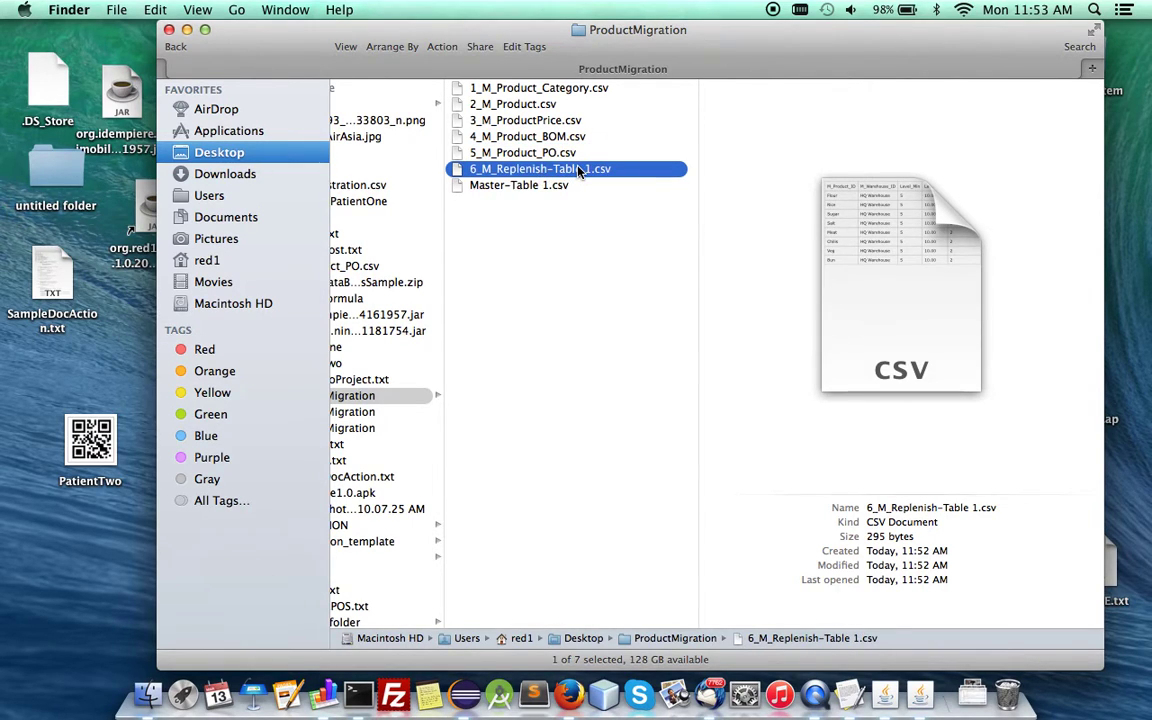
- Rename the replenish file to 6_M_Replenish.csv
{"action": "left_click", "coordinate": [578, 169]}
{"action": "left_click", "coordinate": [590, 169]}
{"action": "key", "text": "BackSpace"}
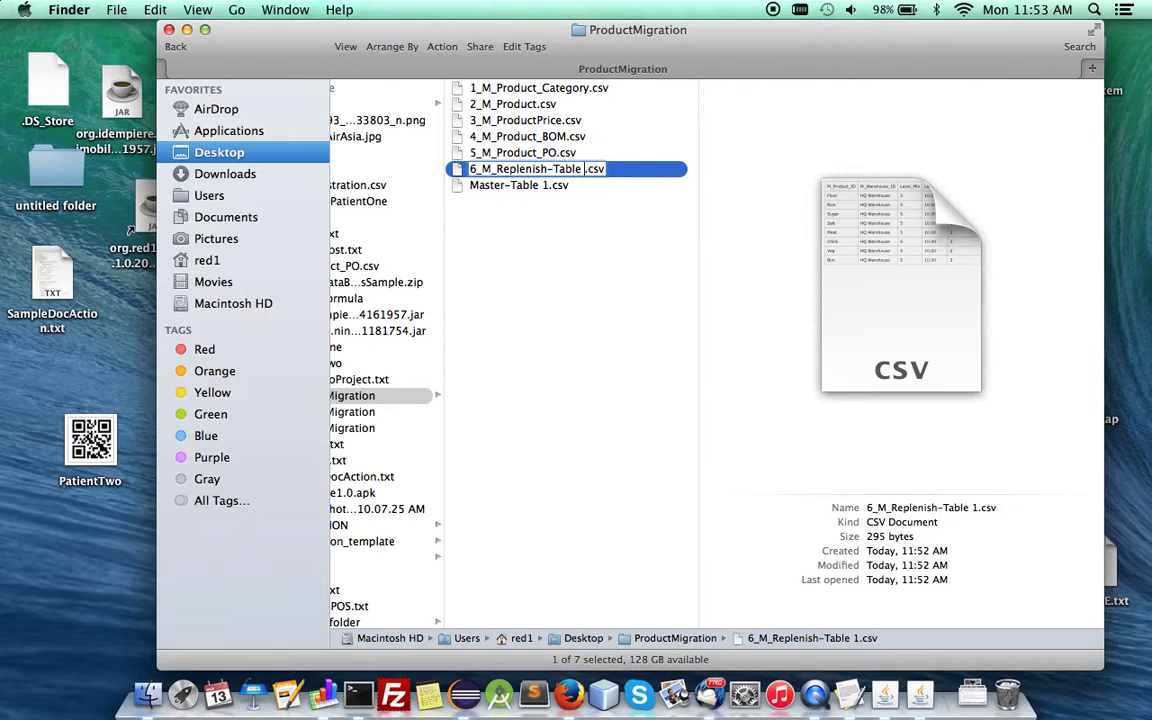
{"action": "key", "text": "BackSpace"}
{"action": "key", "text": "BackSpace"}
{"action": "key", "text": "BackSpace"}
{"action": "key", "text": "BackSpace"}
{"action": "key", "text": "BackSpace"}
{"action": "key", "text": "BackSpace"}
{"action": "key", "text": "BackSpace"}
{"action": "left_click", "coordinate": [524, 187]}
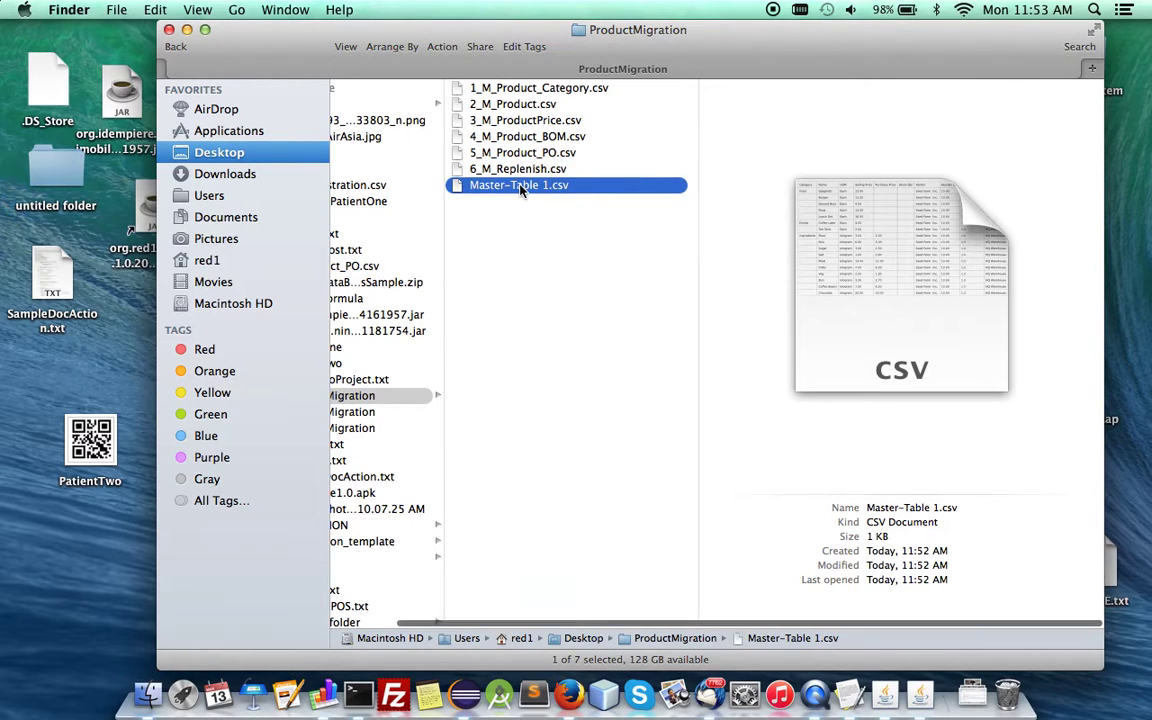
- Delete Master-Table 1.csv from the ProductMigration folder
{"action": "right_click", "coordinate": [520, 189]}
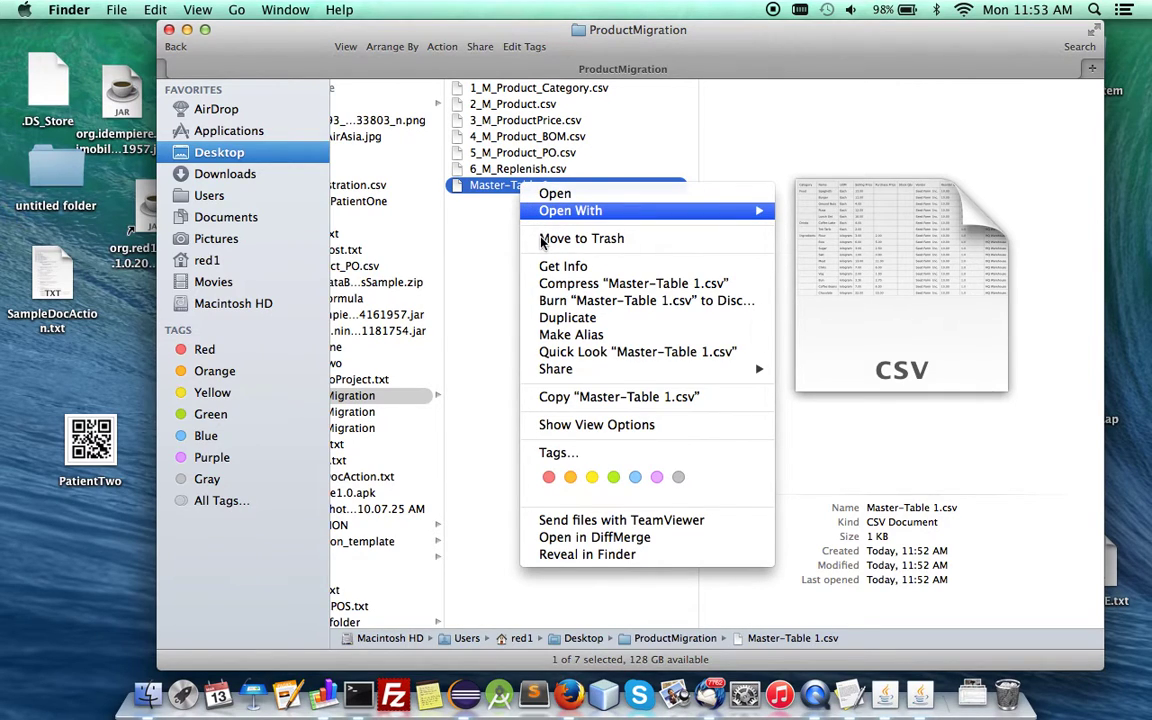
{"action": "left_click", "coordinate": [487, 217]}
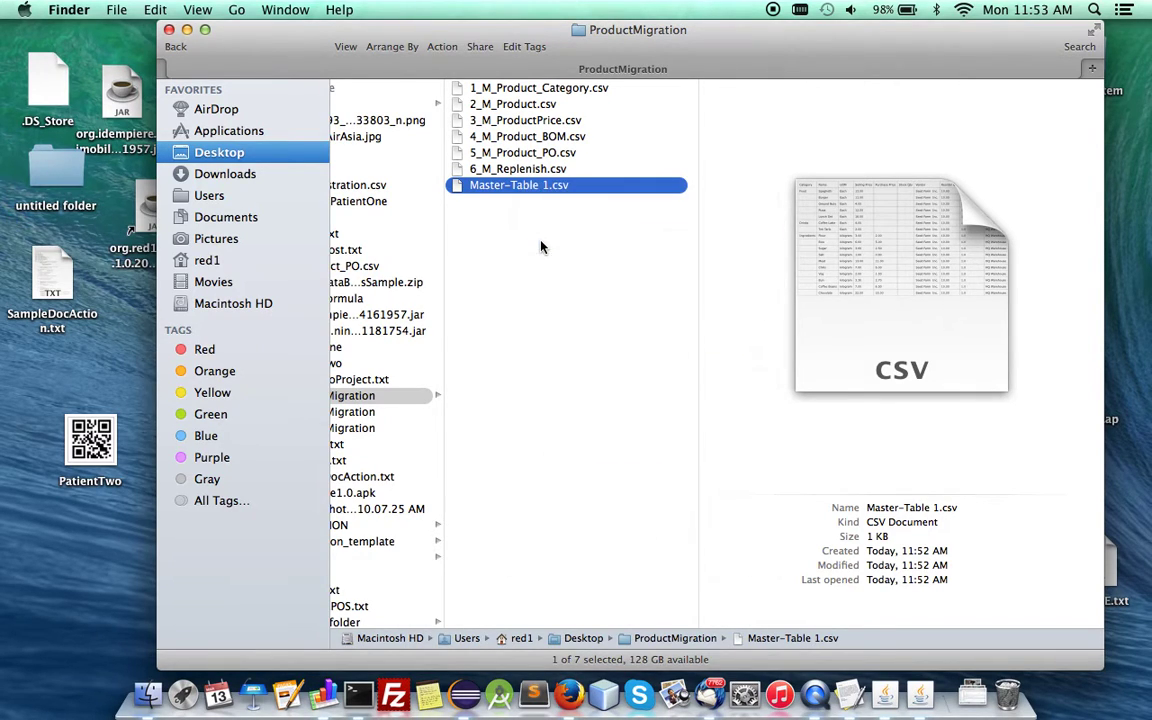
{"action": "key", "text": "super+BackSpace"}
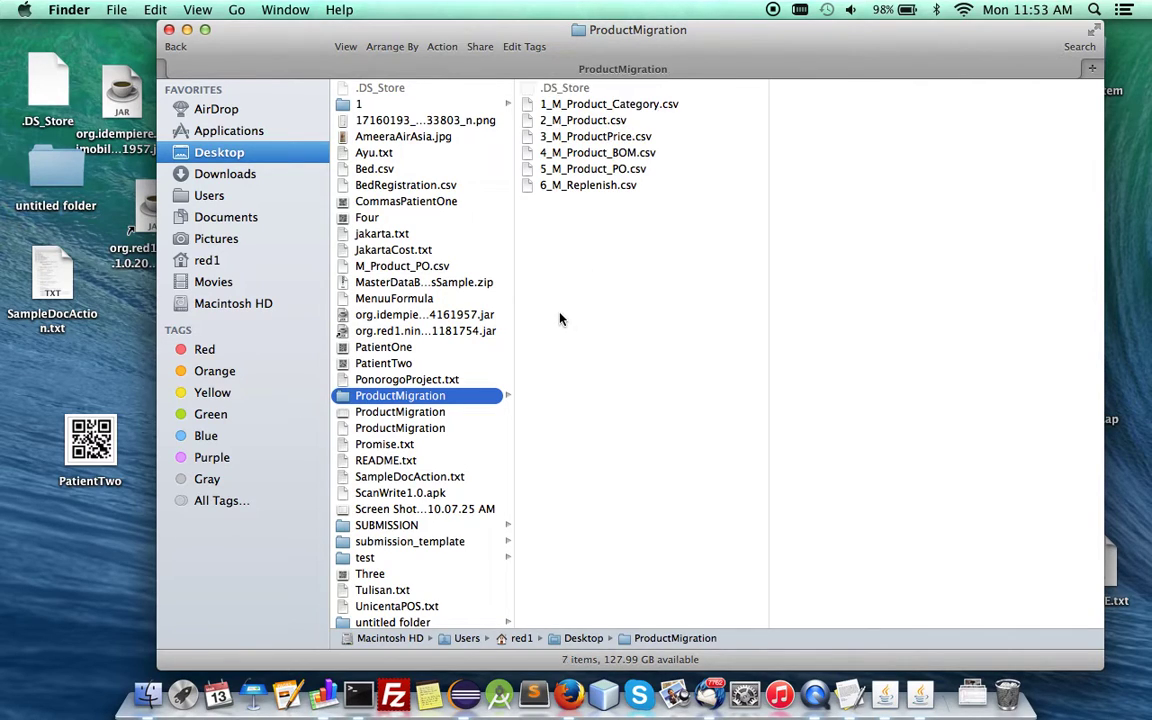
- Compress the six numbered CSV files into Archive.zip
{"action": "left_click", "coordinate": [585, 103]}
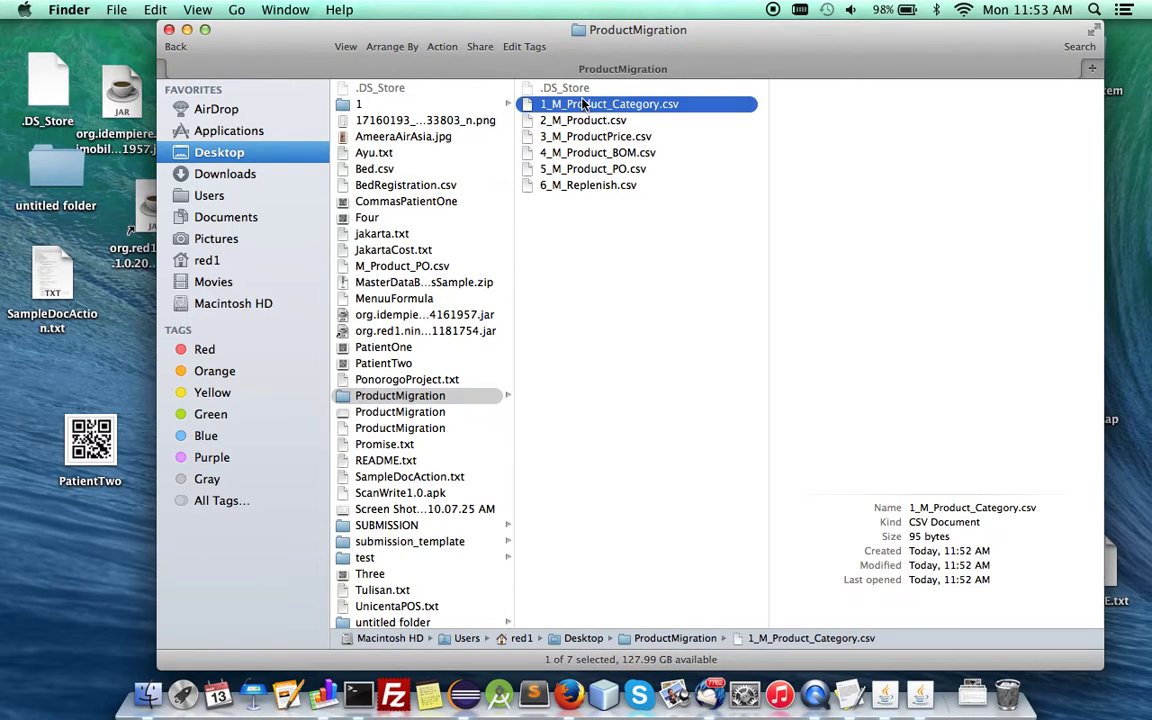
{"action": "left_click", "coordinate": [579, 184], "text": "shift"}
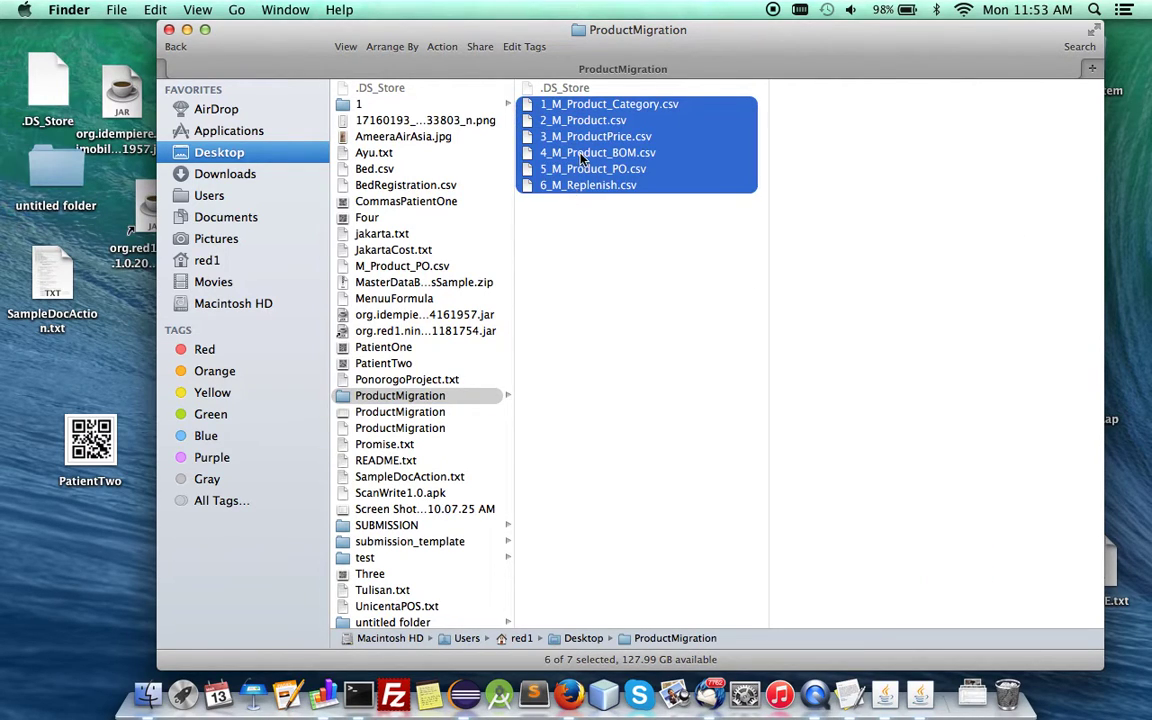
{"action": "right_click", "coordinate": [581, 156]}
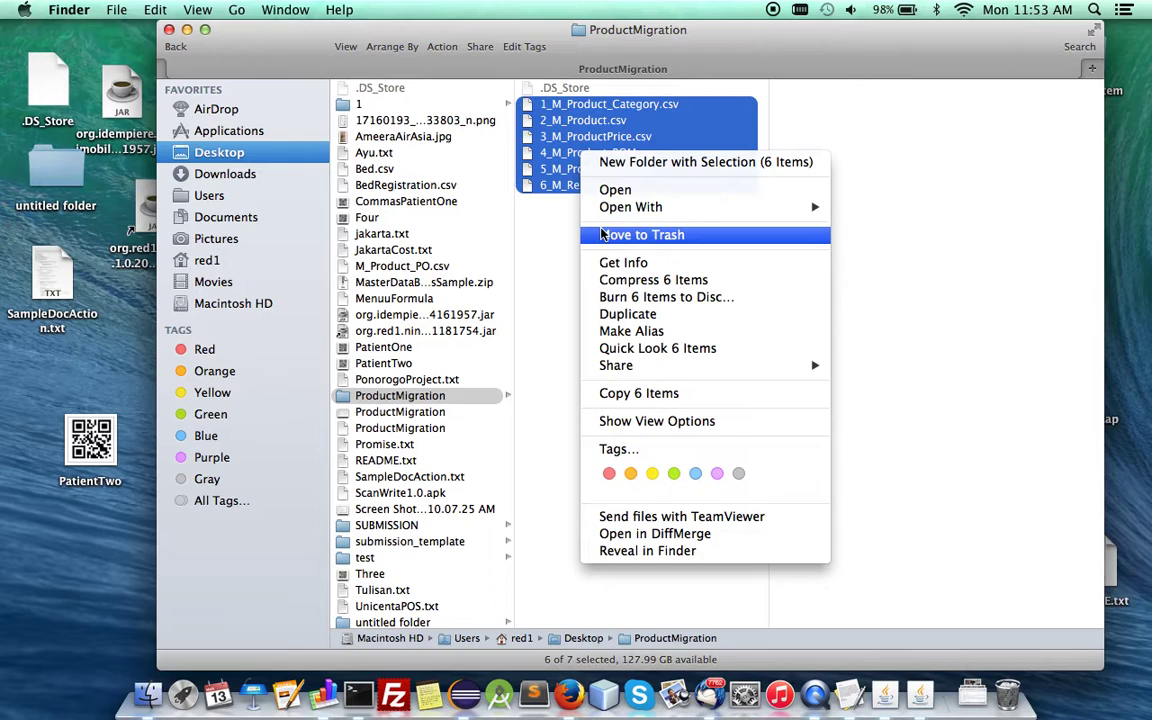
{"action": "left_click", "coordinate": [602, 281]}
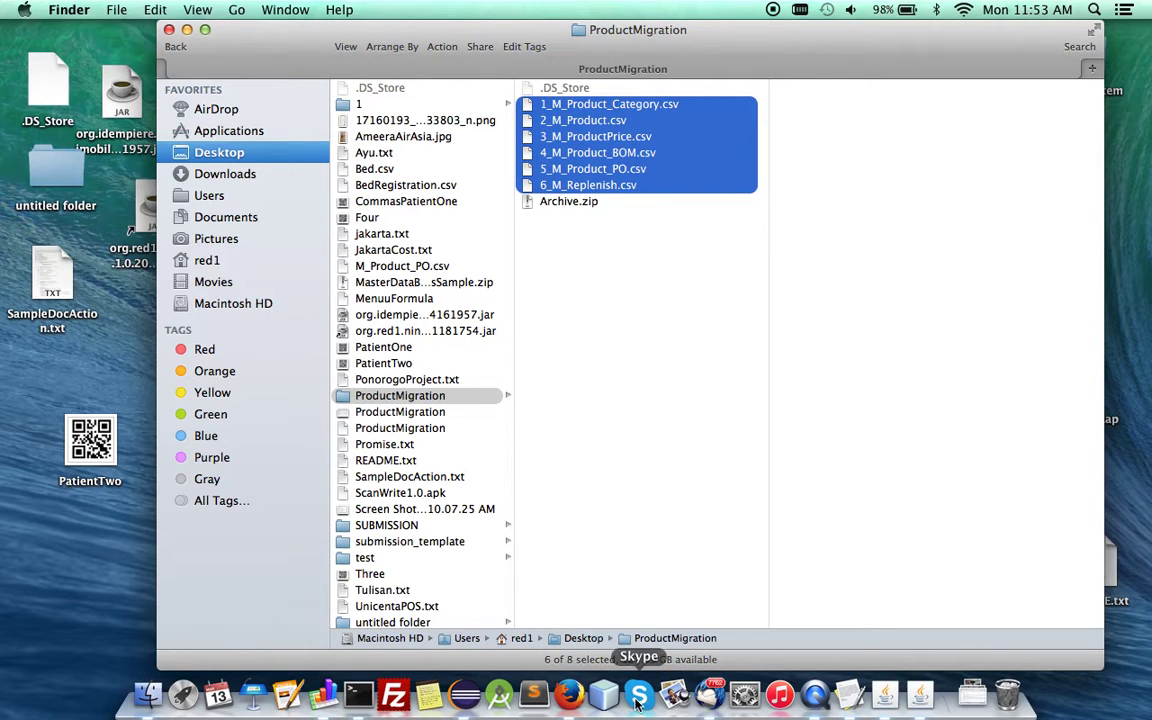
{"action": "left_click", "coordinate": [569, 695]}
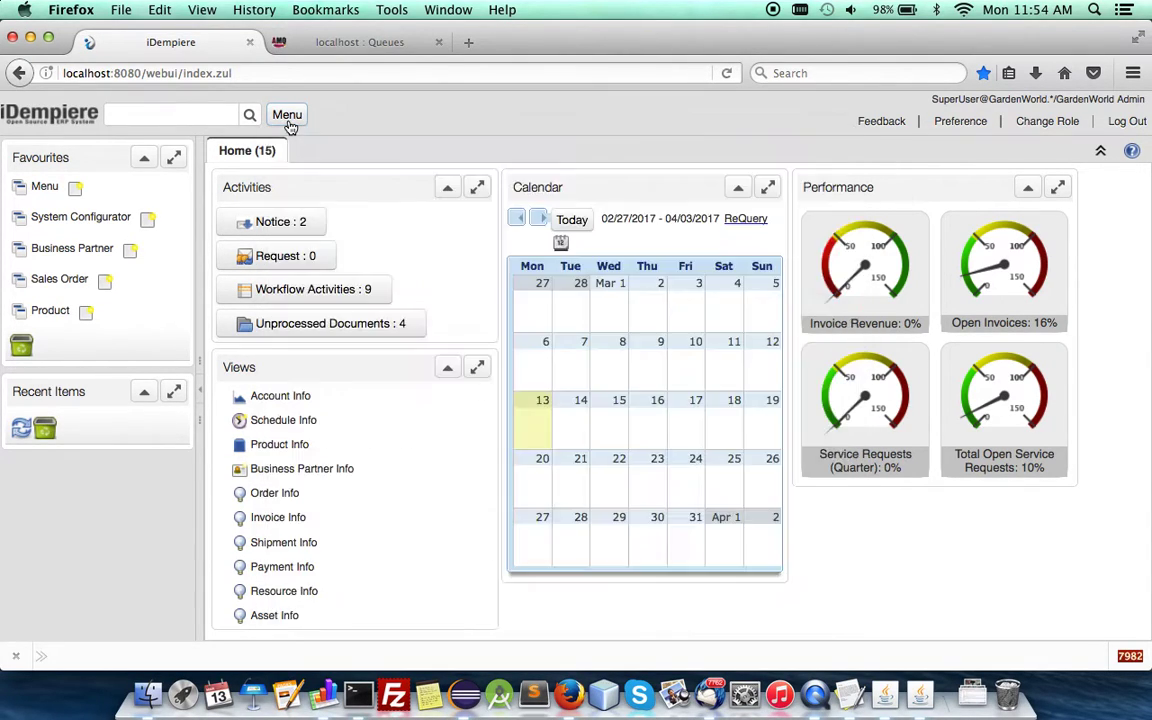
- Open Module Designer from the RED1 NINJA group in the iDempiere menu
{"action": "left_click", "coordinate": [289, 124]}
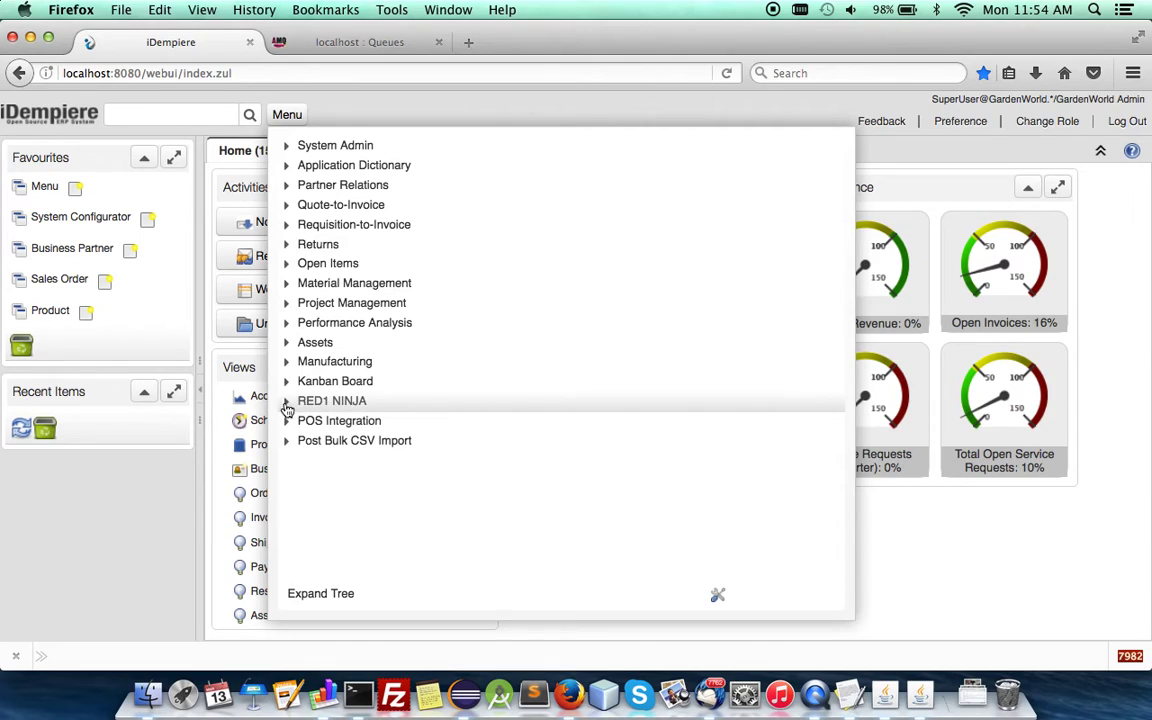
{"action": "left_click", "coordinate": [286, 402]}
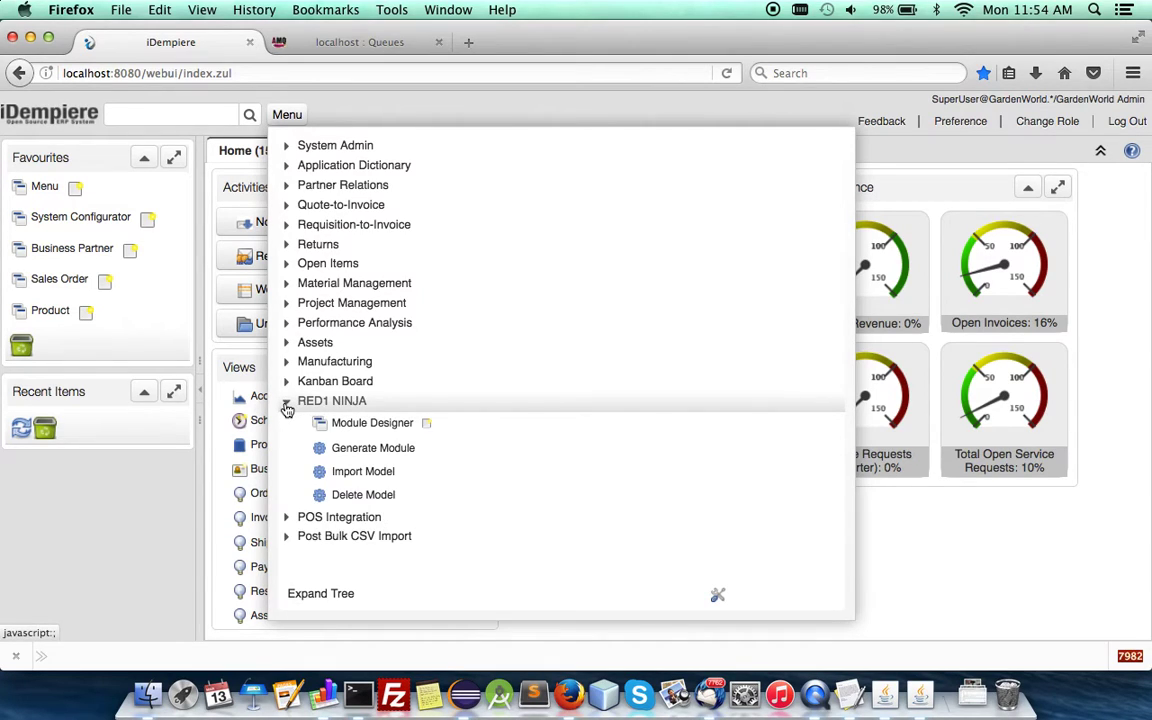
{"action": "left_click", "coordinate": [346, 426]}
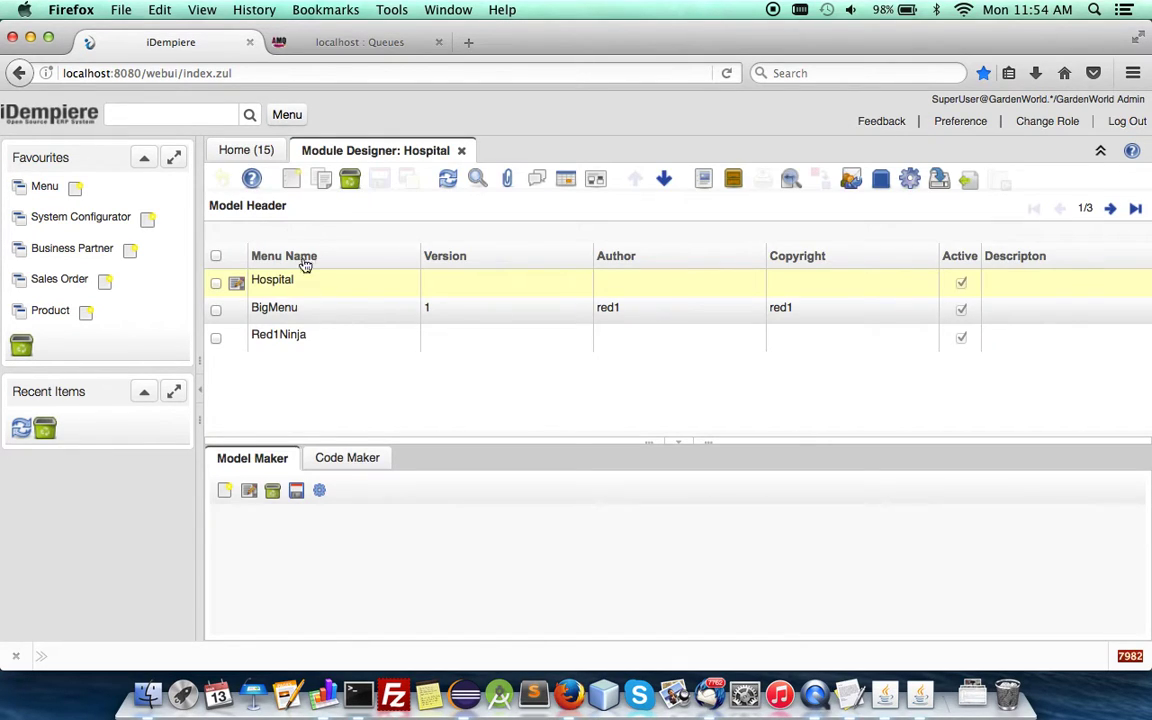
- Create and save a new model header named ProductMigration
{"action": "left_click", "coordinate": [294, 178]}
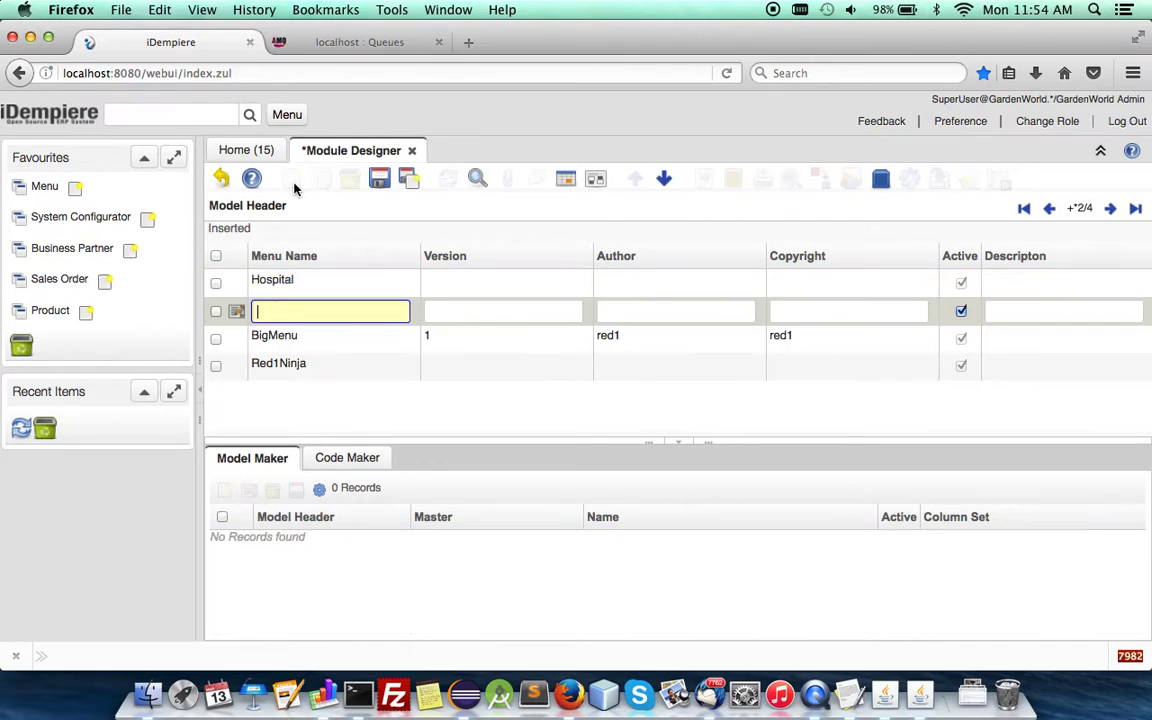
{"action": "type", "text": "ProductMigration"}
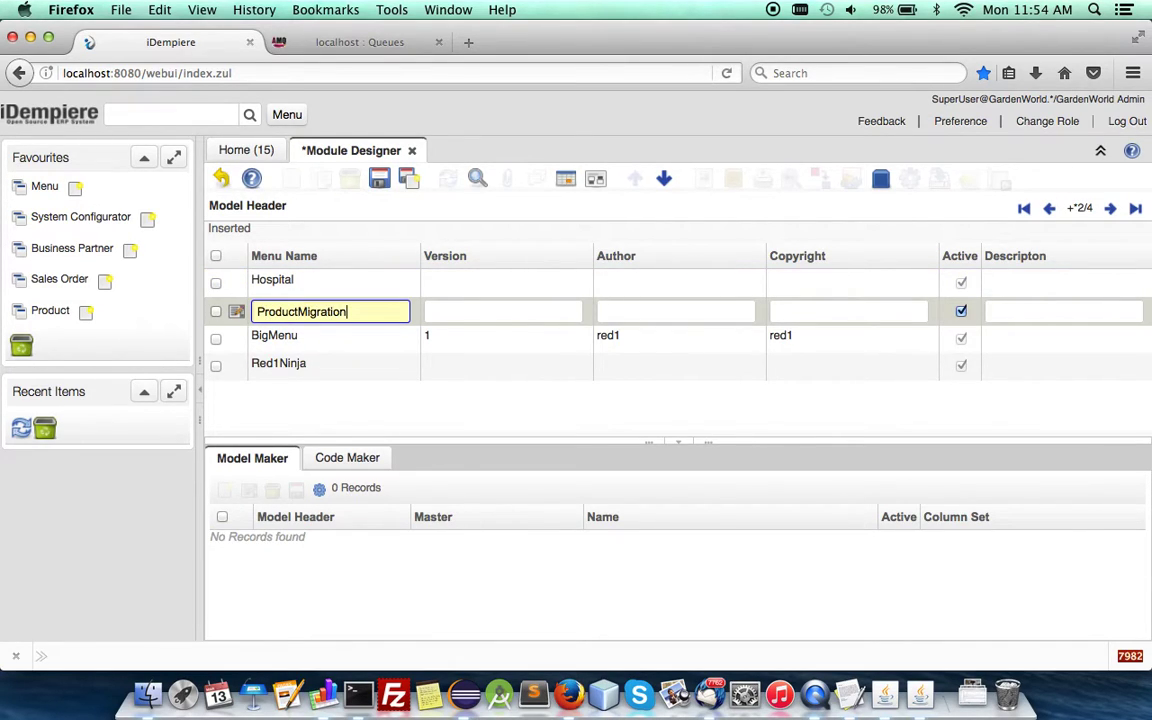
{"action": "left_click", "coordinate": [379, 180]}
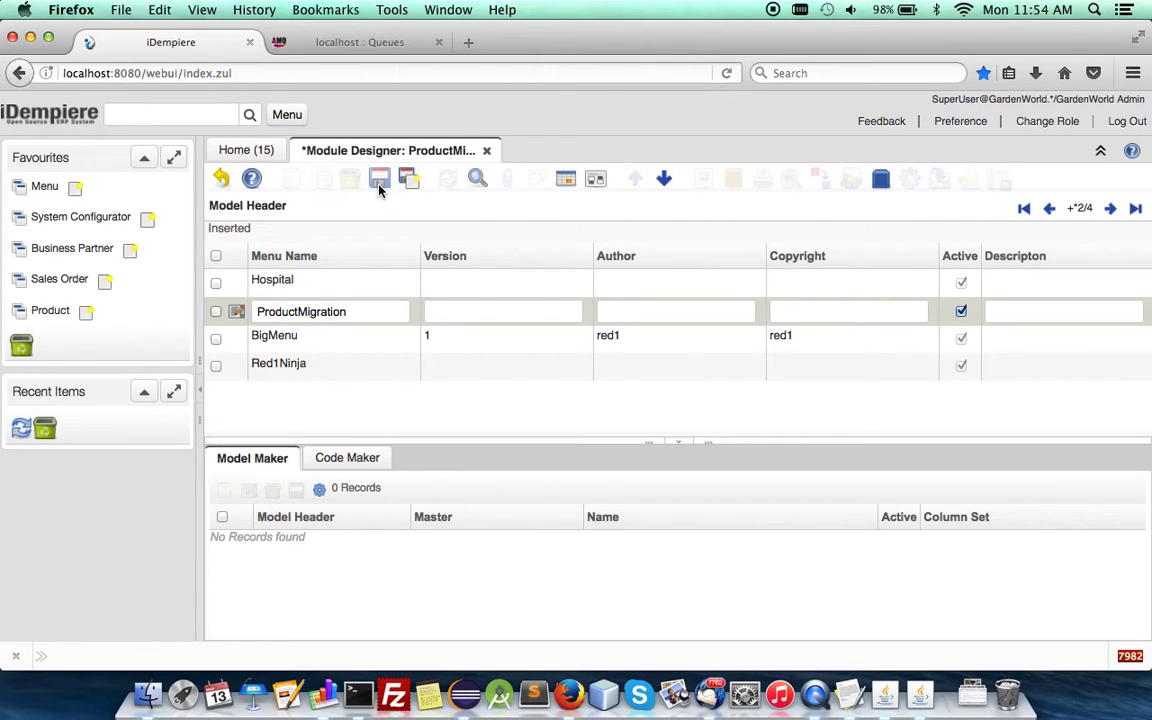
- Add and save a Model Maker record under it, then open its attachments
{"action": "left_click", "coordinate": [224, 489]}
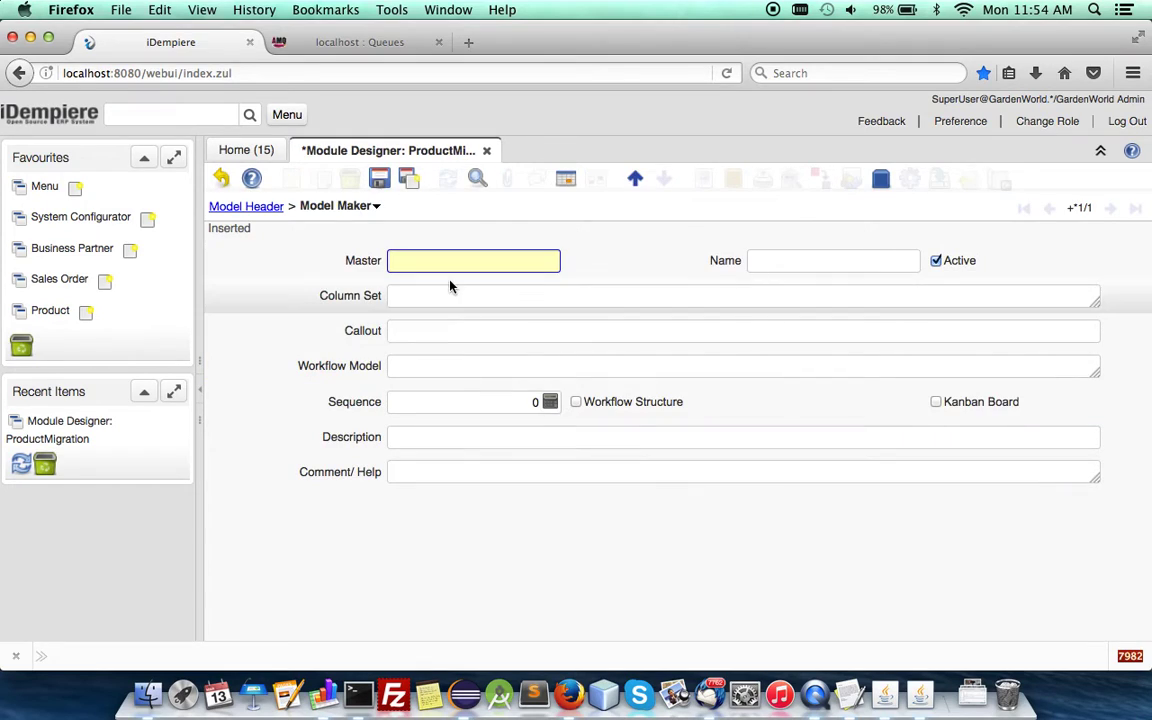
{"action": "left_click", "coordinate": [379, 179]}
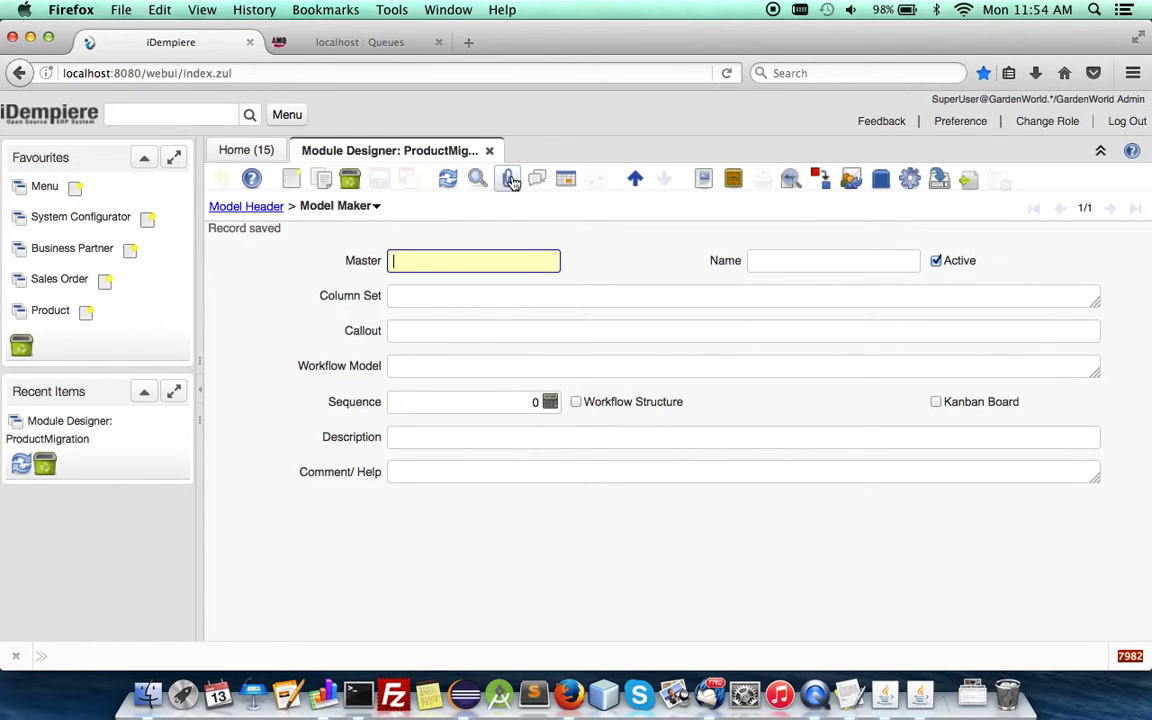
{"action": "key", "text": "alt+a"}
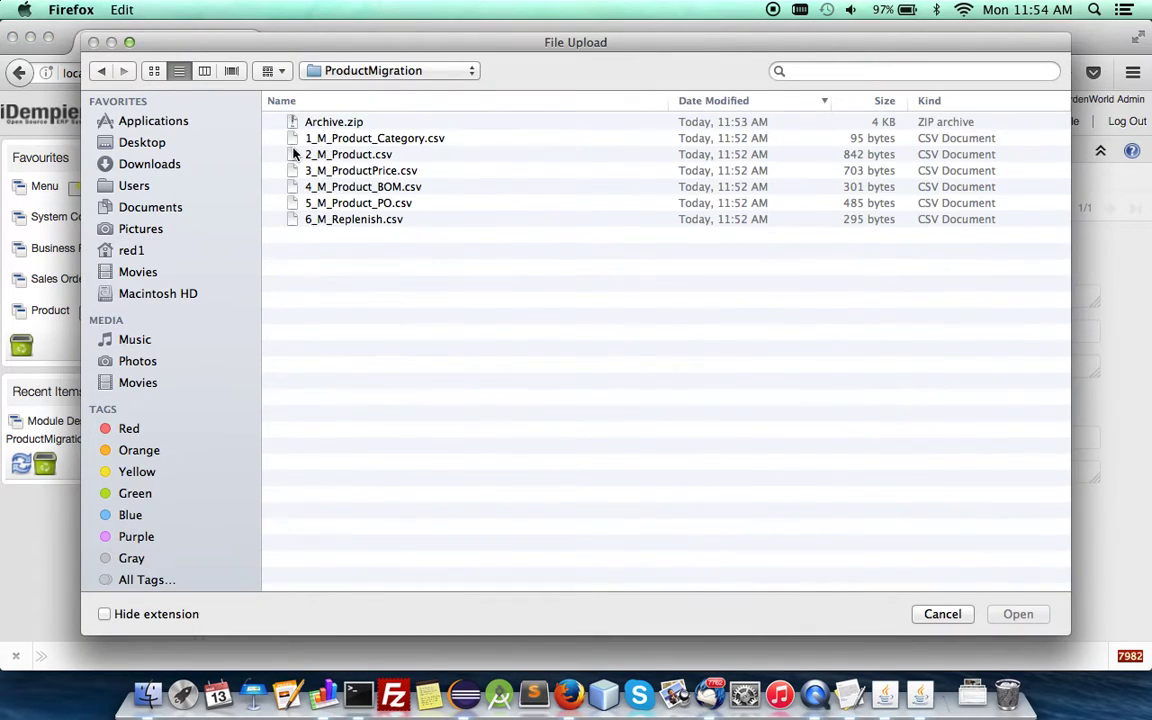
- Attach Archive.zip from the ProductMigration folder to the record
{"action": "left_click", "coordinate": [310, 124]}
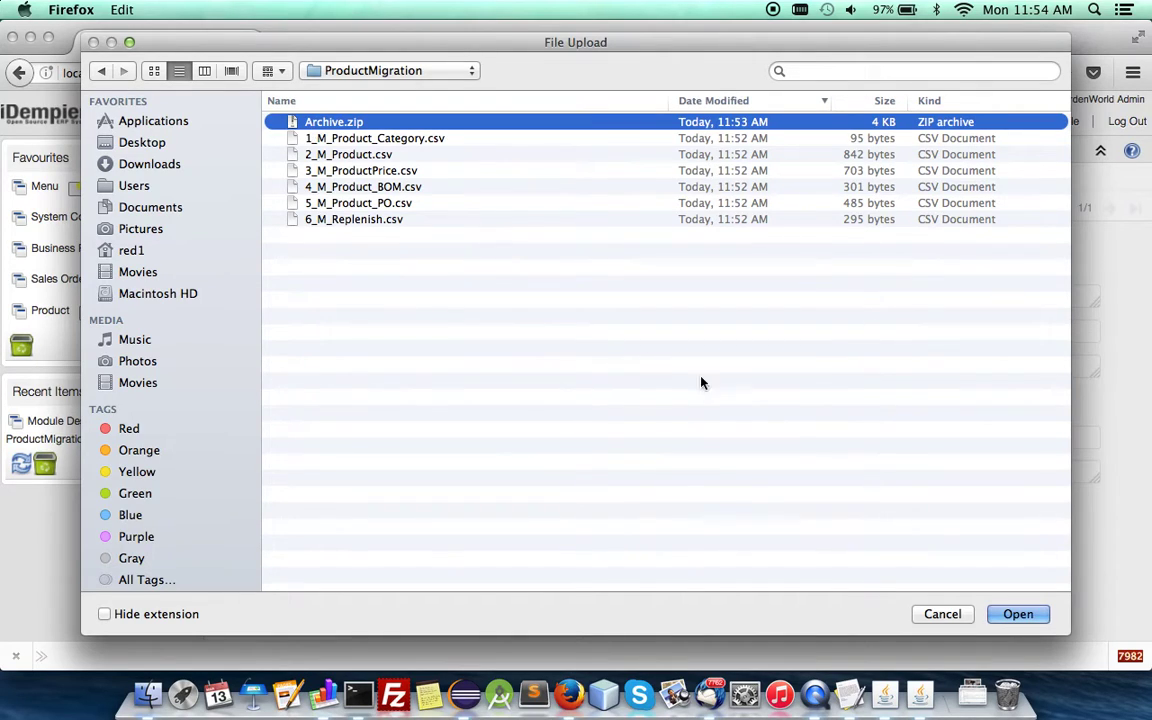
{"action": "left_click", "coordinate": [1008, 615]}
{"action": "left_click", "coordinate": [908, 613]}
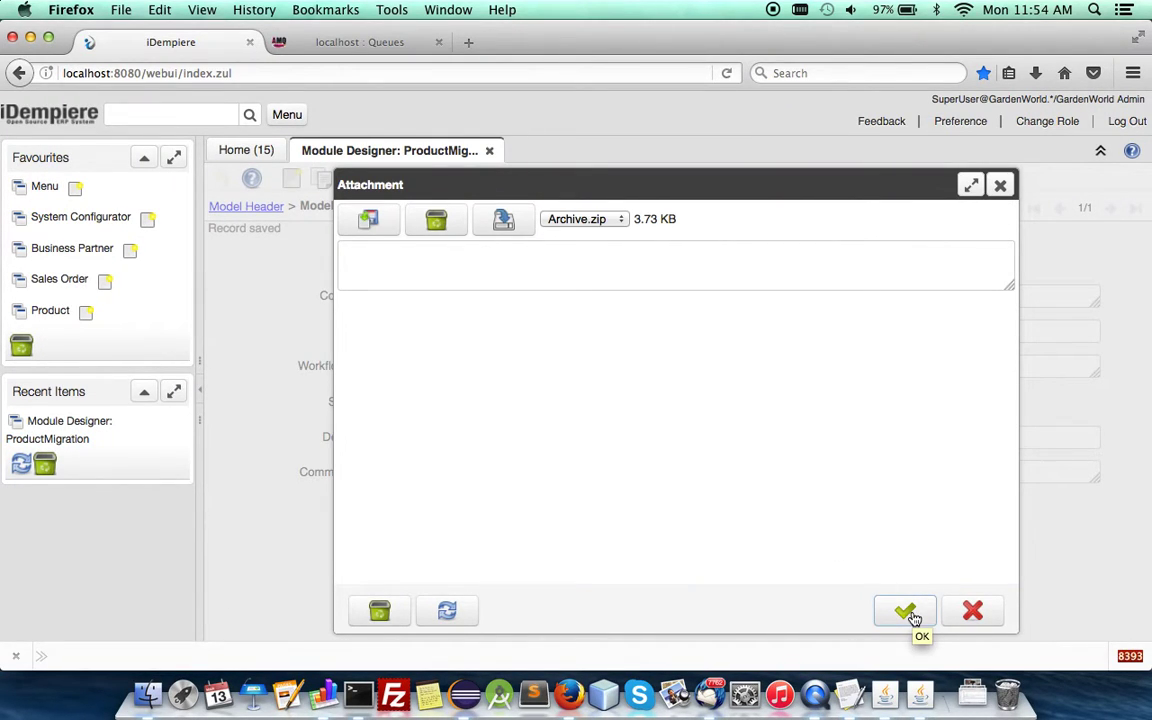
{"action": "left_click", "coordinate": [902, 613]}
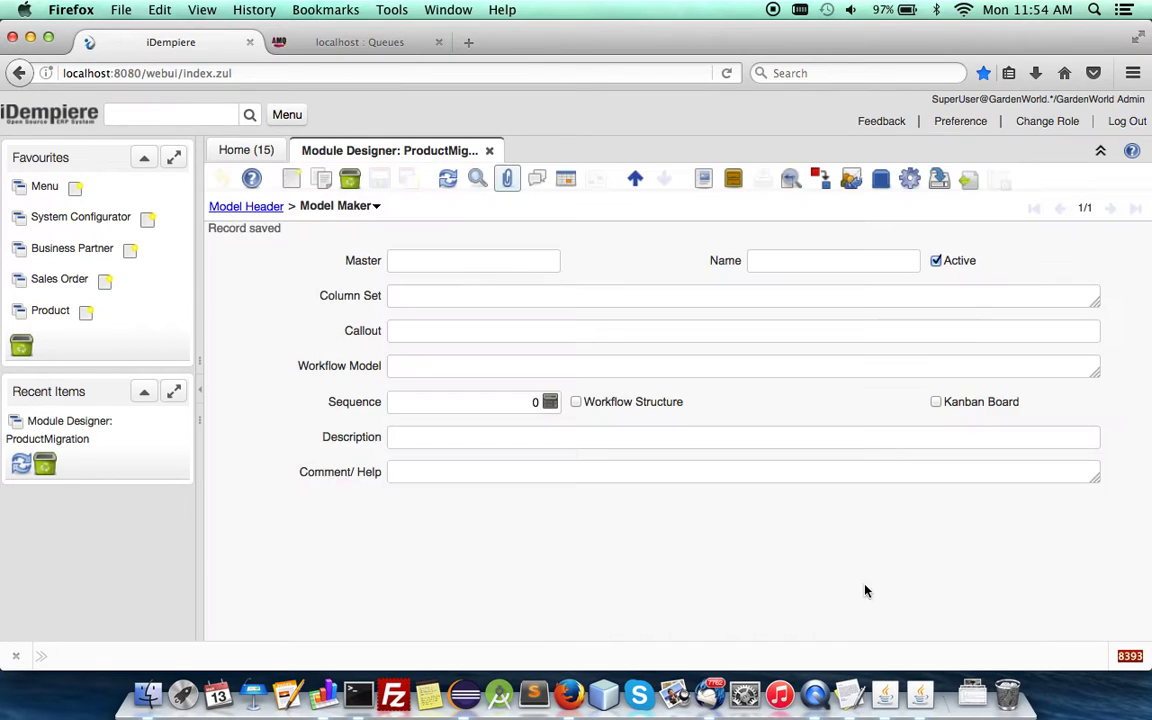
- Run Generate Module on the ProductMigration header and confirm the process start
{"action": "left_click", "coordinate": [225, 210]}
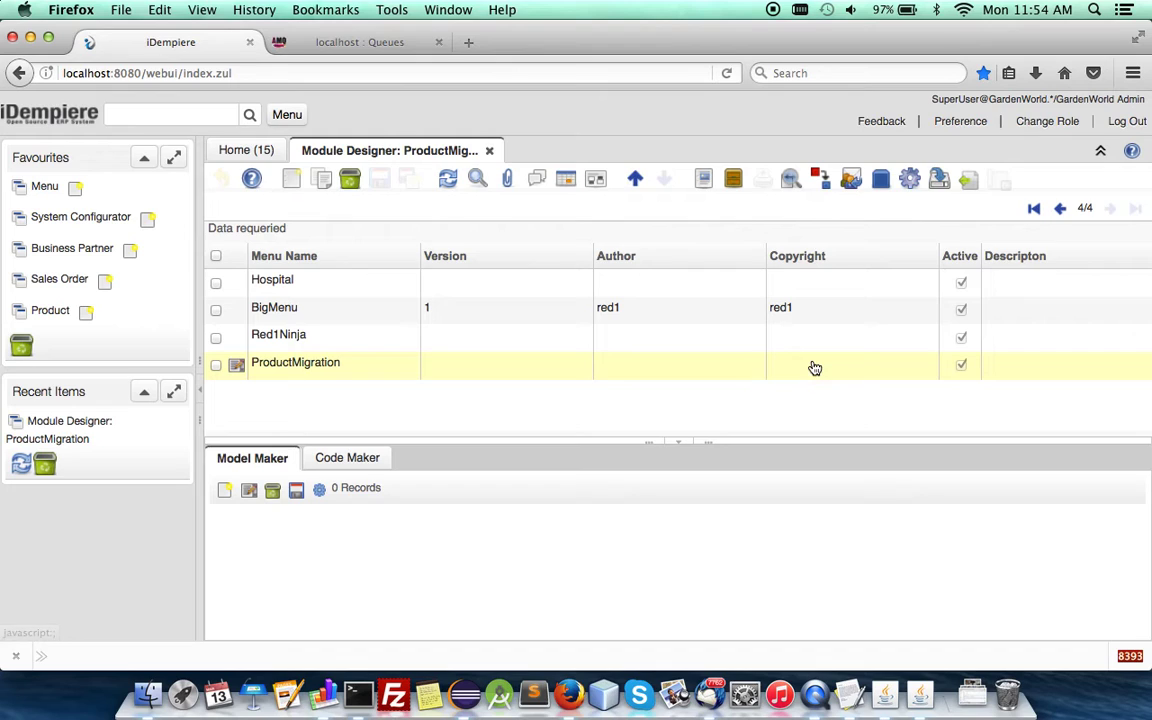
{"action": "left_click", "coordinate": [906, 190]}
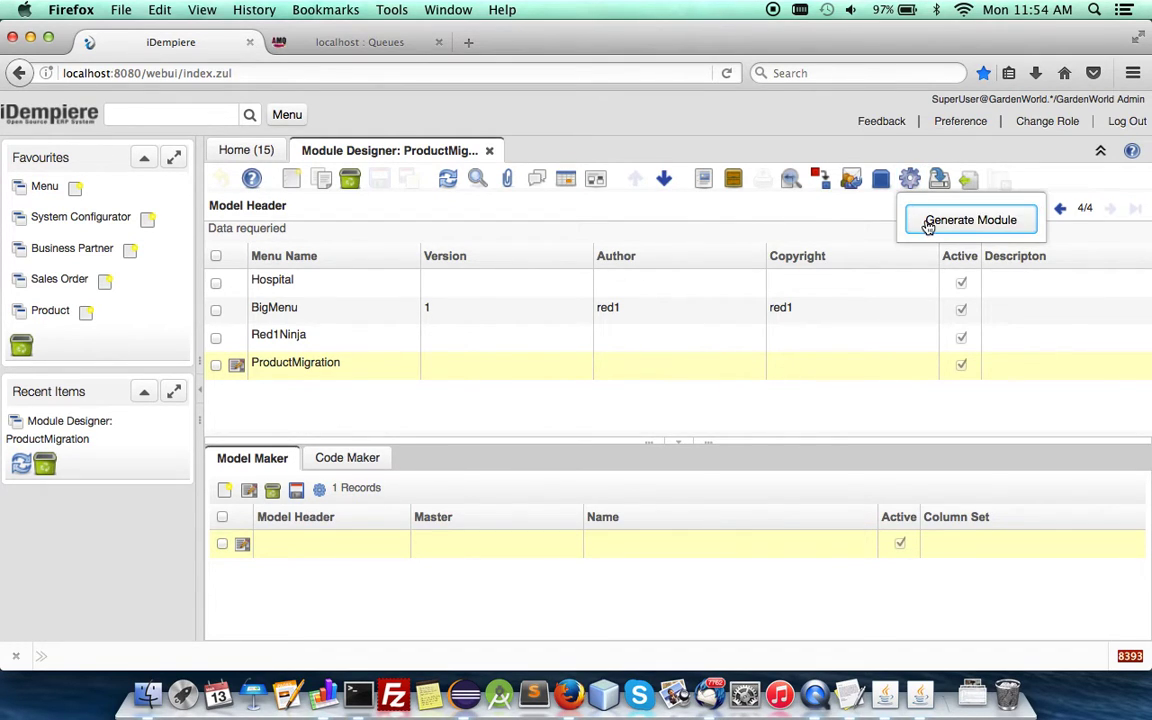
{"action": "left_click", "coordinate": [935, 222]}
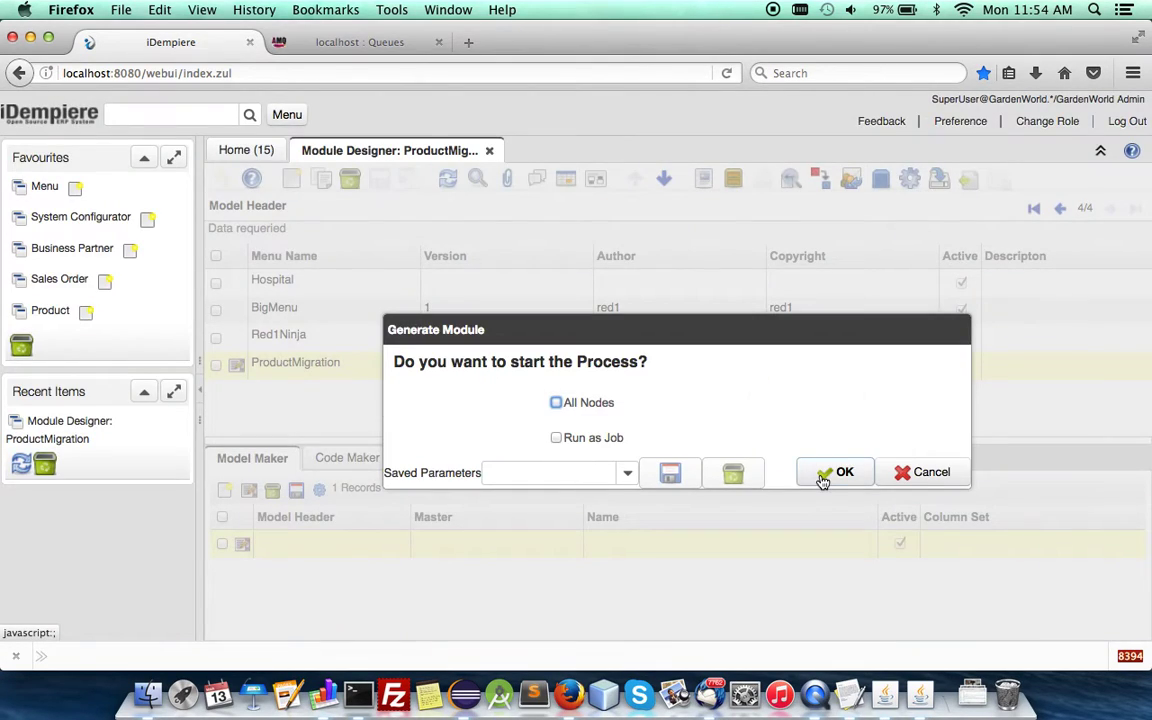
{"action": "left_click", "coordinate": [822, 479]}
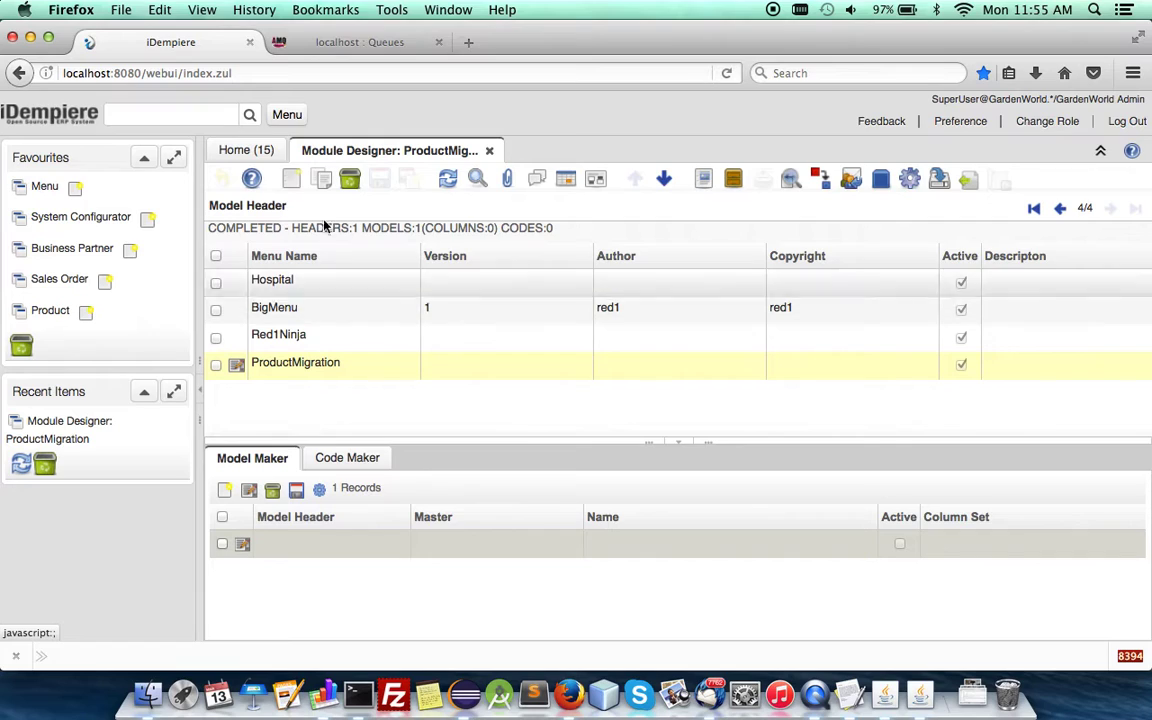
{"action": "left_click", "coordinate": [287, 116]}
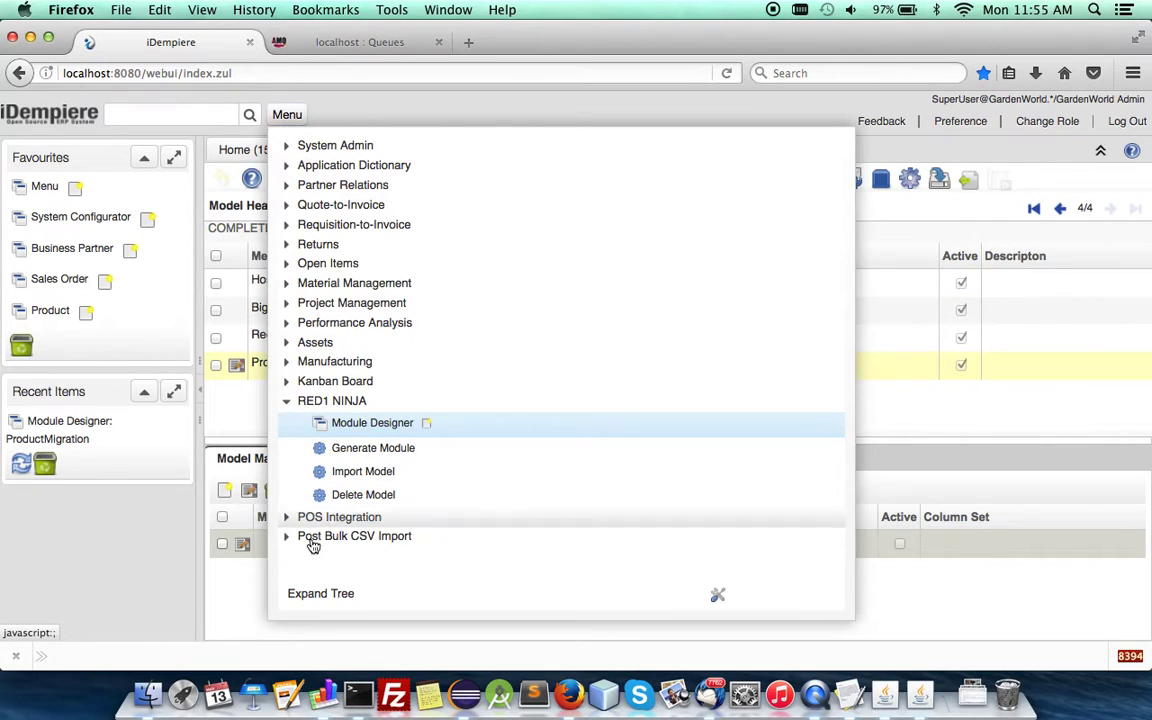
- Run the Product Category Accounts process for the Drinks category
{"action": "left_click", "coordinate": [287, 538]}
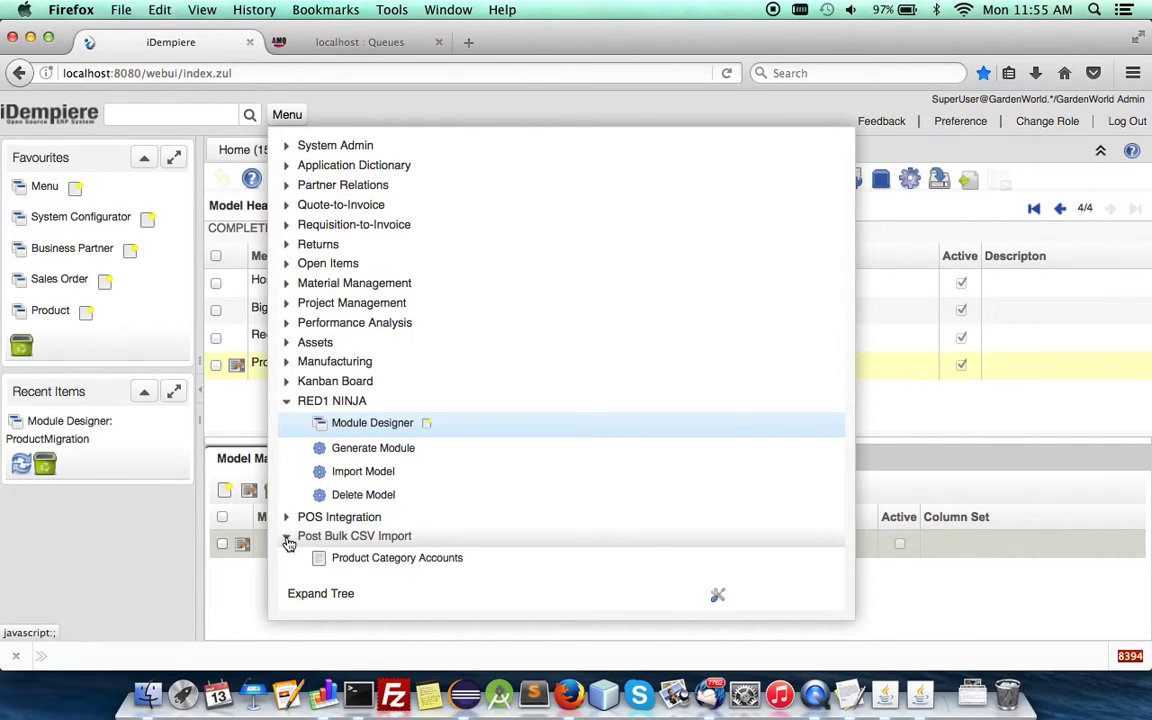
{"action": "left_click", "coordinate": [348, 558]}
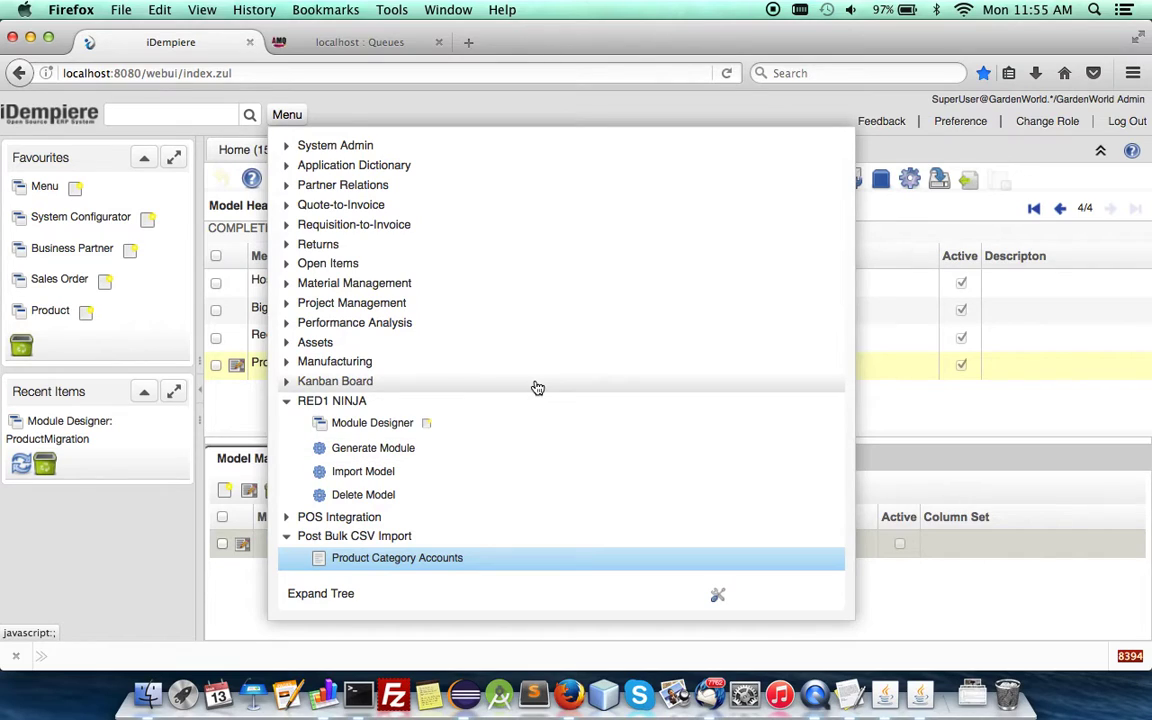
{"action": "left_click", "coordinate": [399, 559]}
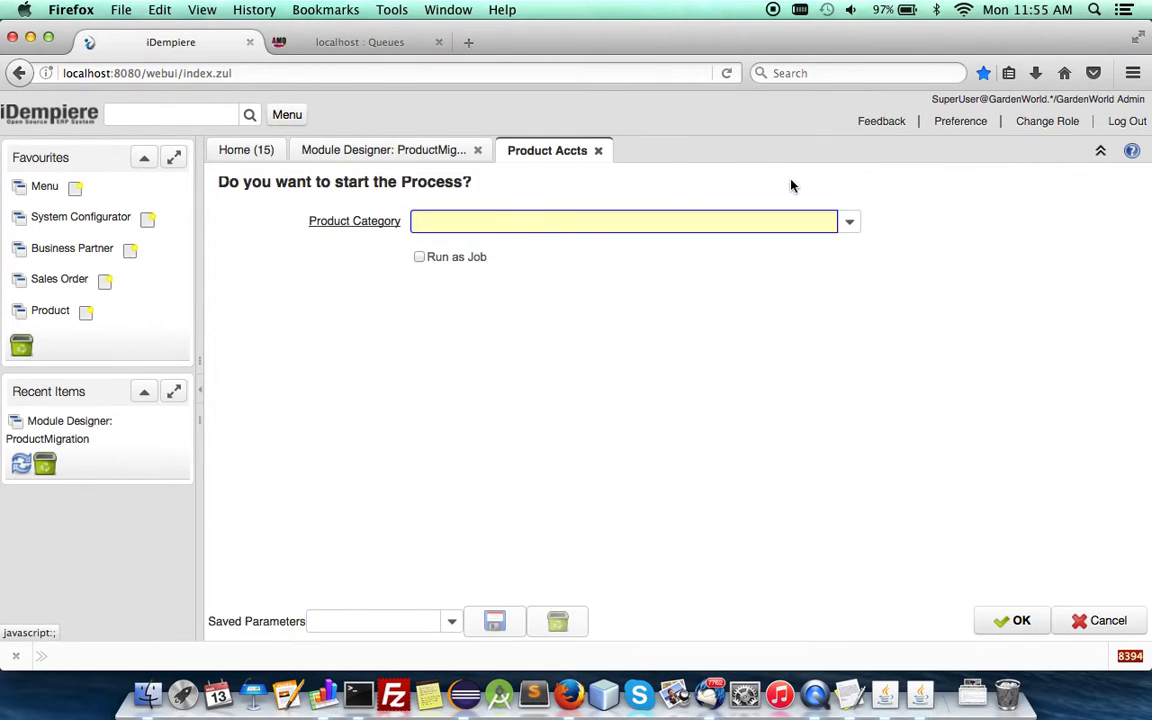
{"action": "left_click", "coordinate": [849, 221]}
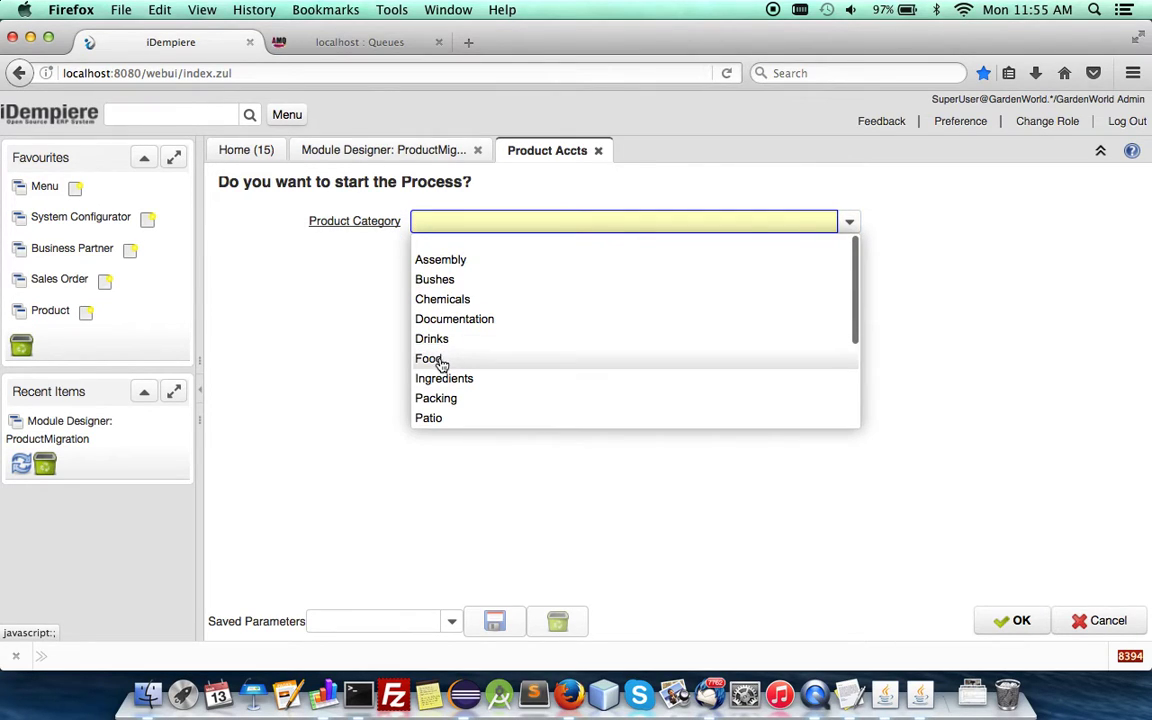
{"action": "left_click", "coordinate": [440, 340]}
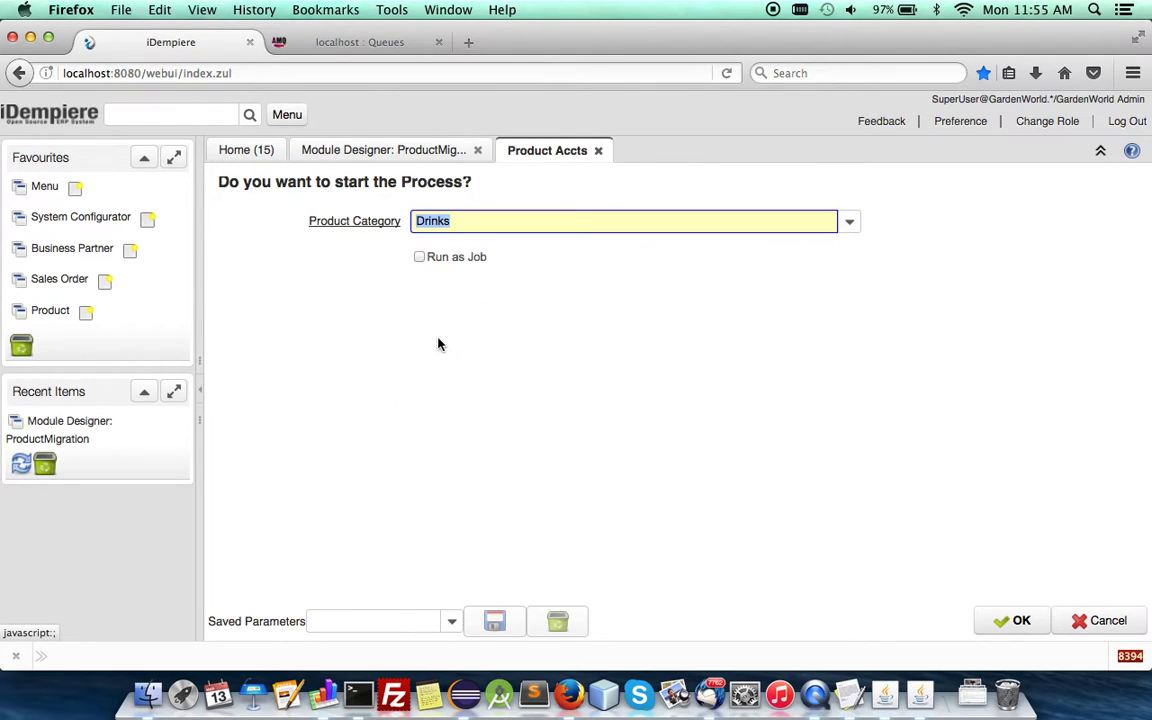
{"action": "left_click", "coordinate": [1001, 621]}
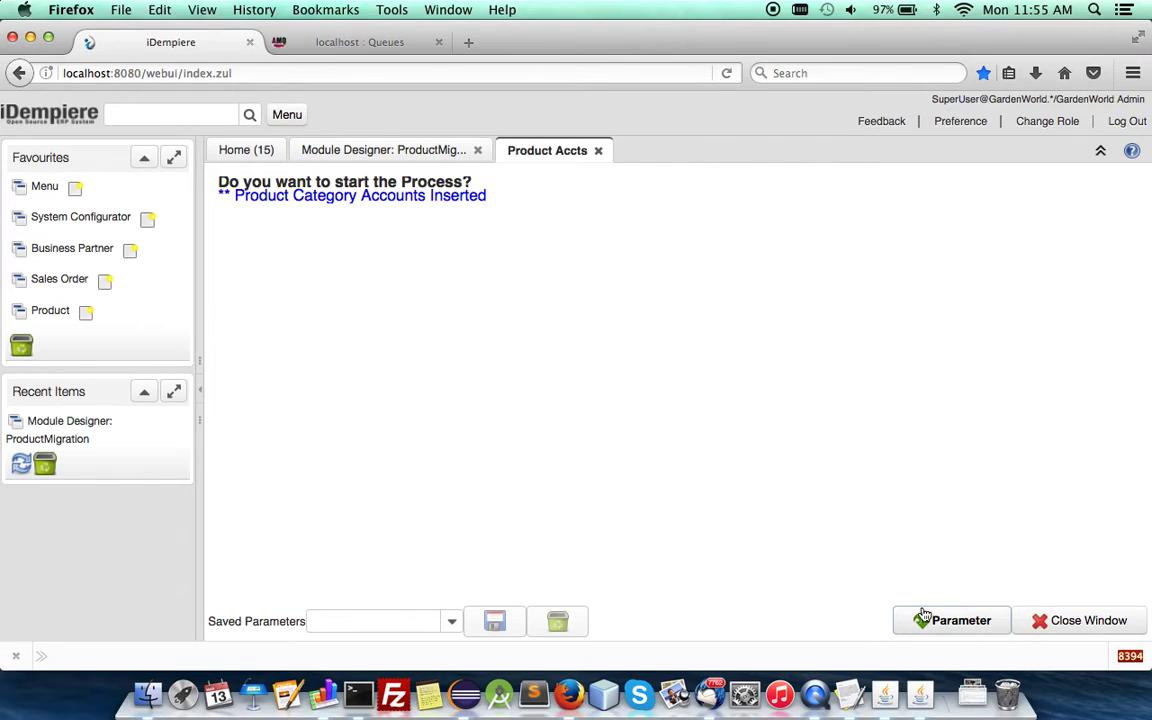
- Rerun Product Category Accounts for the Food and Ingredients categories
{"action": "left_click", "coordinate": [922, 618]}
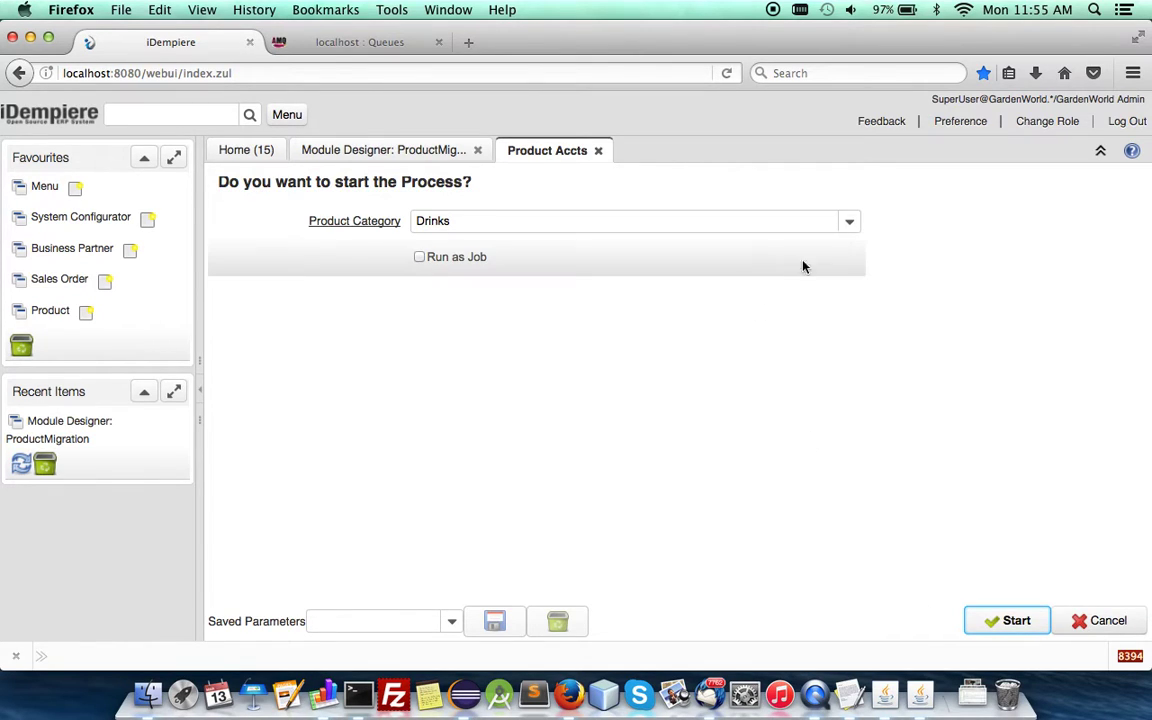
{"action": "left_click", "coordinate": [851, 223]}
{"action": "left_click", "coordinate": [504, 360]}
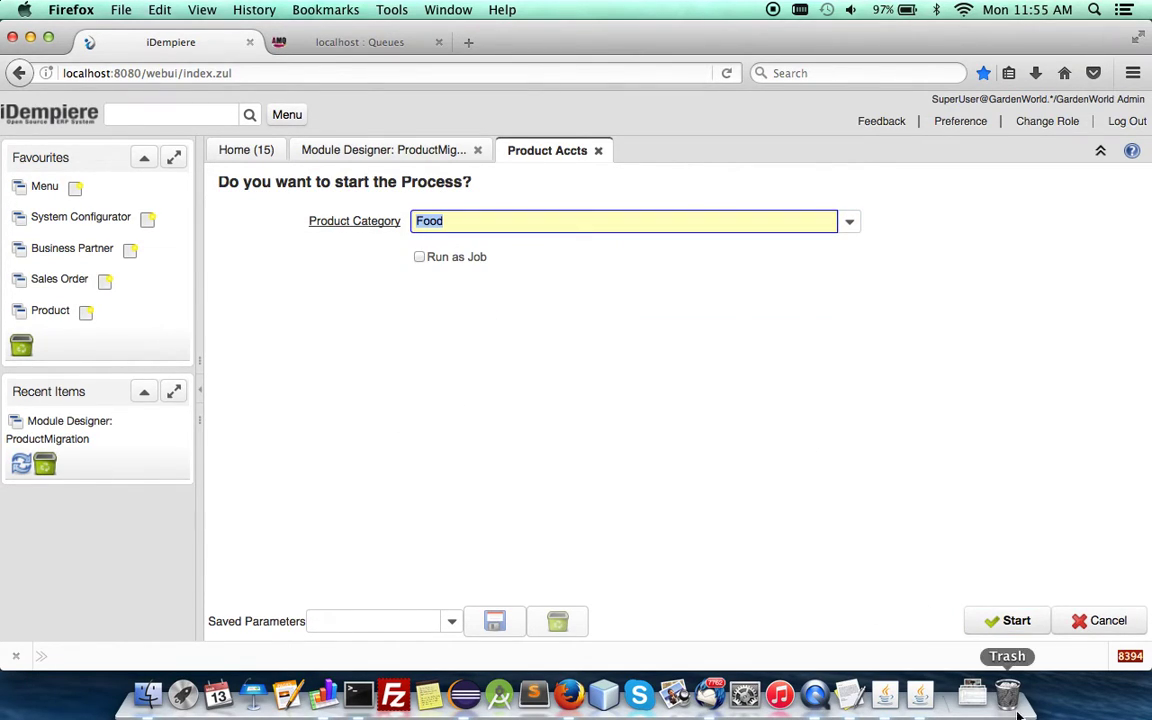
{"action": "left_click", "coordinate": [1012, 621]}
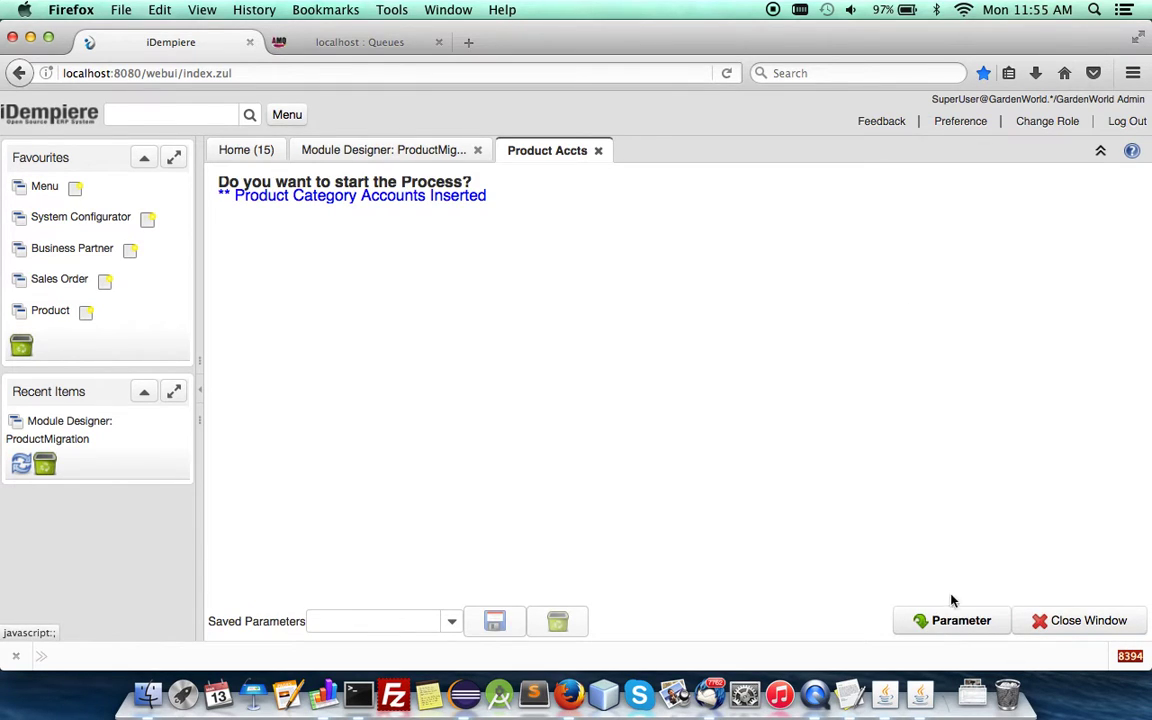
{"action": "left_click", "coordinate": [962, 615]}
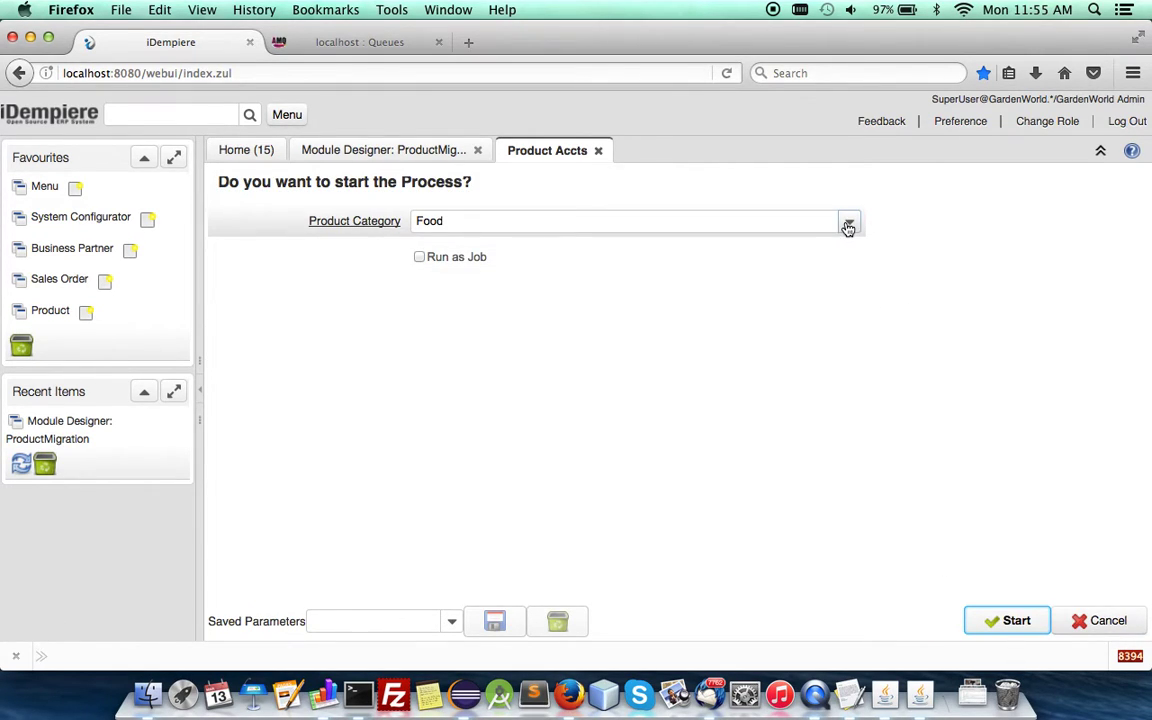
{"action": "left_click", "coordinate": [848, 223]}
{"action": "left_click", "coordinate": [486, 384]}
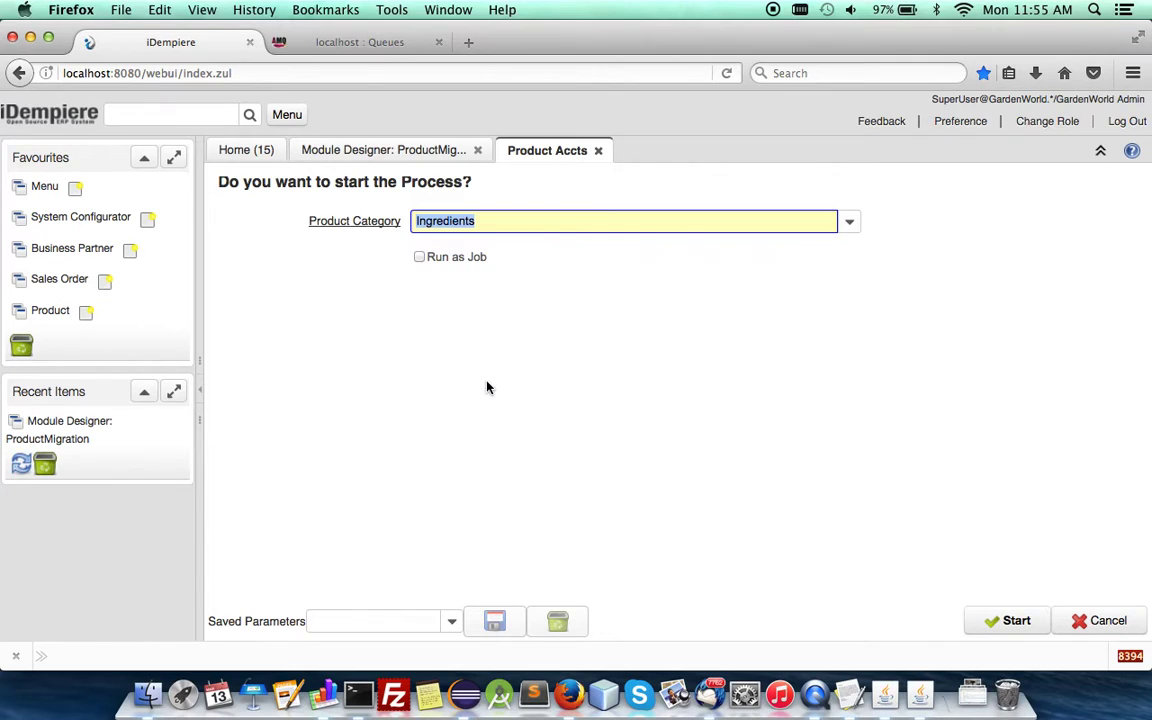
{"action": "left_click", "coordinate": [998, 620]}
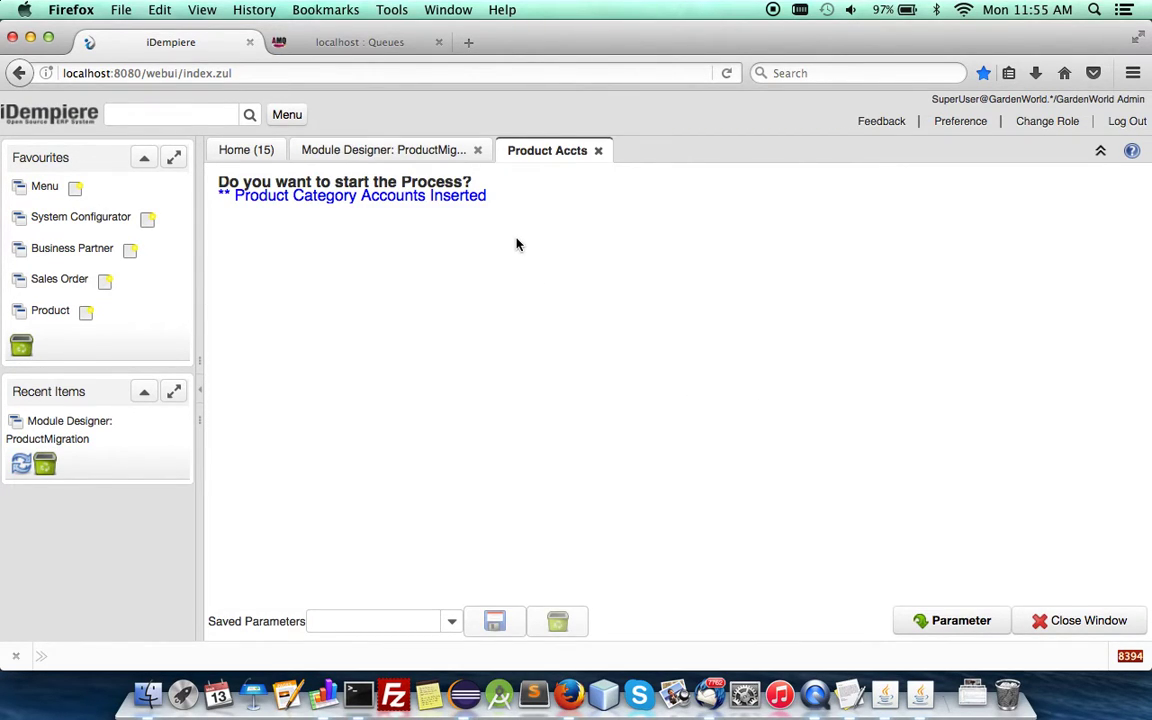
{"action": "left_click", "coordinate": [288, 115]}
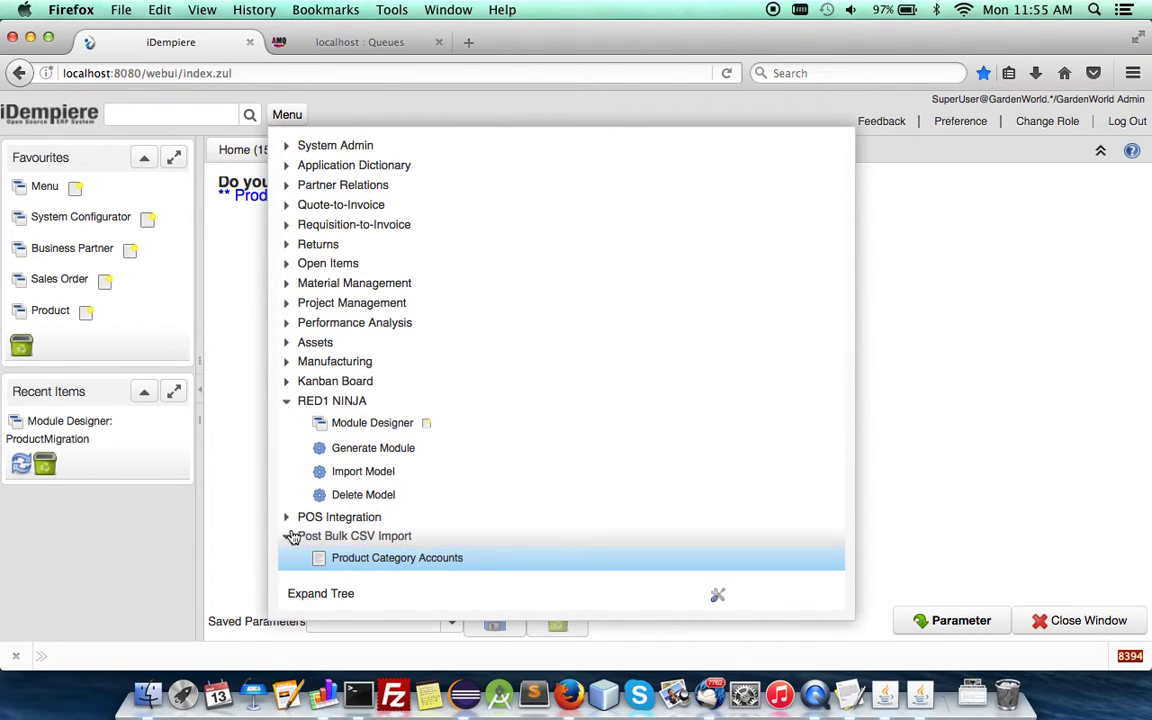
- Start the Export to Queue process with Organization HQ-HQ
{"action": "left_click", "coordinate": [287, 518]}
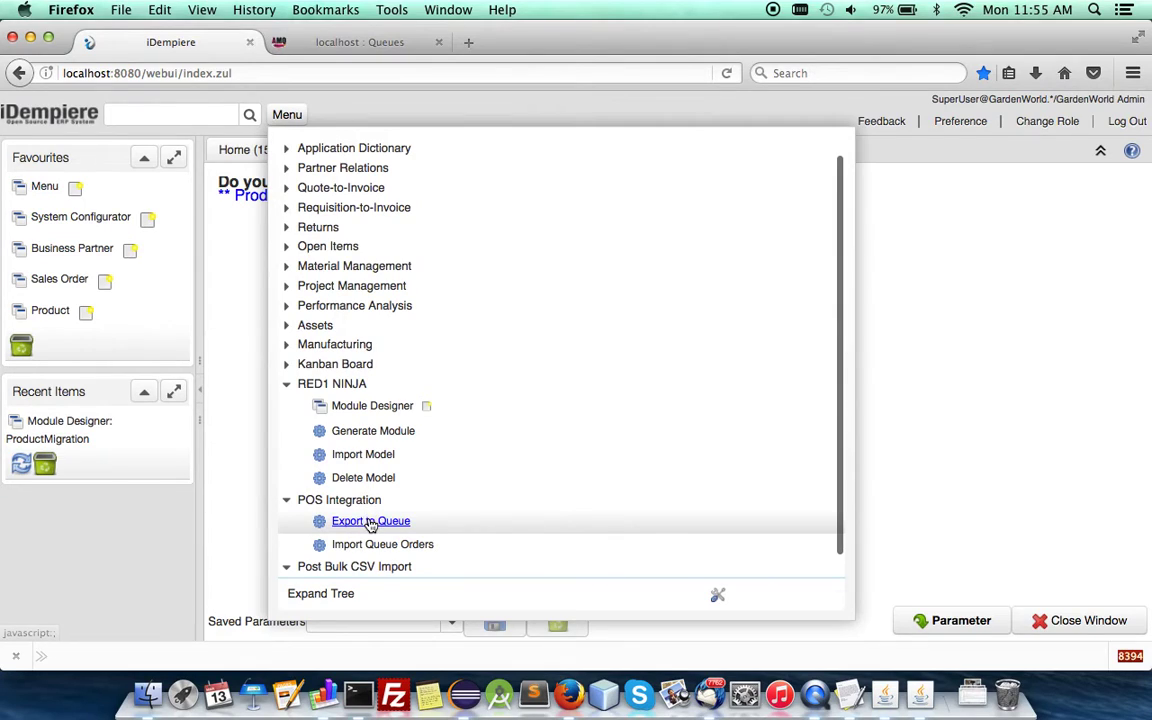
{"action": "left_click", "coordinate": [328, 530]}
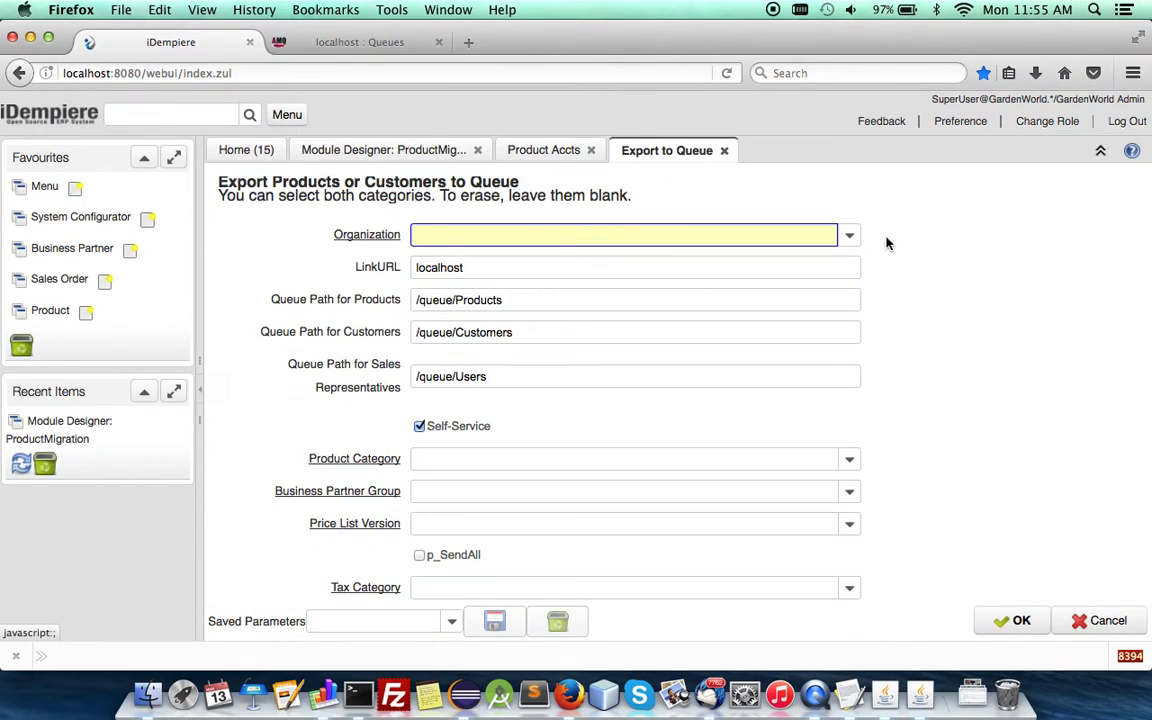
{"action": "left_click", "coordinate": [848, 236]}
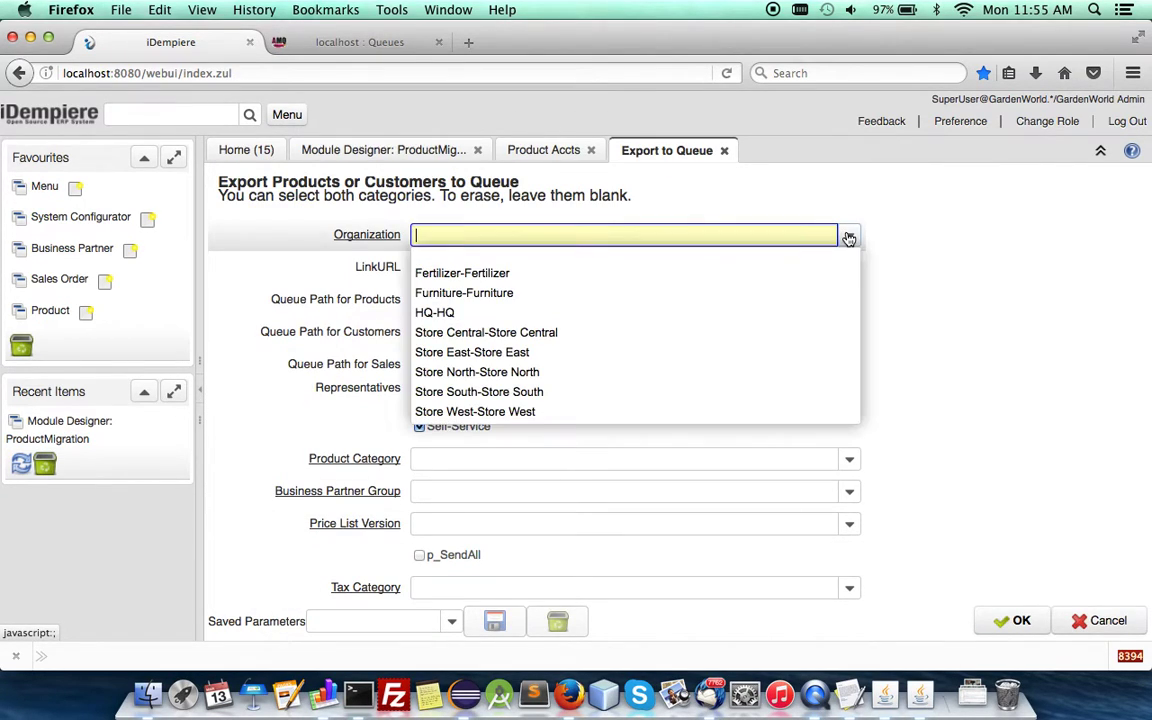
{"action": "left_click", "coordinate": [493, 313]}
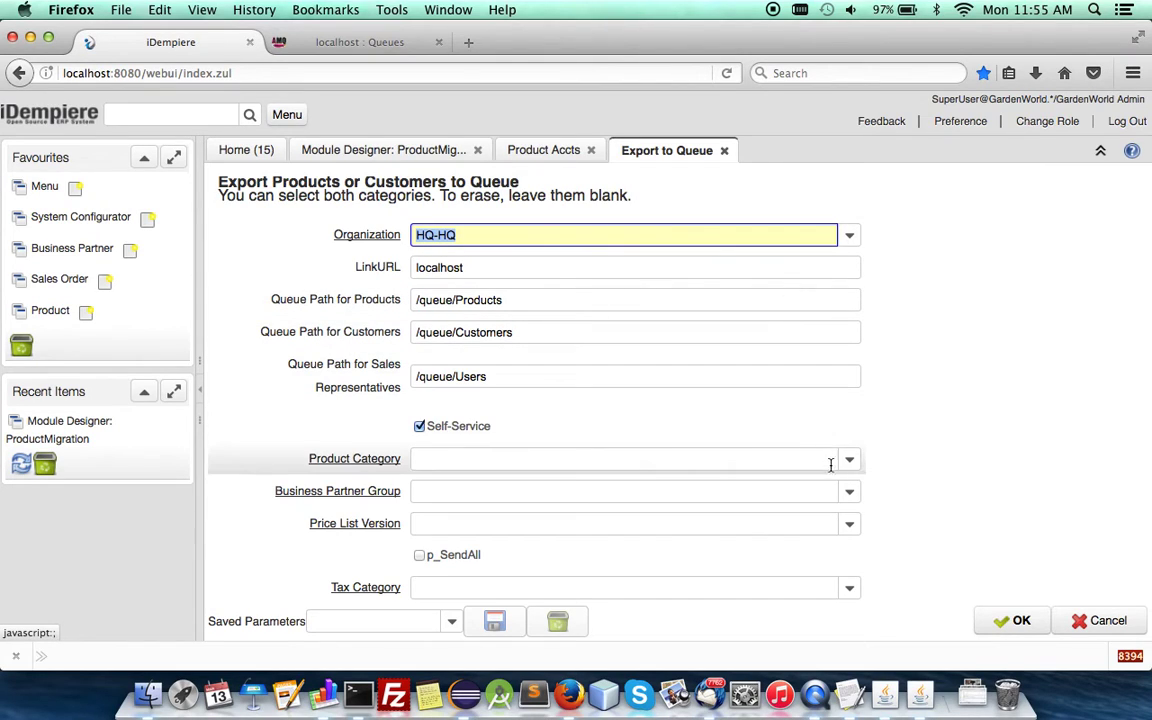
{"action": "left_click", "coordinate": [852, 494]}
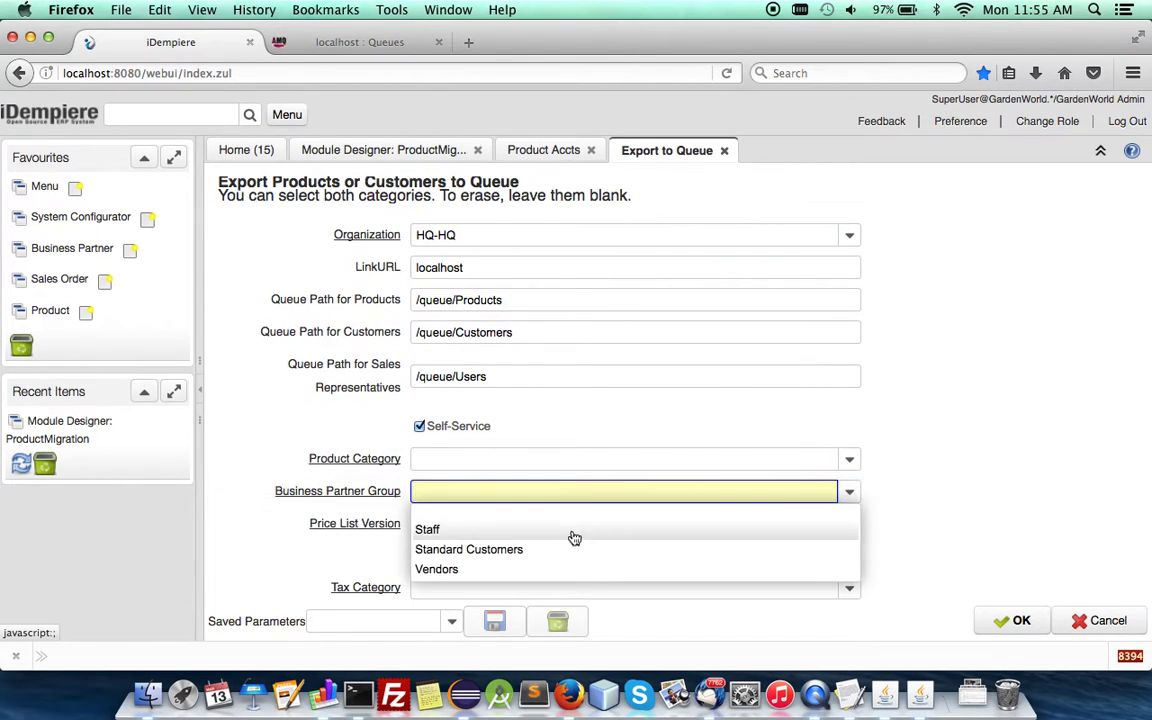
{"action": "left_click", "coordinate": [934, 512]}
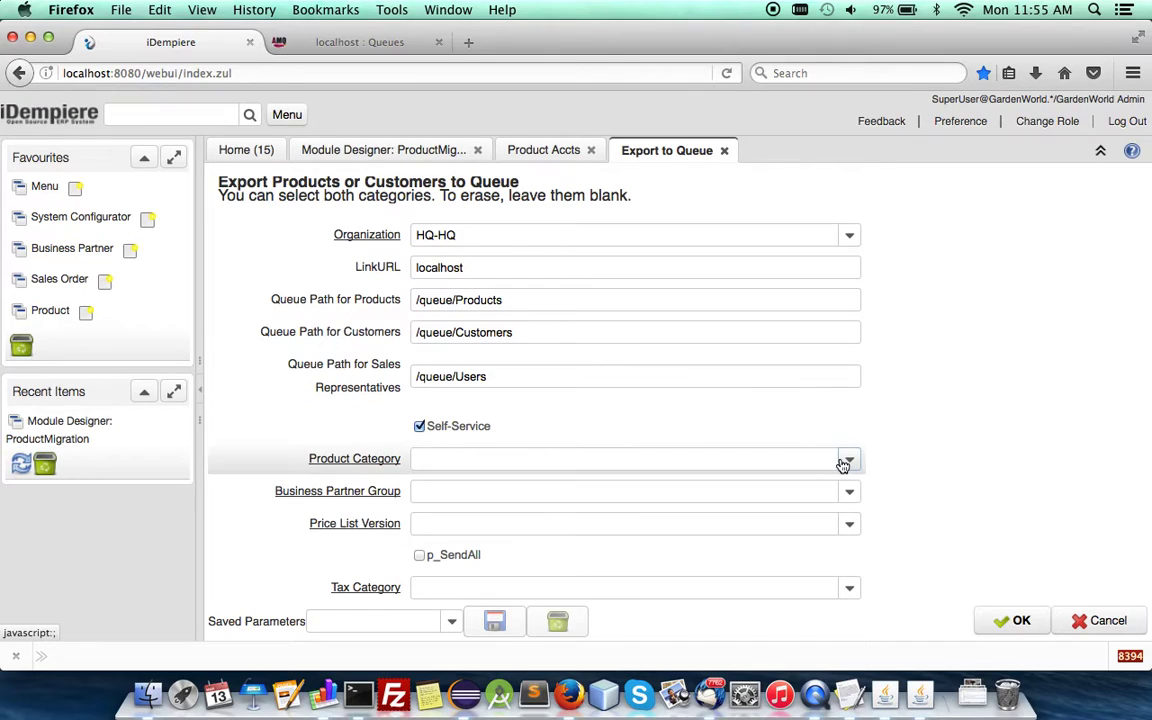
- Choose Product Category Drinks and Price List Version Standard 2003, then run the export
{"action": "left_click", "coordinate": [846, 459]}
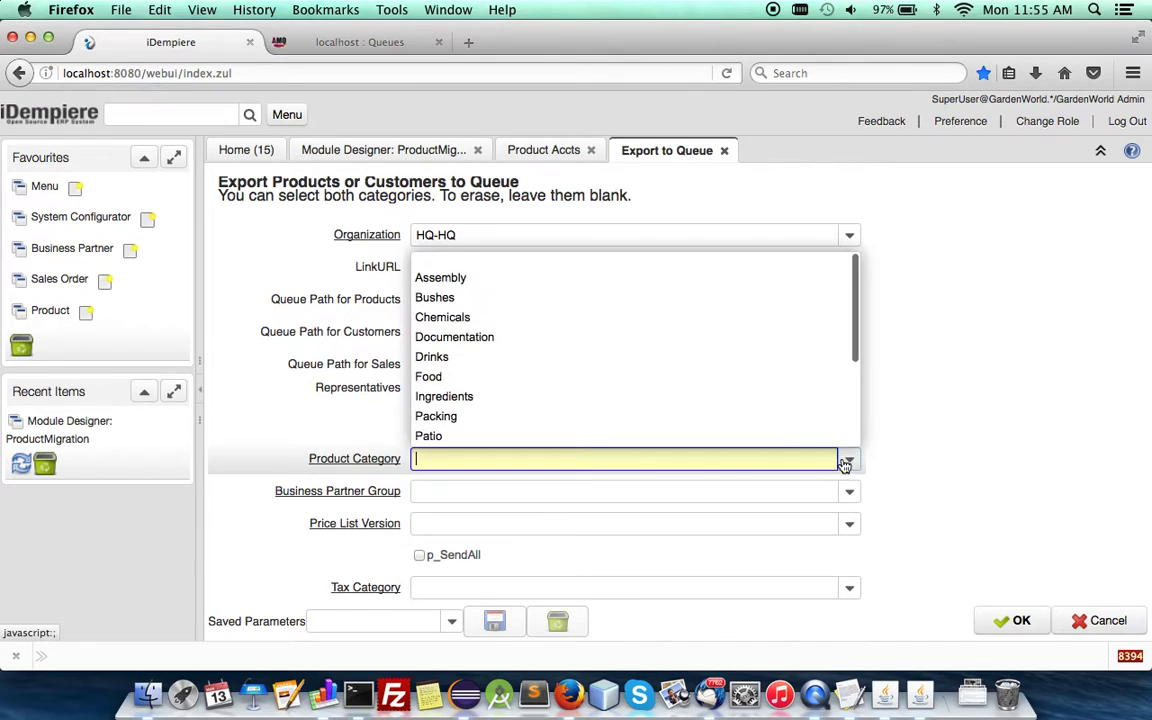
{"action": "left_click", "coordinate": [577, 360]}
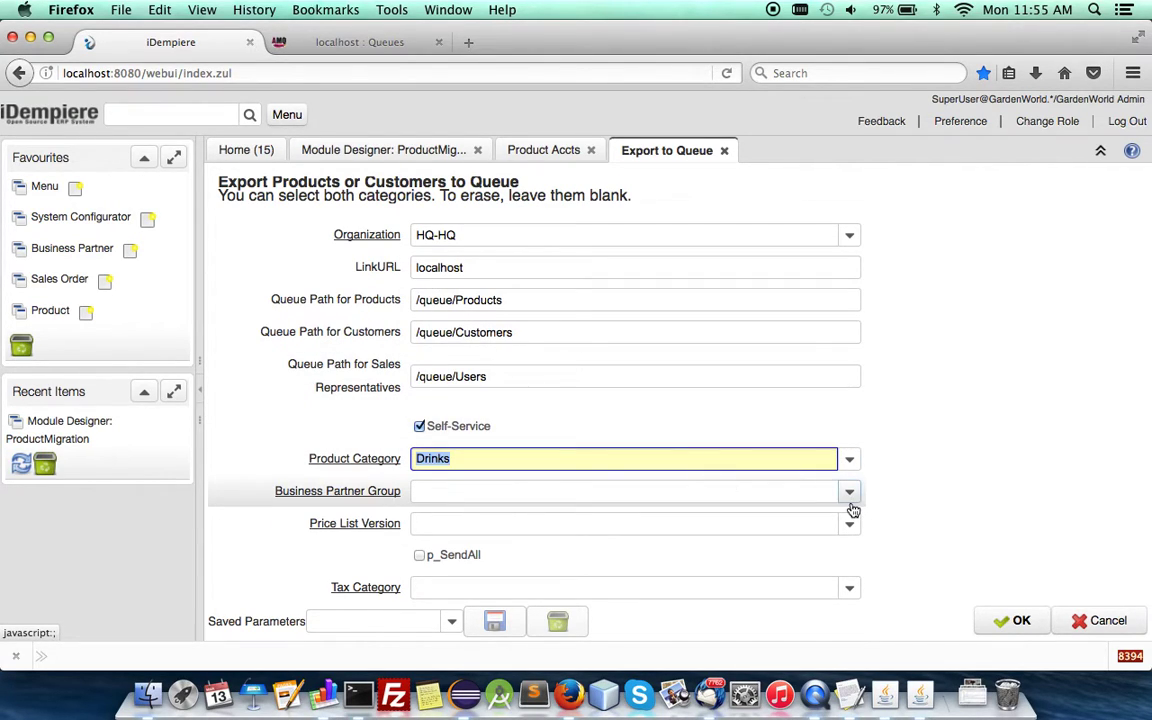
{"action": "left_click", "coordinate": [849, 466]}
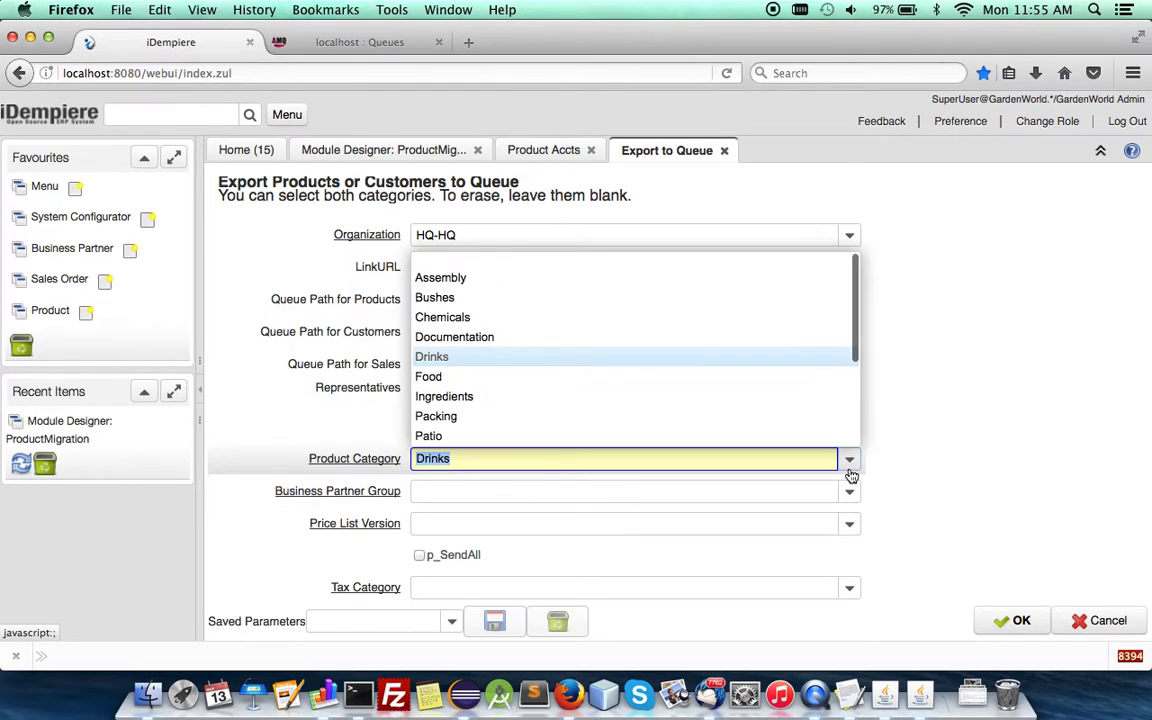
{"action": "left_click", "coordinate": [860, 443]}
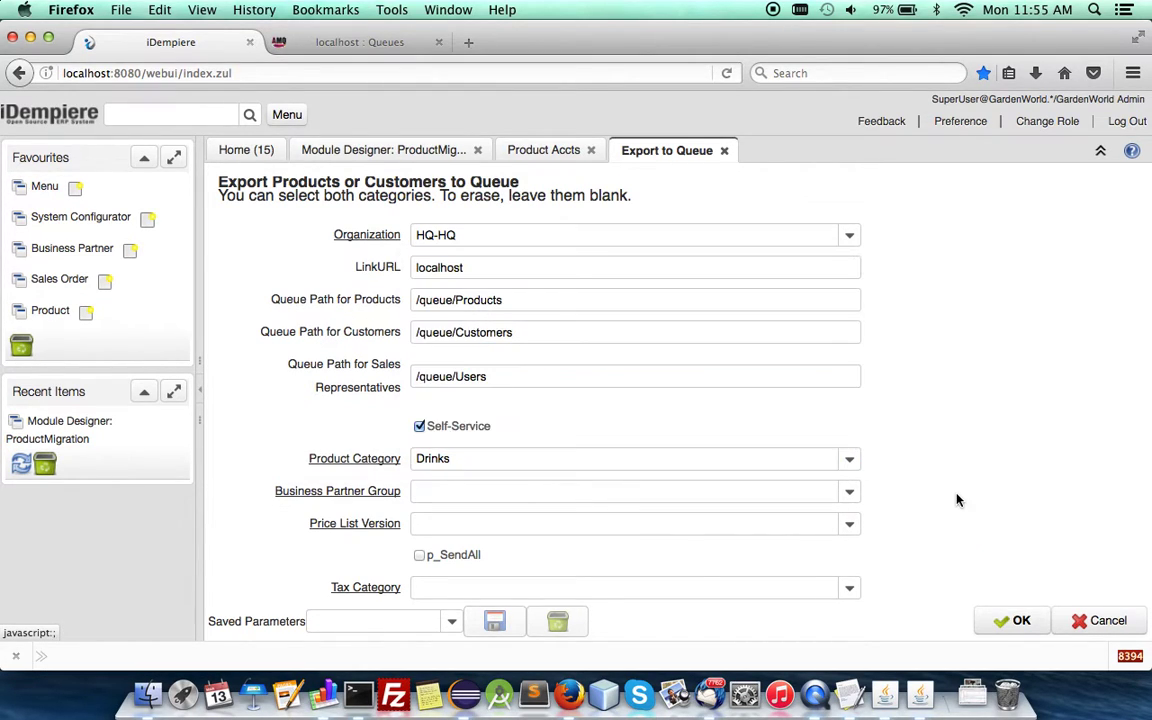
{"action": "left_click", "coordinate": [852, 527]}
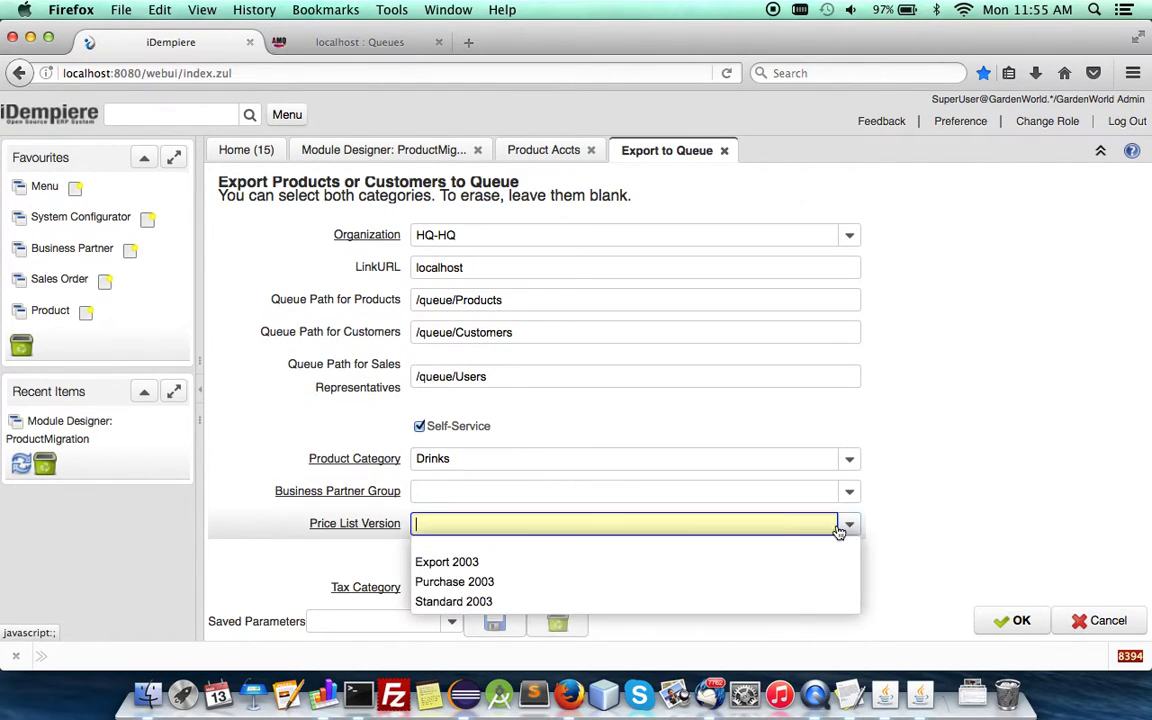
{"action": "left_click", "coordinate": [598, 602]}
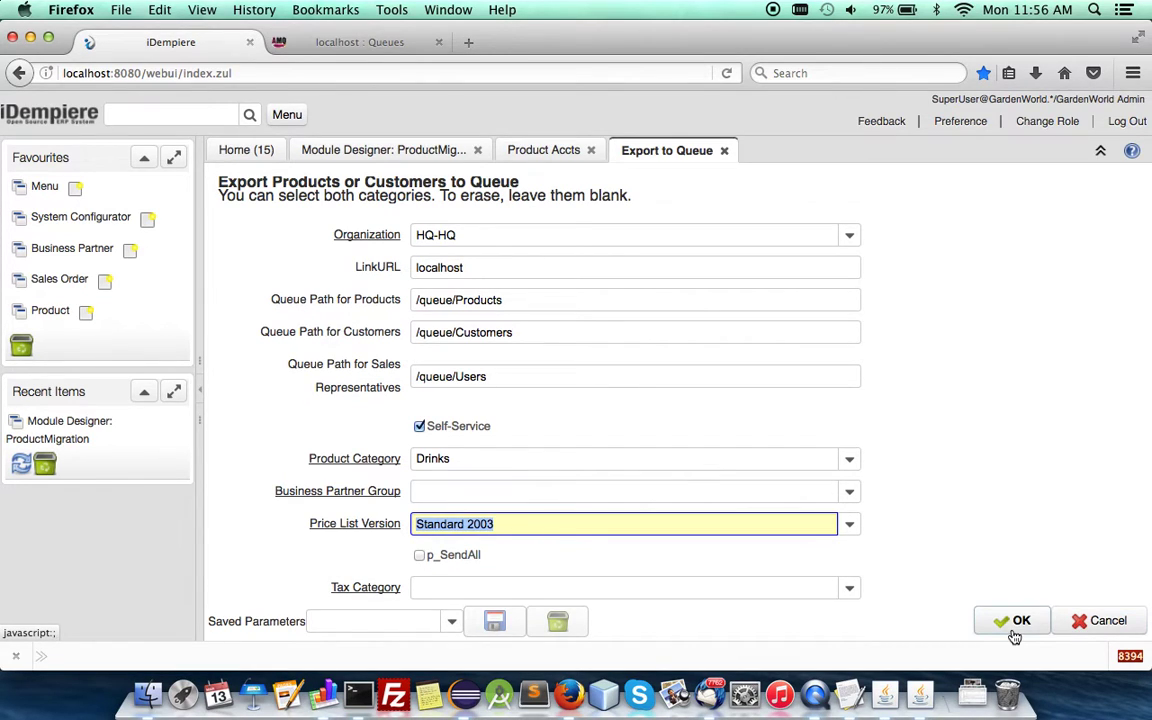
{"action": "left_click", "coordinate": [1013, 628]}
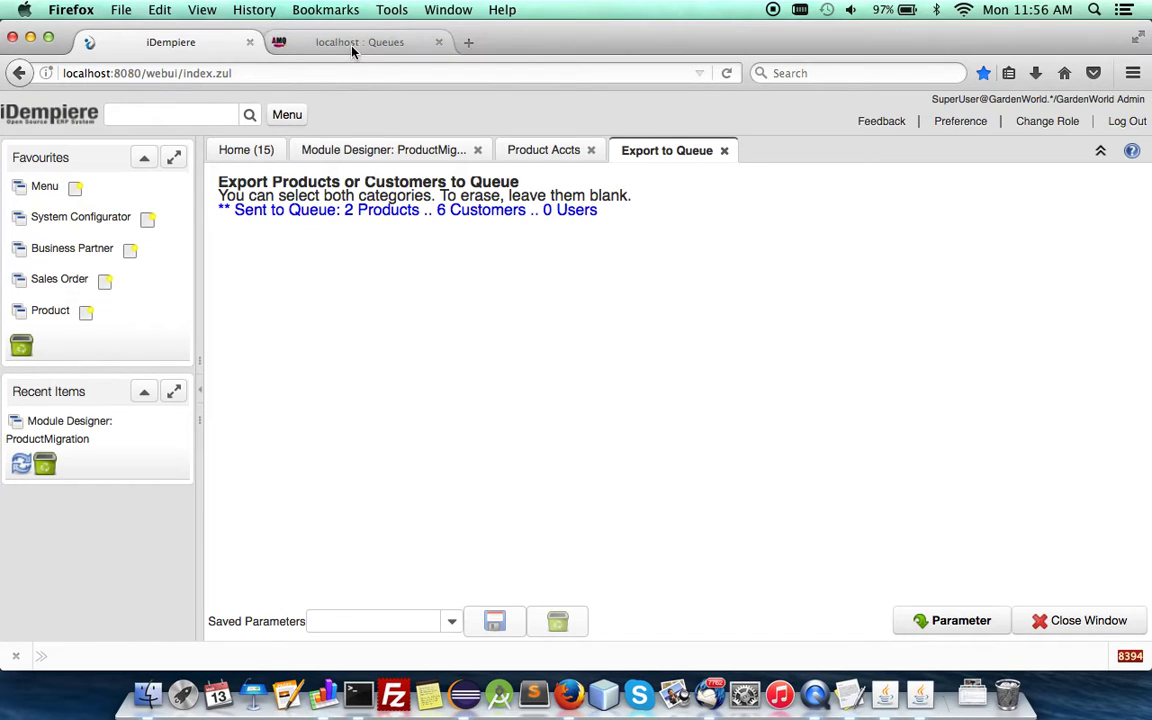
{"action": "left_click", "coordinate": [352, 48]}
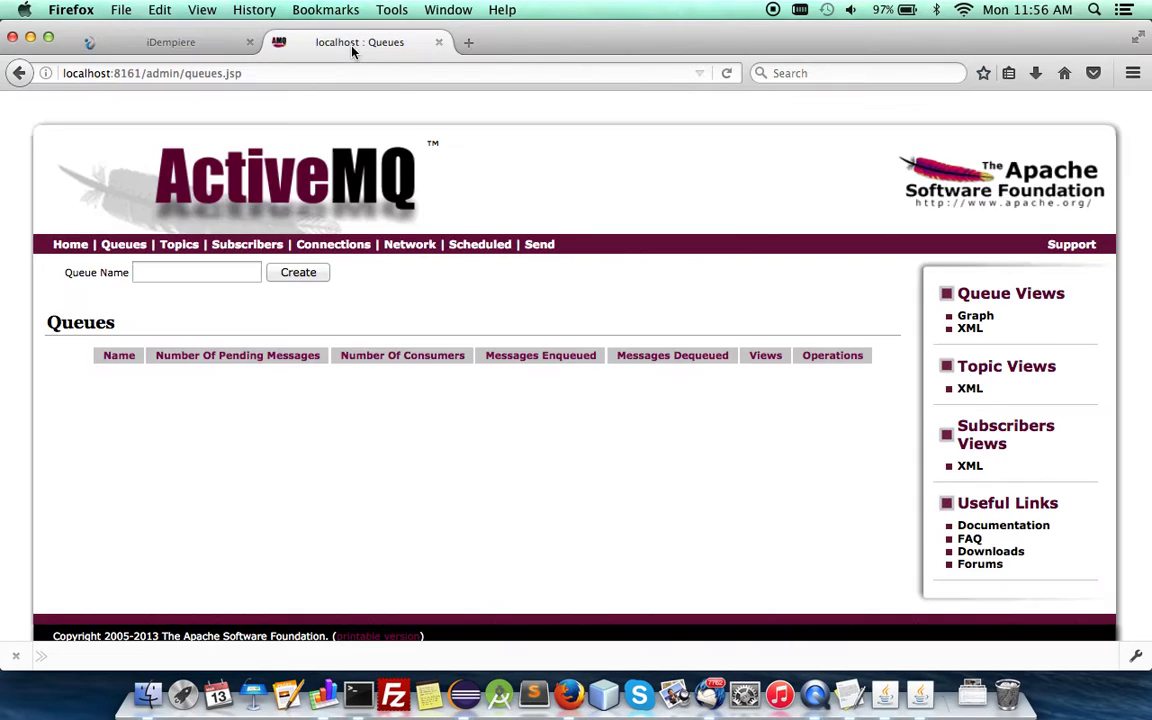
- Reload the ActiveMQ queue list showing one pending message each for Customers, Products and Users
{"action": "left_click", "coordinate": [119, 248]}
{"action": "scroll", "coordinate": [210, 425], "scroll_direction": "down", "scroll_amount": 2}
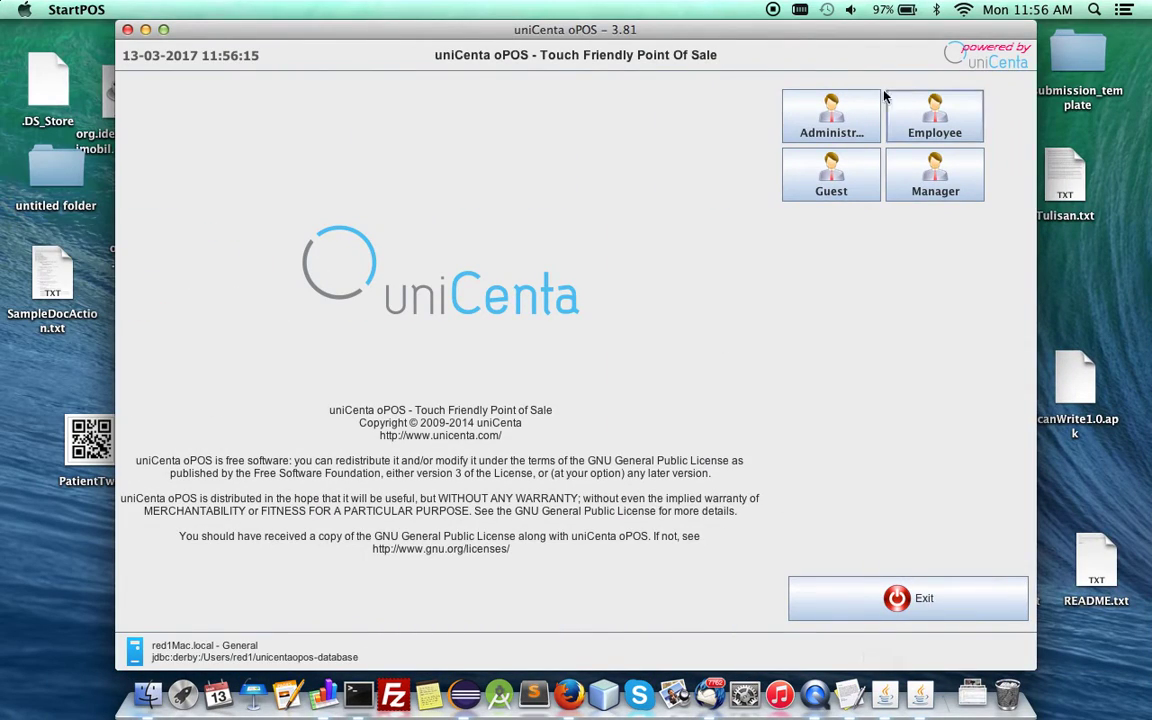
- Log in as Administrator and open the empty Table 1 ticket
{"action": "left_click", "coordinate": [840, 126]}
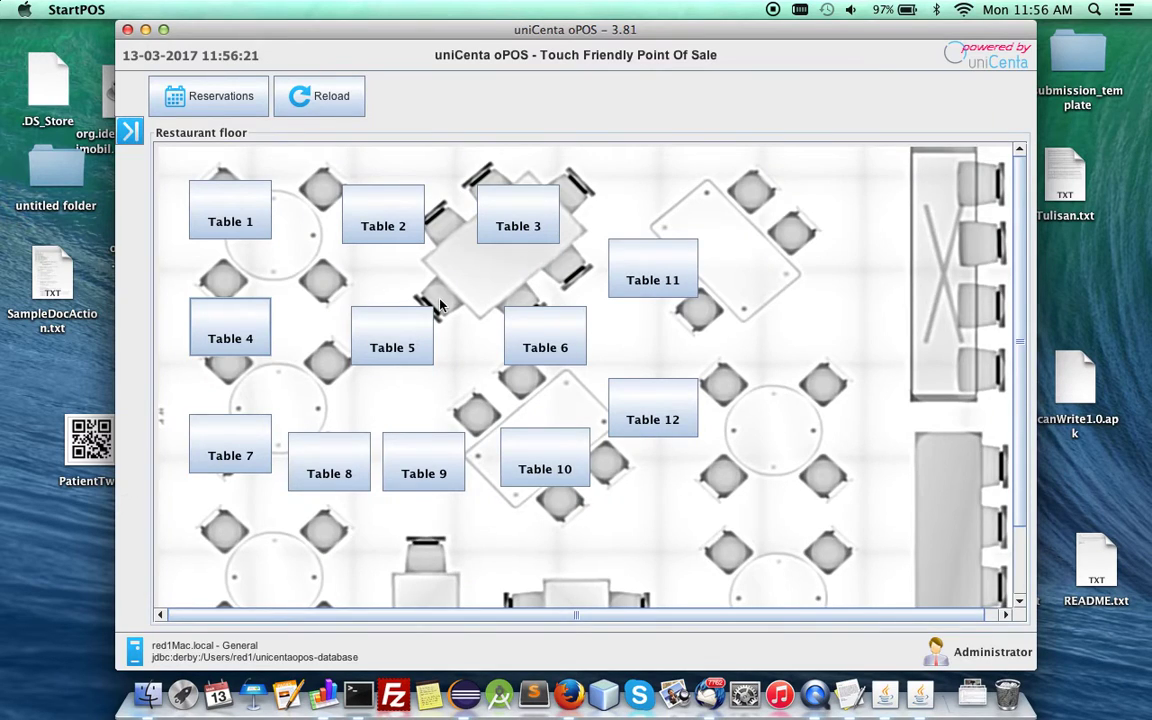
{"action": "left_click", "coordinate": [212, 210]}
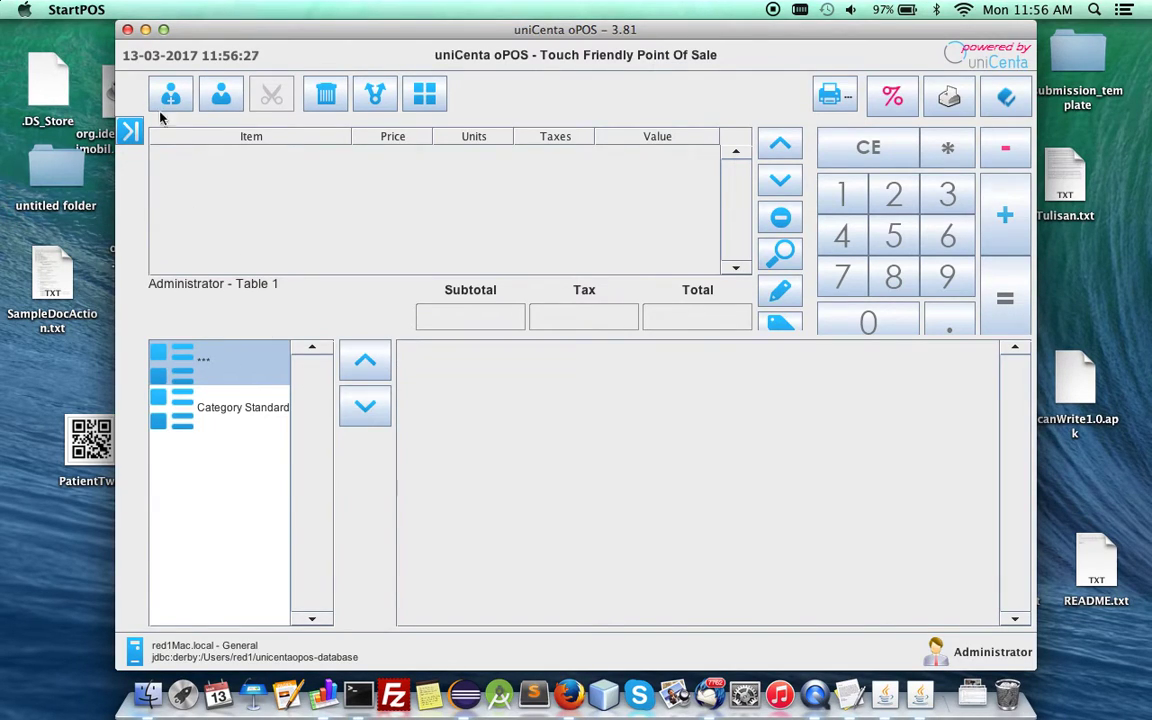
- Run POS Synchronisation to pull products and customers from iDempiere
{"action": "left_click", "coordinate": [128, 126]}
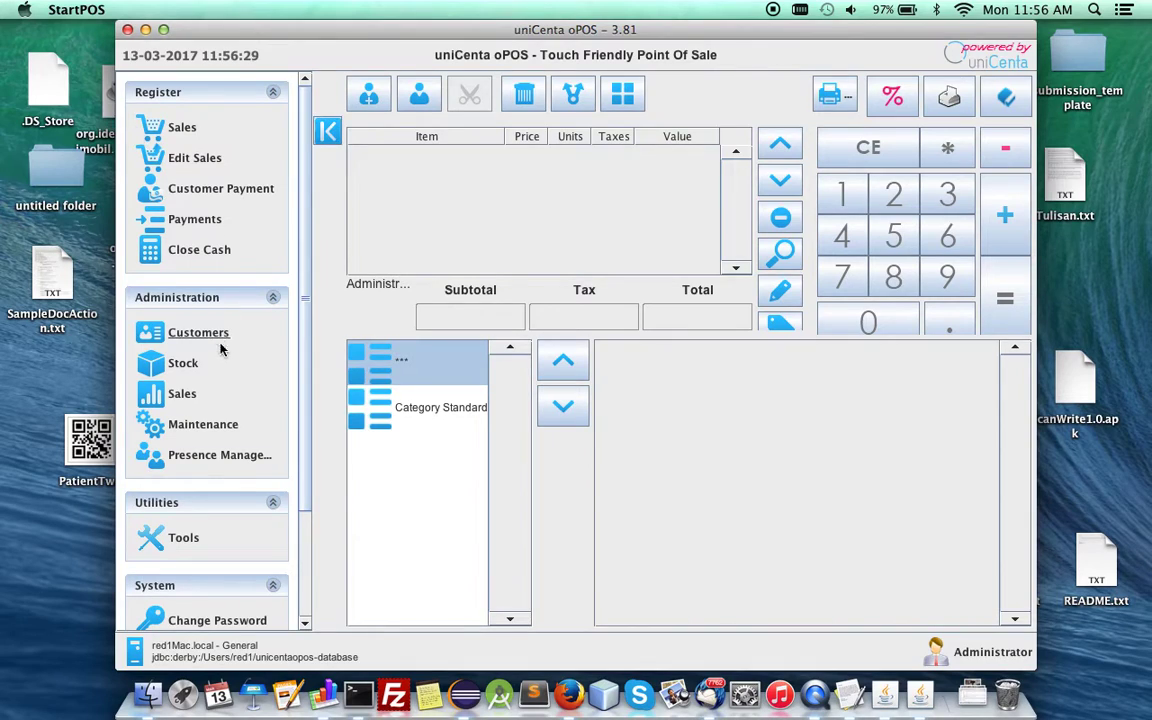
{"action": "left_click", "coordinate": [200, 425]}
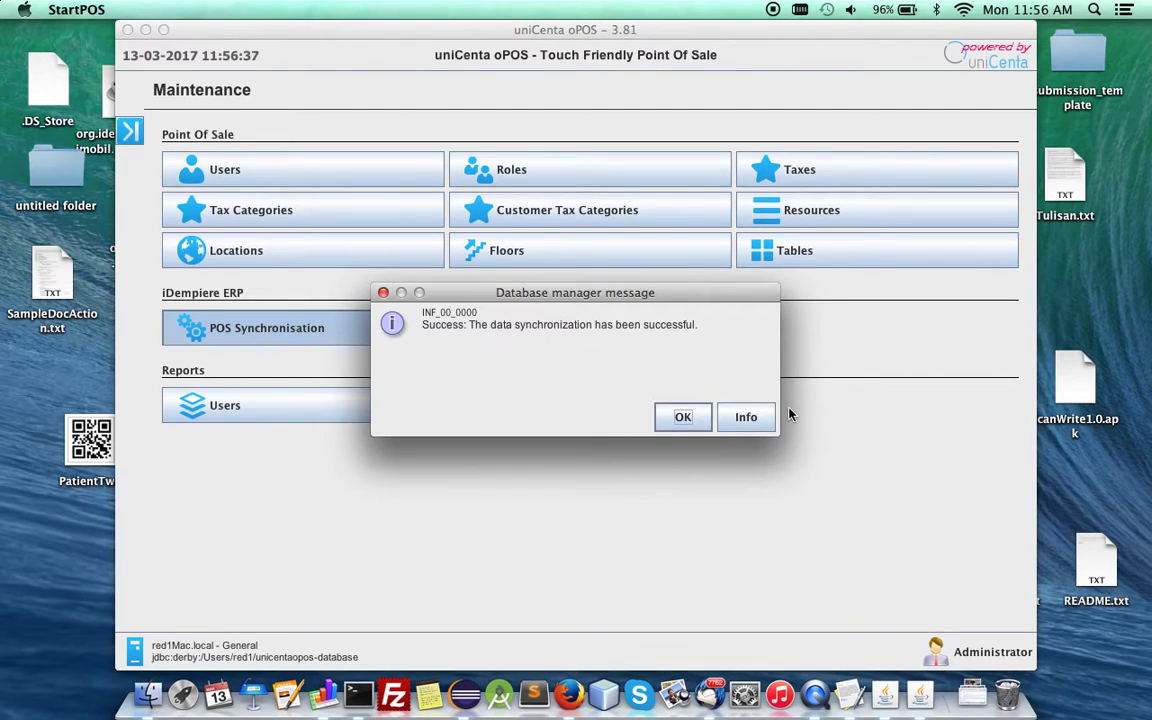
{"action": "left_click", "coordinate": [750, 418]}
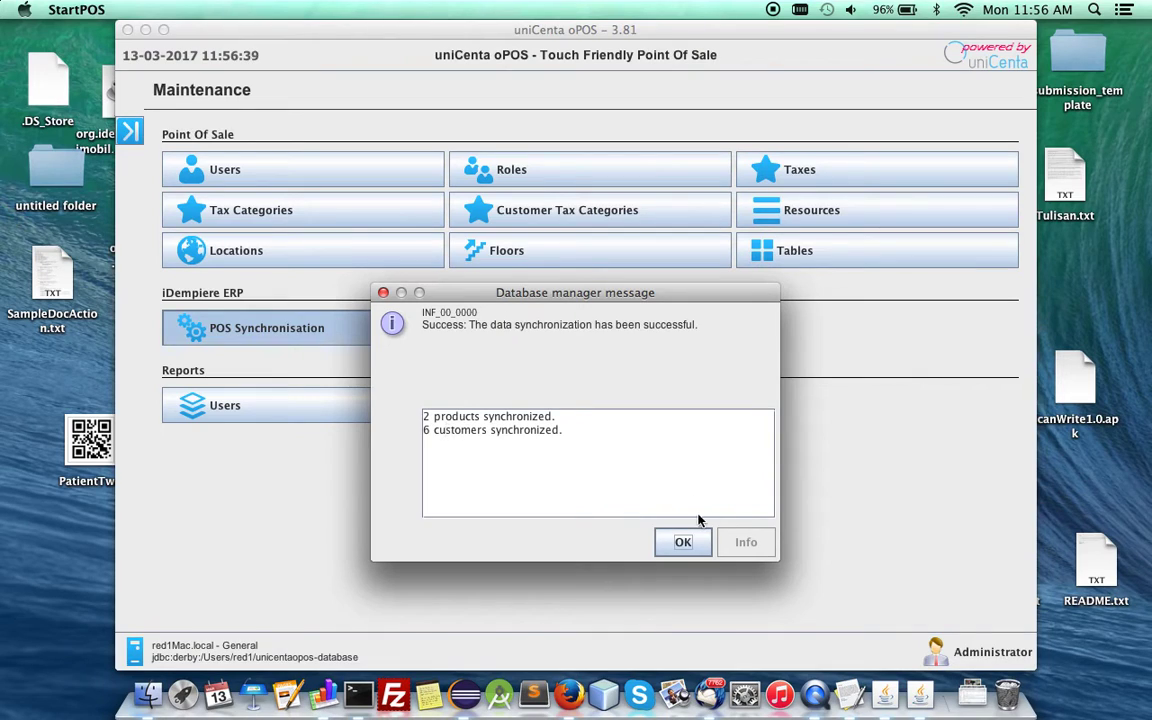
{"action": "left_click", "coordinate": [684, 542]}
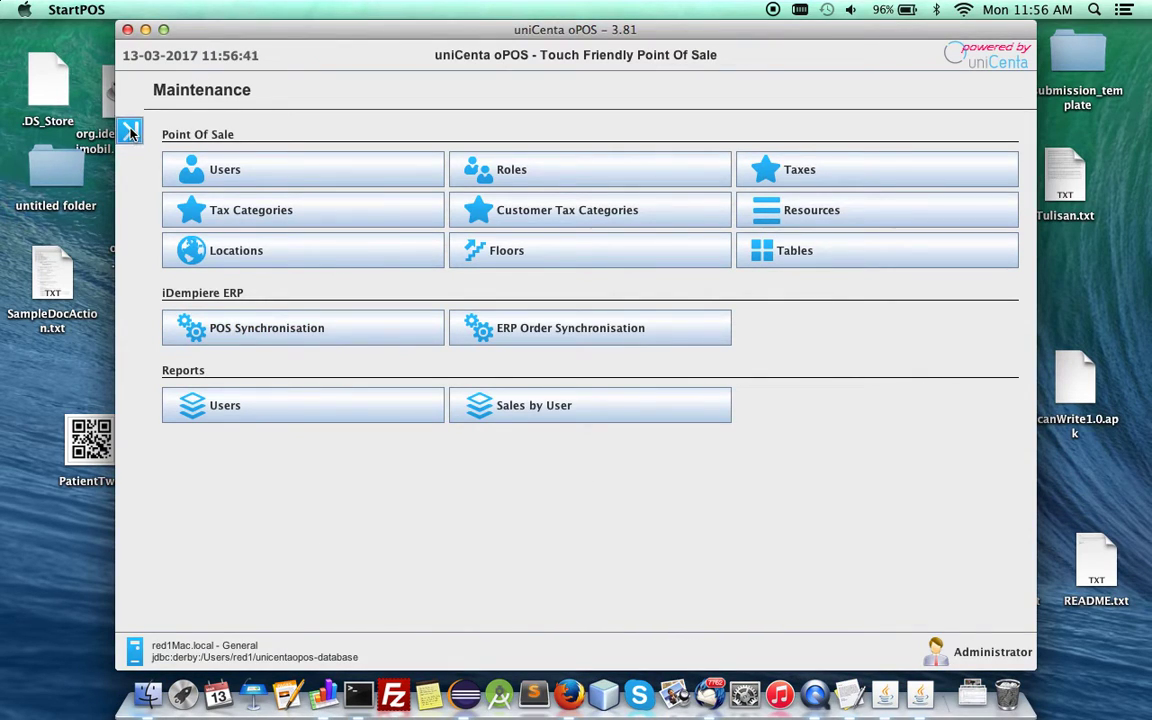
- Add one Teh Tarik at $2.00 from Drinks to Table 1's order, then view ActiveMQ queues
{"action": "left_click", "coordinate": [130, 132]}
{"action": "left_click", "coordinate": [182, 130]}
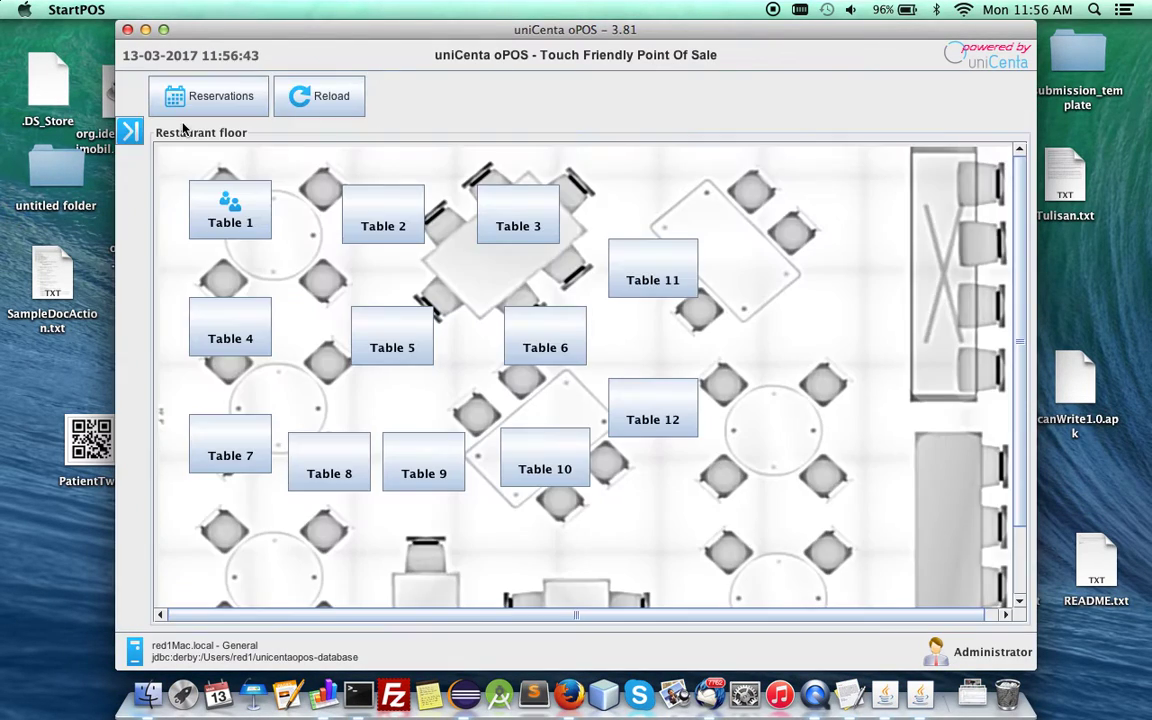
{"action": "left_click", "coordinate": [226, 219]}
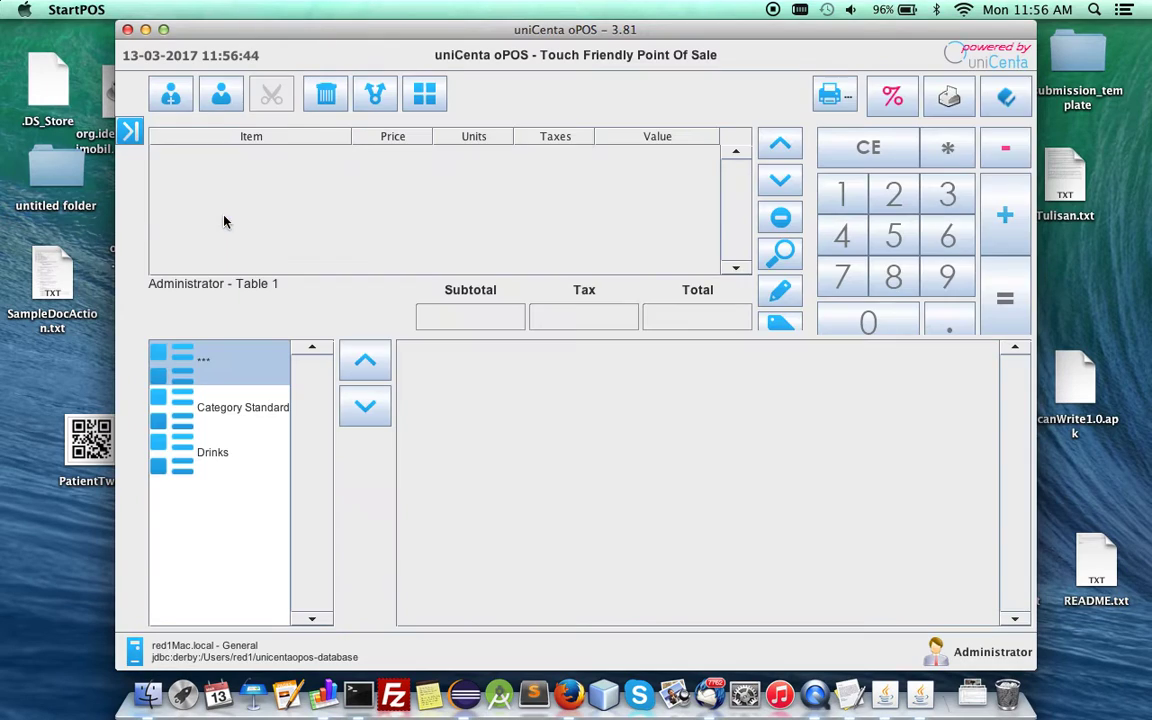
{"action": "left_click", "coordinate": [204, 449]}
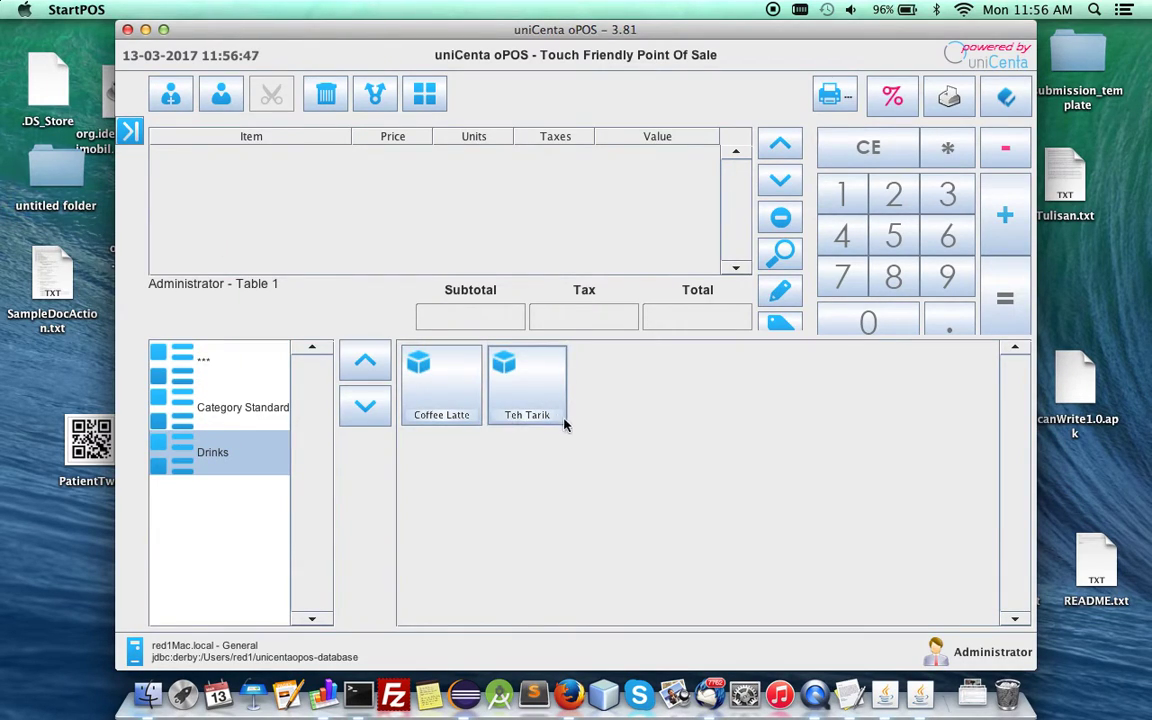
{"action": "left_click", "coordinate": [535, 396]}
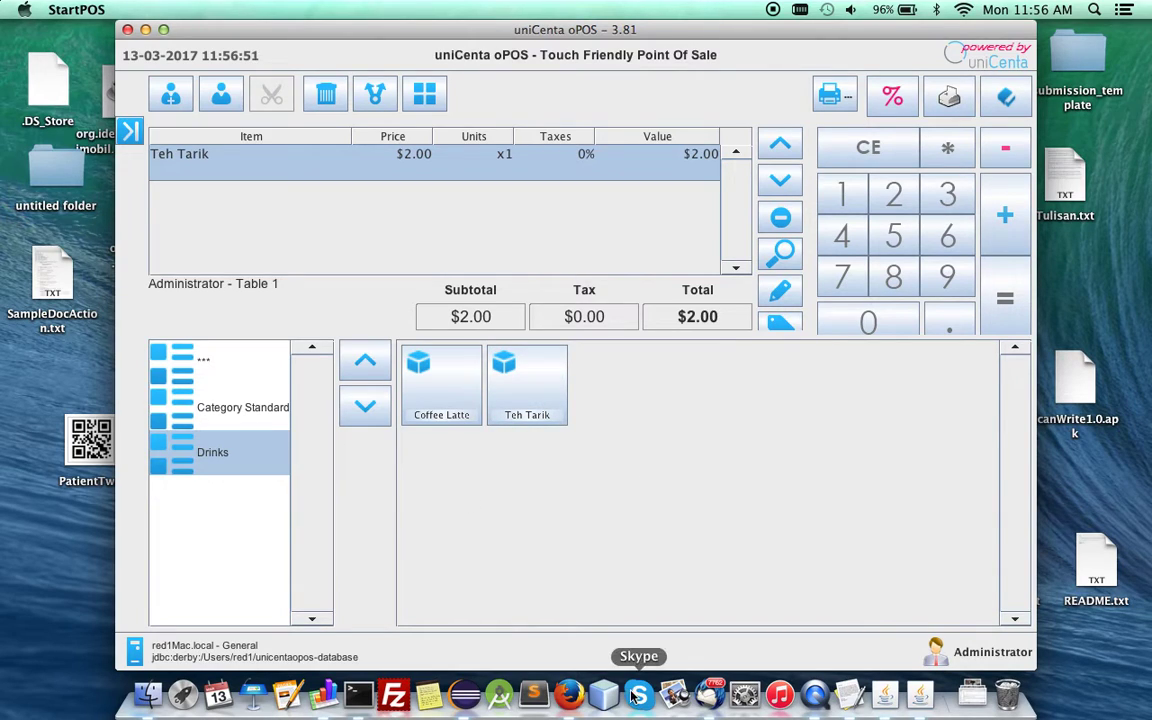
{"action": "left_click", "coordinate": [570, 695]}
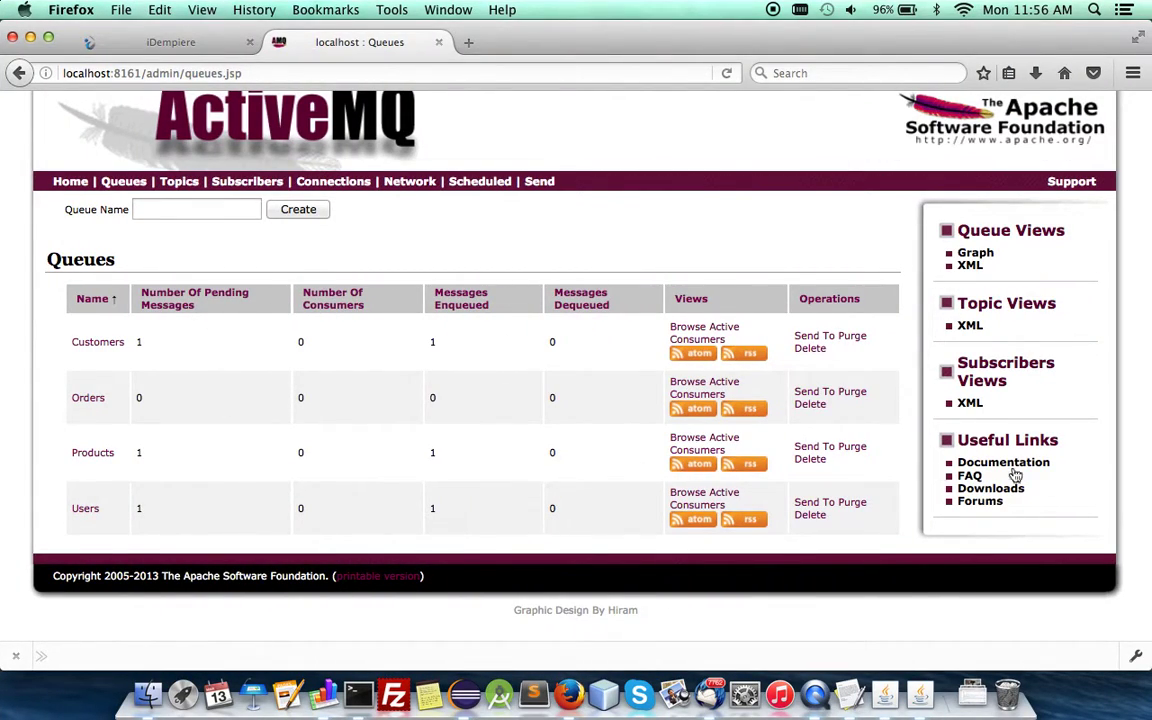
- Delete the Products, Customers, Orders and Users queues, then go back to iDempiere
{"action": "left_click", "coordinate": [809, 460]}
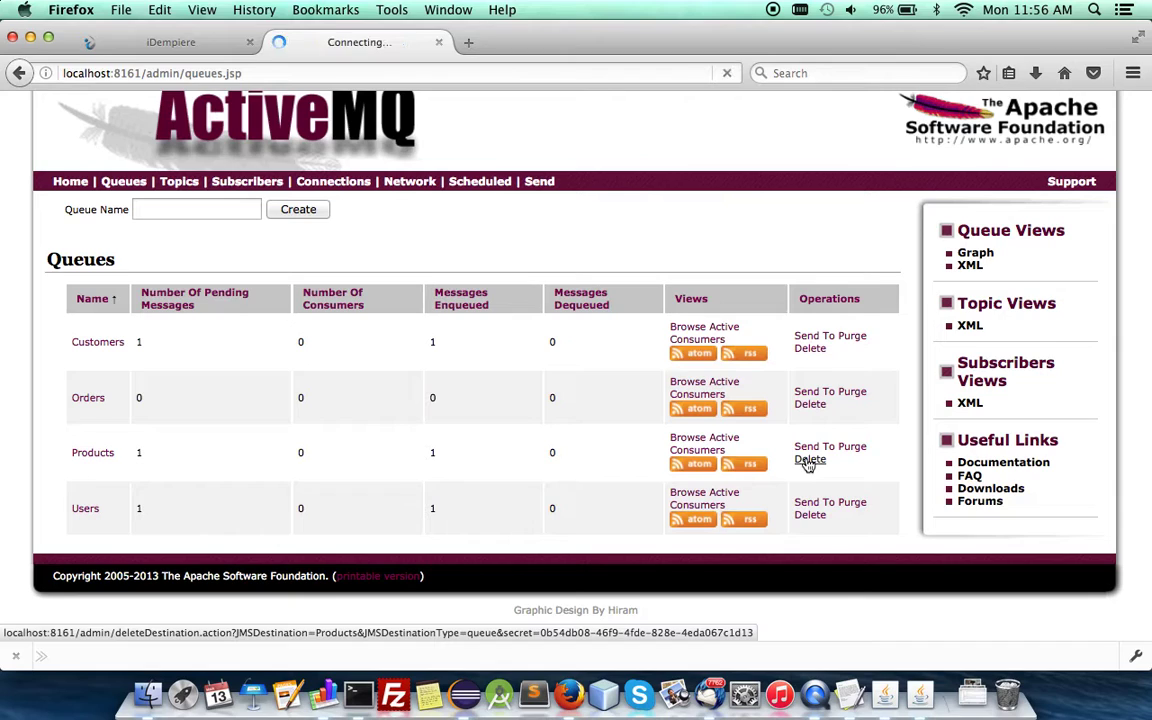
{"action": "left_click", "coordinate": [811, 414]}
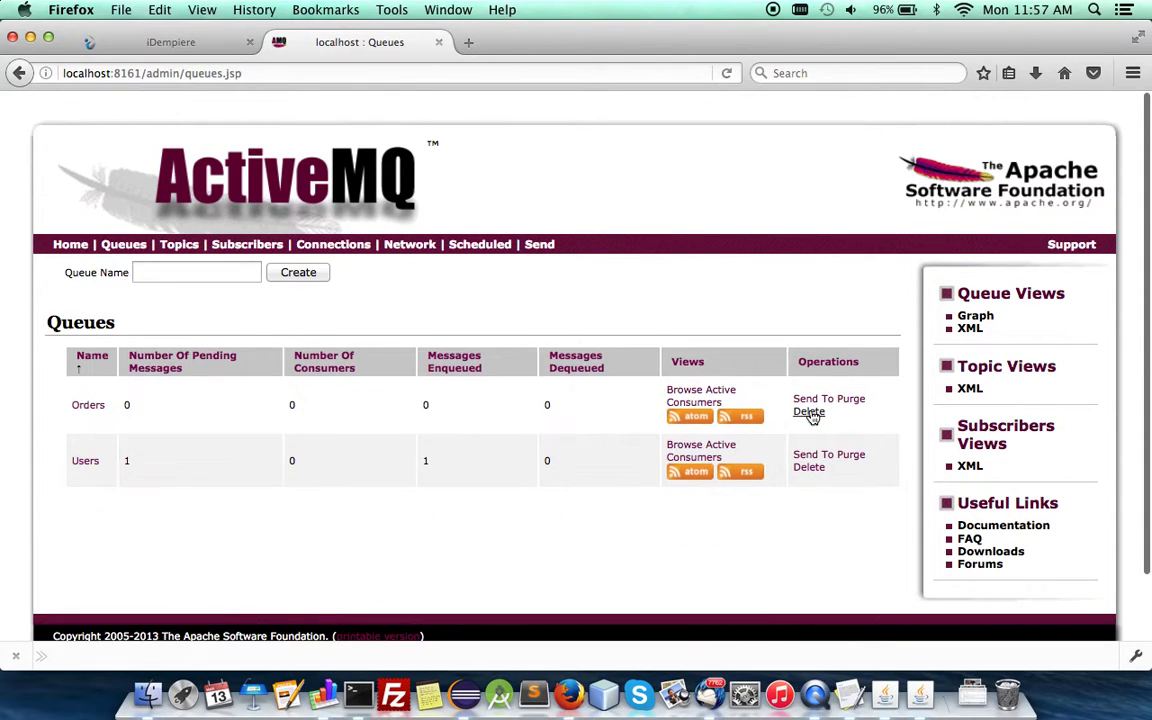
{"action": "left_click", "coordinate": [811, 414]}
{"action": "left_click", "coordinate": [811, 414]}
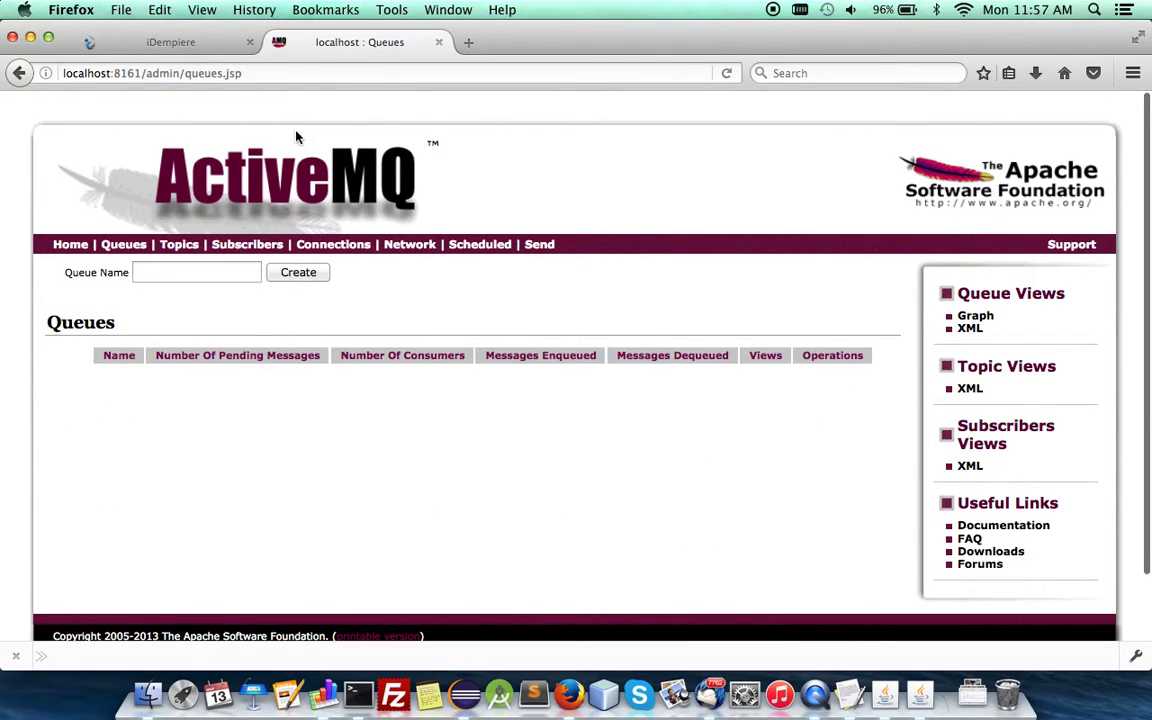
{"action": "left_click", "coordinate": [172, 42]}
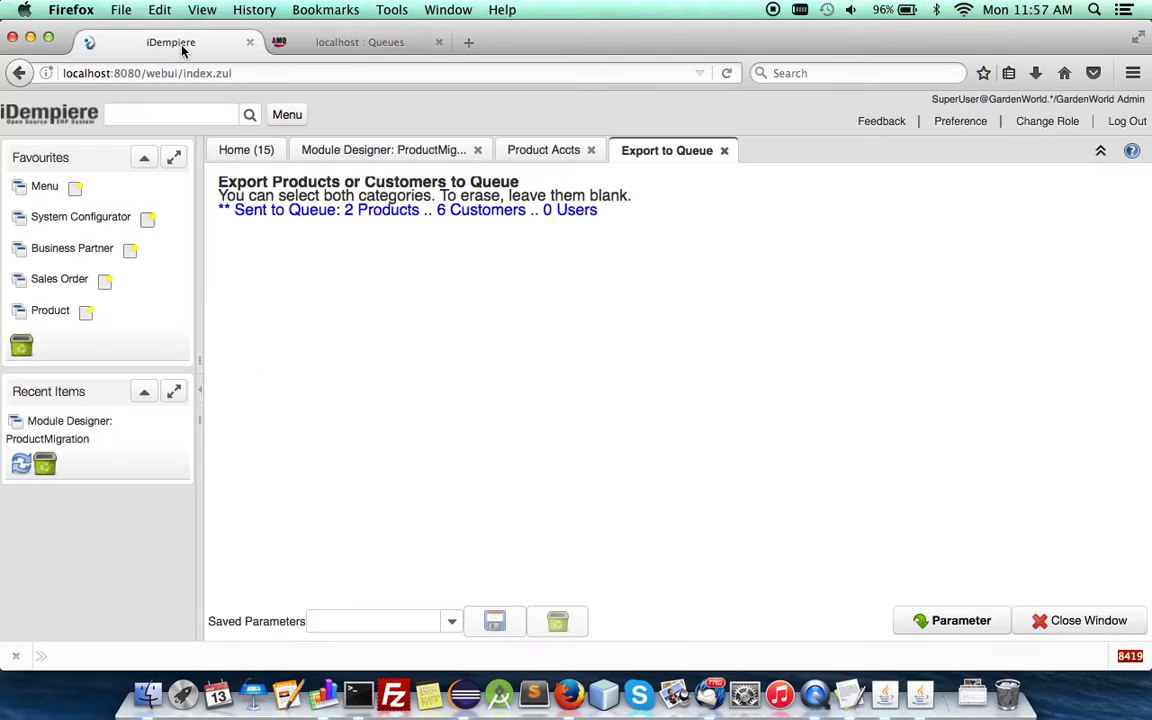
- Set Product Category to Food and clear the Sales Representatives and Customers queue paths
{"action": "left_click", "coordinate": [940, 618]}
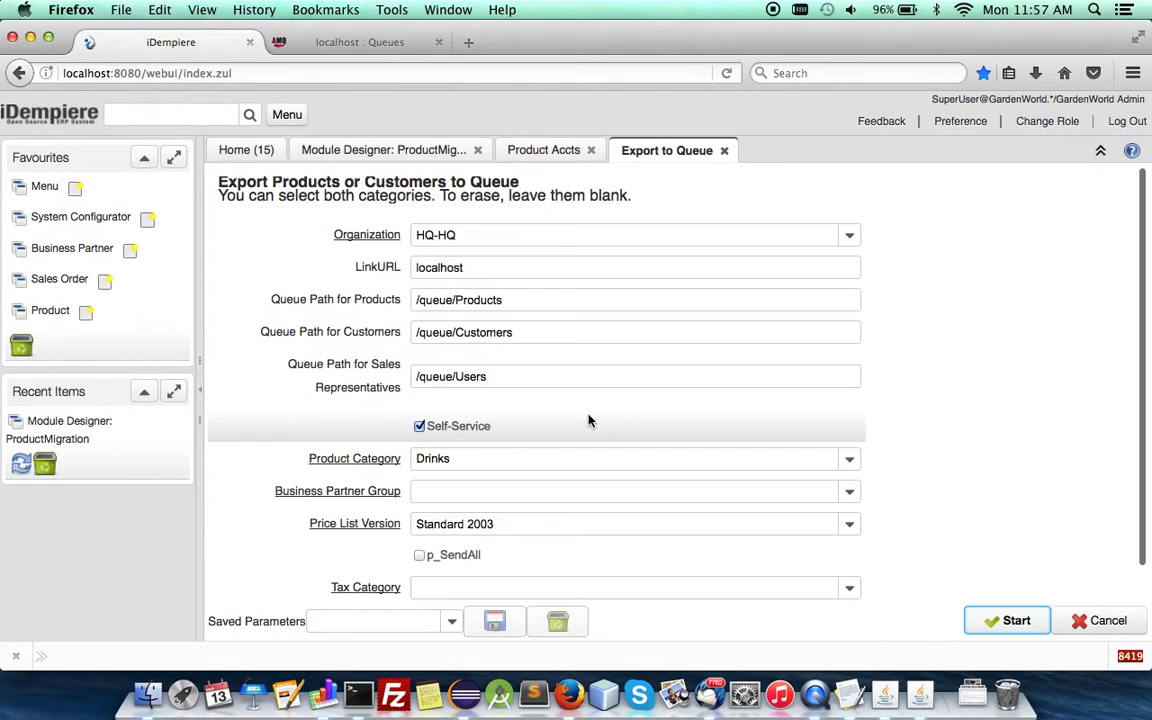
{"action": "left_click", "coordinate": [851, 459]}
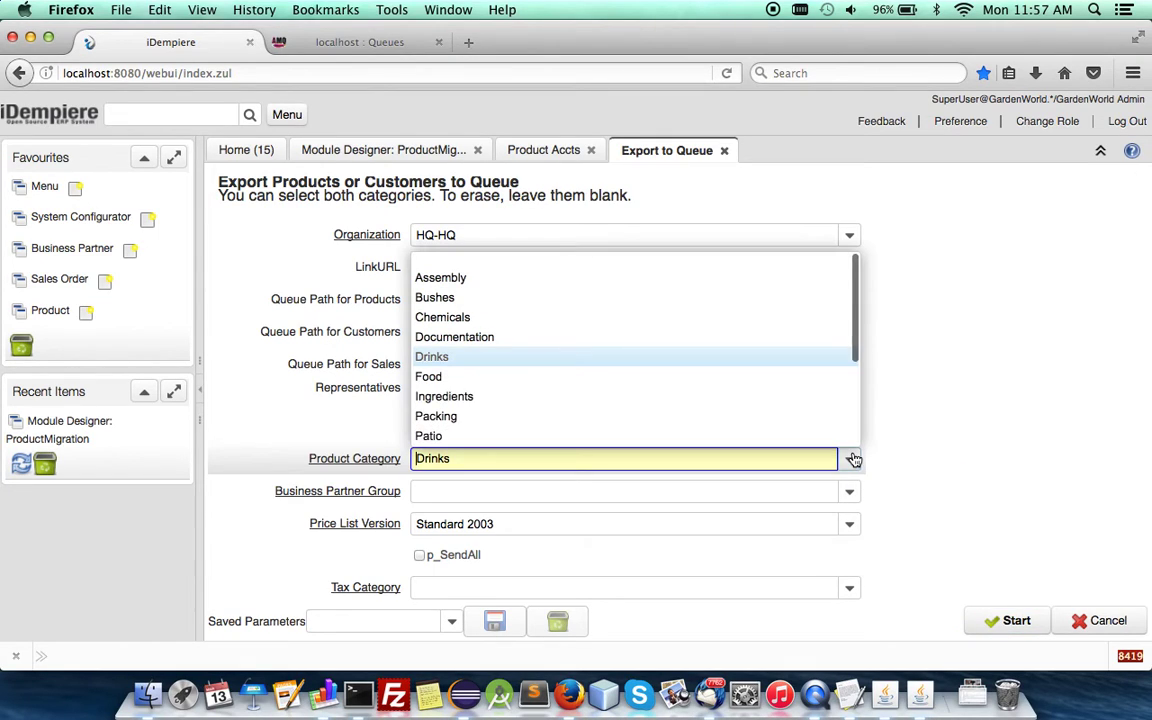
{"action": "left_click", "coordinate": [505, 379]}
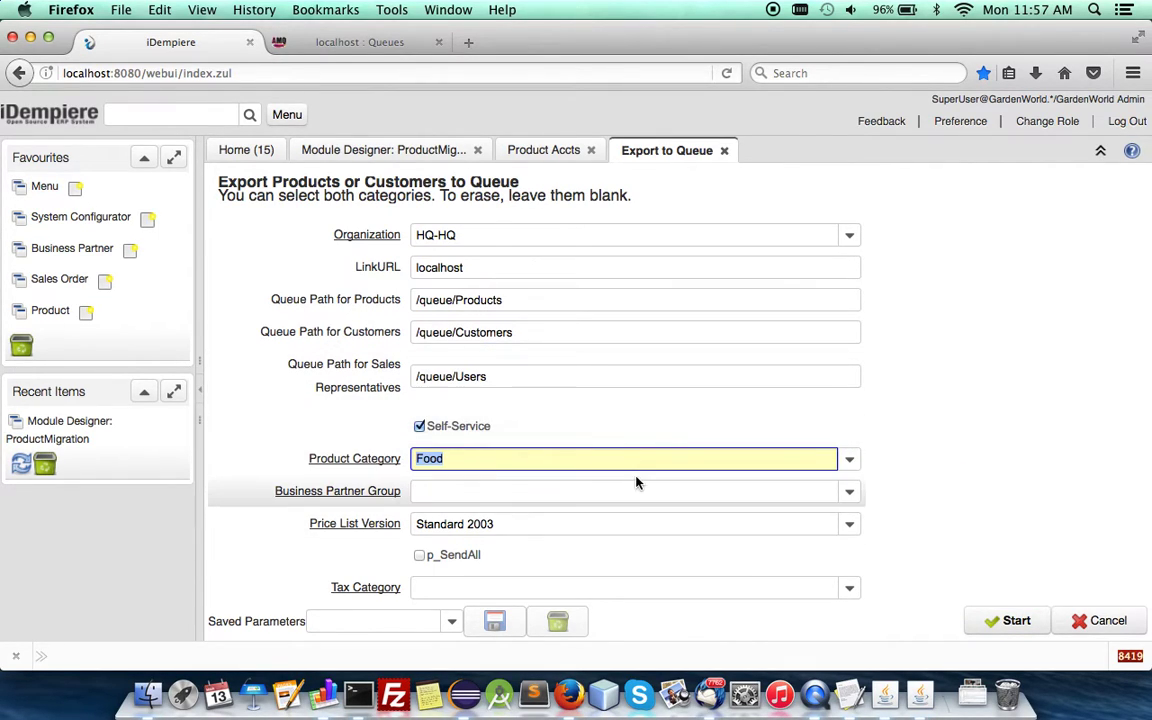
{"action": "left_click", "coordinate": [567, 377]}
{"action": "key", "text": "super+a"}
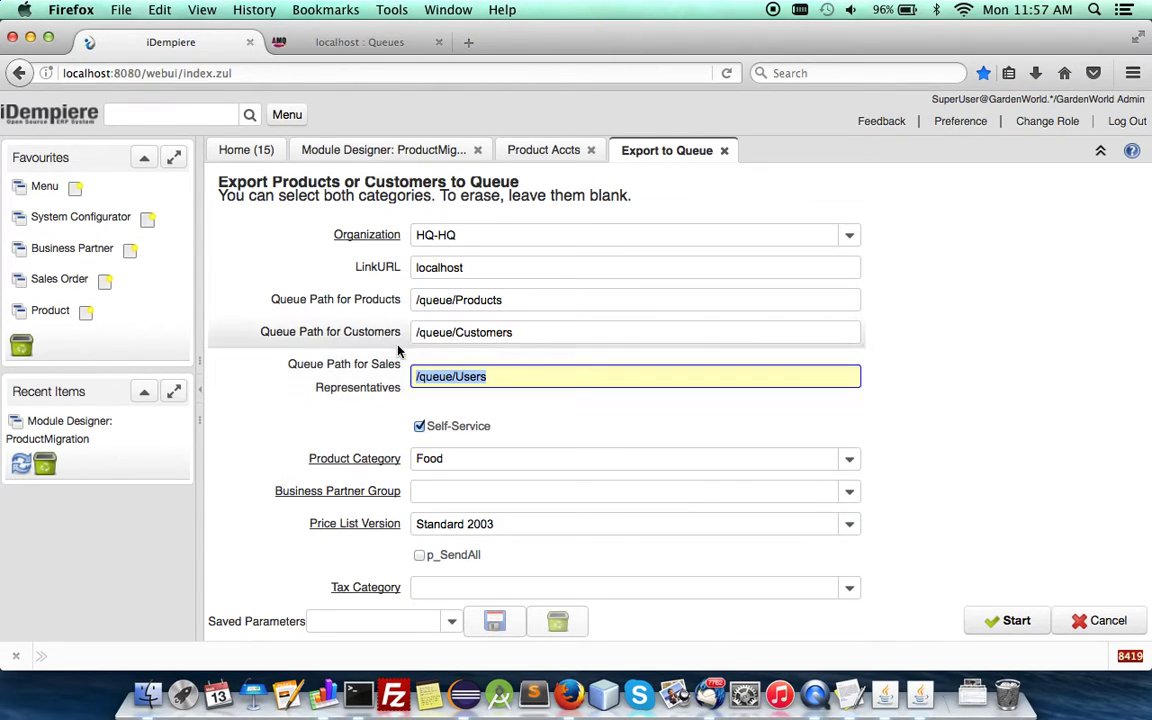
{"action": "key", "text": "BackSpace"}
{"action": "left_click", "coordinate": [533, 330]}
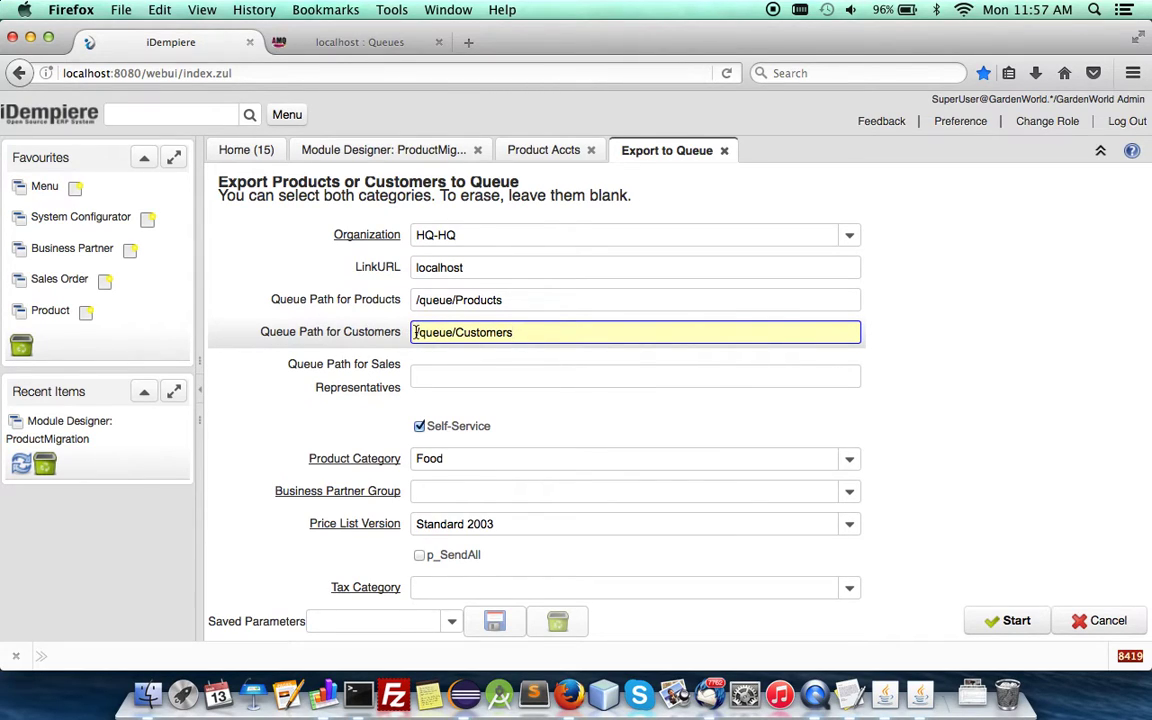
{"action": "key", "text": "super+a"}
{"action": "key", "text": "BackSpace"}
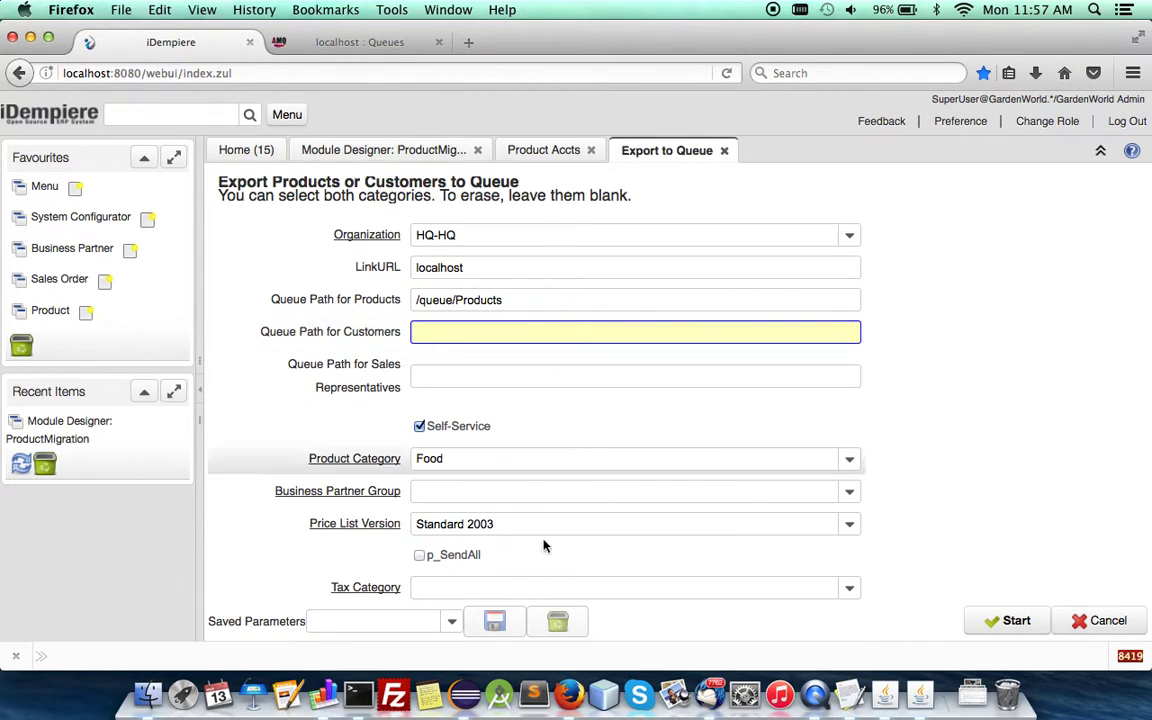
- Enable p_SendAll, run the export, and confirm one pending Products message in ActiveMQ
{"action": "left_click", "coordinate": [419, 554]}
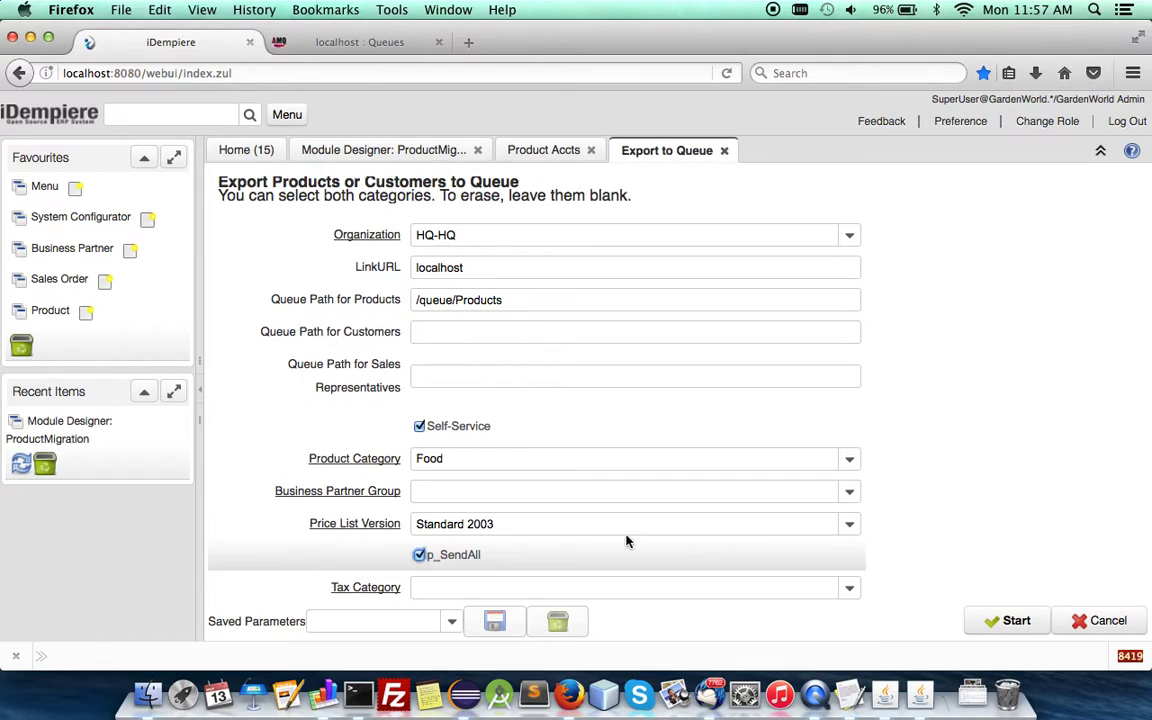
{"action": "left_click", "coordinate": [1012, 622]}
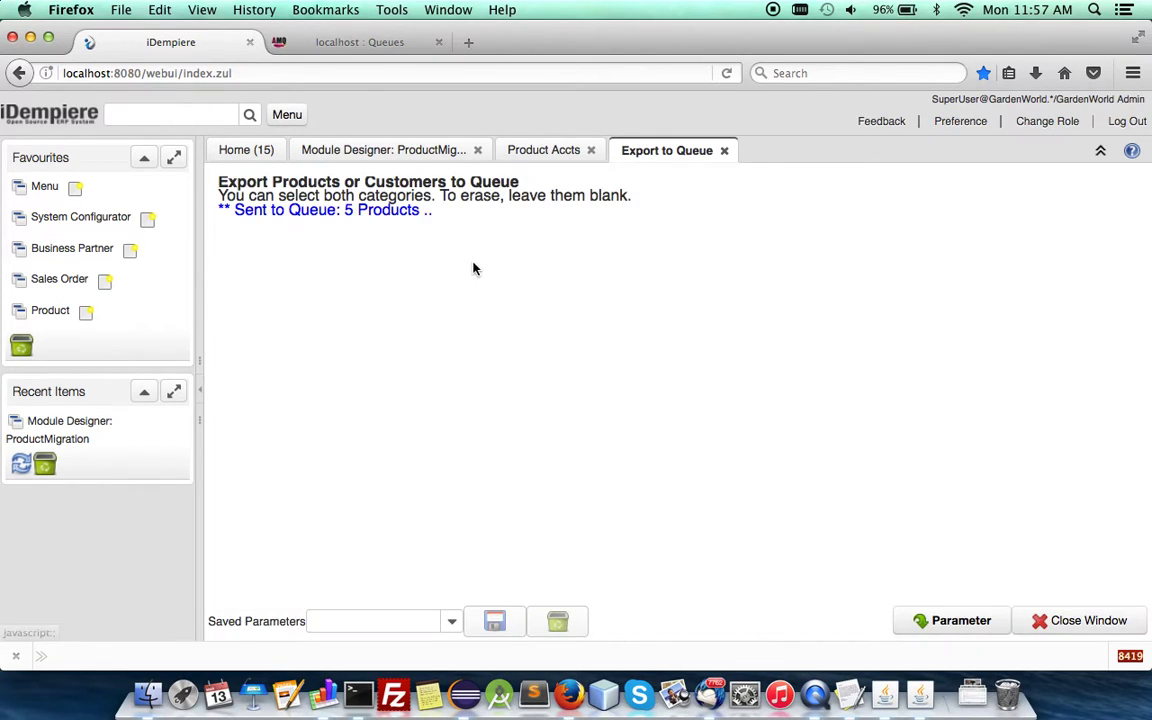
{"action": "left_click", "coordinate": [300, 38]}
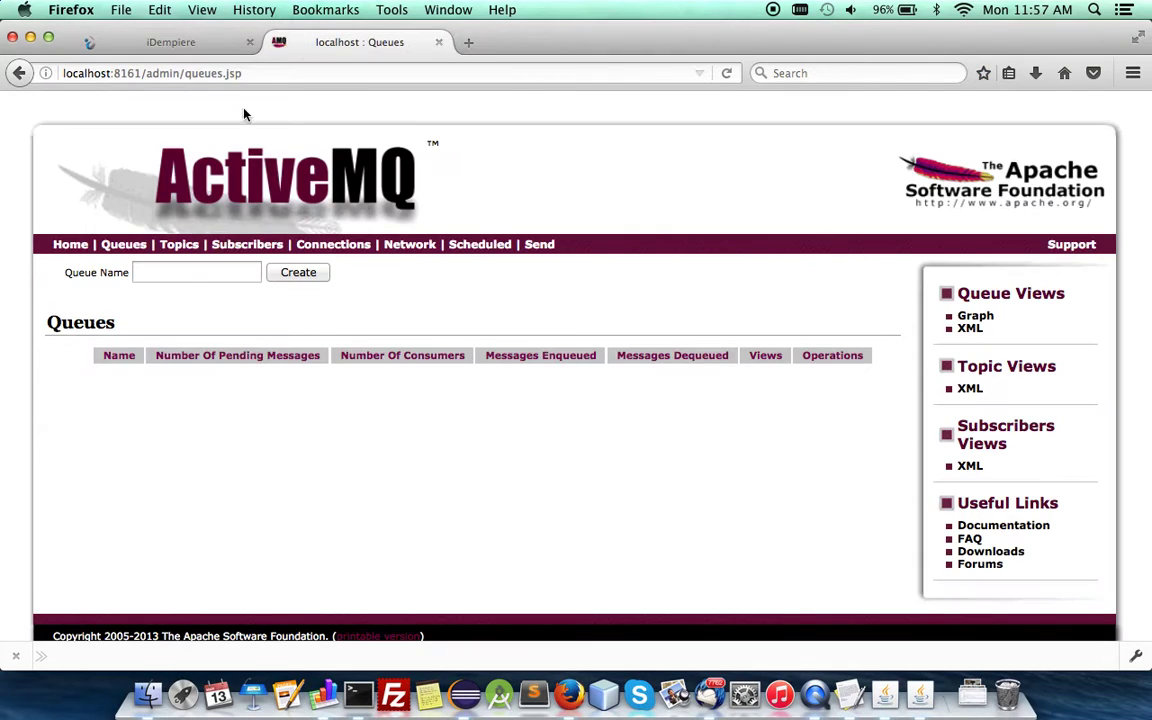
{"action": "left_click", "coordinate": [116, 247]}
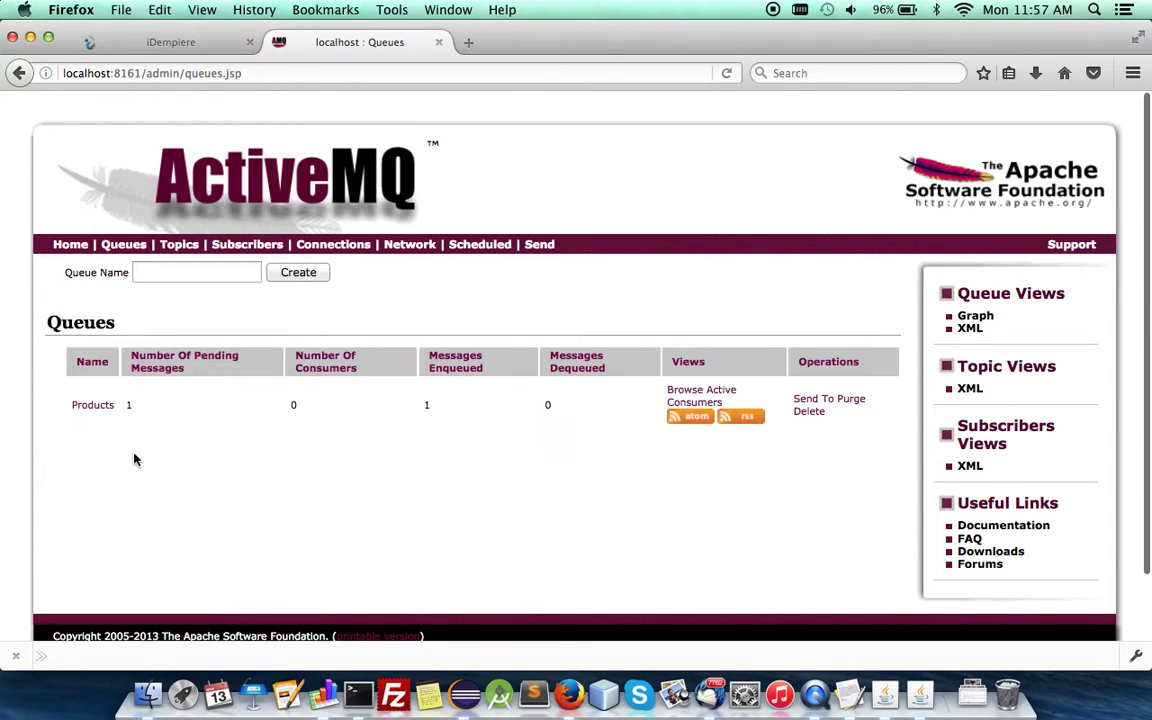
{"action": "left_click", "coordinate": [885, 693]}
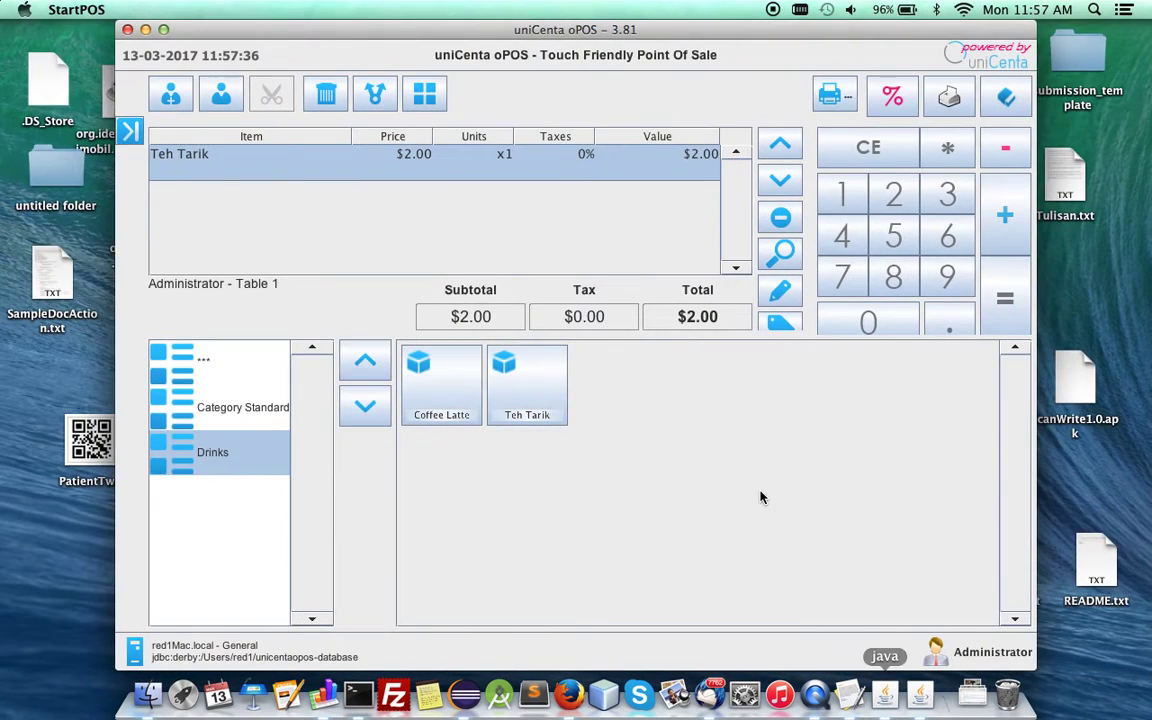
- Run POS Synchronisation and confirm 5 products and 0 customers were synchronised
{"action": "left_click", "coordinate": [130, 131]}
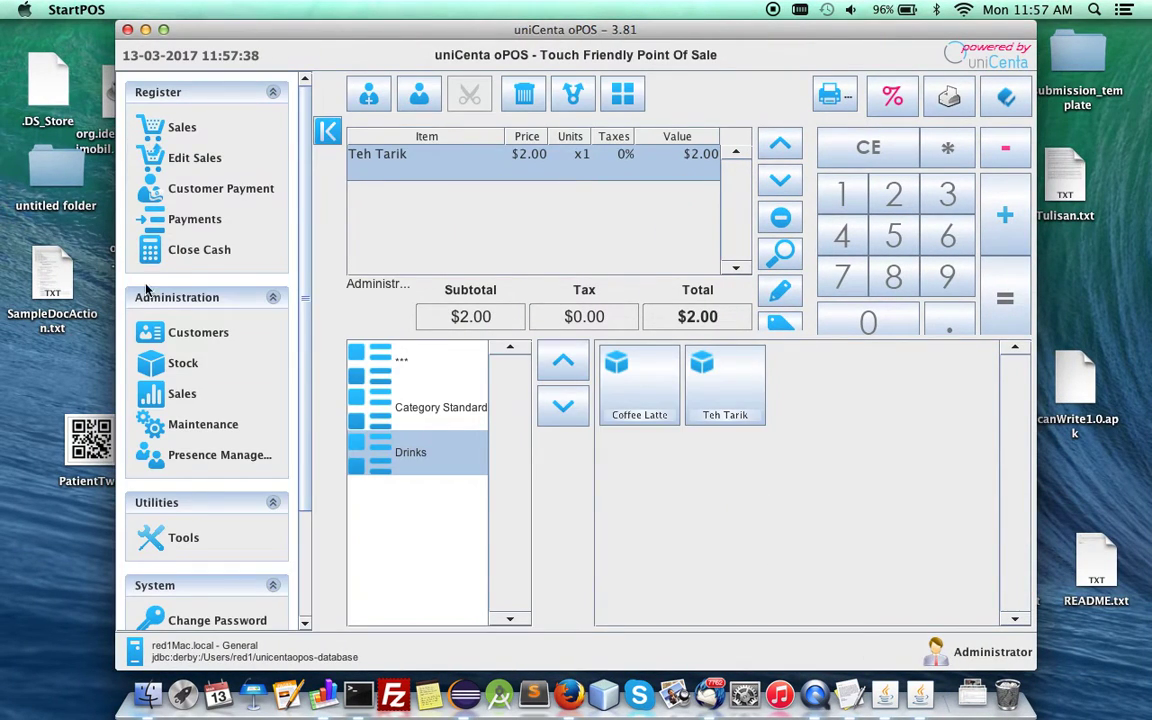
{"action": "left_click", "coordinate": [185, 424]}
{"action": "left_click", "coordinate": [236, 343]}
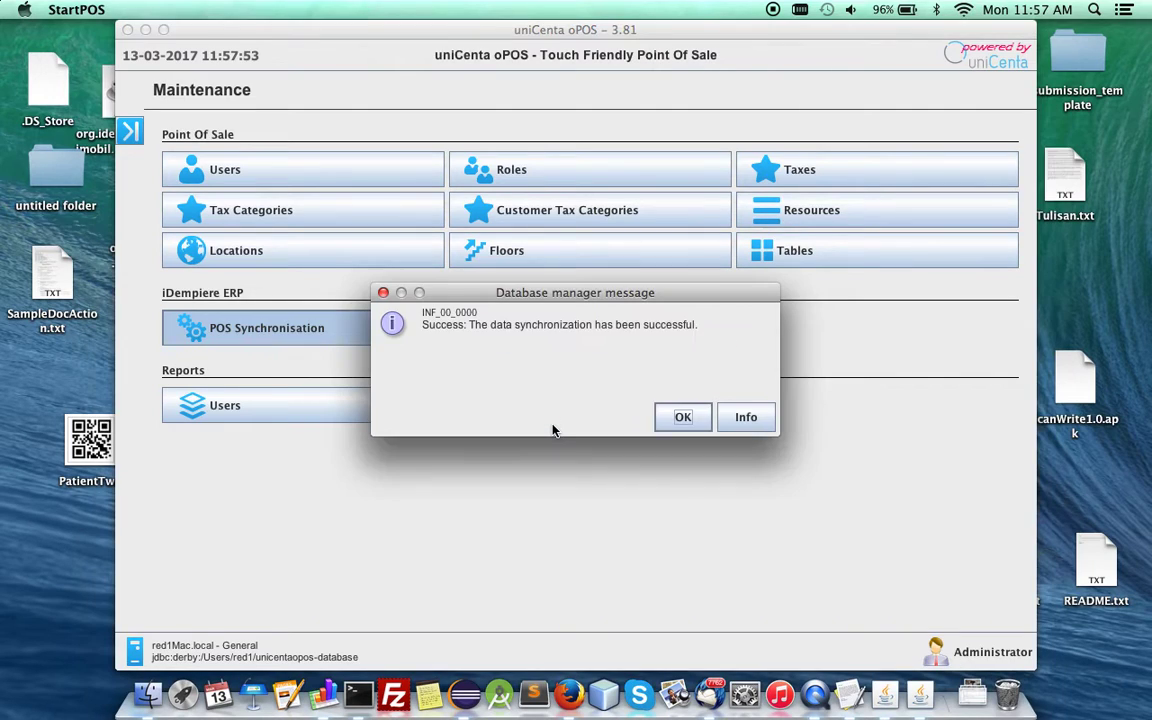
{"action": "left_click", "coordinate": [750, 423]}
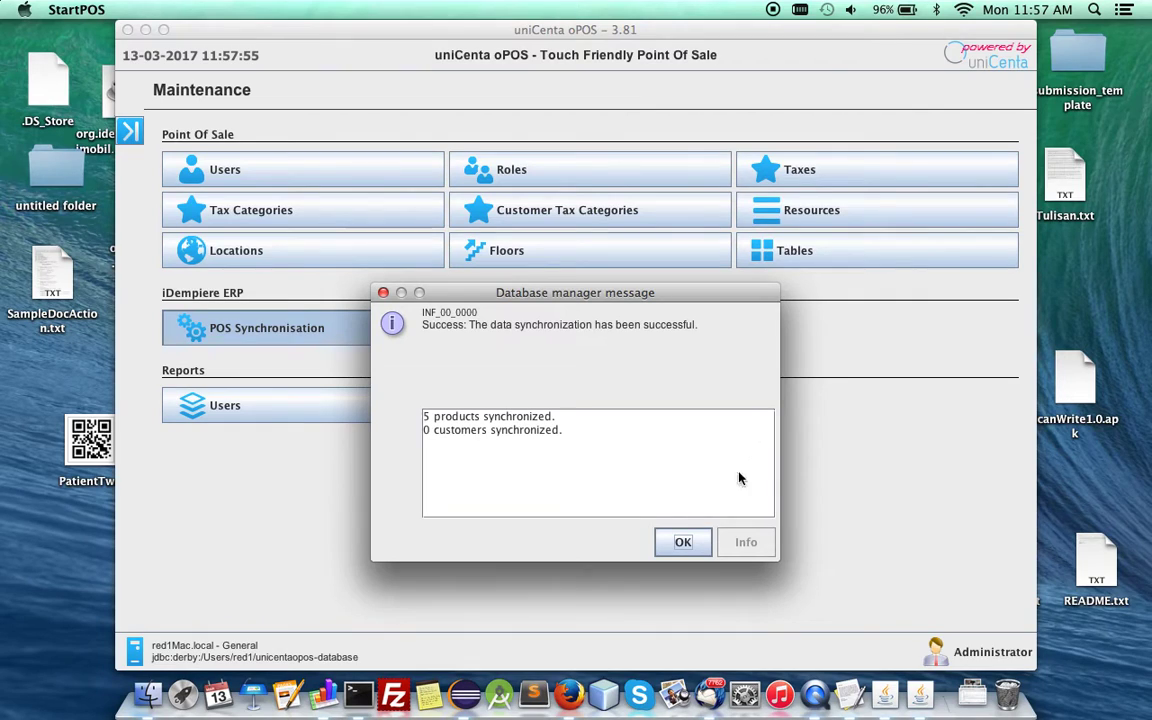
{"action": "left_click", "coordinate": [681, 541]}
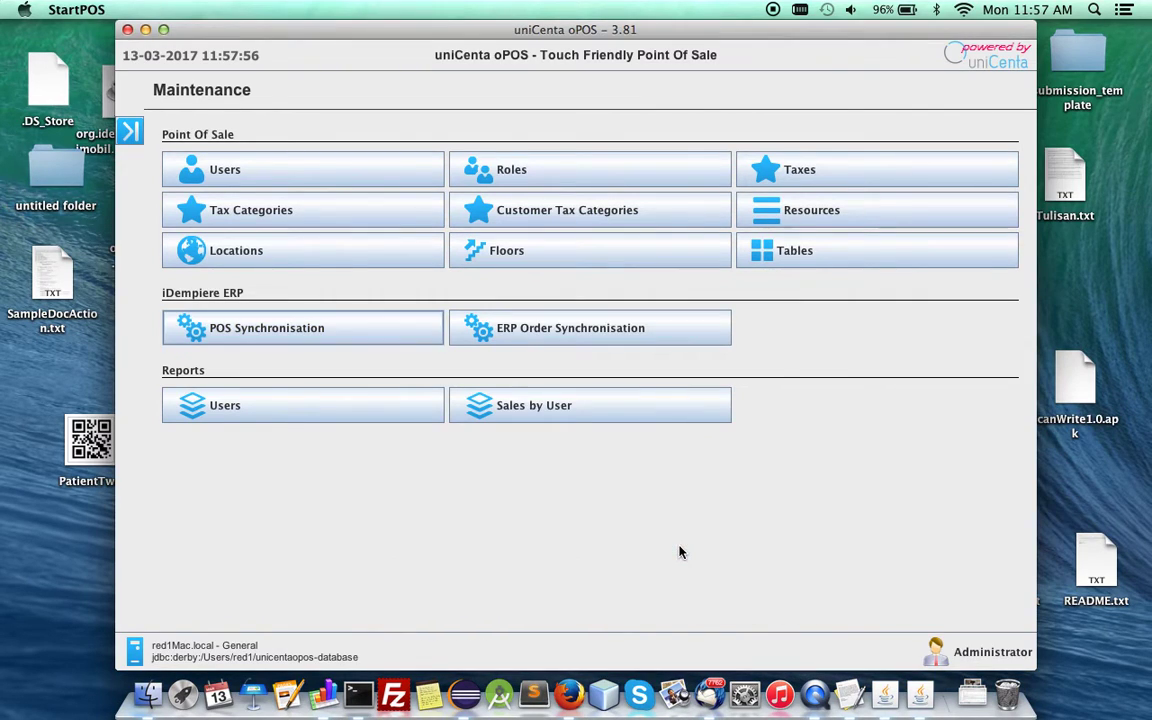
- Open Table 1's Teh Tarik ticket and add a Lunch Set from the Food category
{"action": "left_click", "coordinate": [127, 128]}
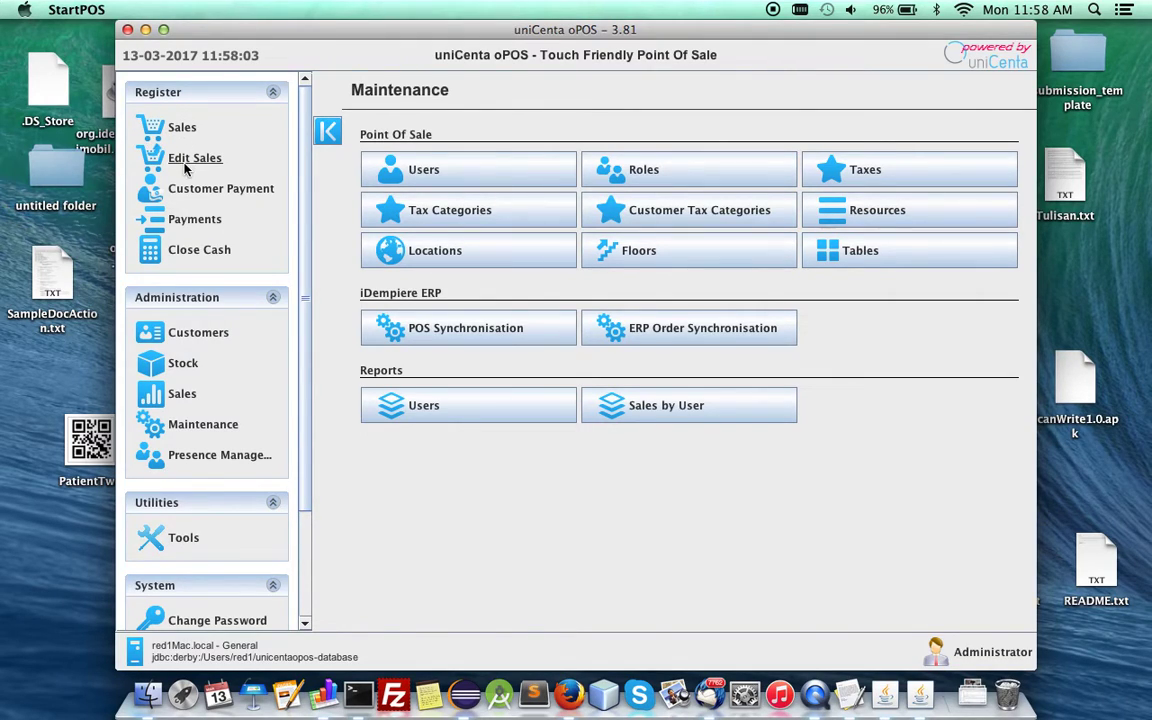
{"action": "left_click", "coordinate": [183, 157]}
{"action": "left_click", "coordinate": [127, 129]}
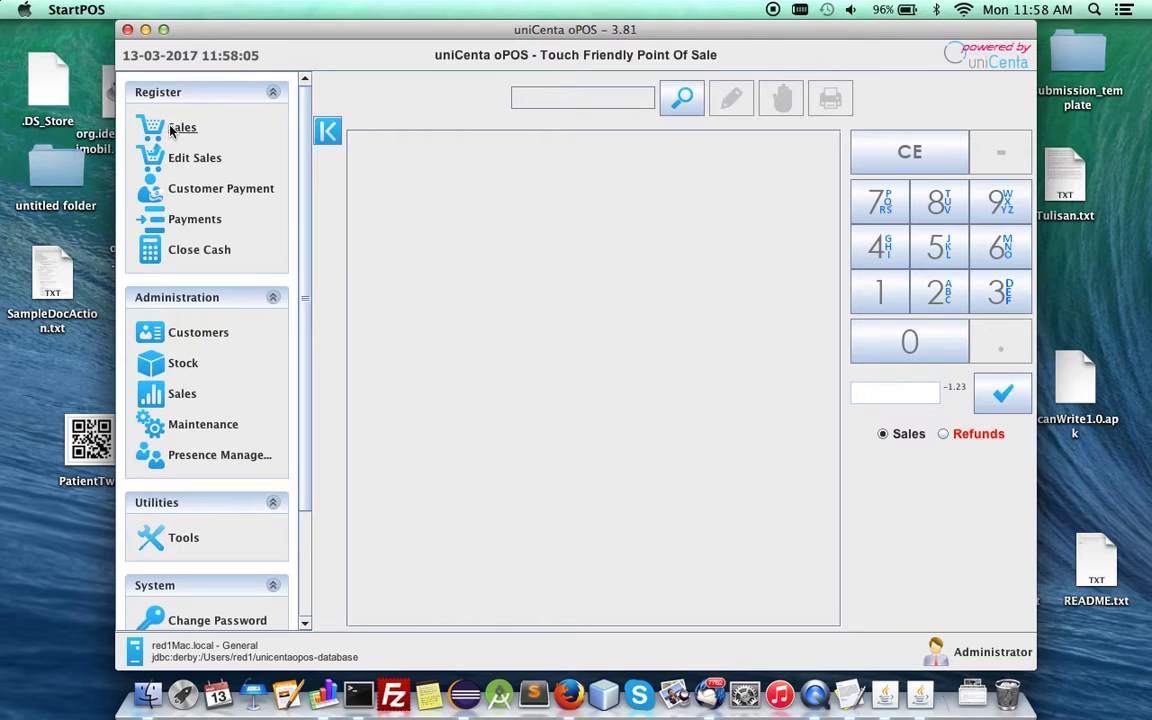
{"action": "left_click", "coordinate": [172, 130]}
{"action": "left_click", "coordinate": [205, 190]}
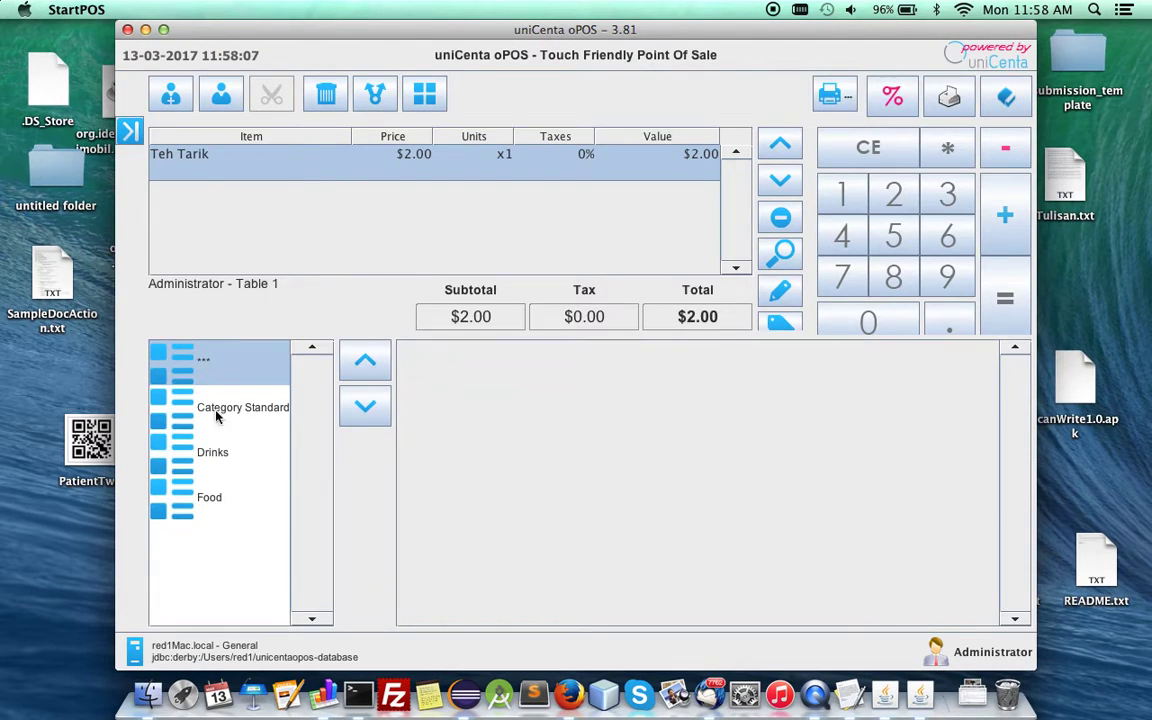
{"action": "left_click", "coordinate": [224, 500]}
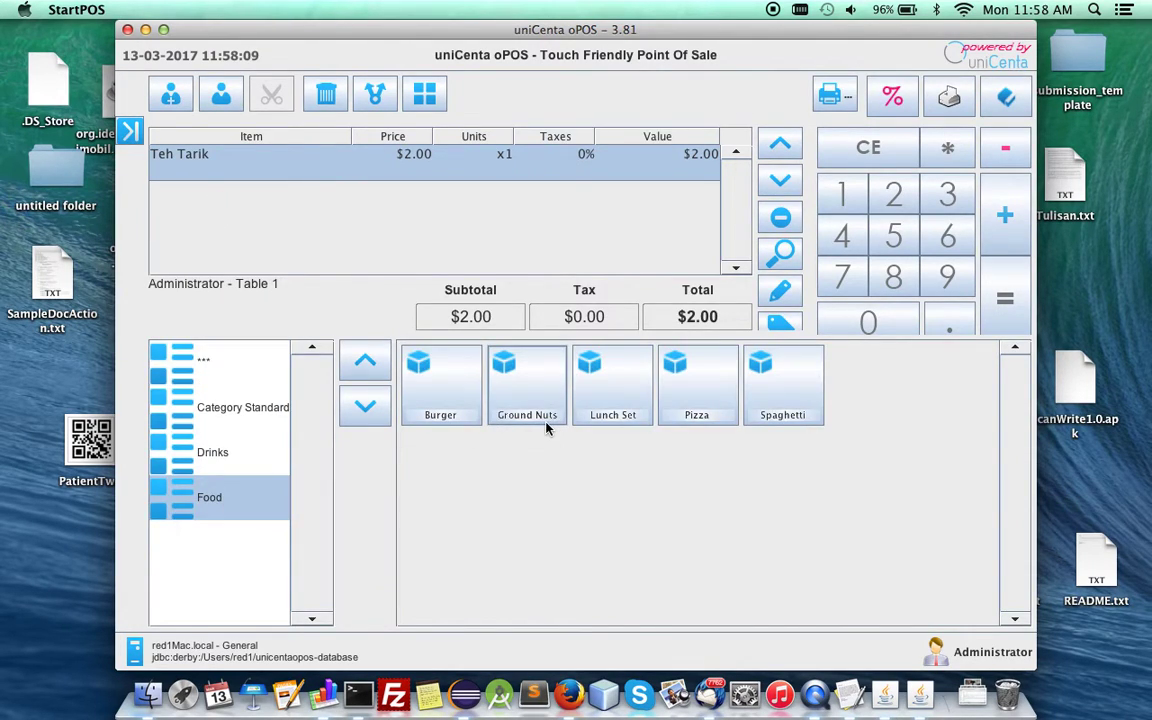
{"action": "left_click", "coordinate": [593, 398]}
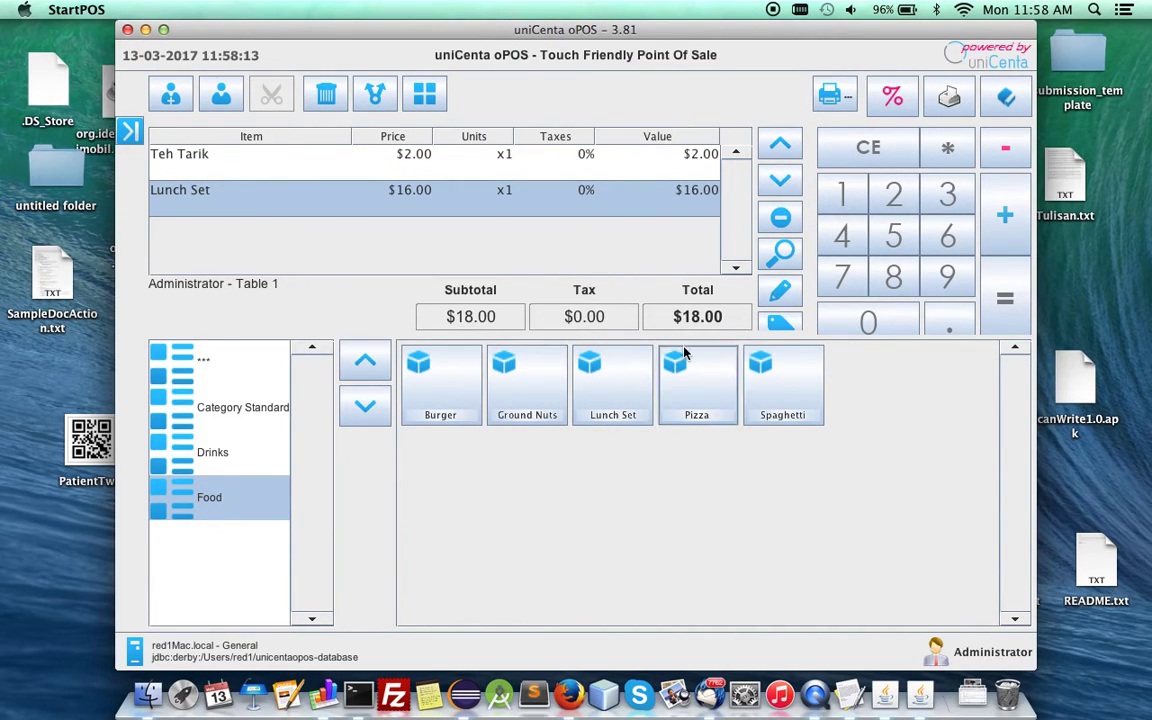
- Assign a customer from the Customer List and pay the $18.00 total with a $20 cash note
{"action": "left_click", "coordinate": [220, 100]}
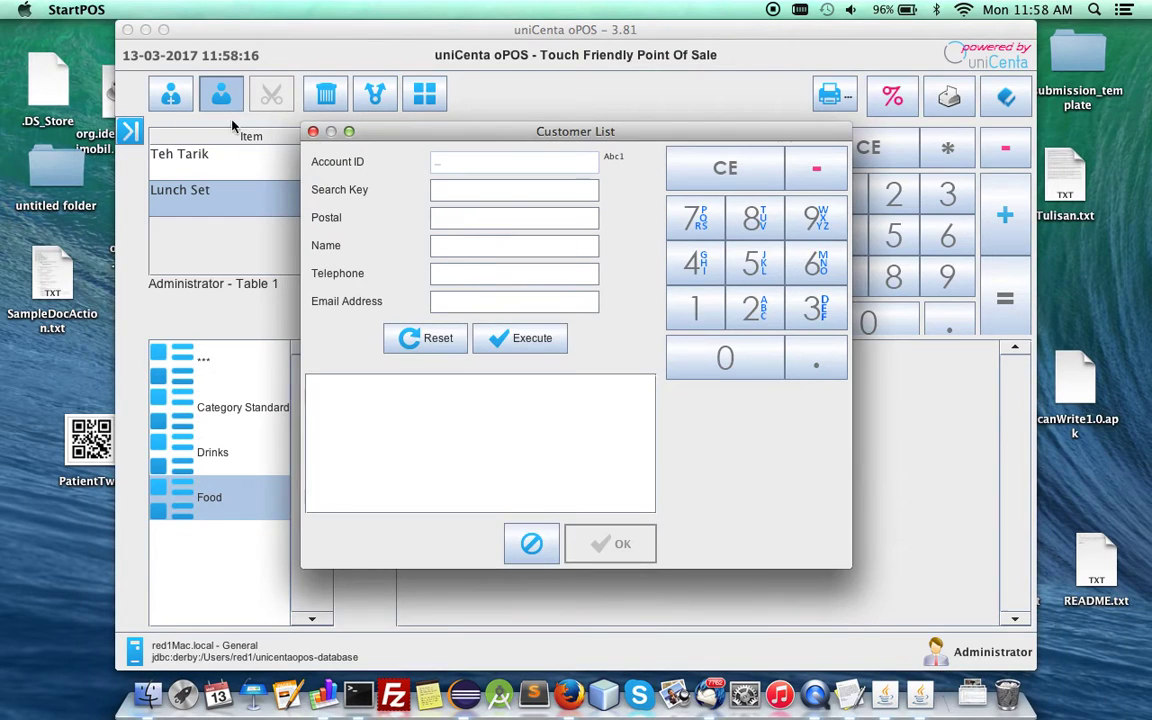
{"action": "left_click", "coordinate": [534, 341]}
{"action": "double_click", "coordinate": [358, 433]}
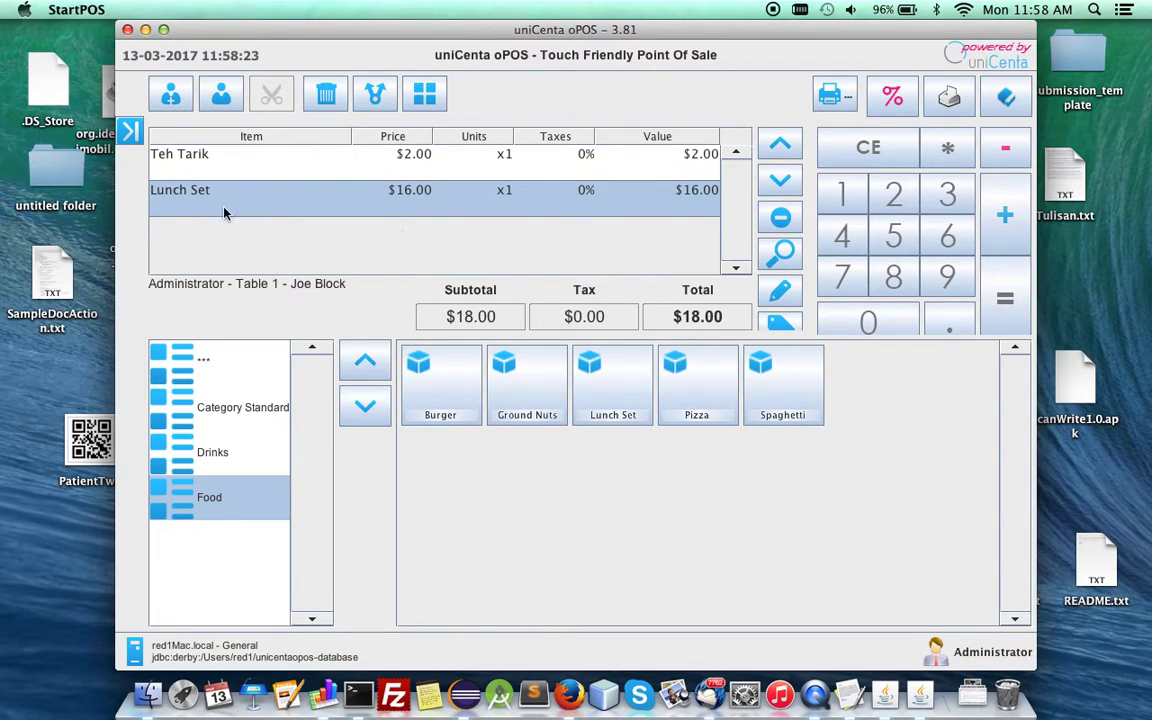
{"action": "left_click", "coordinate": [1010, 306]}
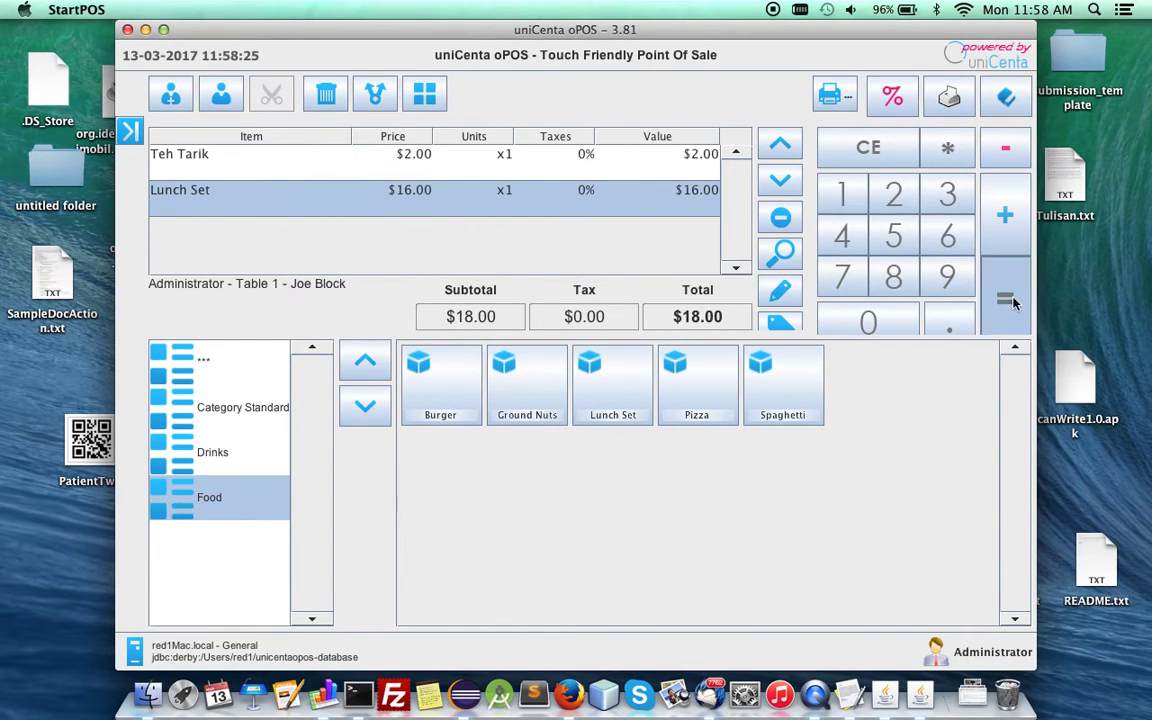
{"action": "left_click", "coordinate": [489, 295]}
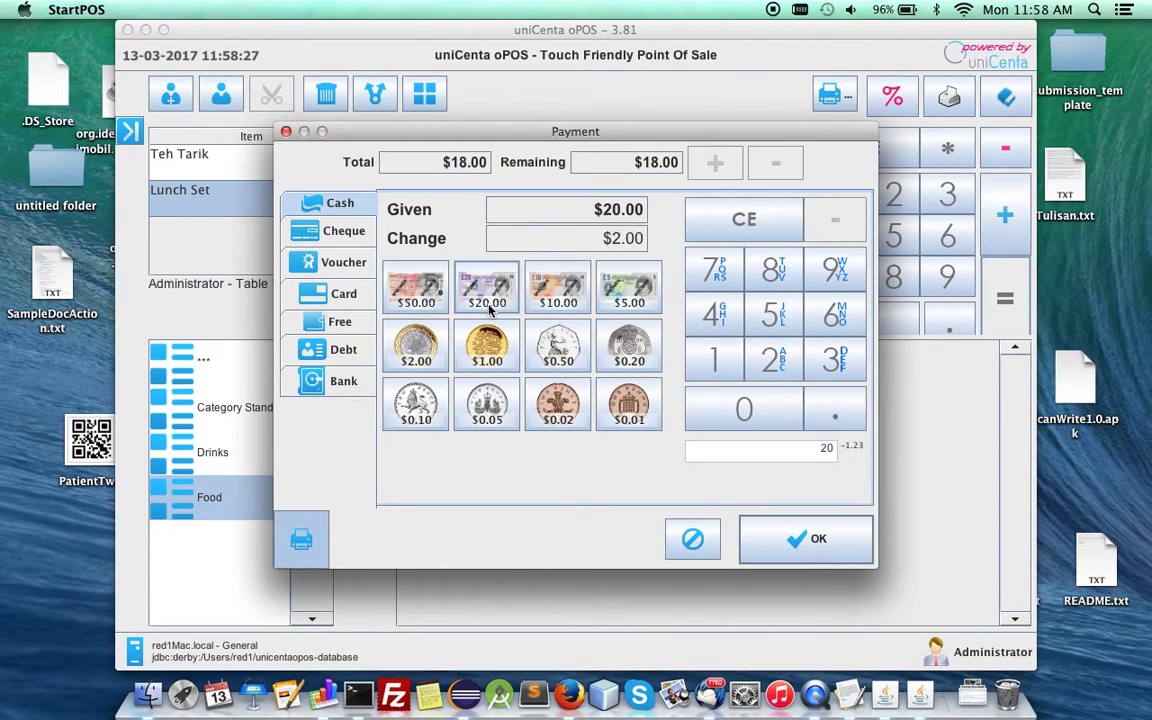
{"action": "left_click", "coordinate": [783, 540]}
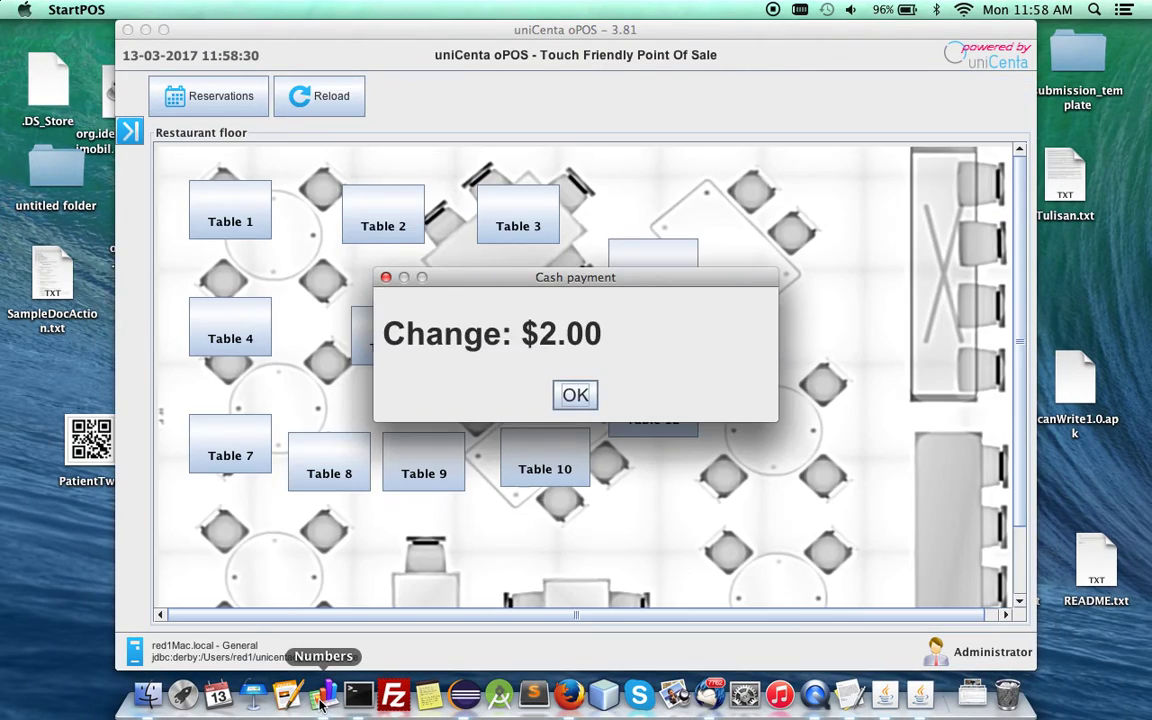
{"action": "left_click", "coordinate": [322, 700]}
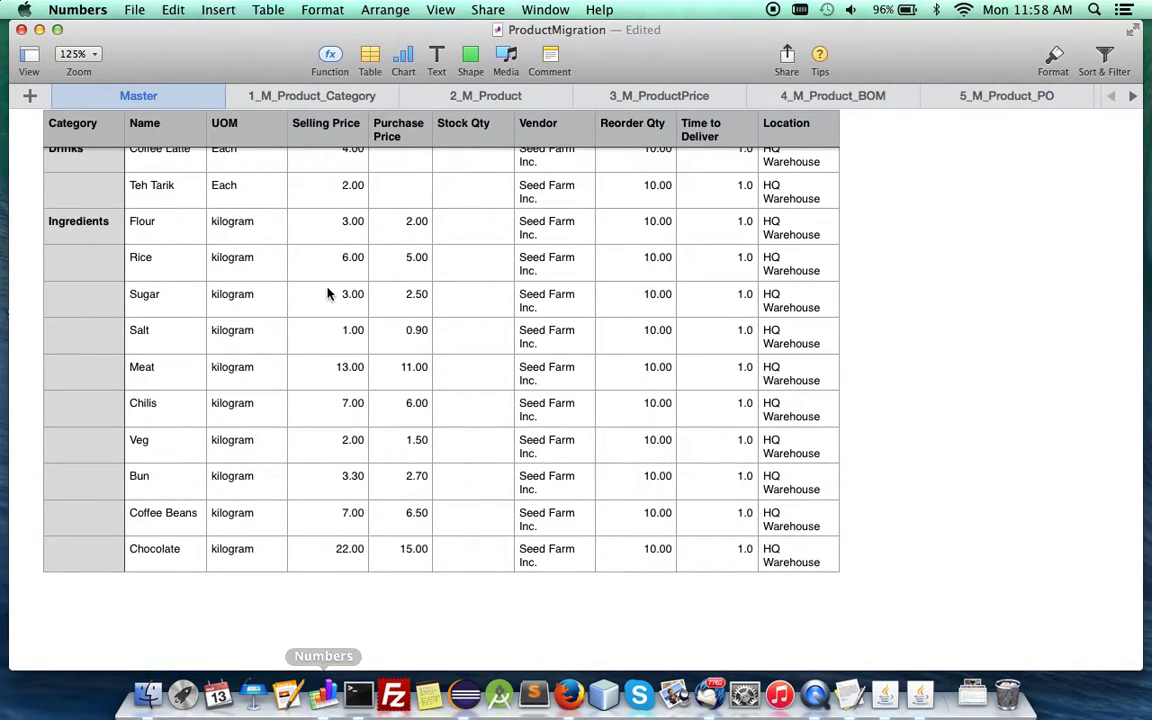
- Show the 4_M_Product_BOM sheet with Spaghetti and Coffee Latte ingredients, then return to the POS
{"action": "left_click", "coordinate": [845, 97]}
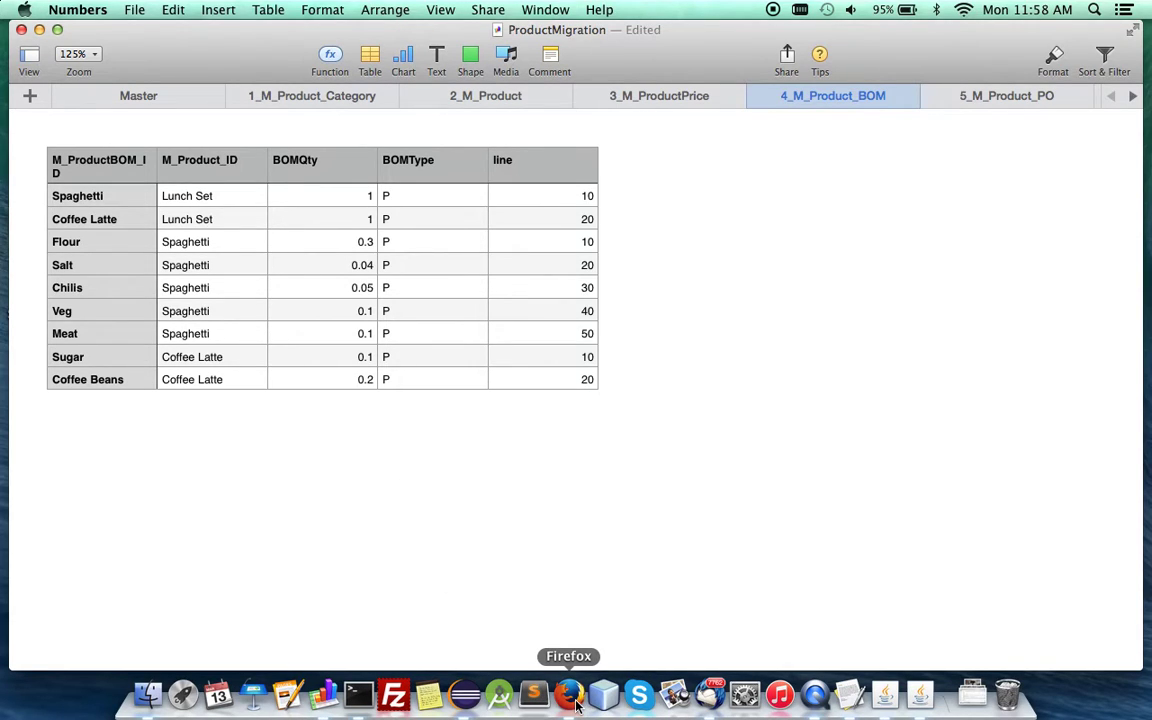
{"action": "left_click", "coordinate": [885, 695]}
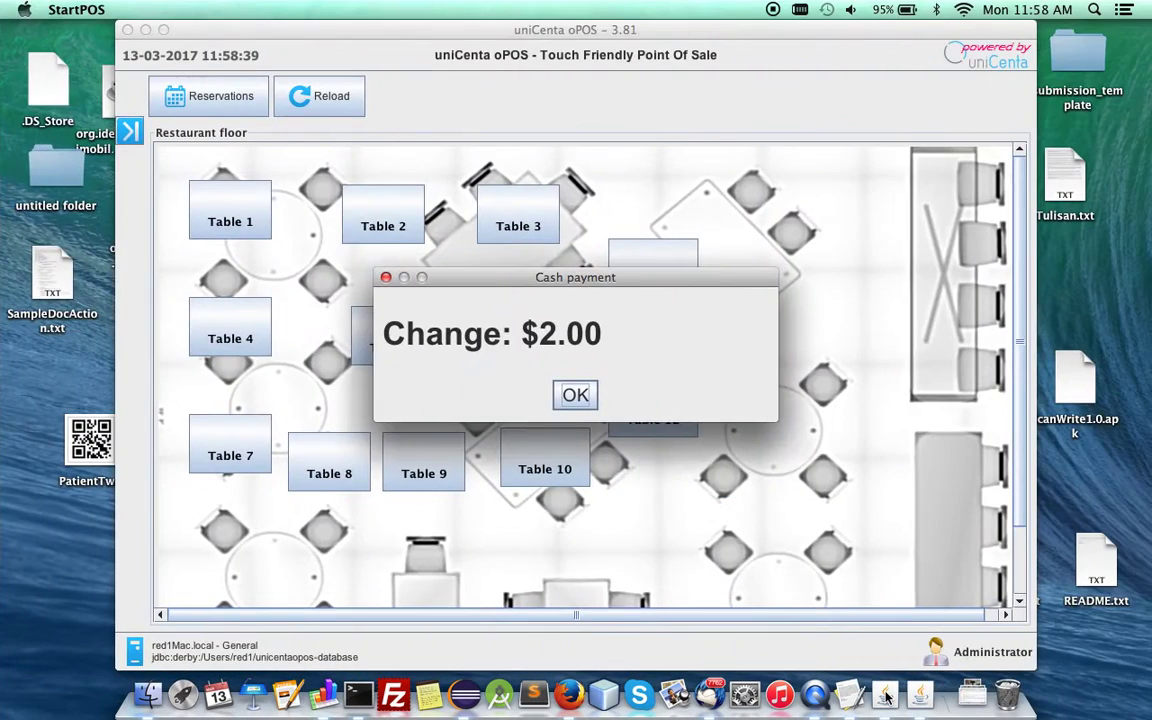
- Dismiss the $2.00 change notice, open Maintenance from the side menu, then go to the server log
{"action": "left_click", "coordinate": [575, 395]}
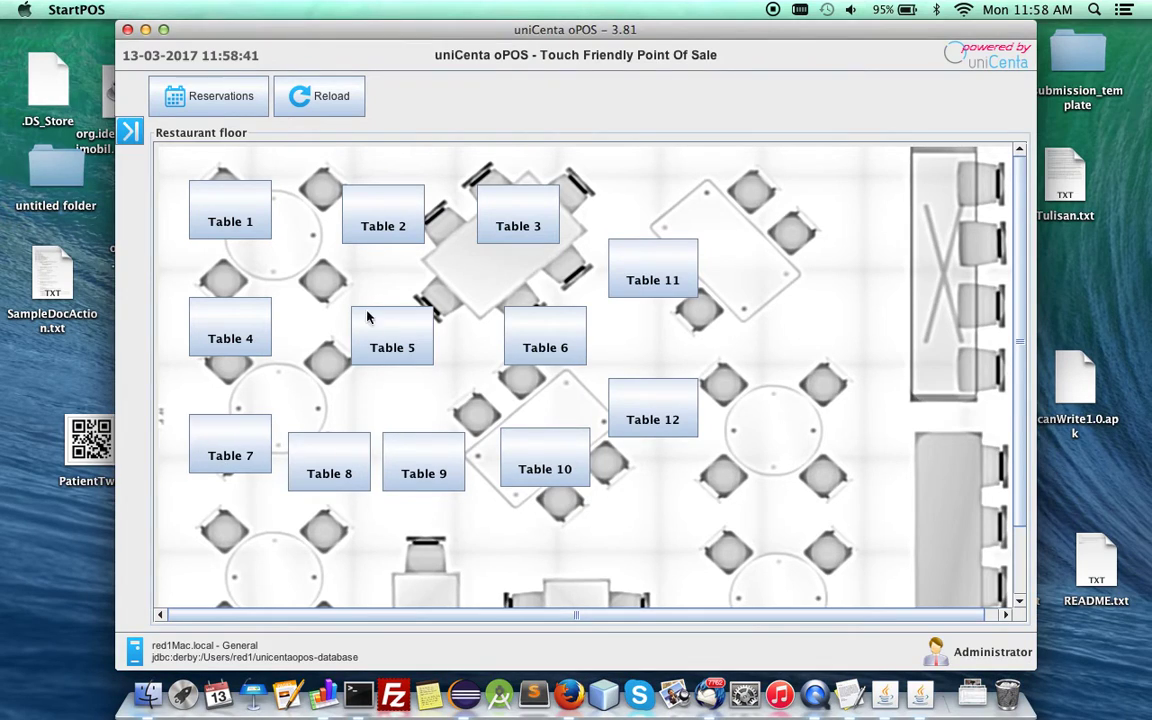
{"action": "left_click", "coordinate": [130, 131]}
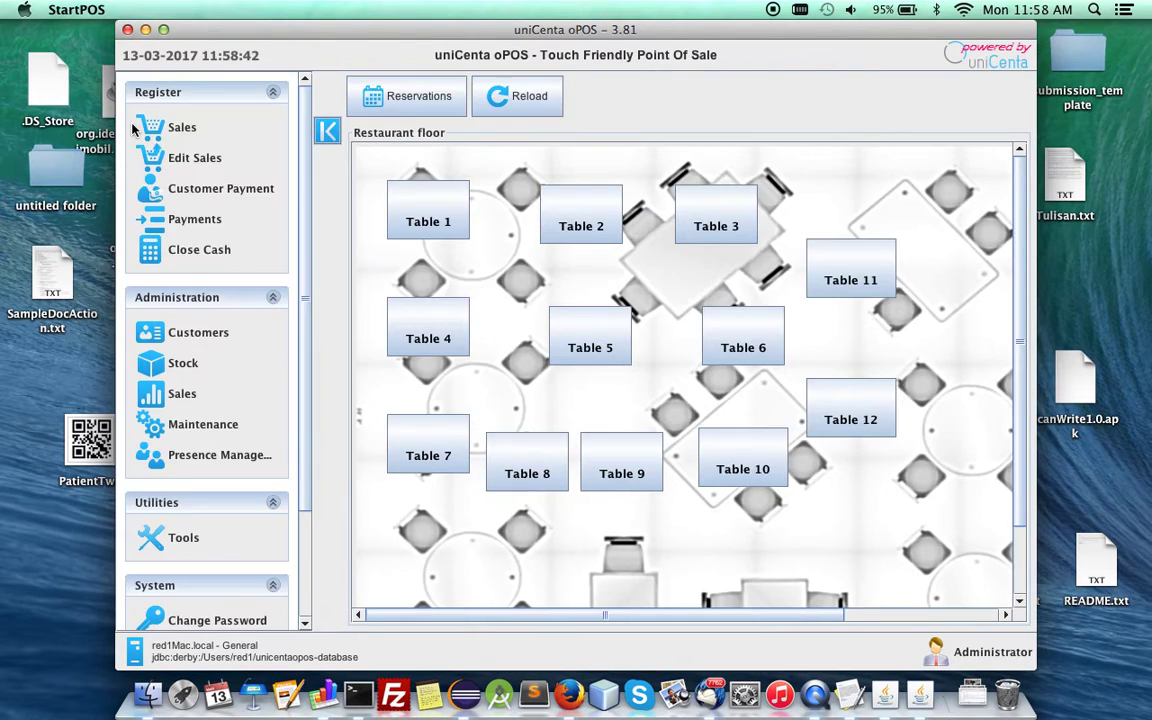
{"action": "left_click", "coordinate": [211, 430]}
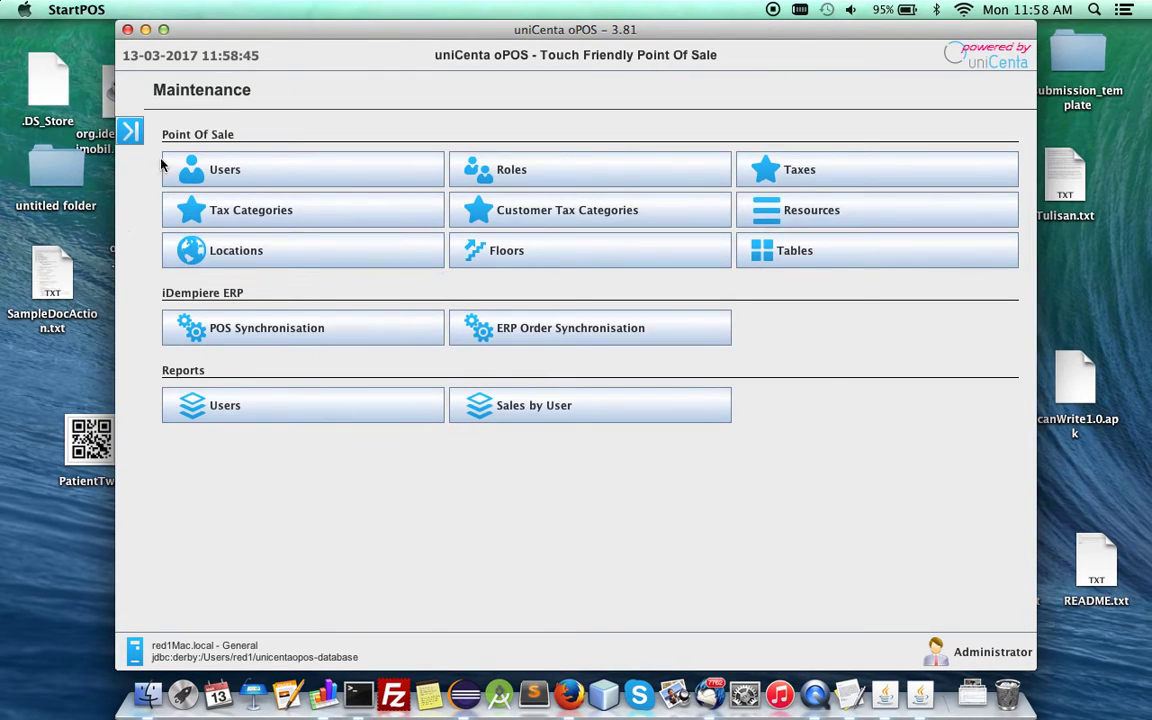
{"action": "left_click", "coordinate": [130, 131]}
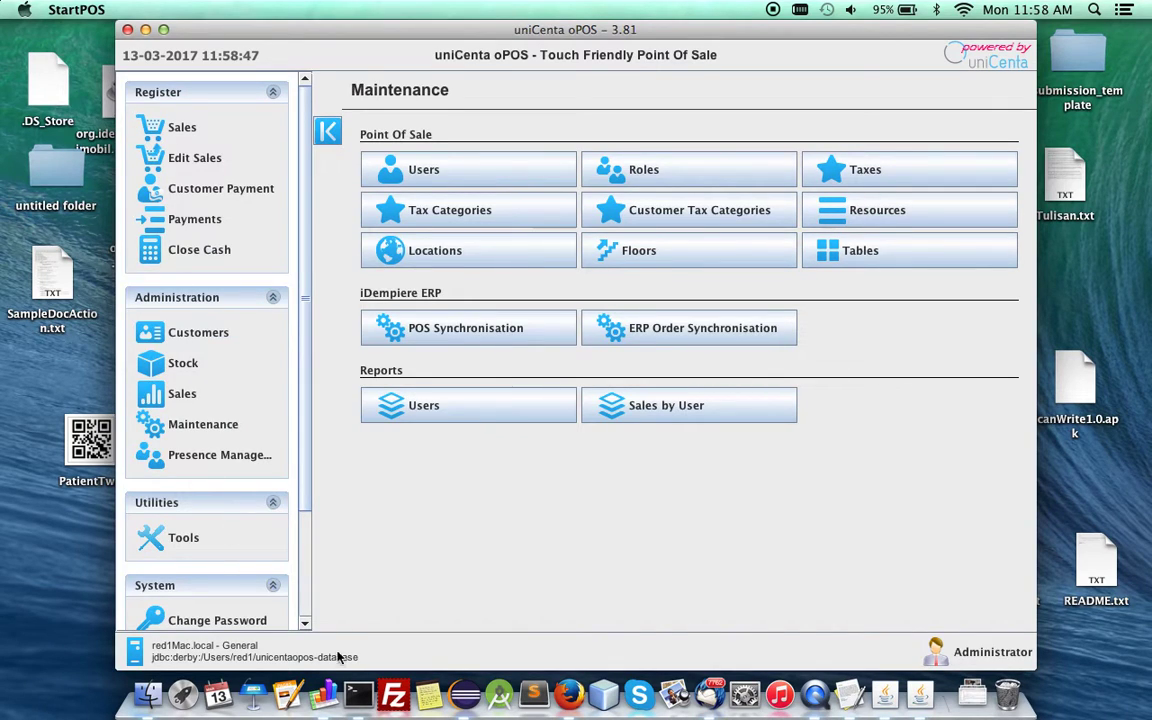
{"action": "left_click", "coordinate": [358, 695]}
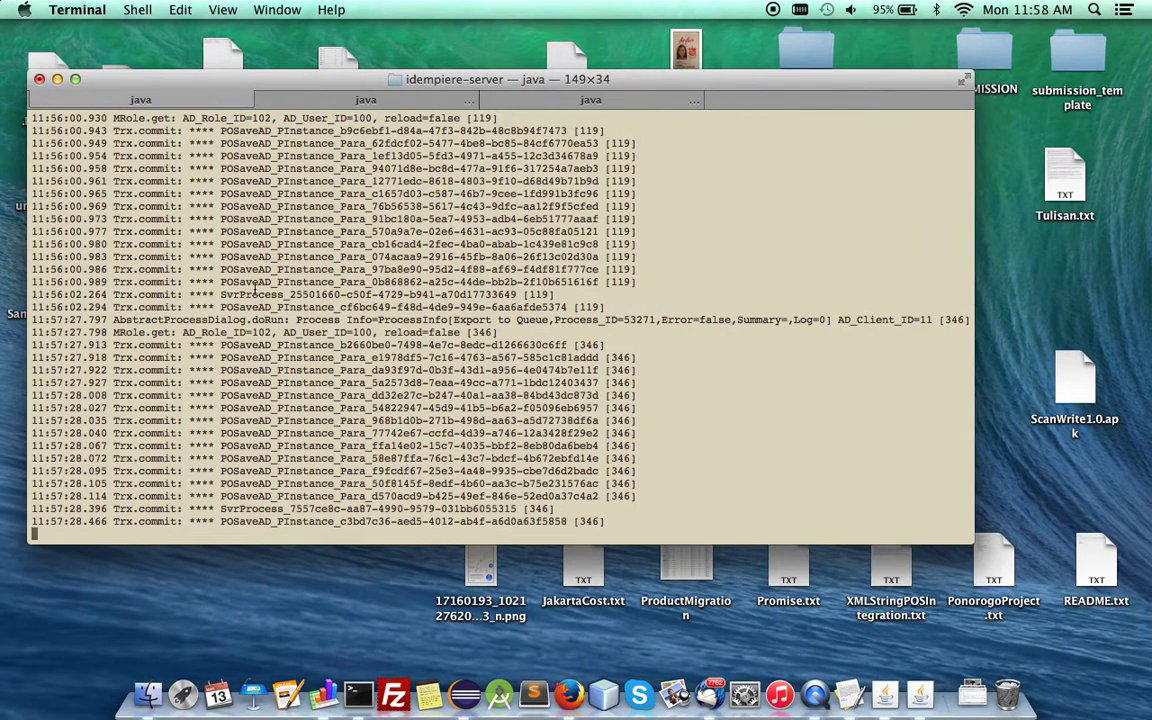
- Check the POS log for successful order sync, then refresh ActiveMQ to see Orders with 1 pending
{"action": "left_click", "coordinate": [538, 104]}
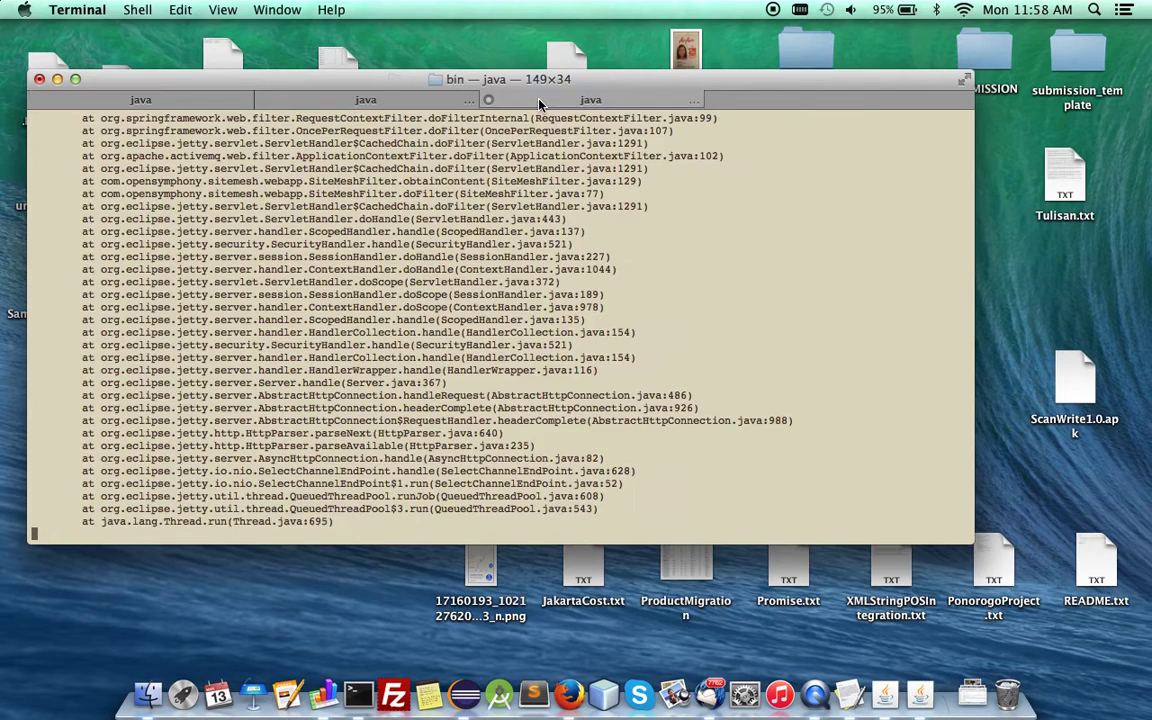
{"action": "left_click", "coordinate": [316, 104]}
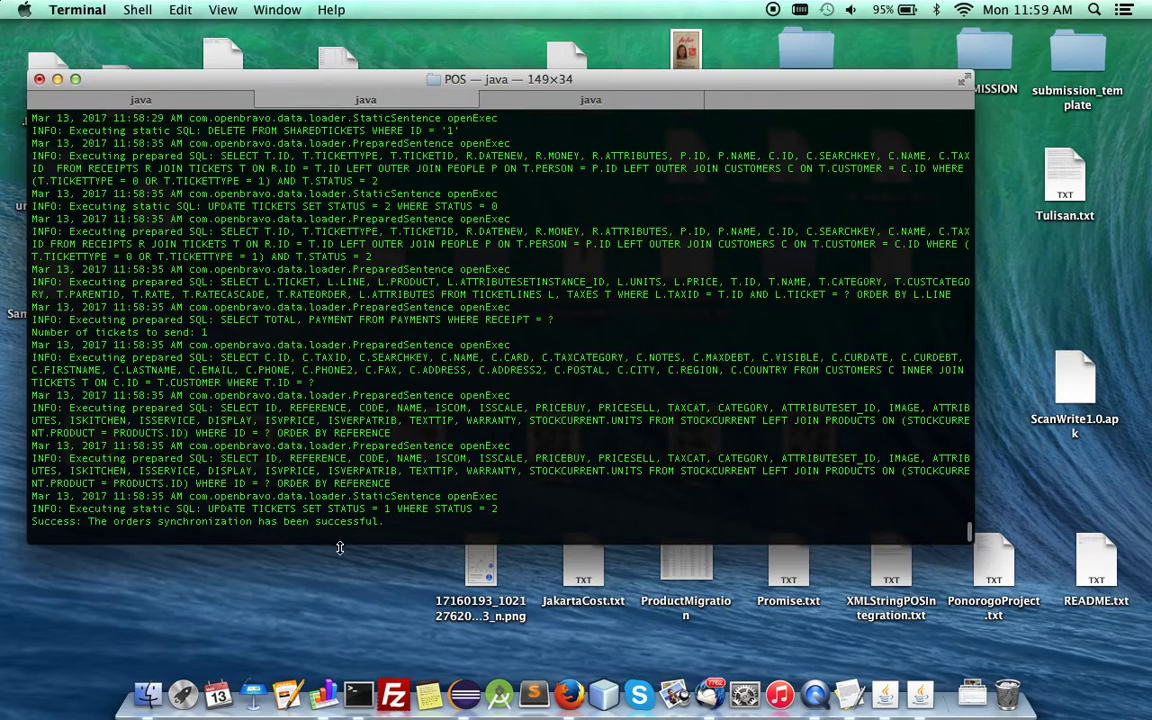
{"action": "left_click", "coordinate": [568, 695]}
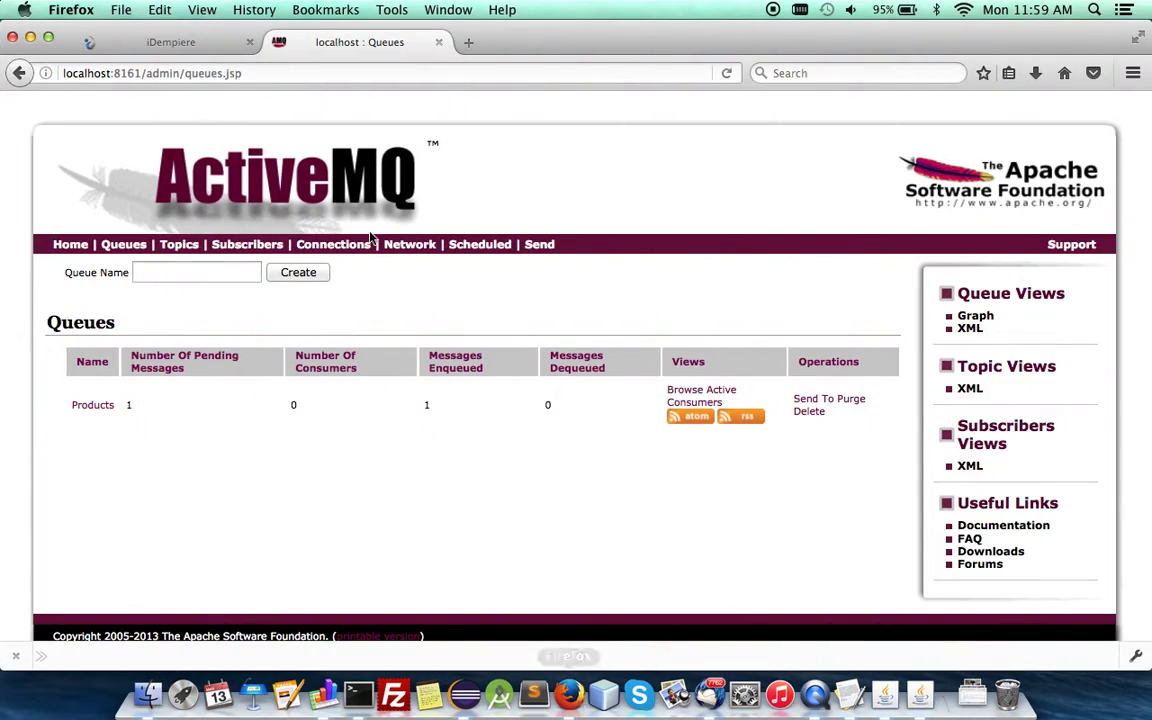
{"action": "left_click", "coordinate": [130, 245]}
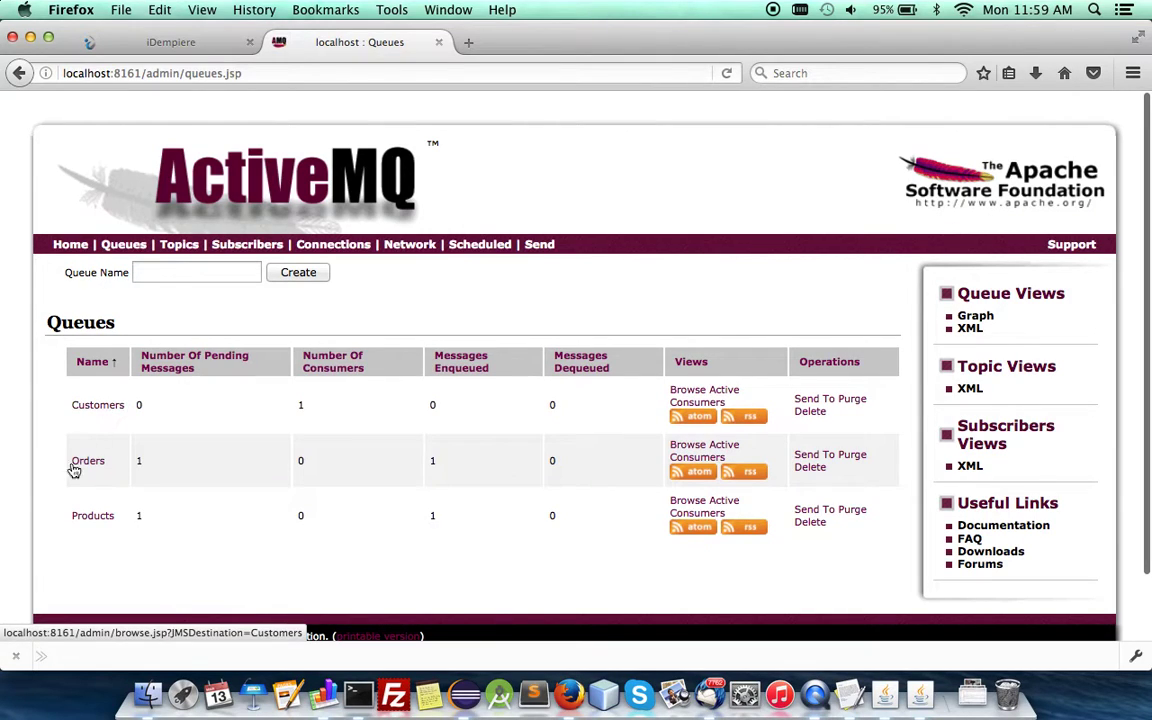
- Run POS Integration > Import Queue Orders, then confirm ActiveMQ Orders shows 0 pending, 1 dequeued
{"action": "left_click", "coordinate": [172, 44]}
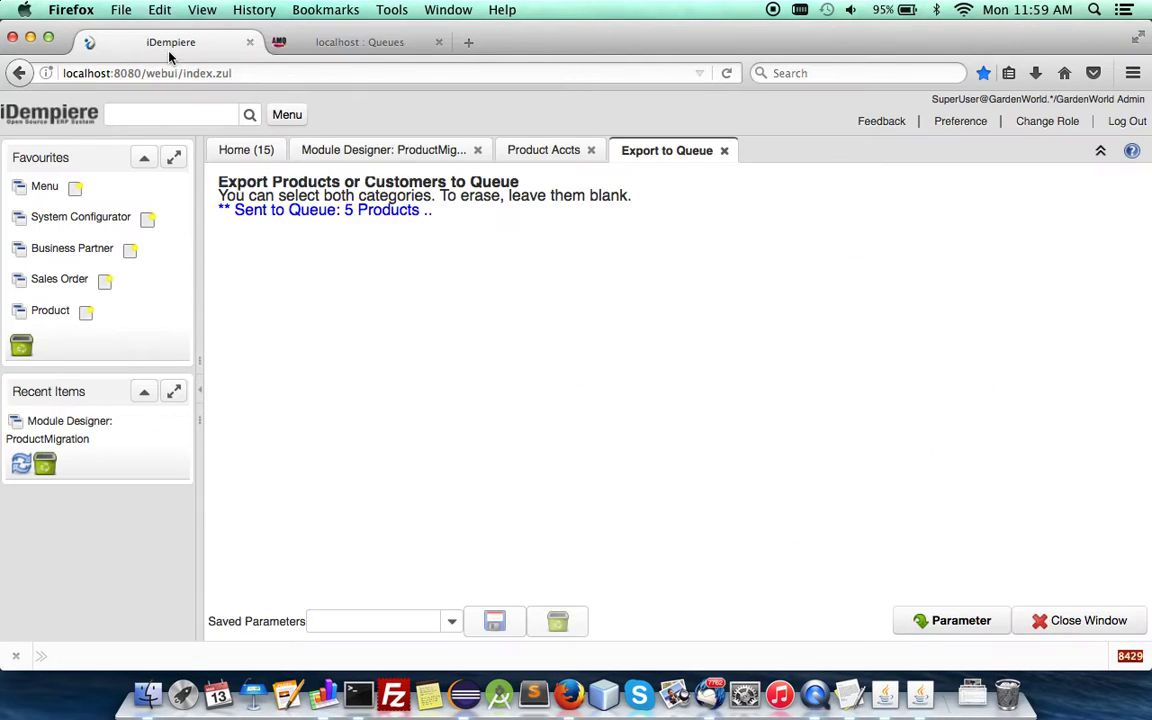
{"action": "left_click", "coordinate": [283, 117]}
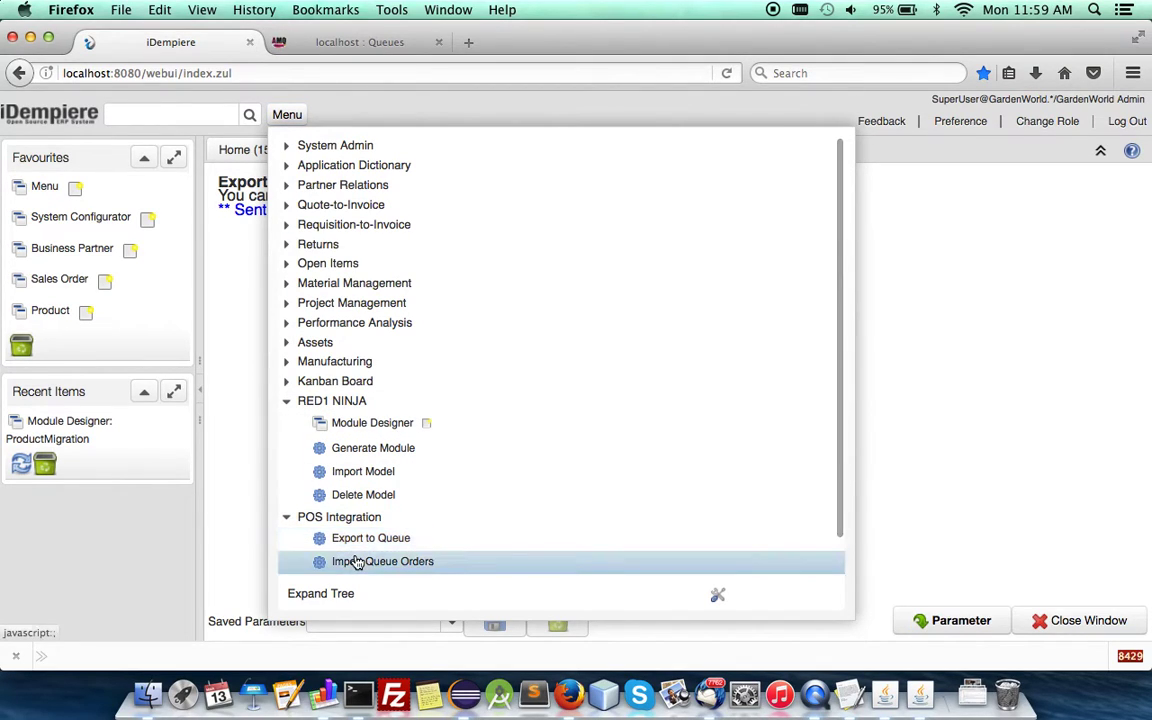
{"action": "left_click", "coordinate": [408, 566]}
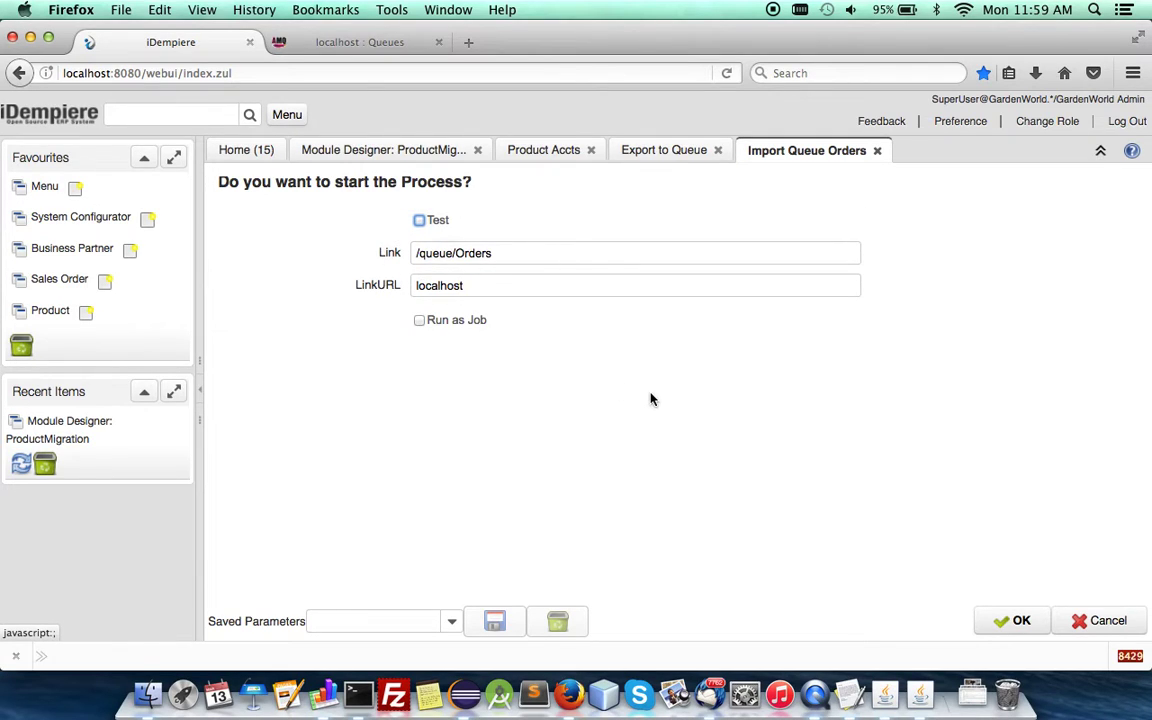
{"action": "left_click", "coordinate": [1000, 628]}
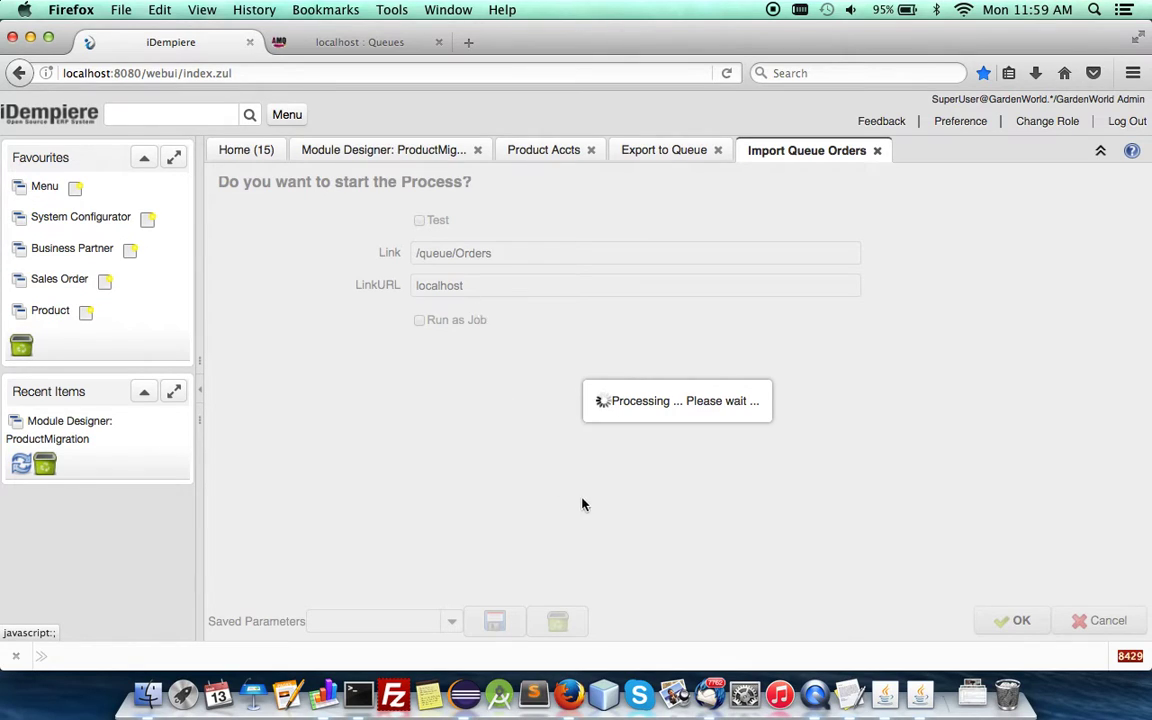
{"action": "left_click", "coordinate": [338, 45]}
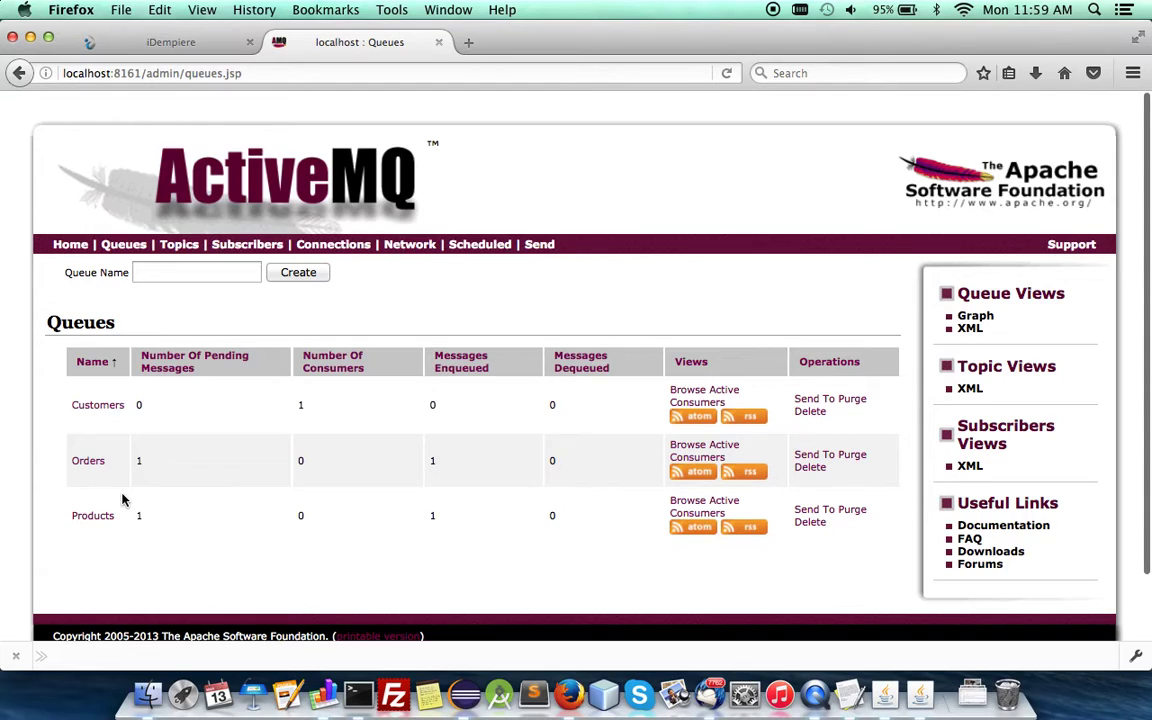
{"action": "left_click", "coordinate": [123, 246]}
{"action": "left_click", "coordinate": [170, 42]}
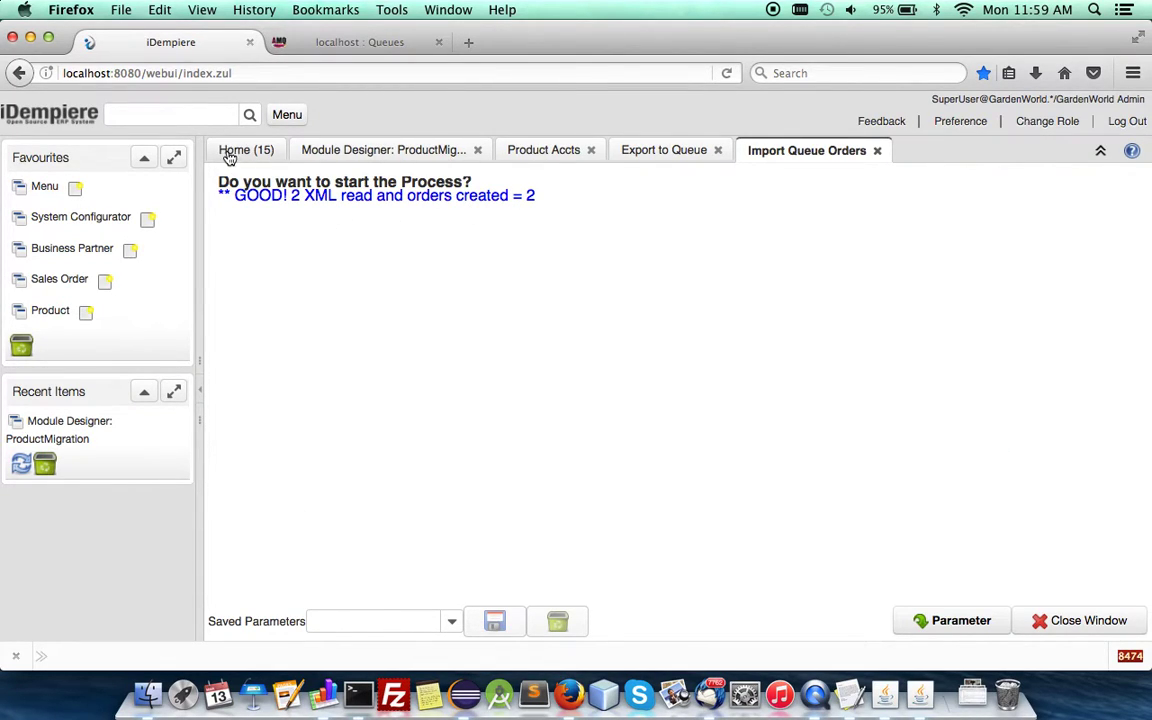
- Open Sales Order 80003's order lines and bring up the column Customize dialog
{"action": "left_click", "coordinate": [68, 282]}
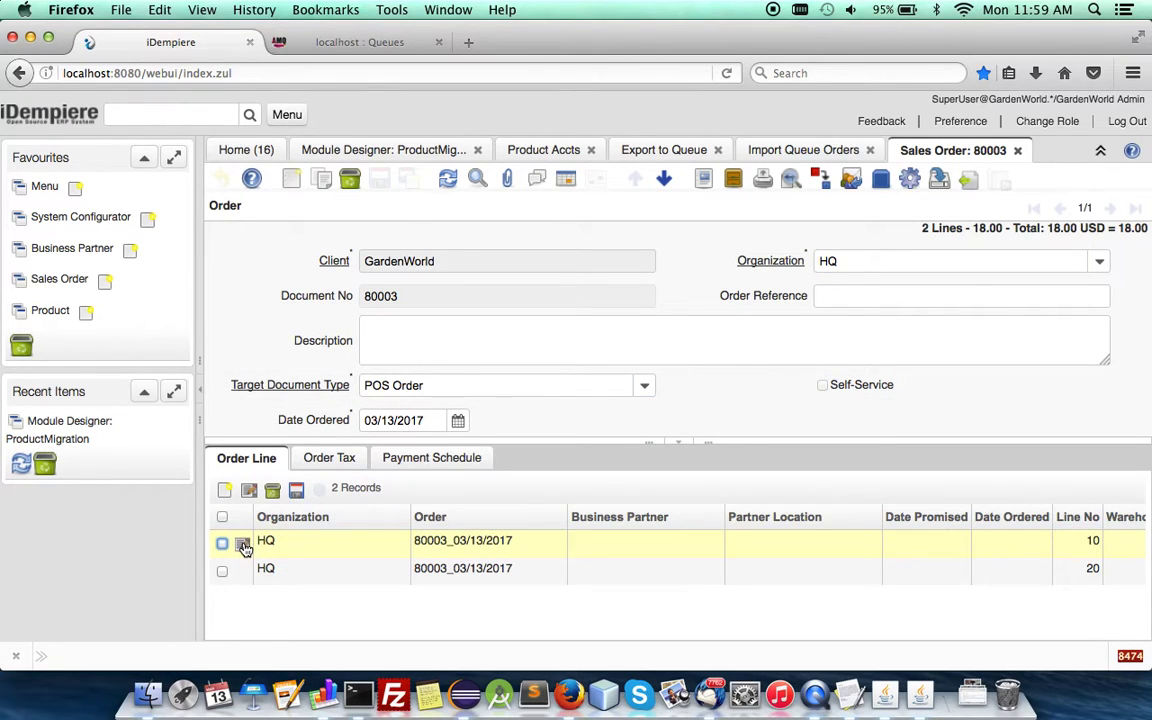
{"action": "left_click", "coordinate": [243, 545]}
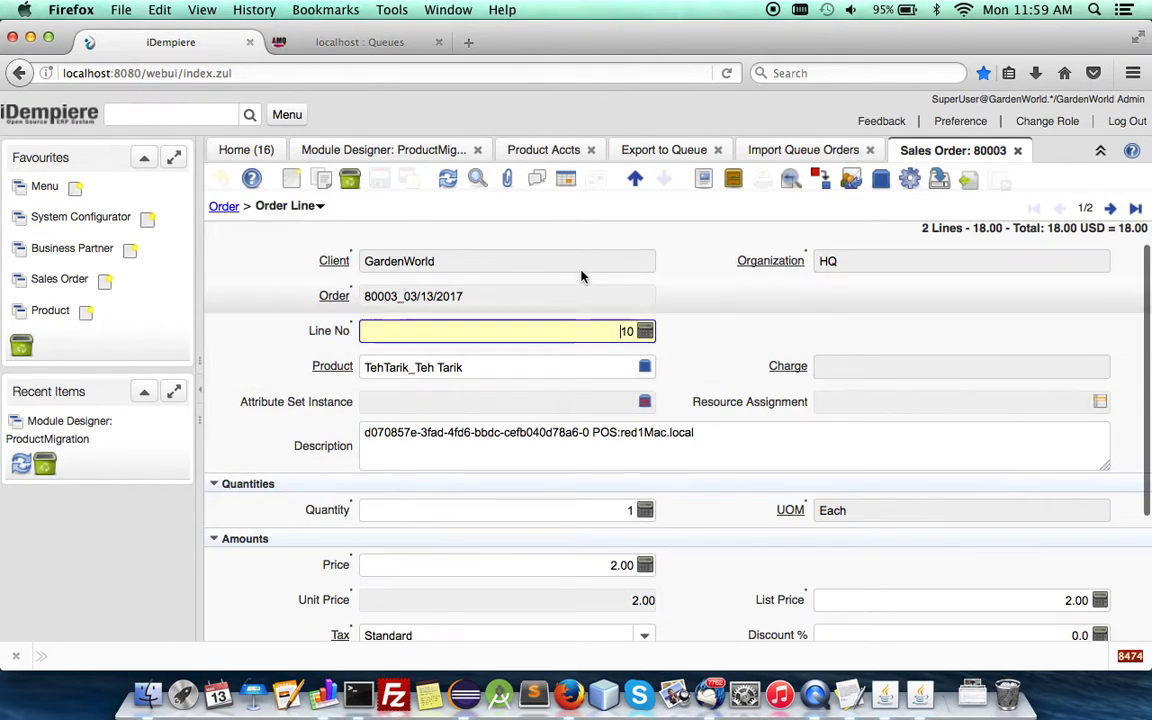
{"action": "left_click", "coordinate": [563, 182]}
{"action": "left_click", "coordinate": [597, 181]}
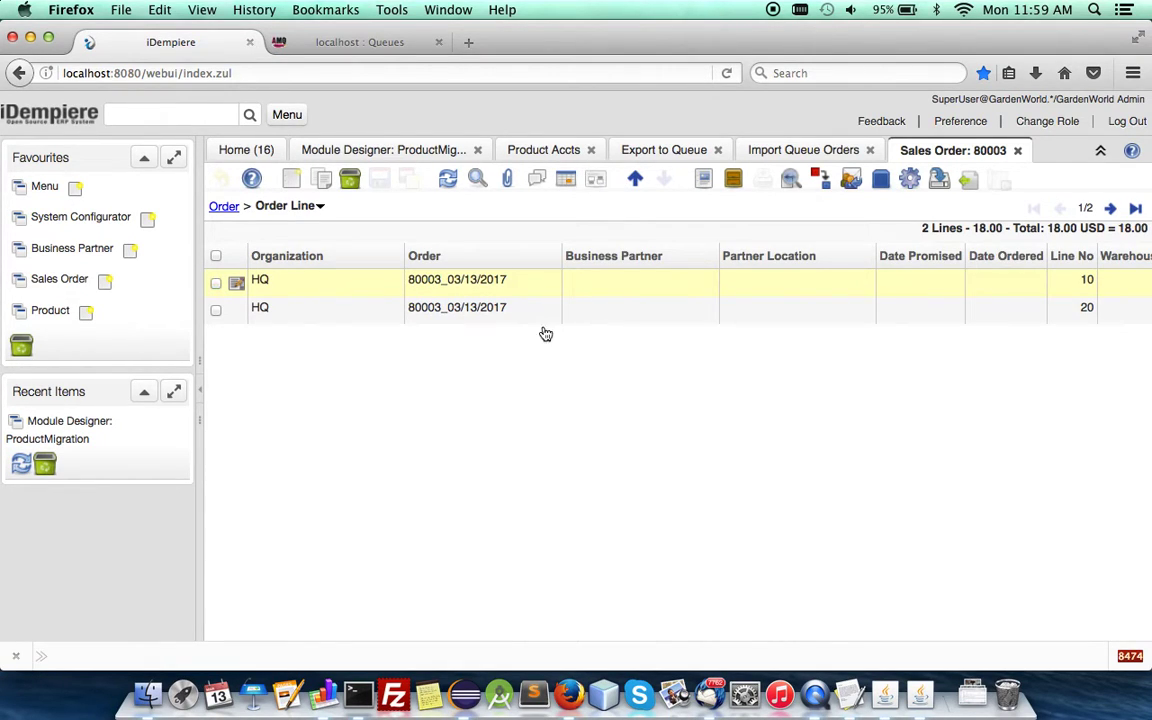
{"action": "left_click", "coordinate": [611, 225]}
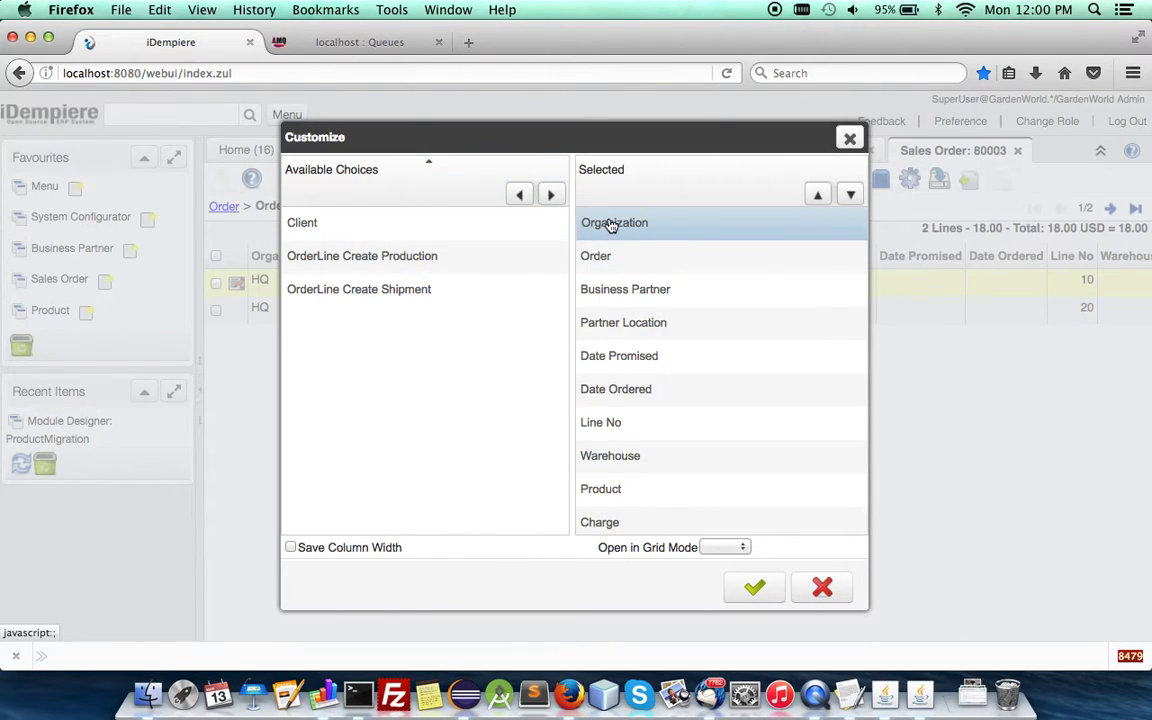
- Hide Organization, Order, Business Partner, Partner Location, Date Promised, Warehouse, Charge and Description-related columns
{"action": "double_click", "coordinate": [611, 225]}
{"action": "double_click", "coordinate": [611, 225]}
{"action": "double_click", "coordinate": [611, 225]}
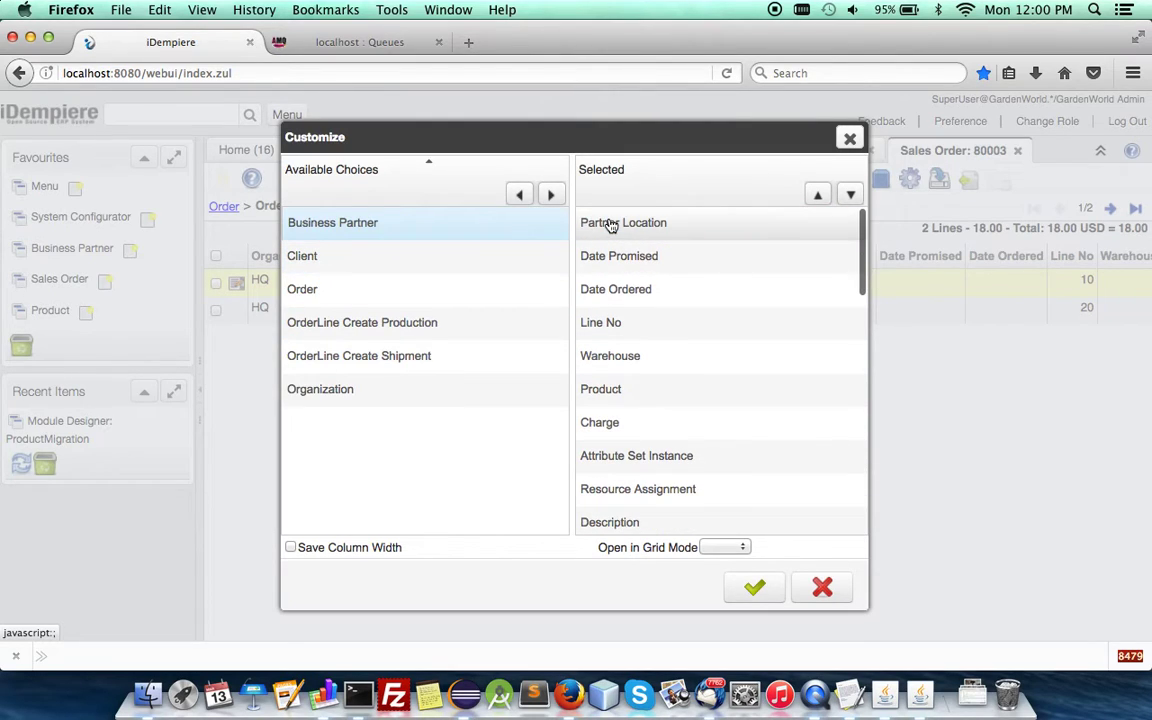
{"action": "double_click", "coordinate": [611, 225]}
{"action": "double_click", "coordinate": [611, 225]}
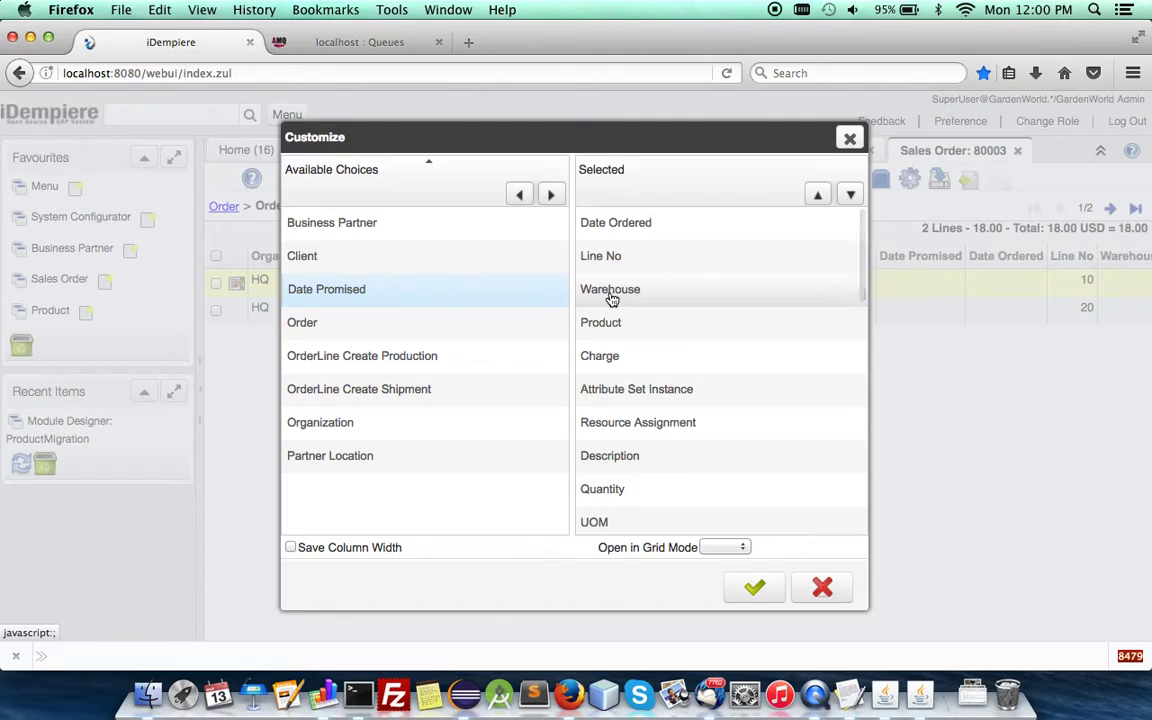
{"action": "double_click", "coordinate": [612, 298]}
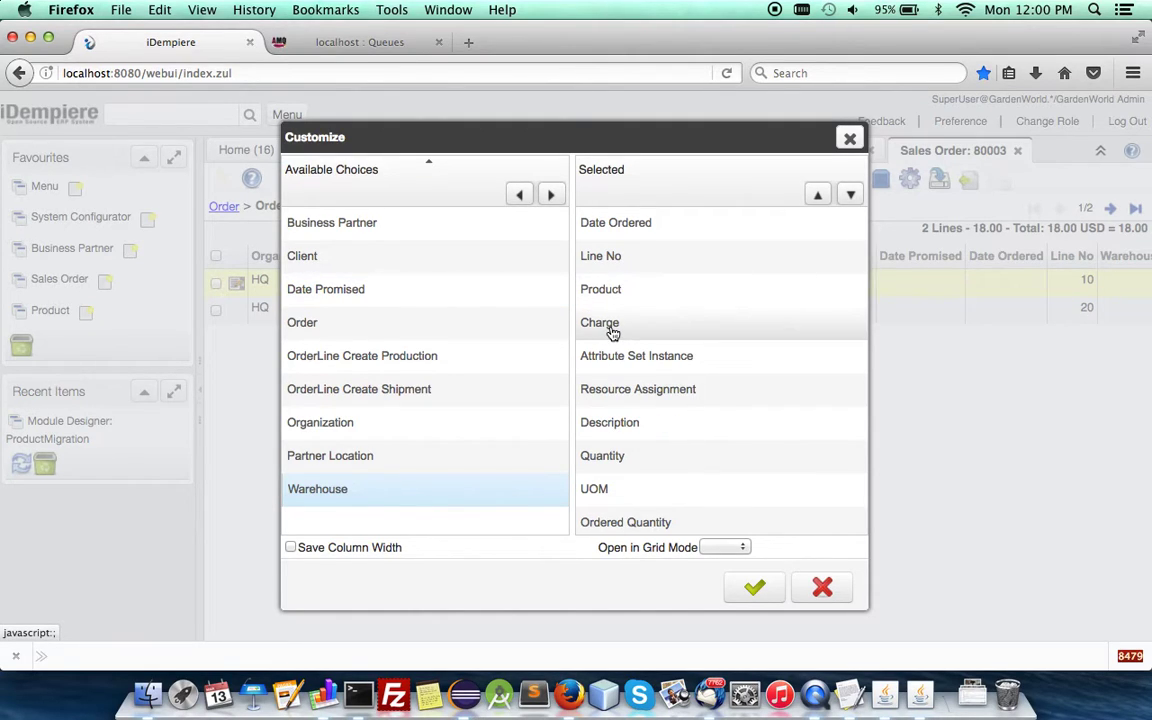
{"action": "double_click", "coordinate": [612, 324]}
{"action": "double_click", "coordinate": [612, 324]}
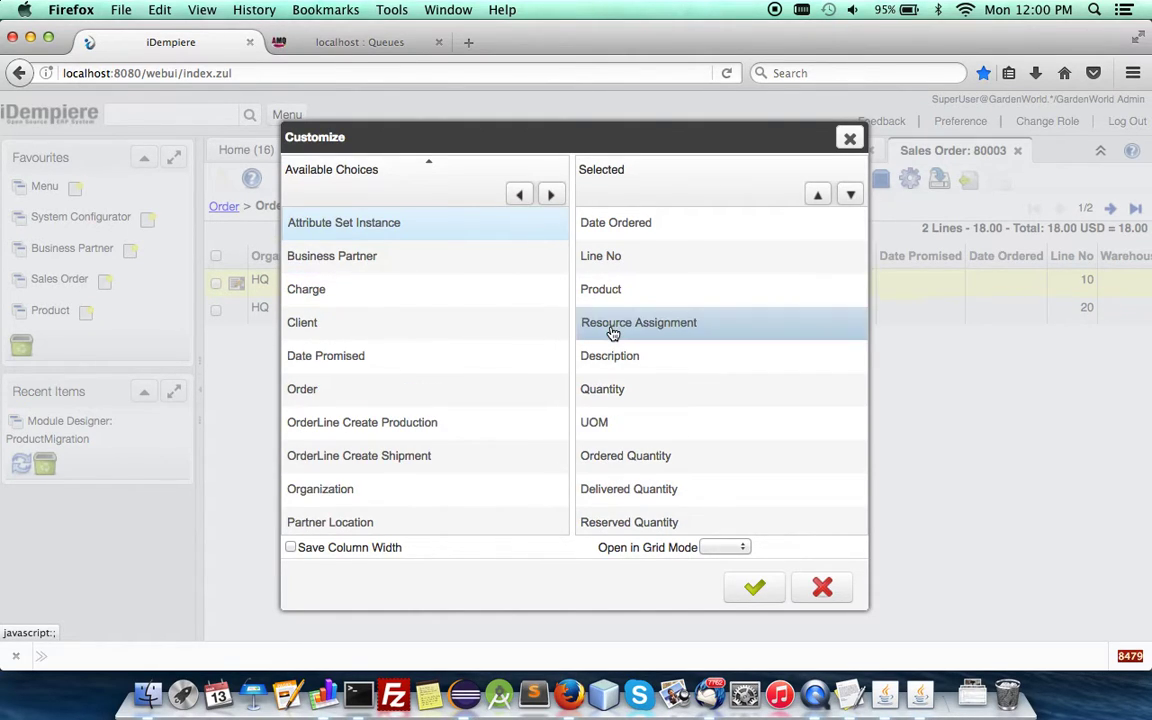
{"action": "double_click", "coordinate": [612, 324]}
{"action": "double_click", "coordinate": [612, 328]}
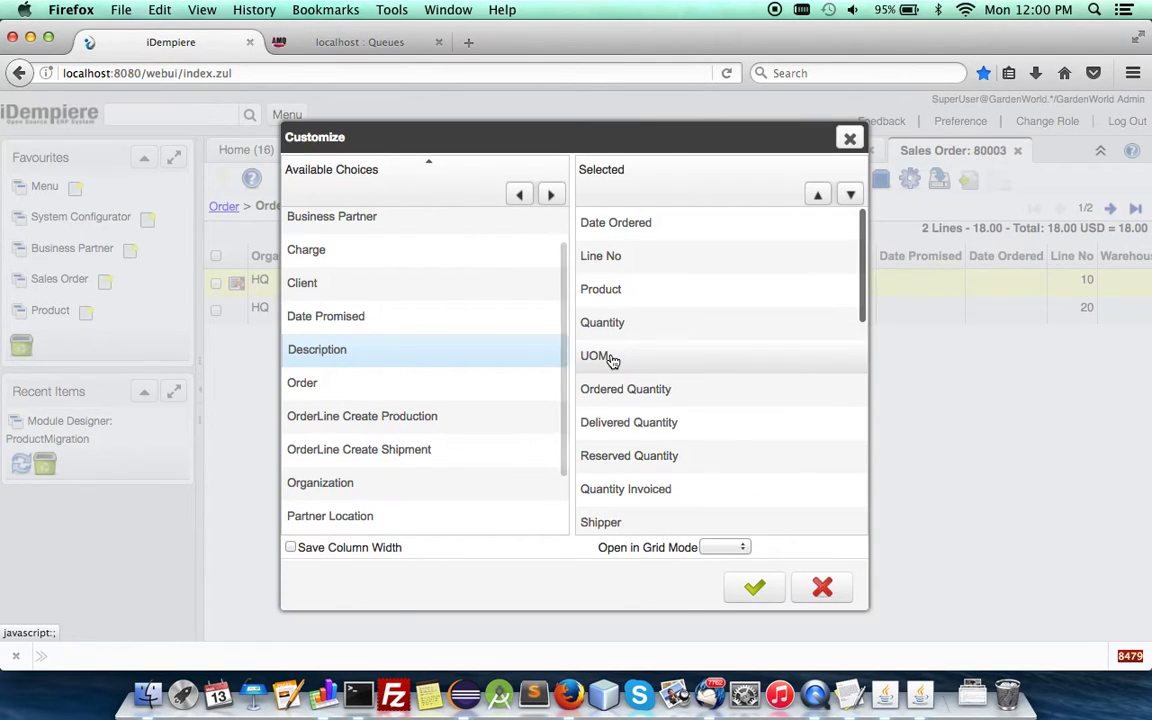
- Hide Delivered, Reserved and Invoiced quantities, Shipper, Freight Amount, Project, Activity, Campaign and user-element columns
{"action": "left_click", "coordinate": [617, 427]}
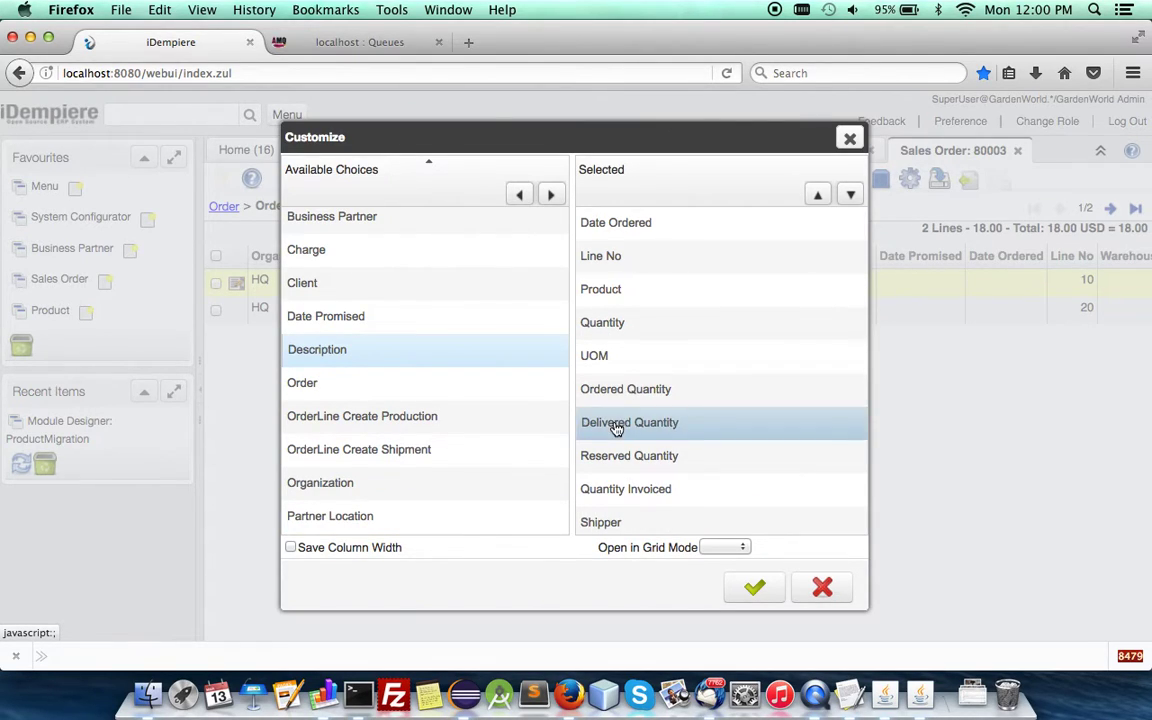
{"action": "double_click", "coordinate": [617, 427]}
{"action": "left_click", "coordinate": [617, 427]}
{"action": "double_click", "coordinate": [617, 427]}
{"action": "left_click", "coordinate": [617, 427]}
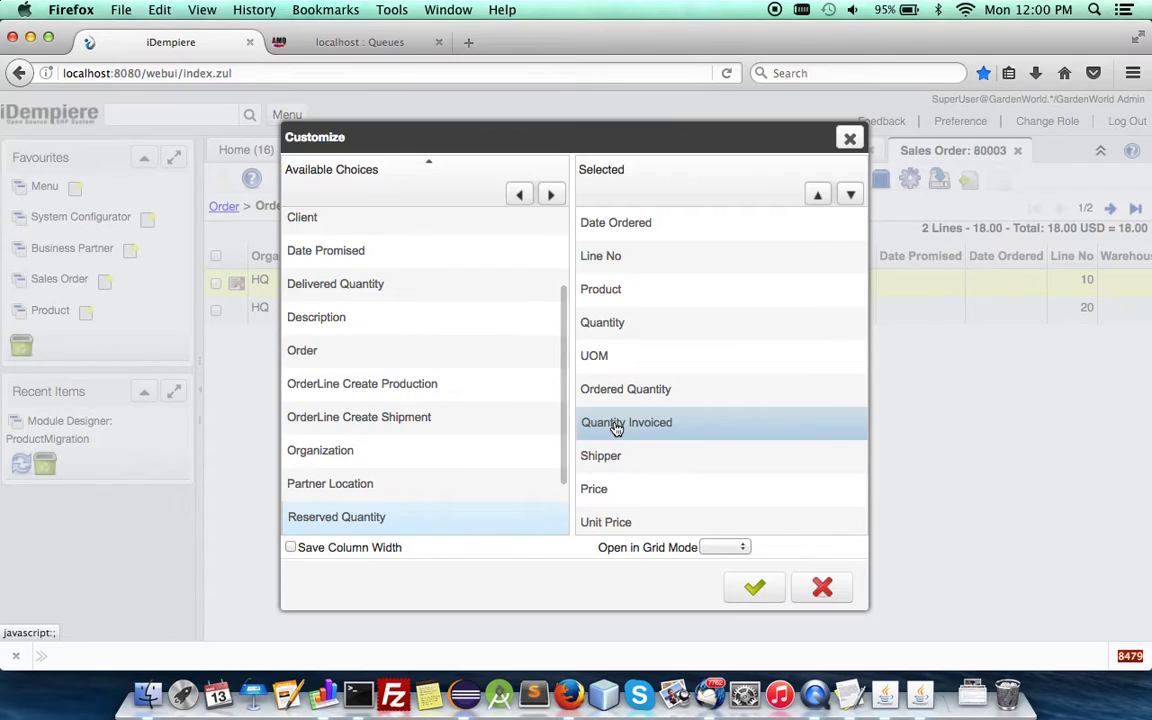
{"action": "double_click", "coordinate": [617, 427]}
{"action": "double_click", "coordinate": [617, 427]}
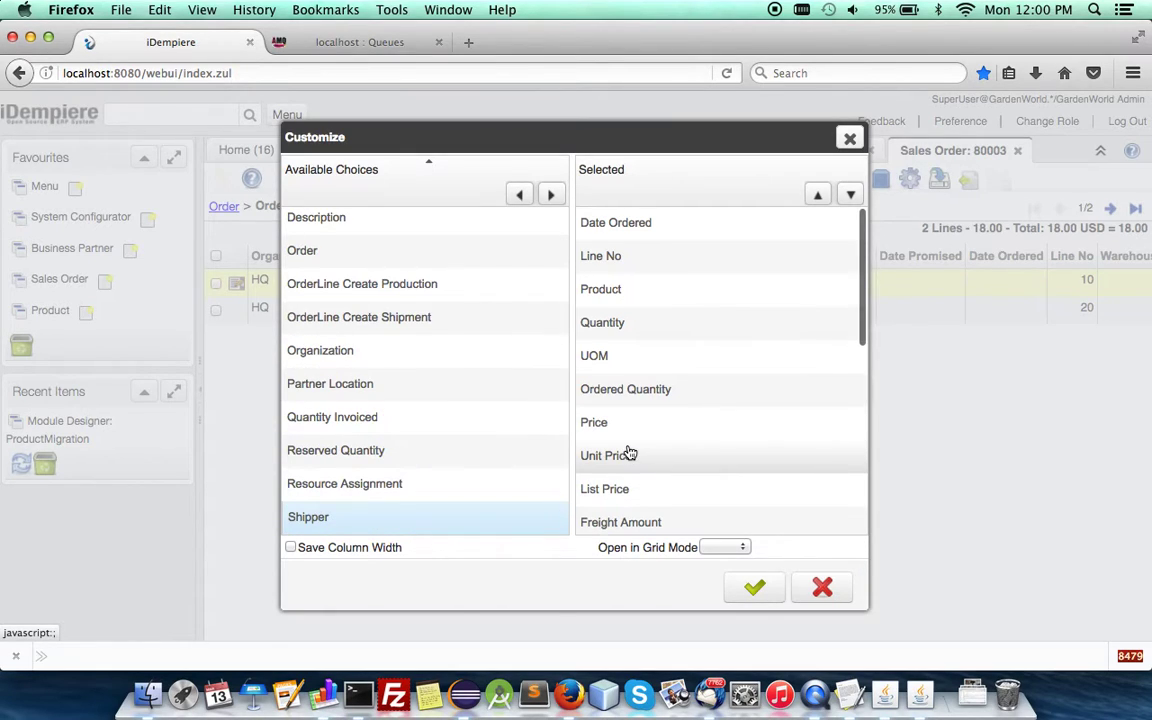
{"action": "scroll", "coordinate": [625, 440], "scroll_direction": "down", "scroll_amount": 3}
{"action": "double_click", "coordinate": [609, 404]}
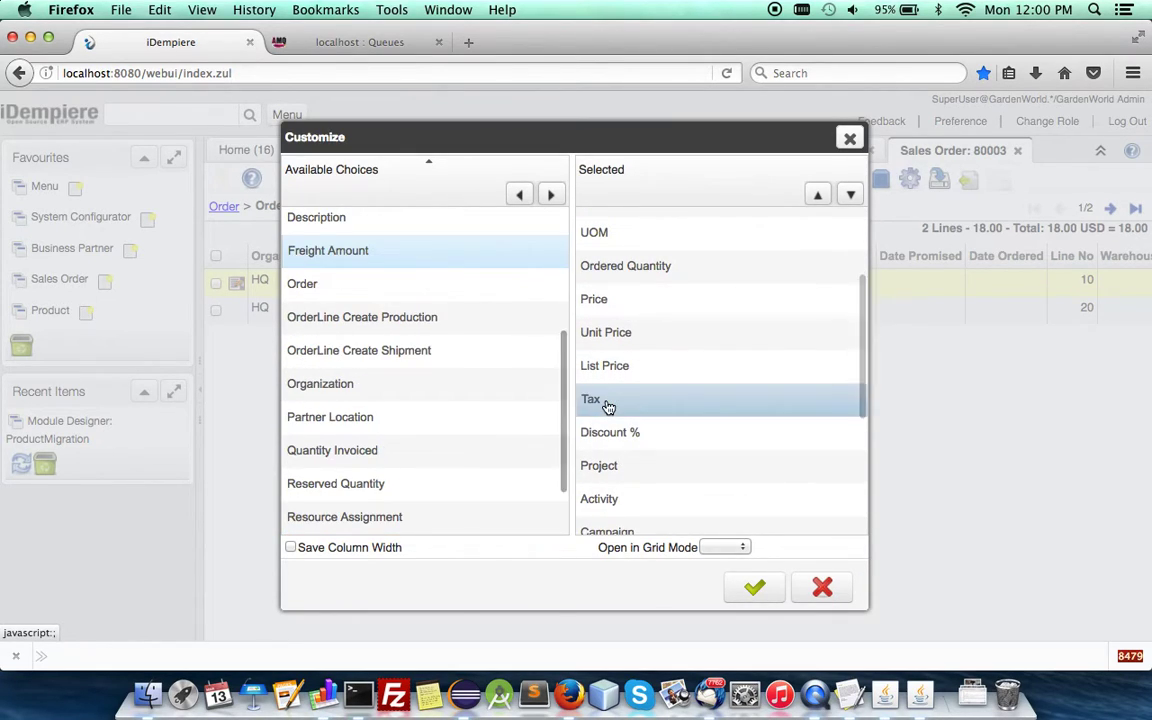
{"action": "double_click", "coordinate": [613, 468]}
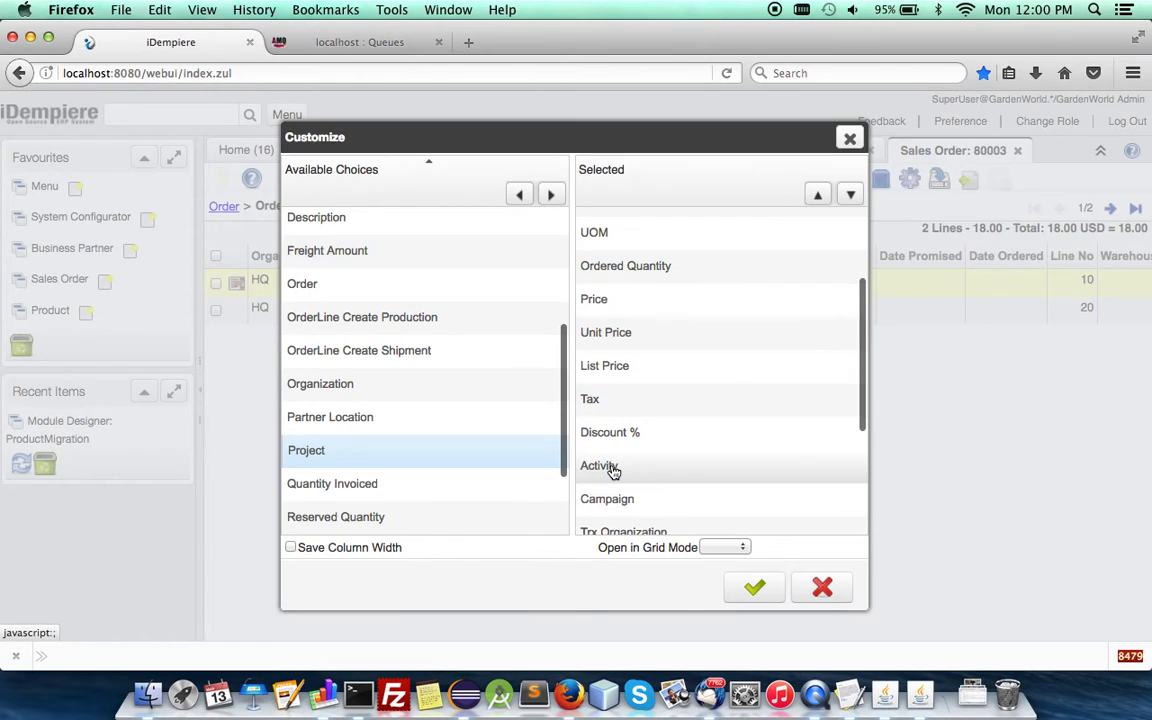
{"action": "double_click", "coordinate": [613, 468]}
{"action": "double_click", "coordinate": [613, 468]}
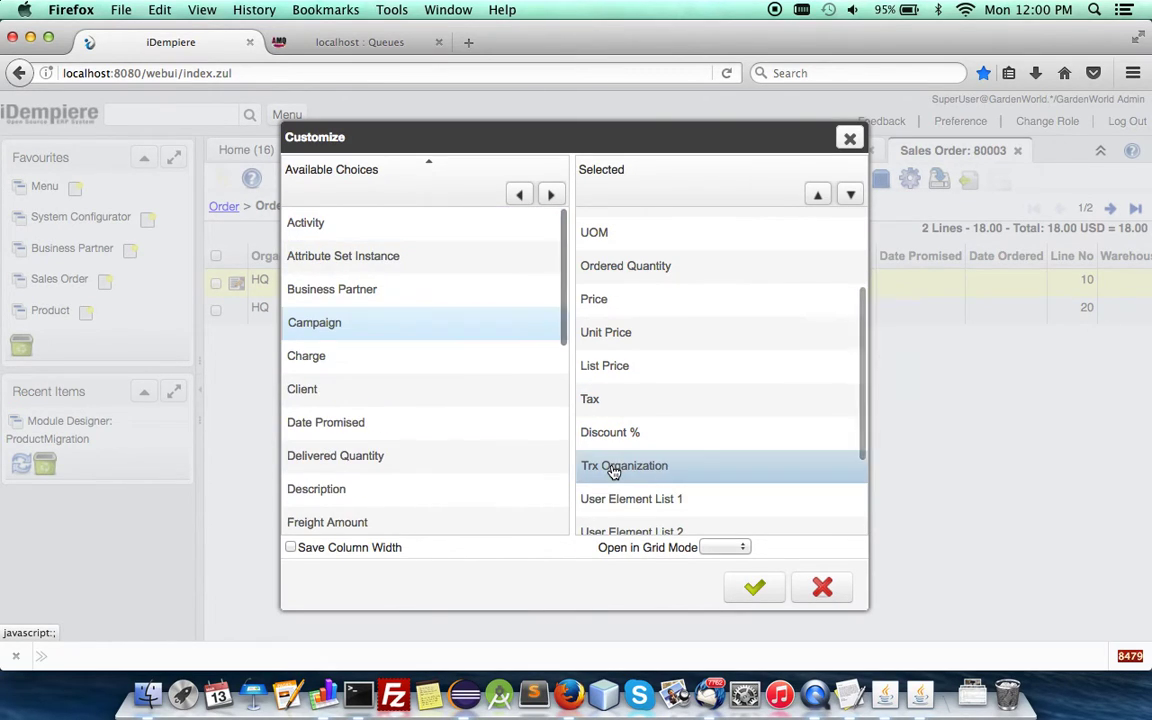
{"action": "double_click", "coordinate": [613, 468]}
{"action": "double_click", "coordinate": [613, 468]}
{"action": "double_click", "coordinate": [613, 468]}
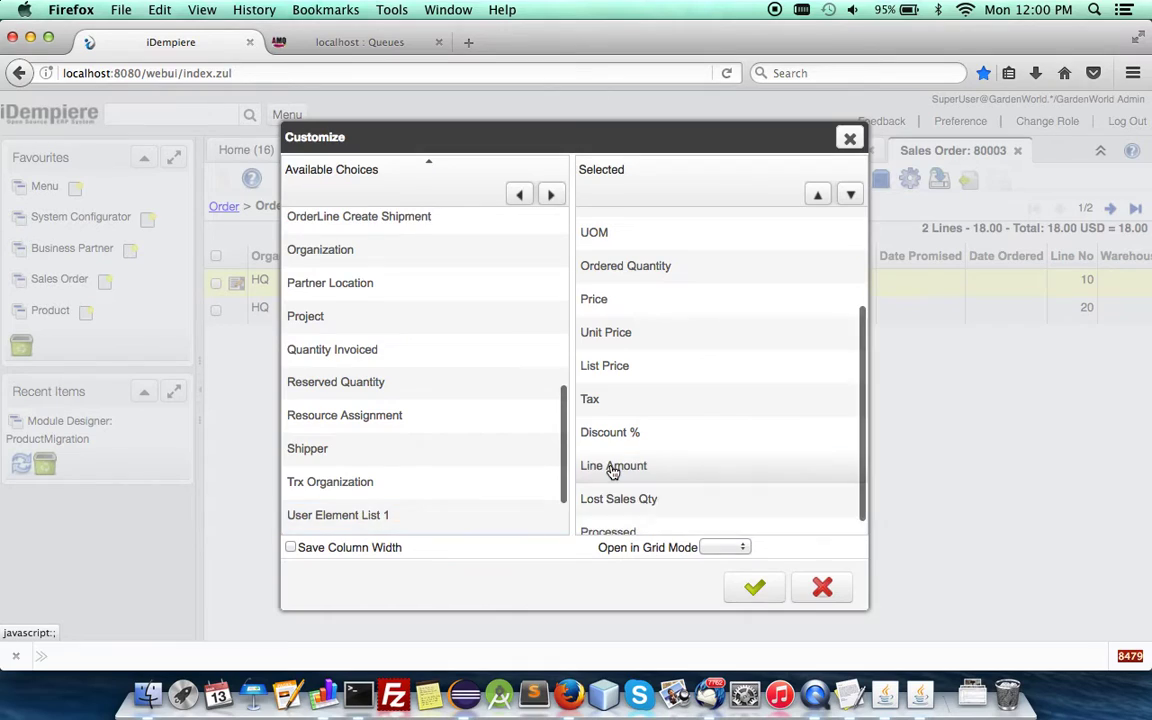
- Hide Lost Sales Qty and Processed, tick Save Column Width, and apply the layout
{"action": "left_click", "coordinate": [614, 501]}
{"action": "double_click", "coordinate": [614, 501]}
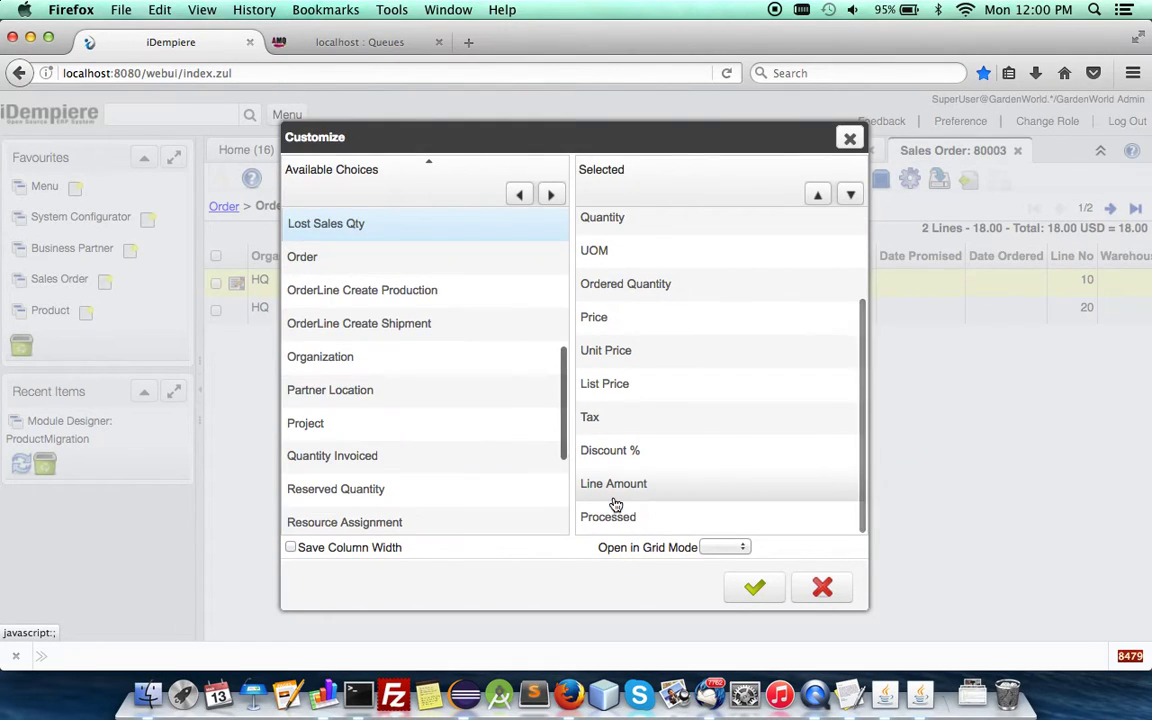
{"action": "left_click", "coordinate": [584, 519]}
{"action": "double_click", "coordinate": [584, 519]}
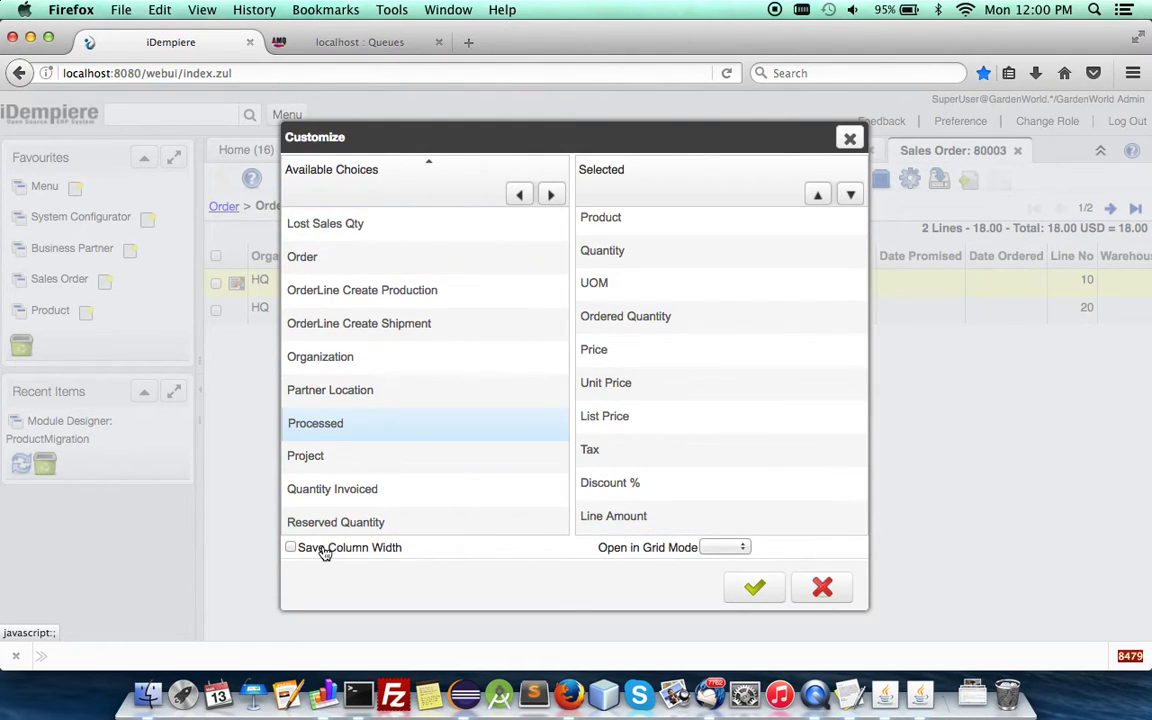
{"action": "left_click", "coordinate": [292, 547]}
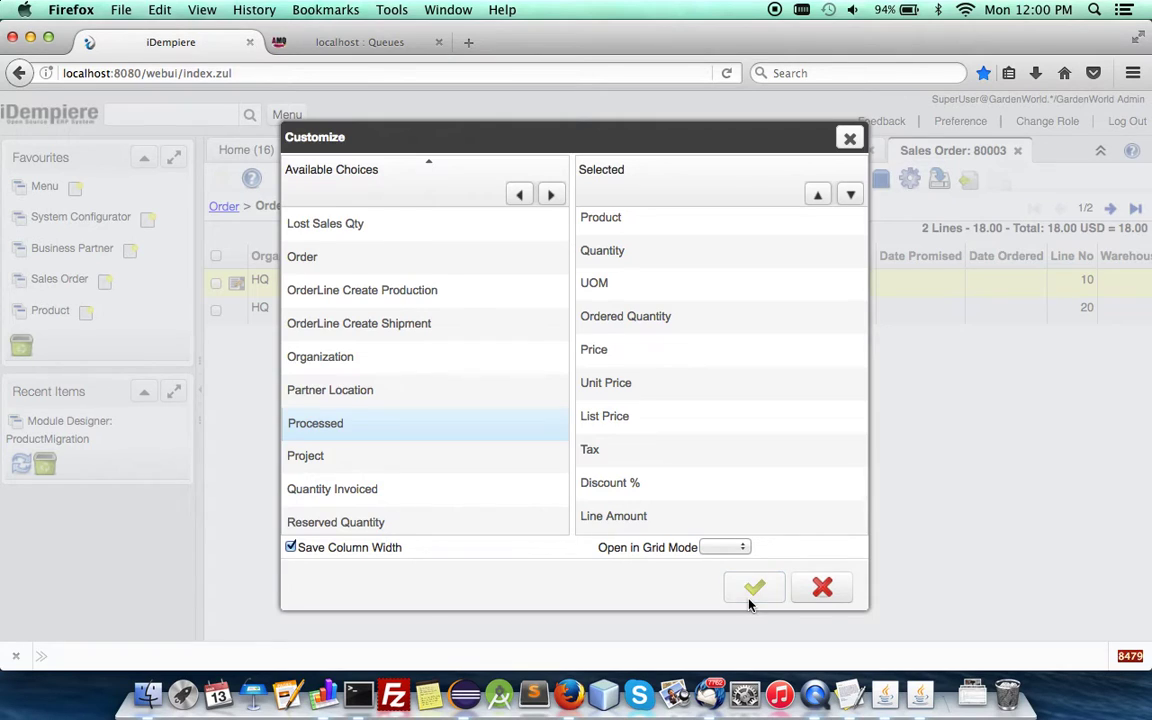
{"action": "left_click", "coordinate": [751, 599]}
- Collapse the side panel to widen the order-line grid, then go to uniCenta oPOS
{"action": "left_click", "coordinate": [200, 397]}
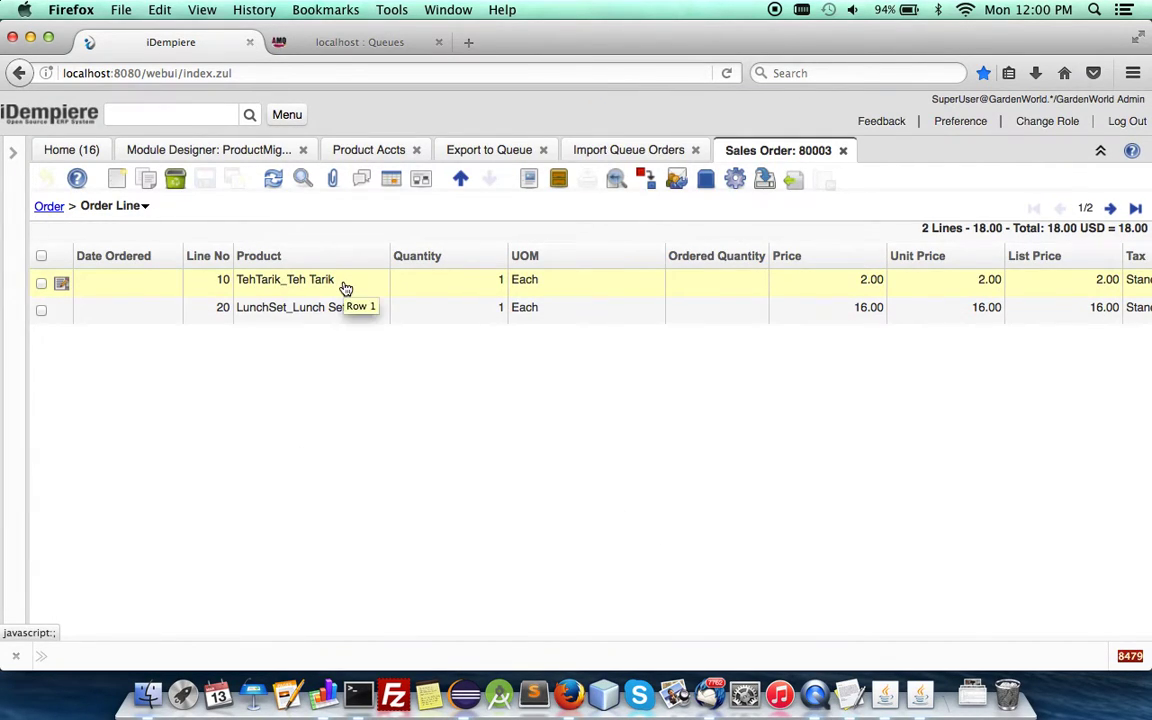
{"action": "left_click", "coordinate": [357, 46]}
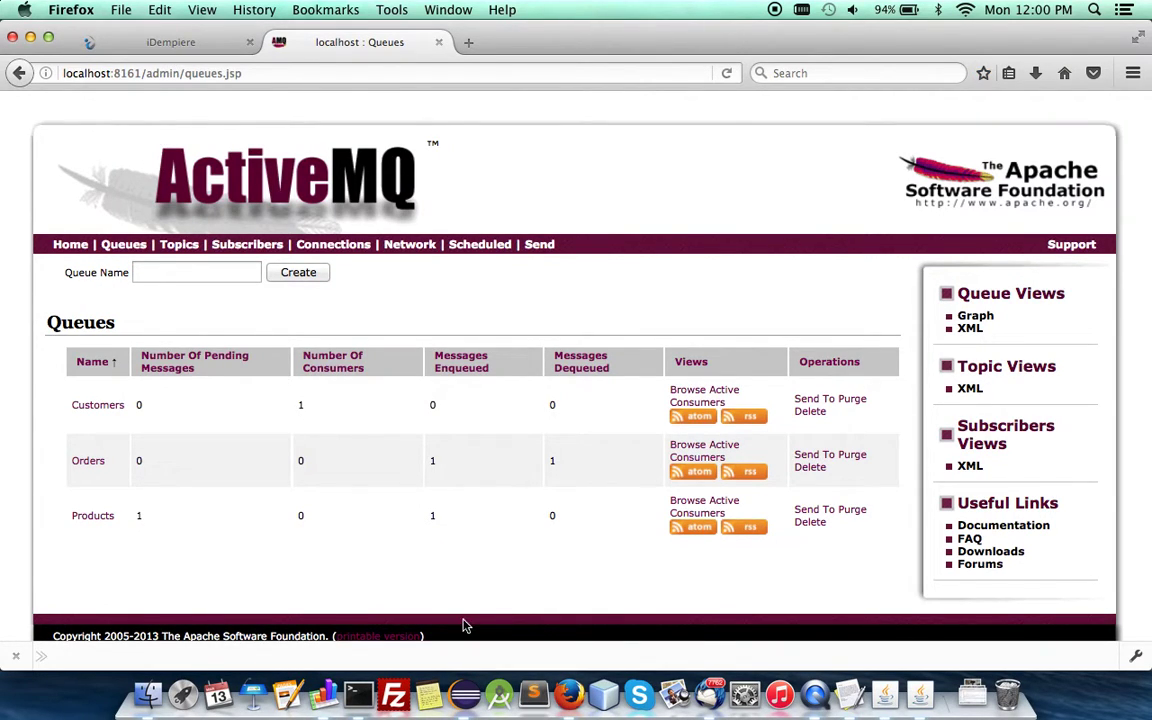
{"action": "left_click", "coordinate": [884, 700]}
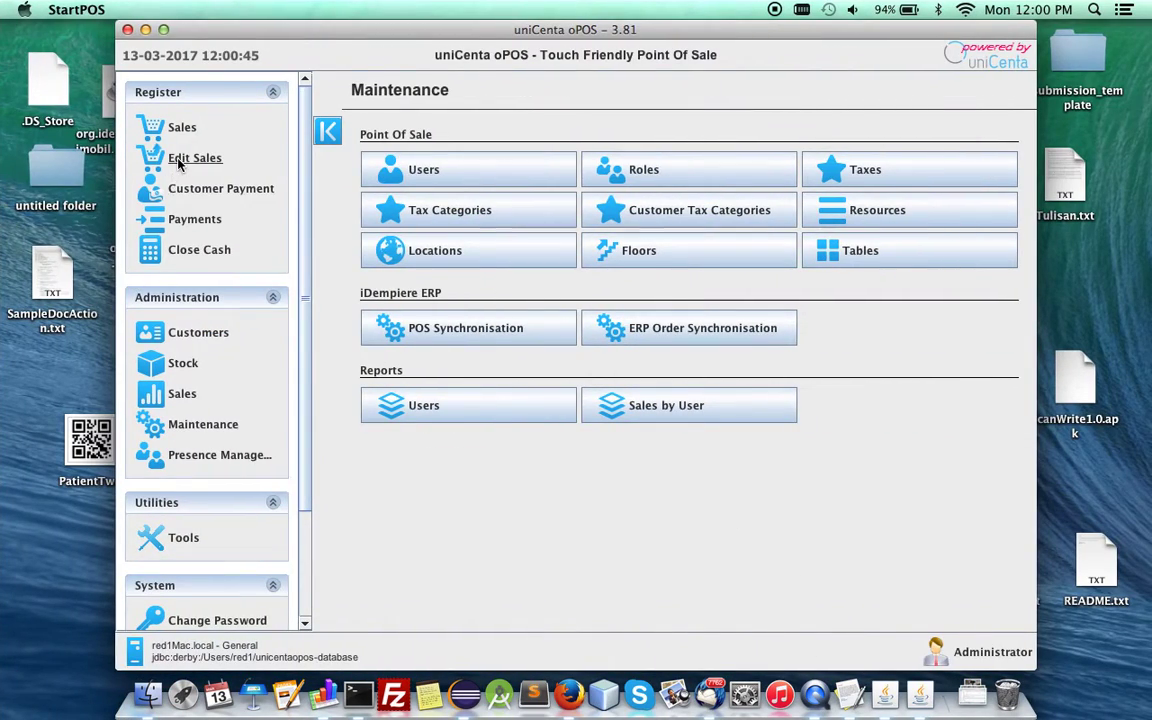
- Find and preview stored sales ticket 2 in Edit Sales, then return to iDempiere's order lines
{"action": "left_click", "coordinate": [180, 162]}
{"action": "left_click", "coordinate": [578, 105]}
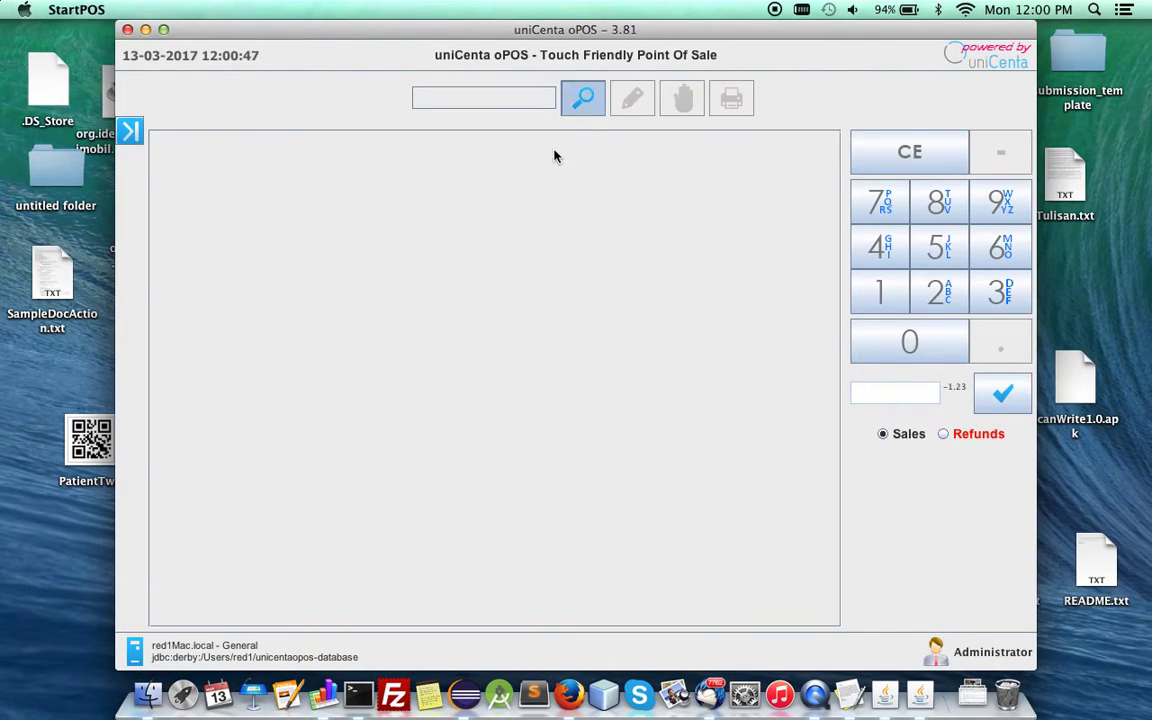
{"action": "left_click", "coordinate": [517, 356]}
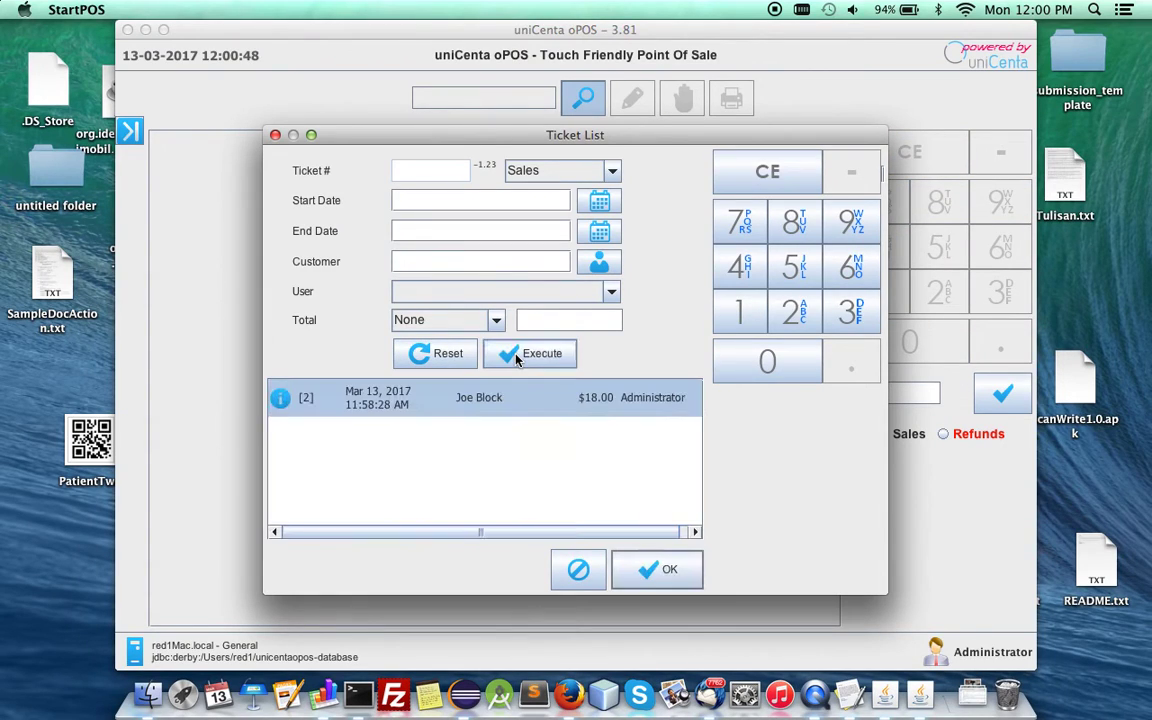
{"action": "double_click", "coordinate": [390, 401]}
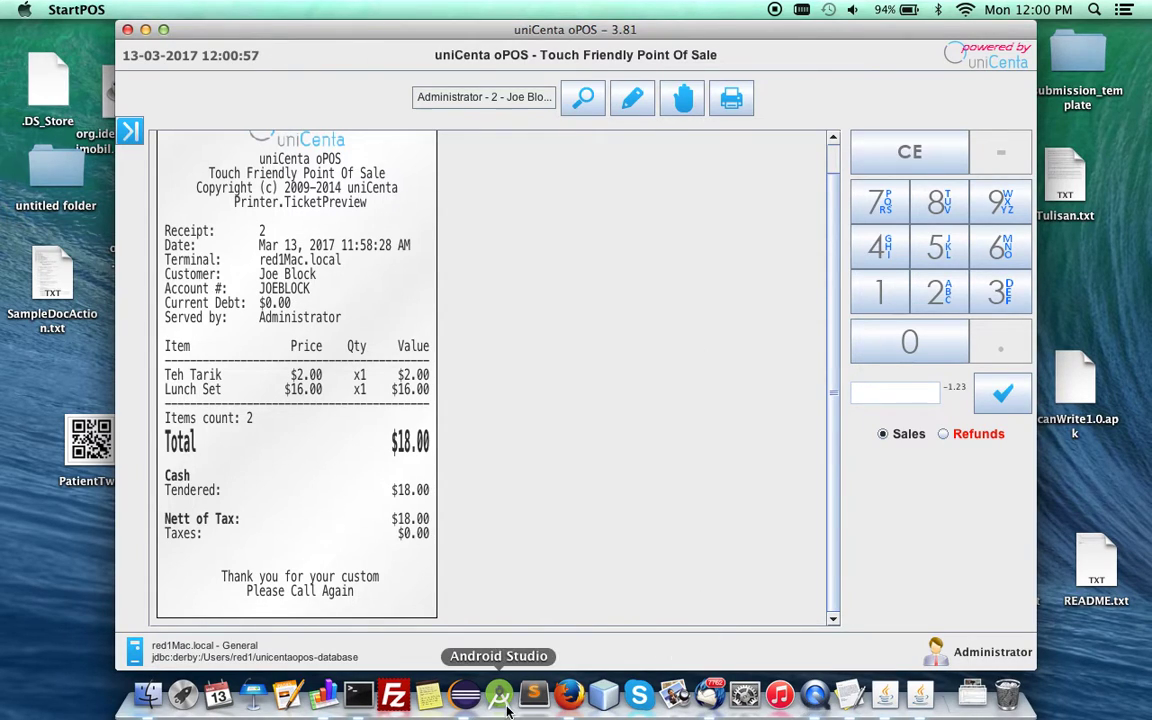
{"action": "left_click", "coordinate": [567, 692]}
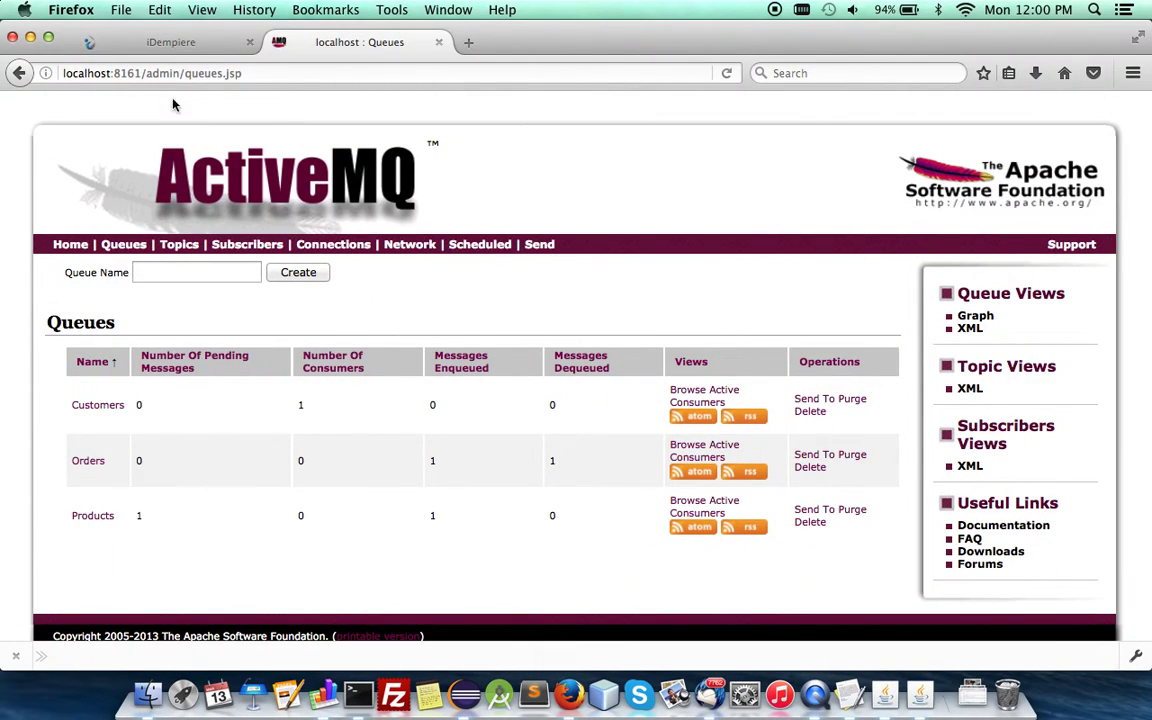
{"action": "left_click", "coordinate": [155, 46]}
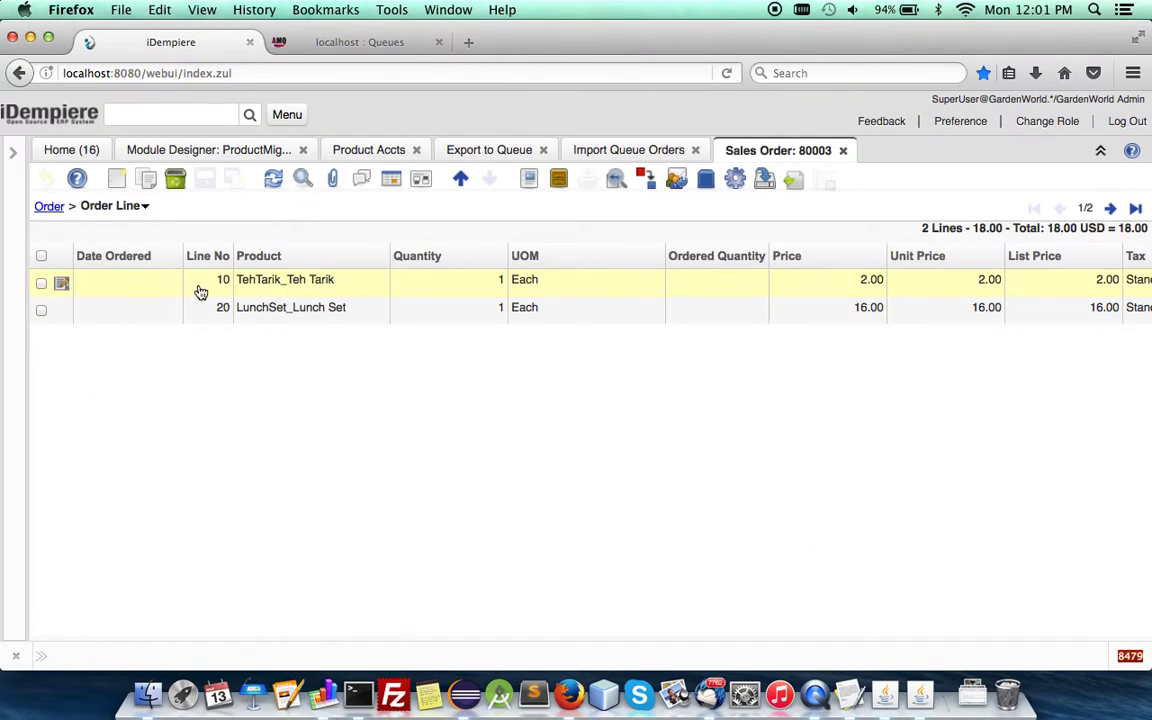
- Narrow the Date Ordered, UOM and Quantity columns, sort by UOM, and open Document Action
{"action": "left_click_drag", "start_coordinate": [182, 253], "coordinate": [140, 255]}
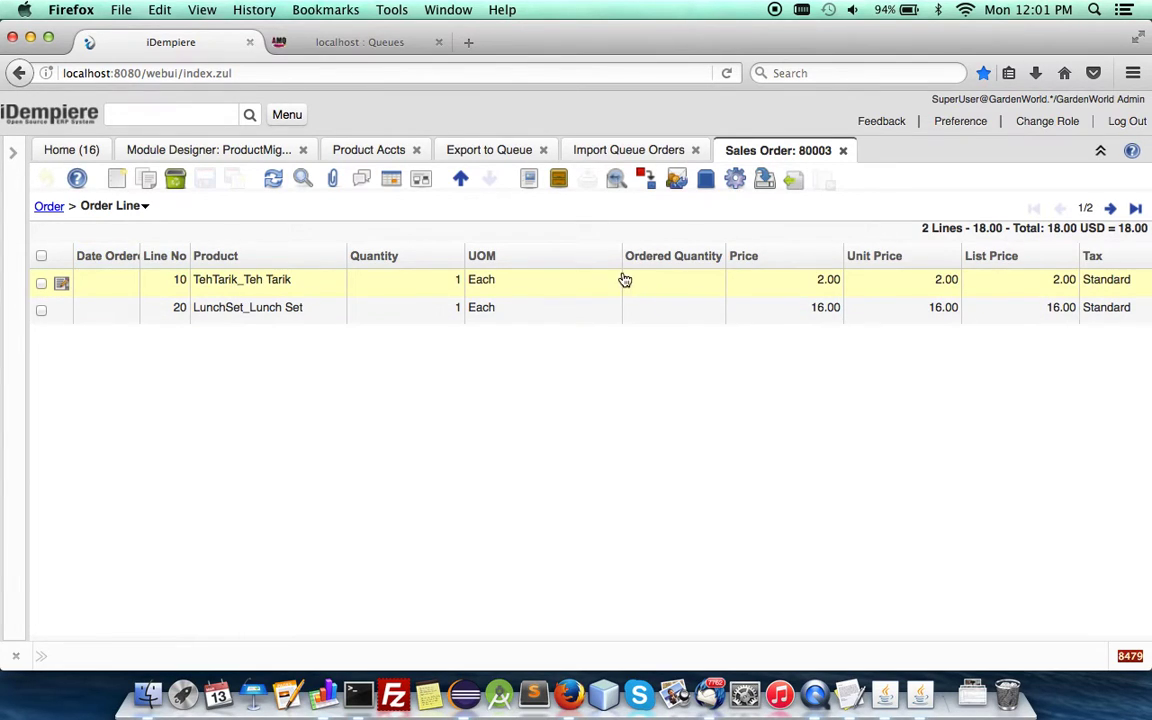
{"action": "left_click_drag", "start_coordinate": [621, 259], "coordinate": [557, 262]}
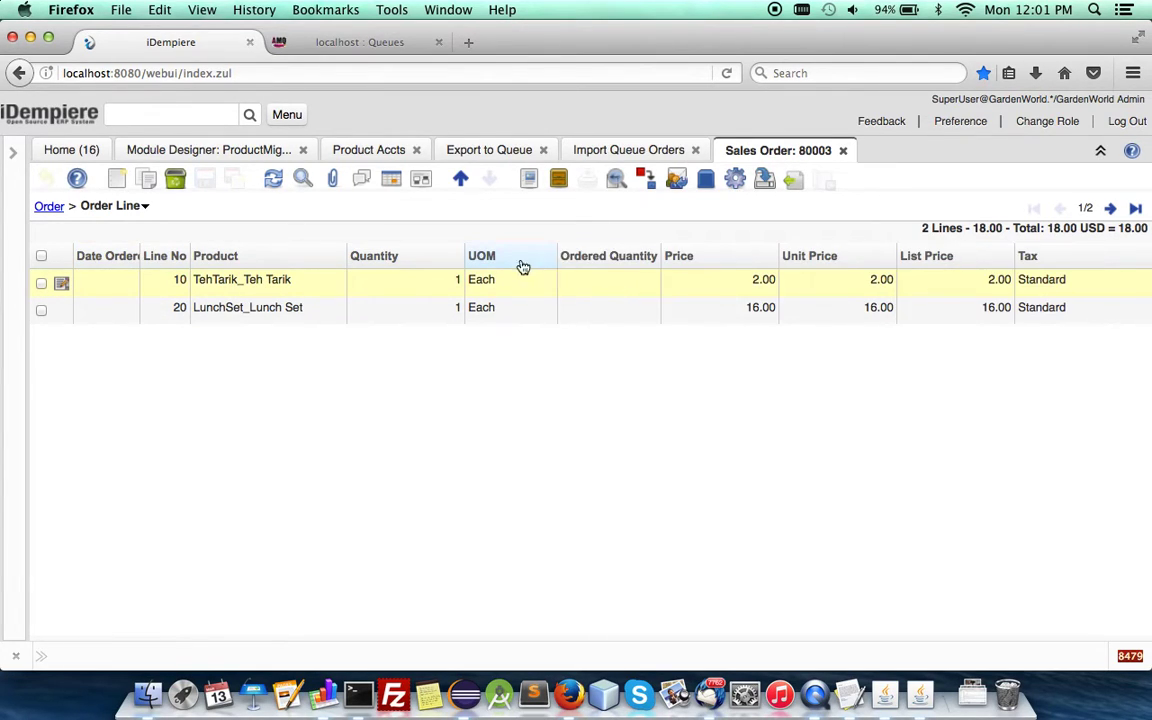
{"action": "left_click", "coordinate": [457, 255]}
{"action": "left_click_drag", "start_coordinate": [461, 250], "coordinate": [444, 257]}
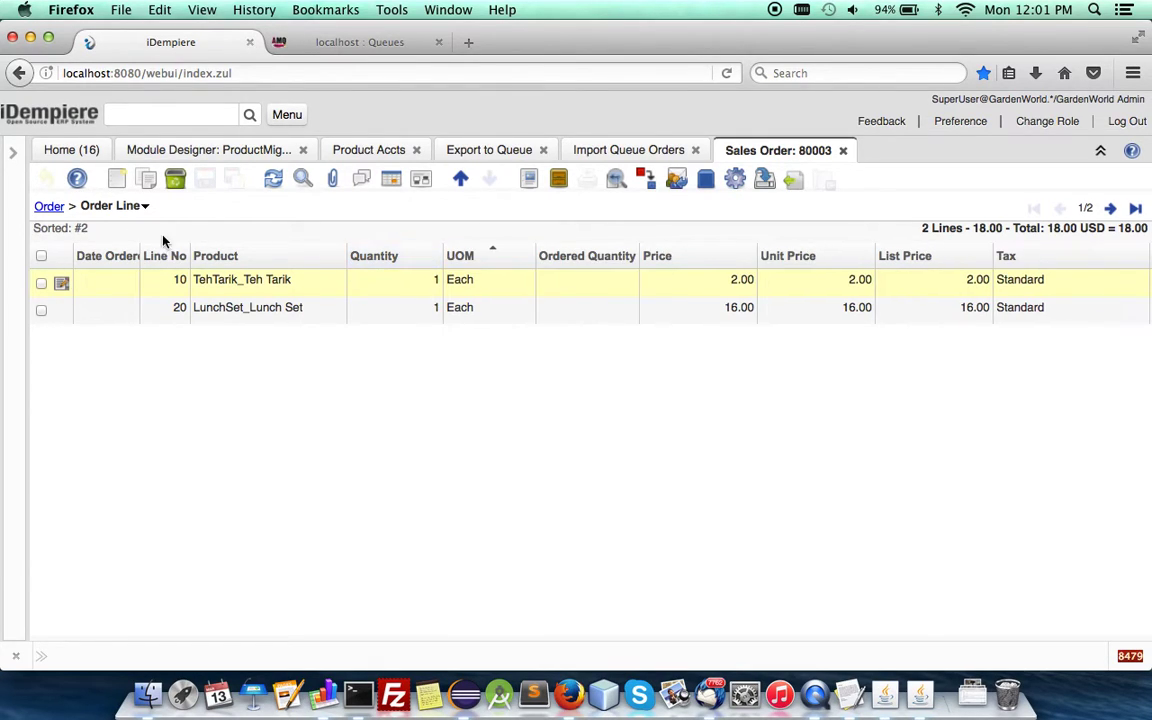
{"action": "left_click", "coordinate": [52, 210]}
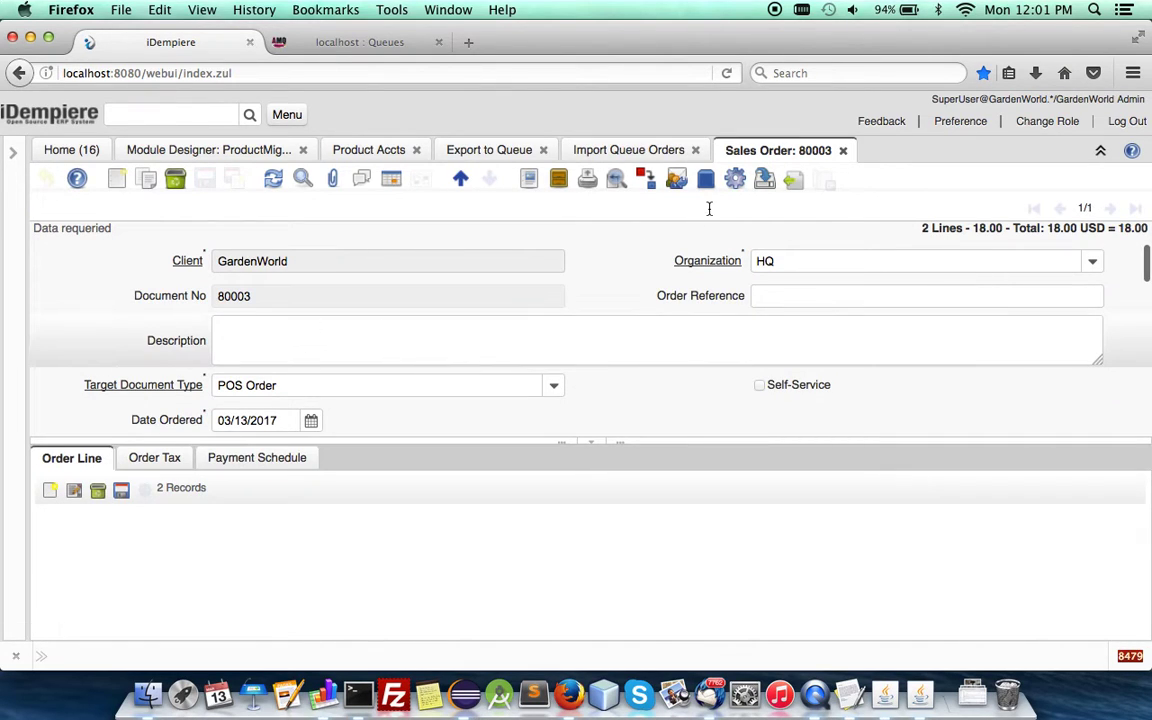
{"action": "scroll", "coordinate": [843, 375], "scroll_direction": "down", "scroll_amount": 10}
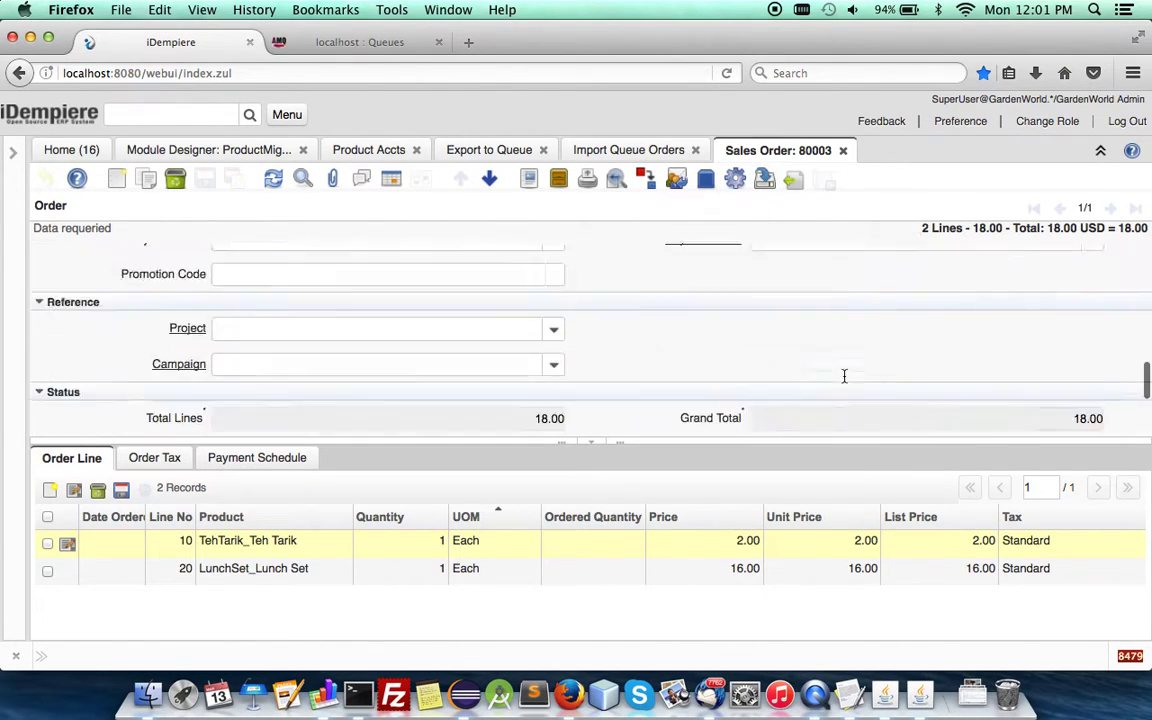
{"action": "left_click", "coordinate": [870, 352]}
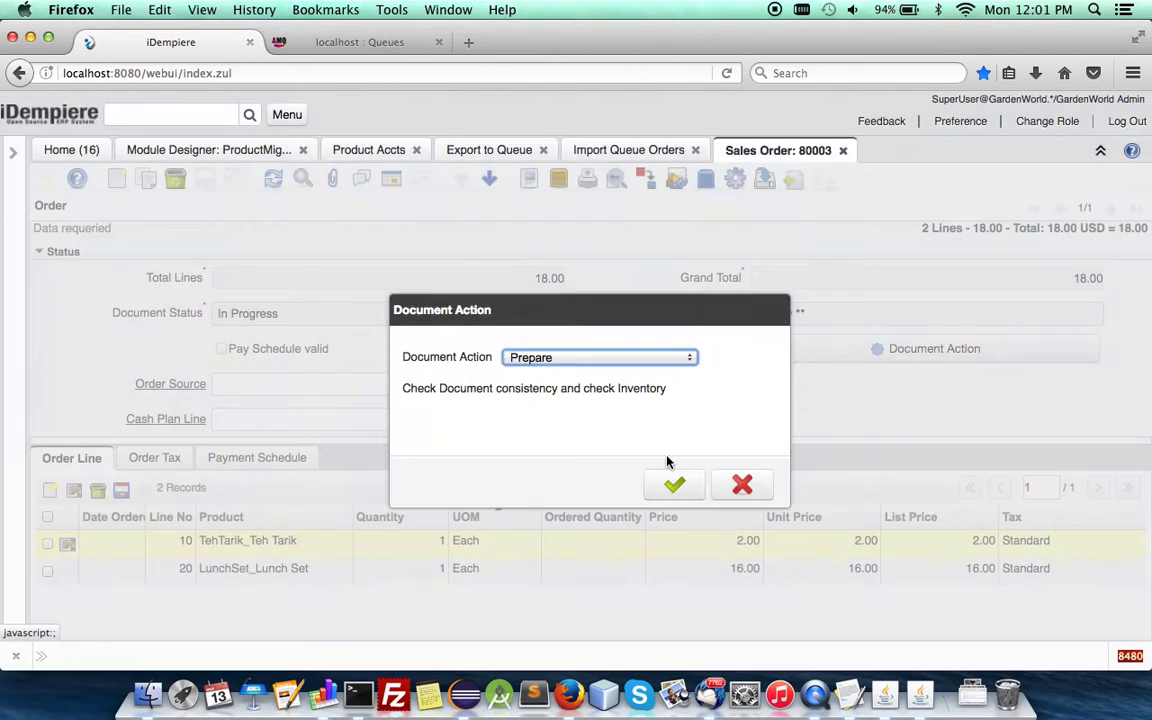
- Set the Document Action to Complete and confirm, then open the order's exploded line items
{"action": "left_click", "coordinate": [632, 362]}
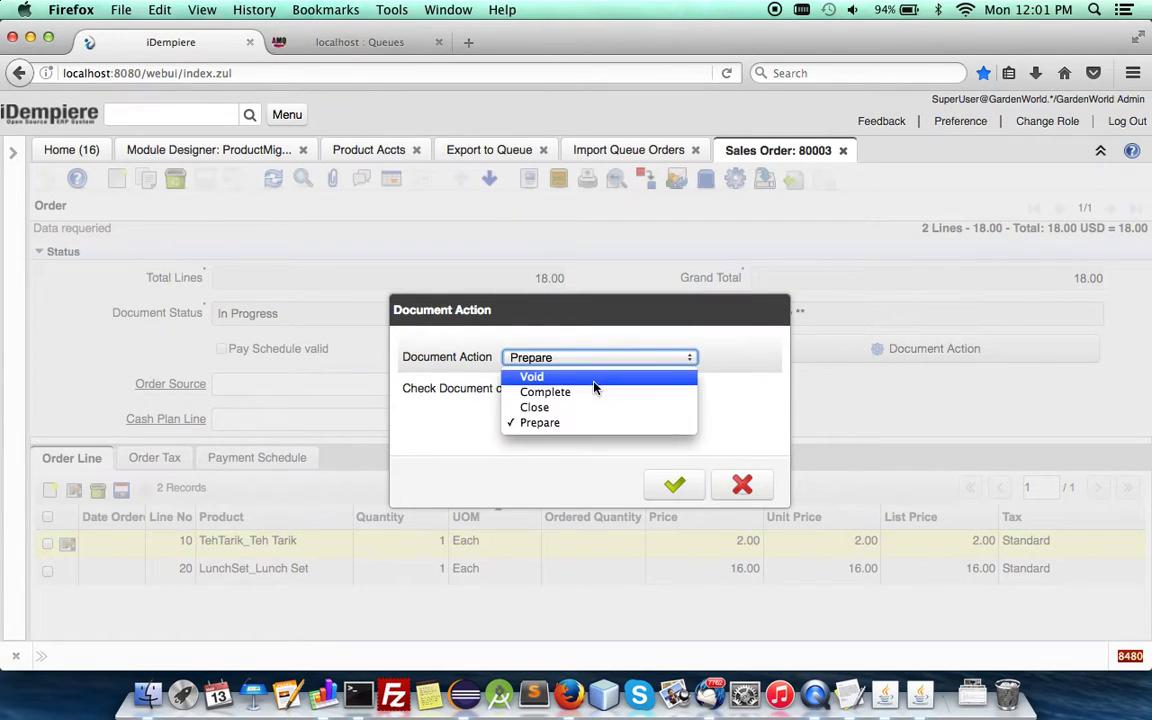
{"action": "left_click", "coordinate": [572, 392]}
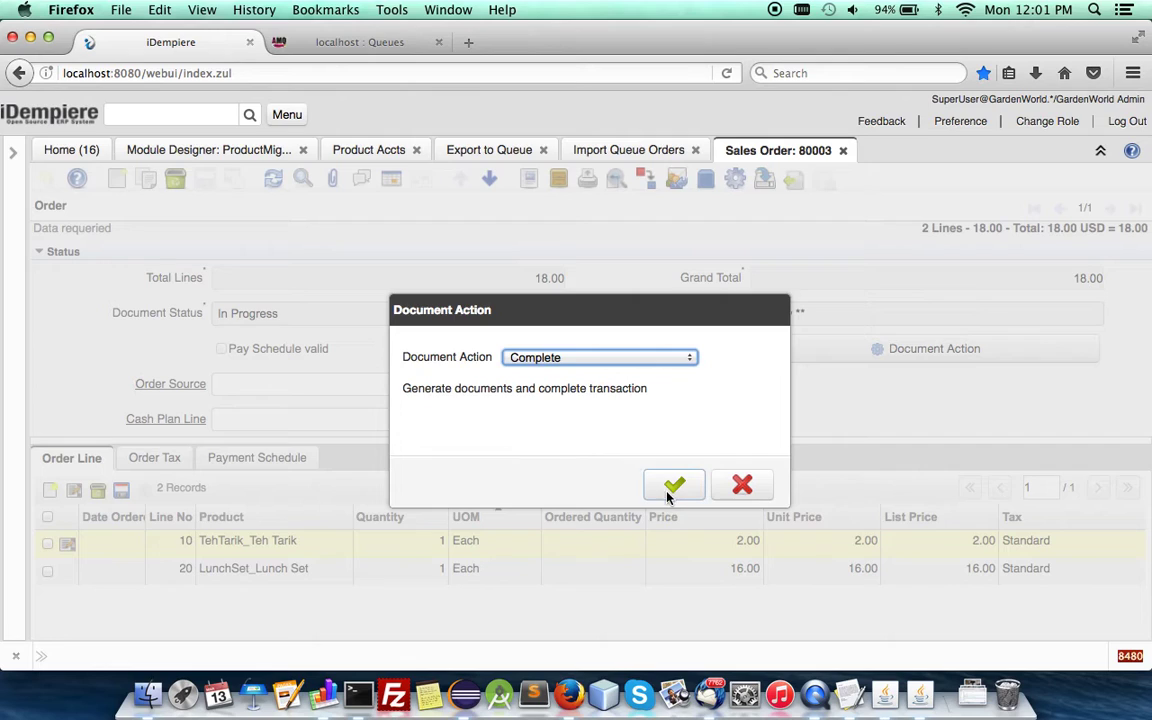
{"action": "left_click", "coordinate": [673, 485]}
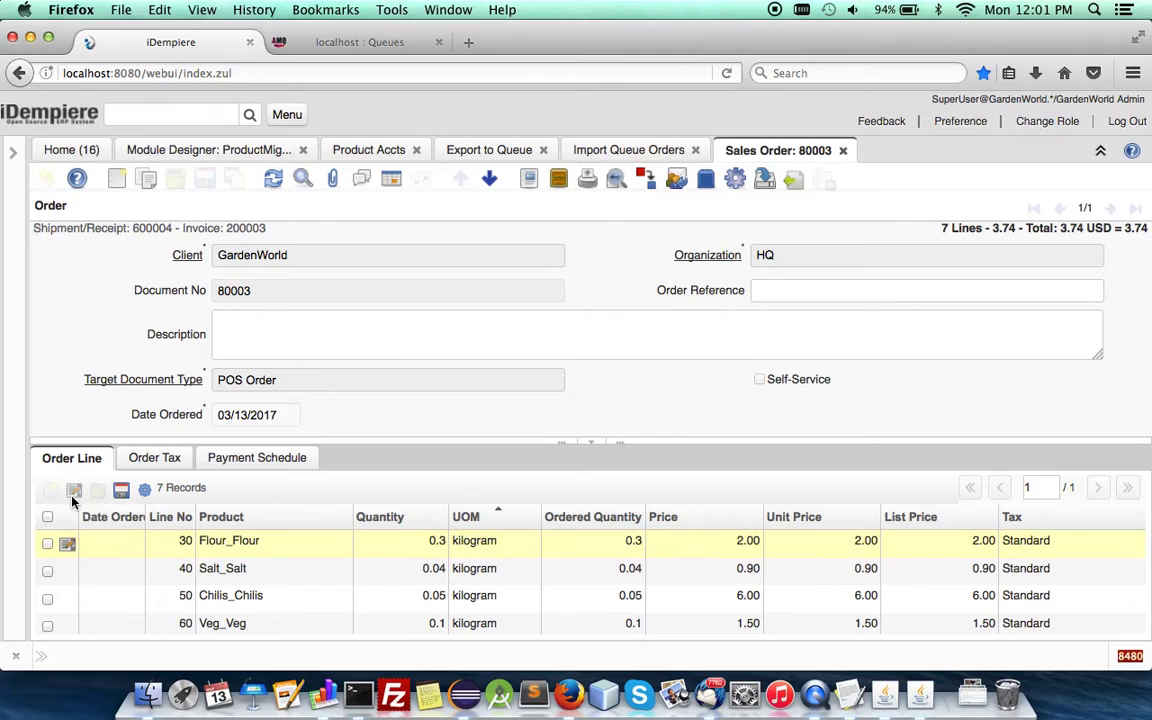
{"action": "key", "text": "alt+Down"}
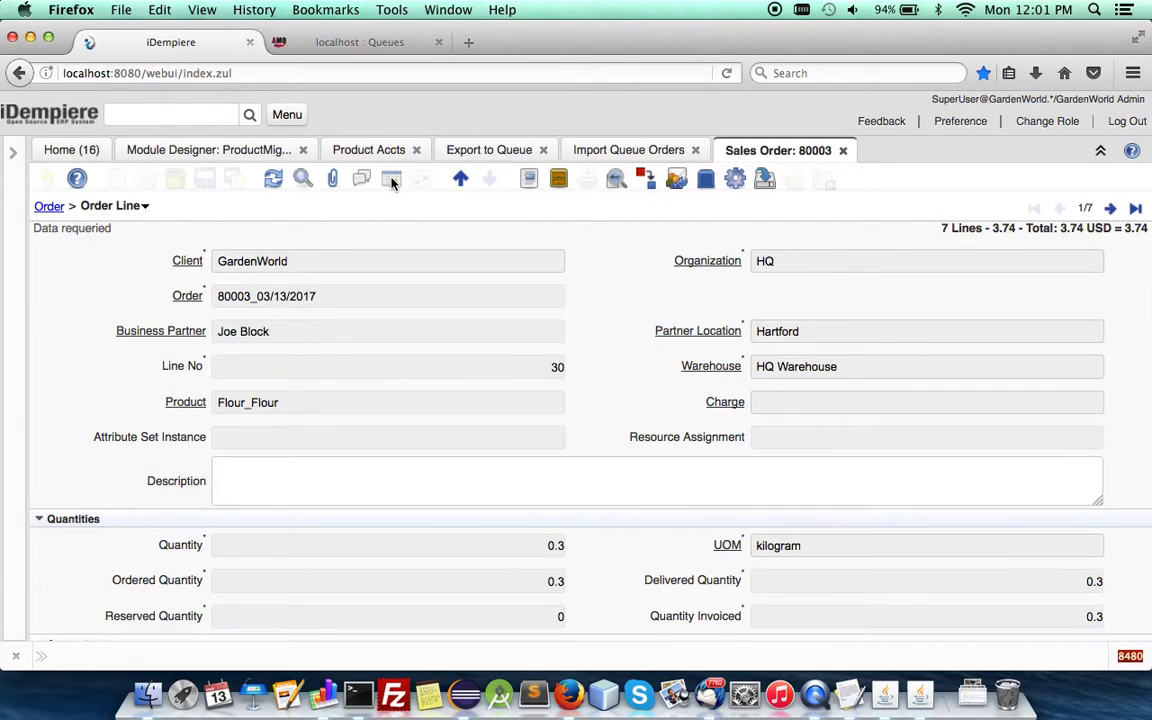
- Show Sales Order 80003's seven ingredient lines as a grid, narrowing columns so Discount and Line Amount fit
{"action": "left_click", "coordinate": [391, 178]}
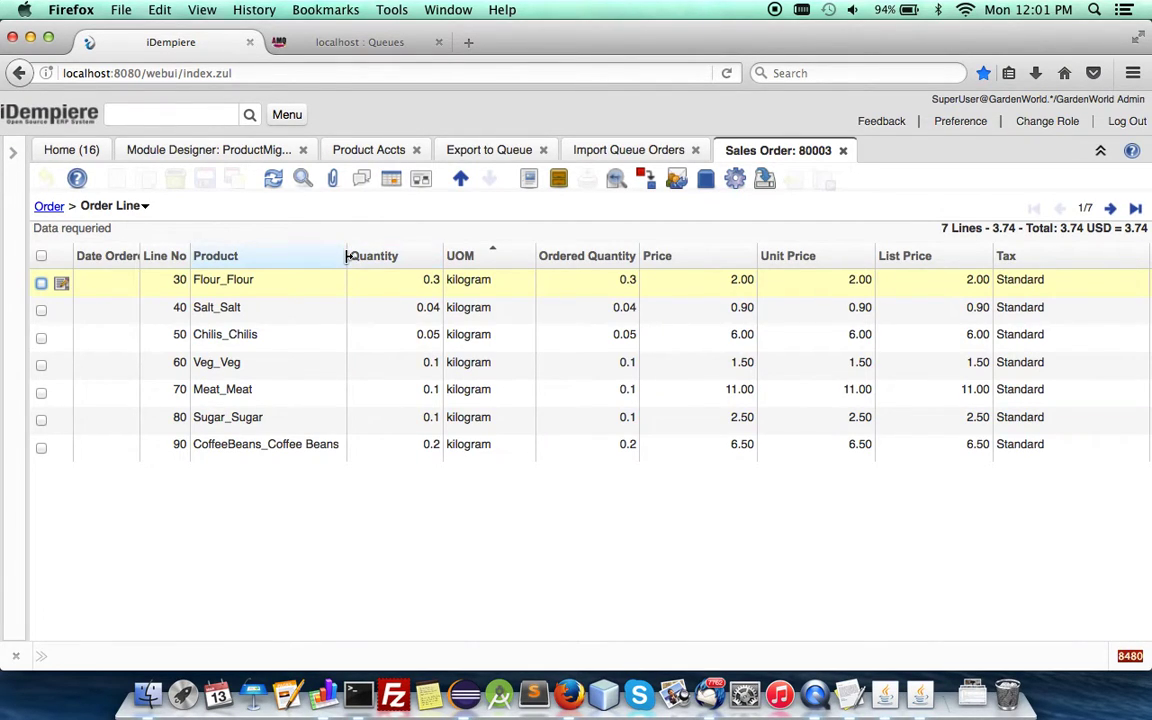
{"action": "left_click_drag", "start_coordinate": [346, 256], "coordinate": [333, 256]}
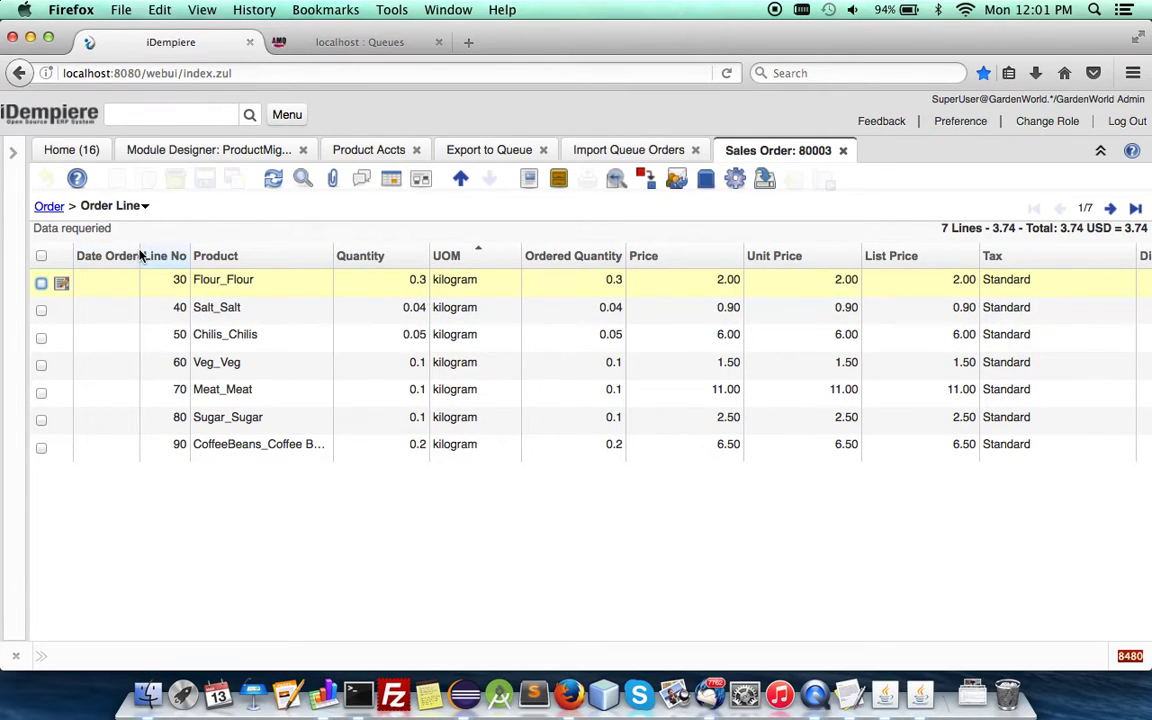
{"action": "left_click_drag", "start_coordinate": [133, 253], "coordinate": [110, 253]}
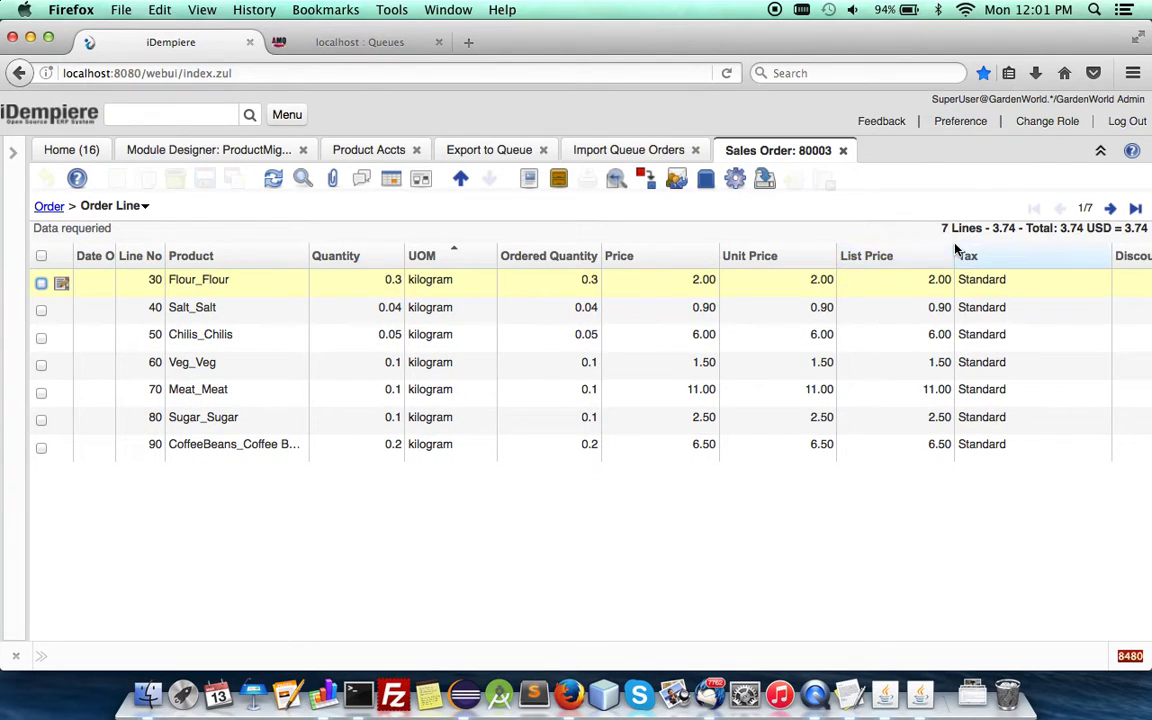
{"action": "left_click_drag", "start_coordinate": [954, 245], "coordinate": [655, 257]}
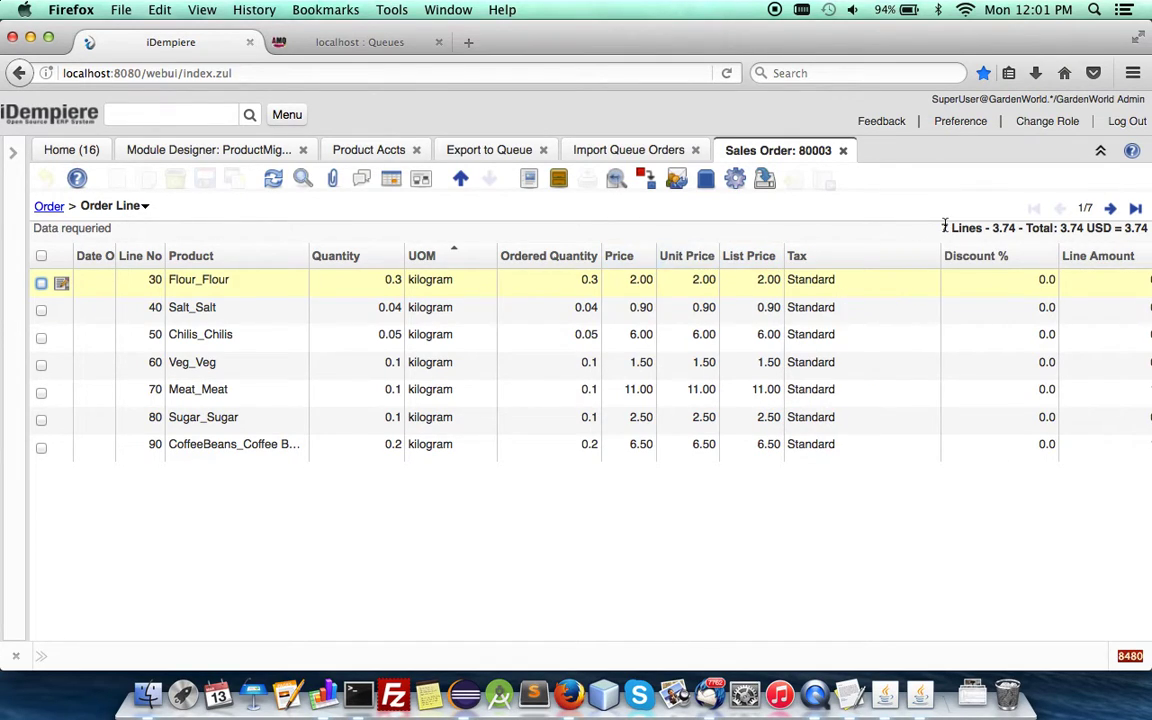
{"action": "left_click_drag", "start_coordinate": [940, 252], "coordinate": [864, 255]}
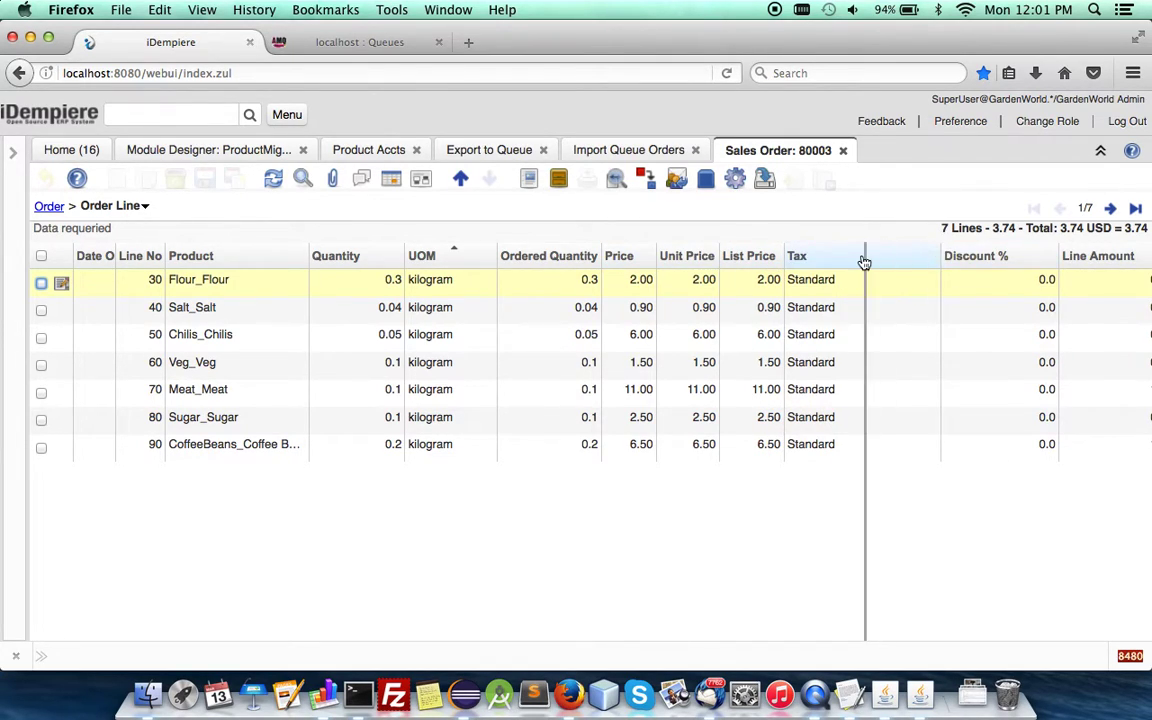
{"action": "left_click_drag", "start_coordinate": [1058, 256], "coordinate": [987, 261]}
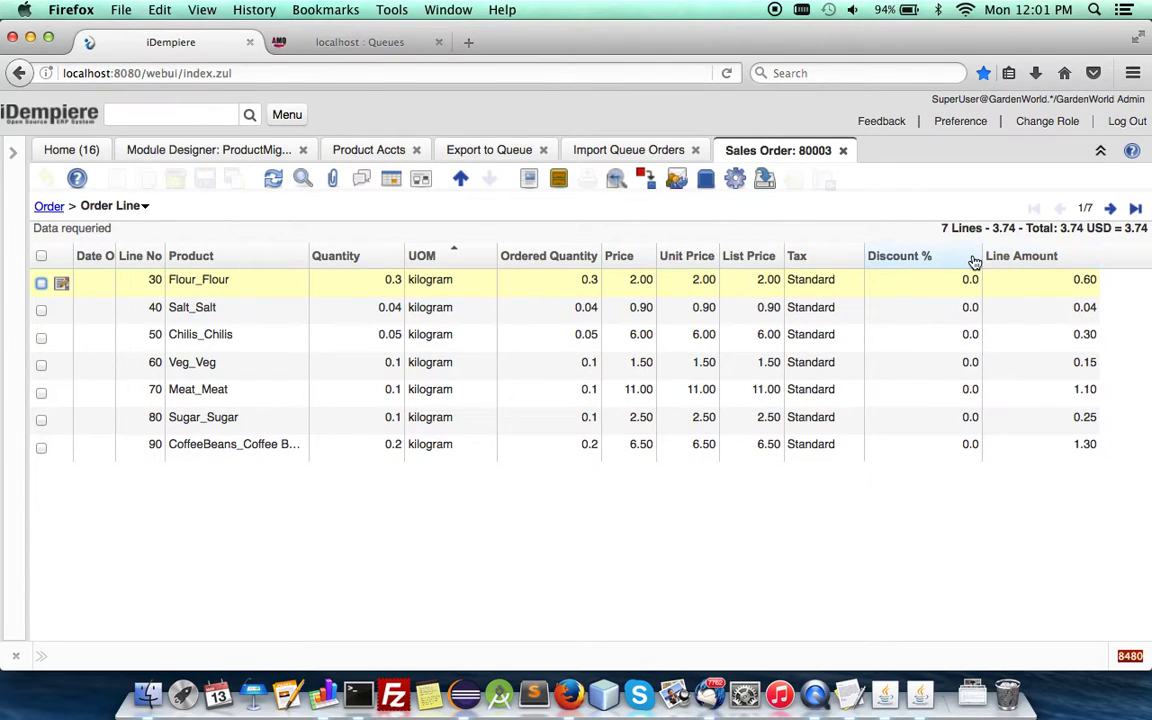
{"action": "left_click_drag", "start_coordinate": [922, 258], "coordinate": [920, 257]}
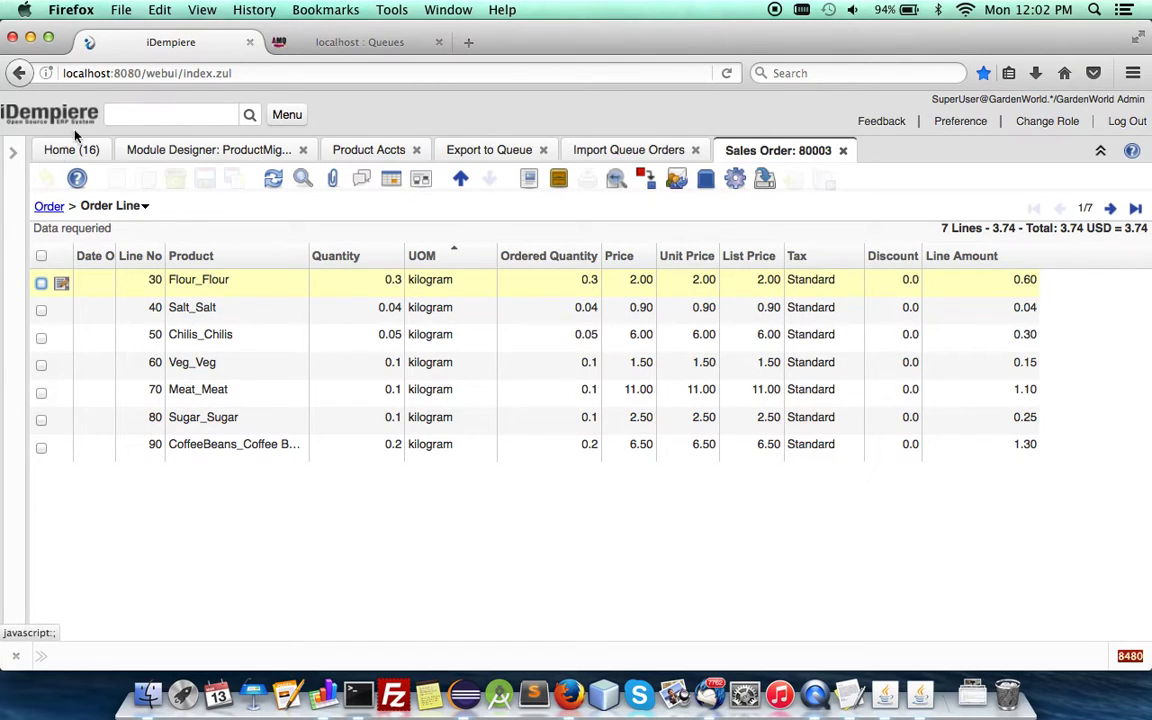
- Open the Replenish Report via a 'replenish' menu search, then show the ProductMigration workbook's later sheets
{"action": "left_click", "coordinate": [154, 108]}
{"action": "type", "text": "replenish"}
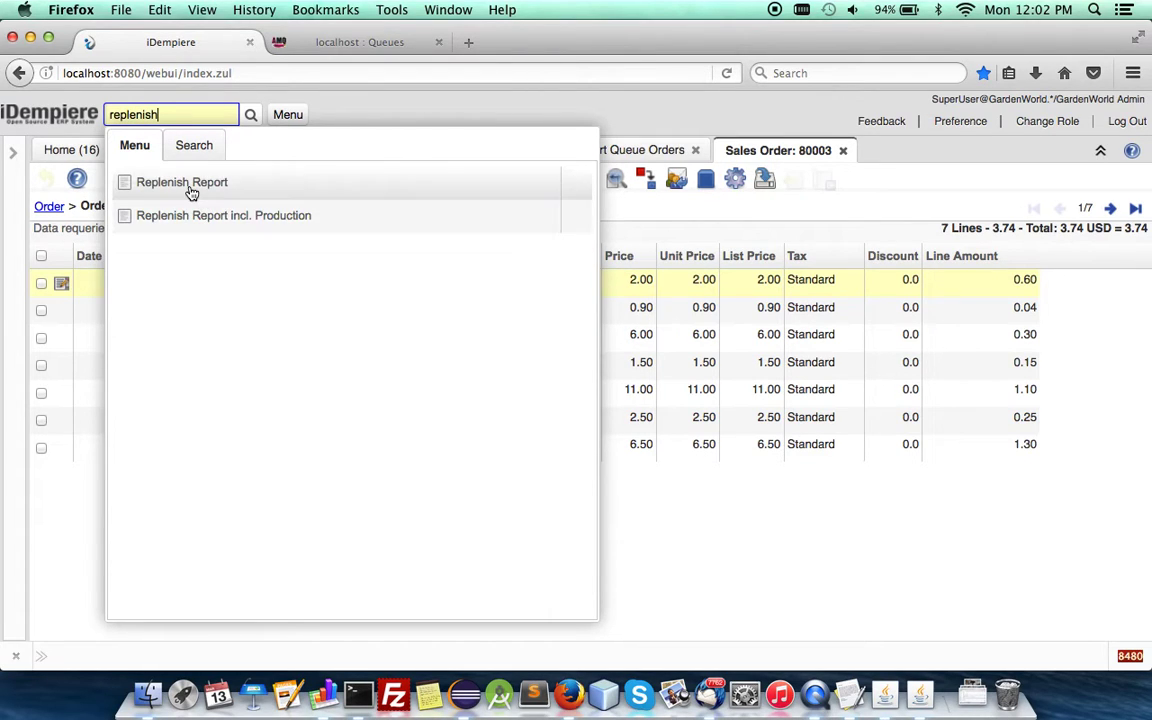
{"action": "left_click", "coordinate": [188, 188]}
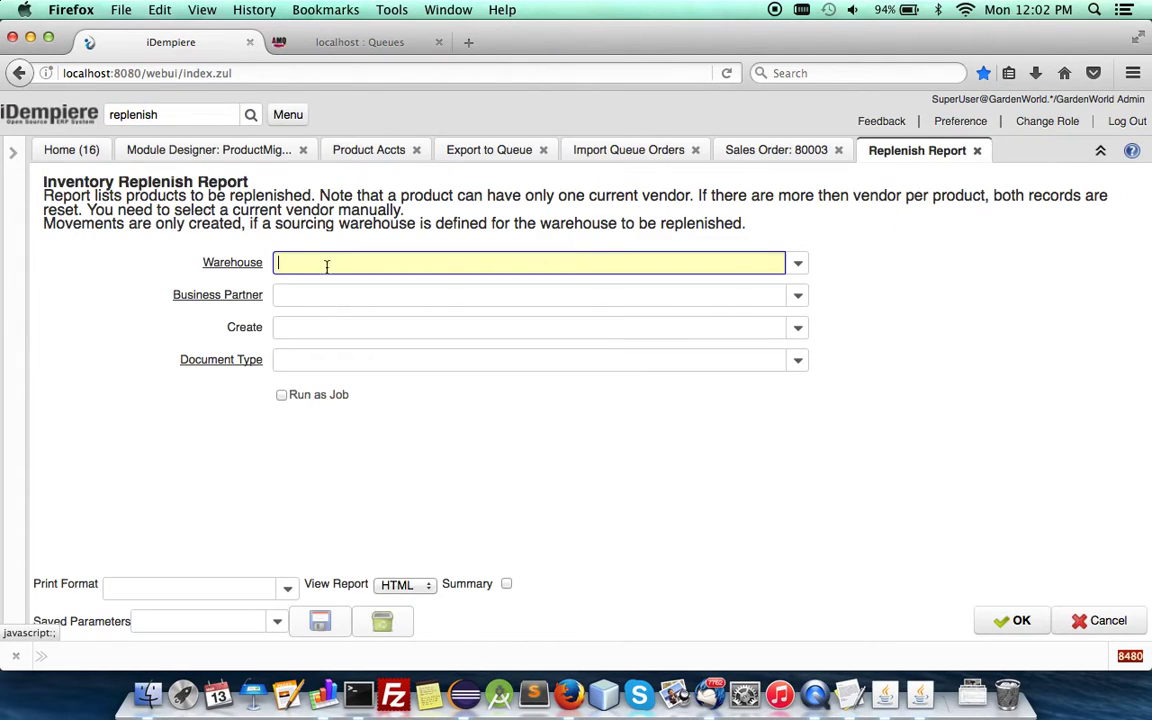
{"action": "left_click", "coordinate": [322, 695]}
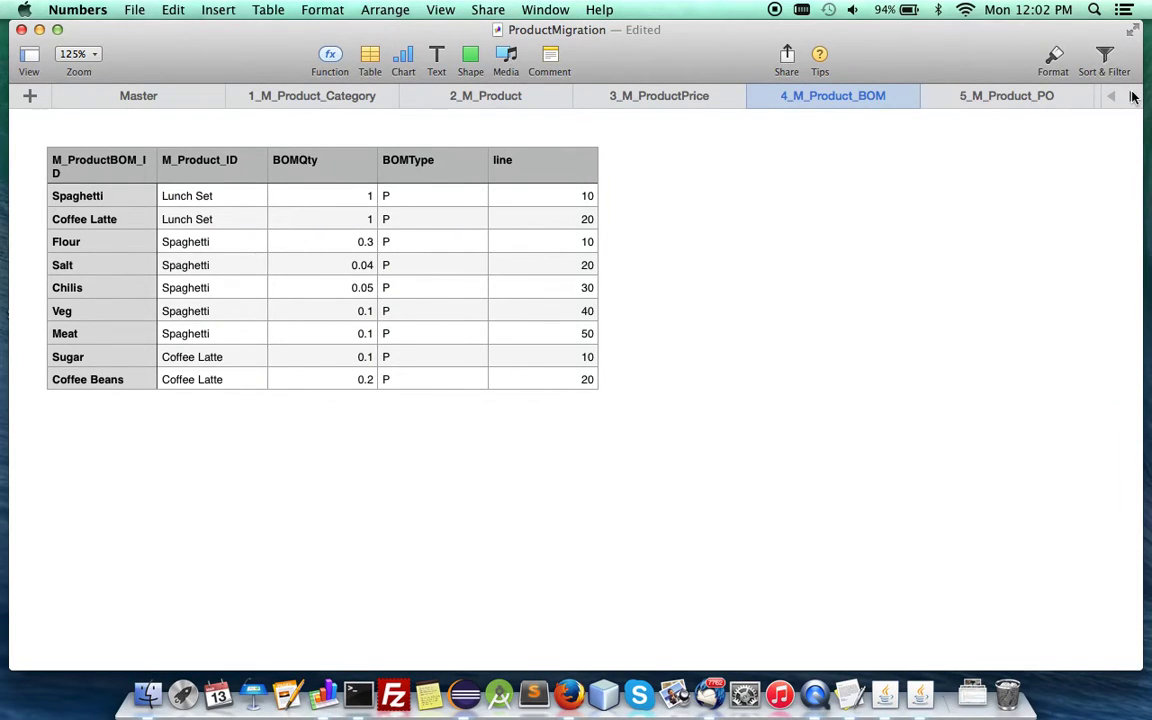
{"action": "left_click", "coordinate": [1133, 96]}
- Check the 6_M_Replenish sheet's minimum 5 and maximum 10 levels, then go back to the Replenish Report
{"action": "left_click", "coordinate": [1040, 100]}
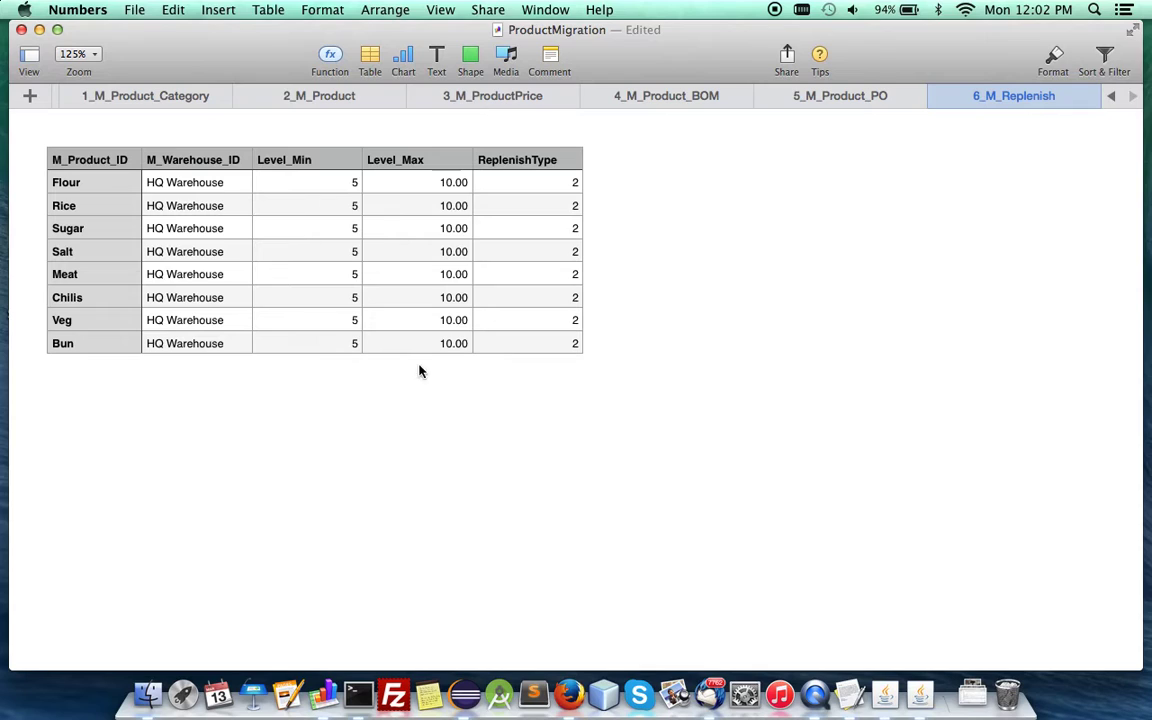
{"action": "left_click", "coordinate": [569, 696]}
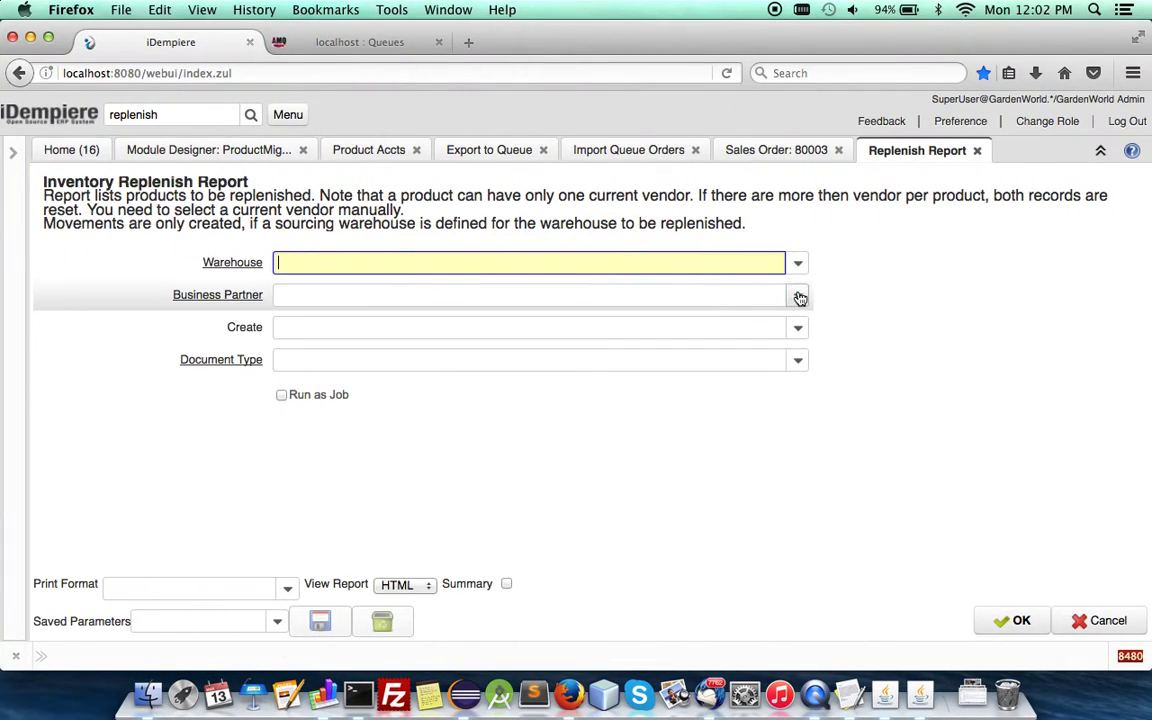
- Set the report to HQ Warehouse, Seed Farm Inc., create Purchase Order, document type Purchase Order
{"action": "left_click", "coordinate": [797, 264]}
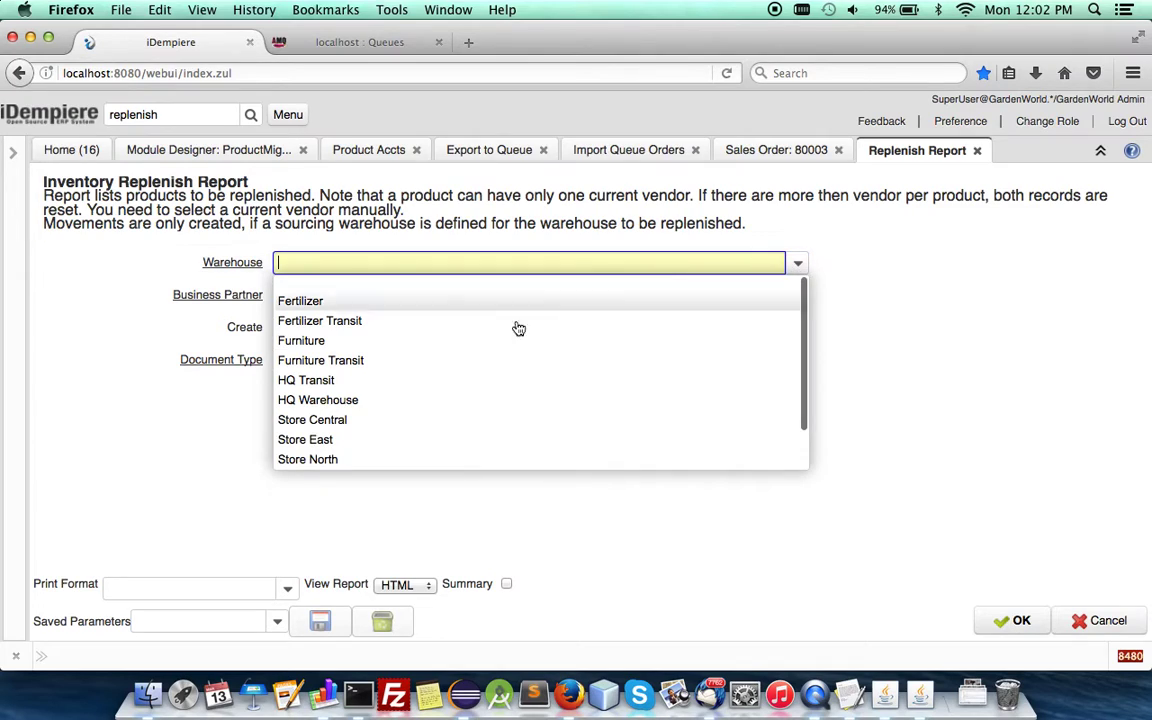
{"action": "left_click", "coordinate": [442, 402]}
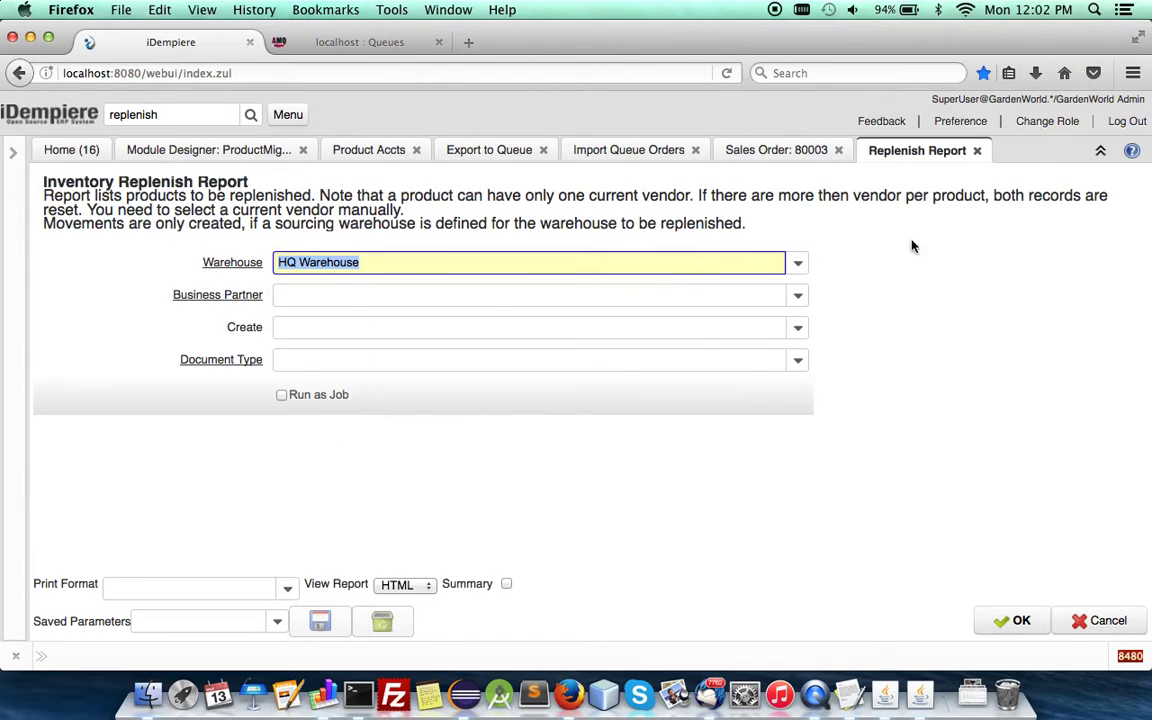
{"action": "left_click", "coordinate": [798, 295]}
{"action": "left_click", "coordinate": [340, 394]}
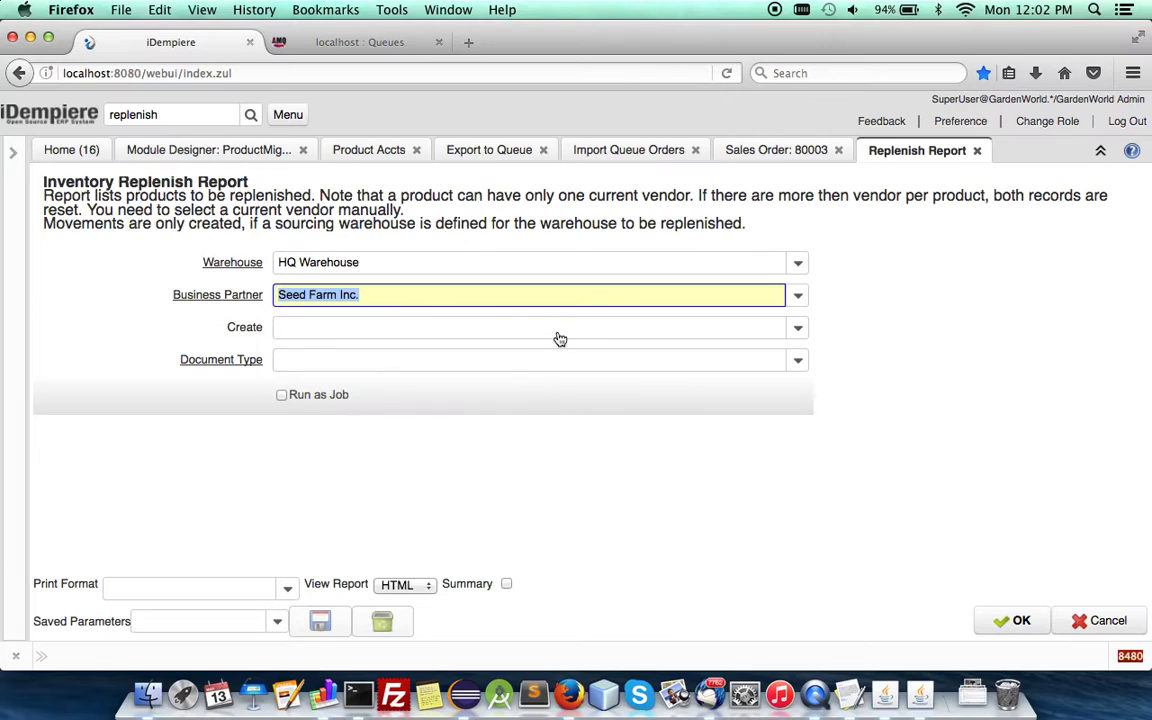
{"action": "left_click", "coordinate": [798, 329]}
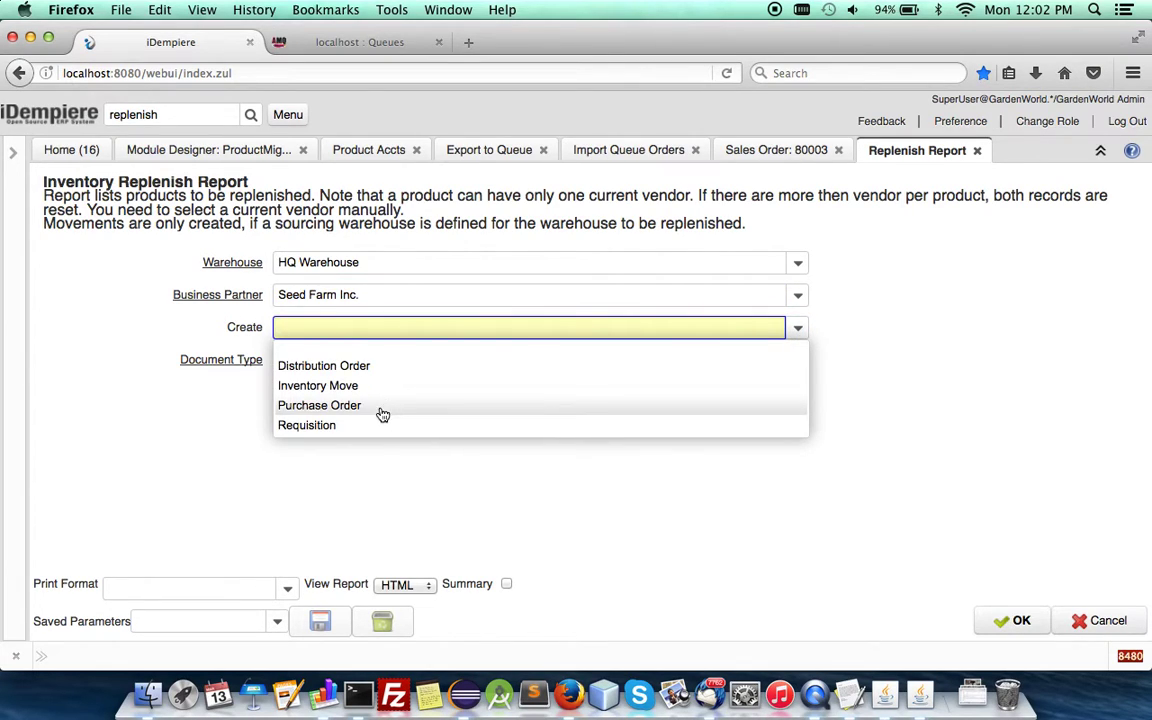
{"action": "left_click", "coordinate": [384, 407]}
{"action": "left_click", "coordinate": [799, 361]}
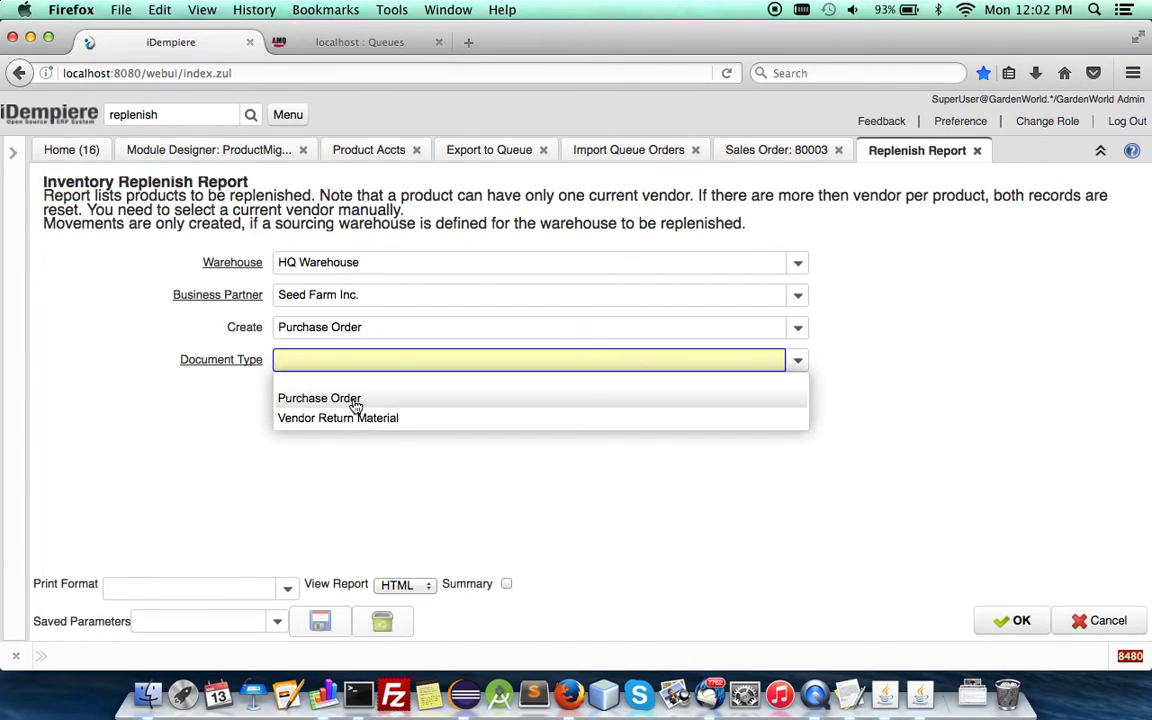
{"action": "left_click", "coordinate": [350, 399]}
- Run the report and review purchase-order suggestions like Flour 11 to order, then return to Numbers
{"action": "left_click", "coordinate": [991, 622]}
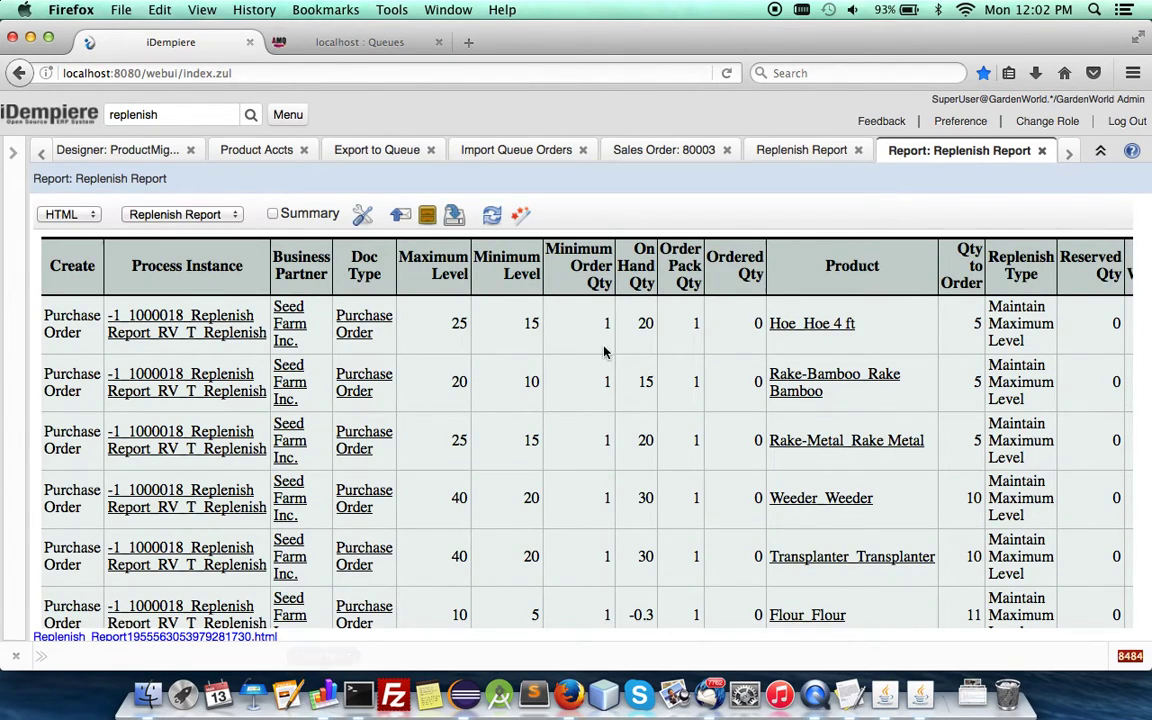
{"action": "scroll", "coordinate": [609, 352], "scroll_direction": "down", "scroll_amount": 10}
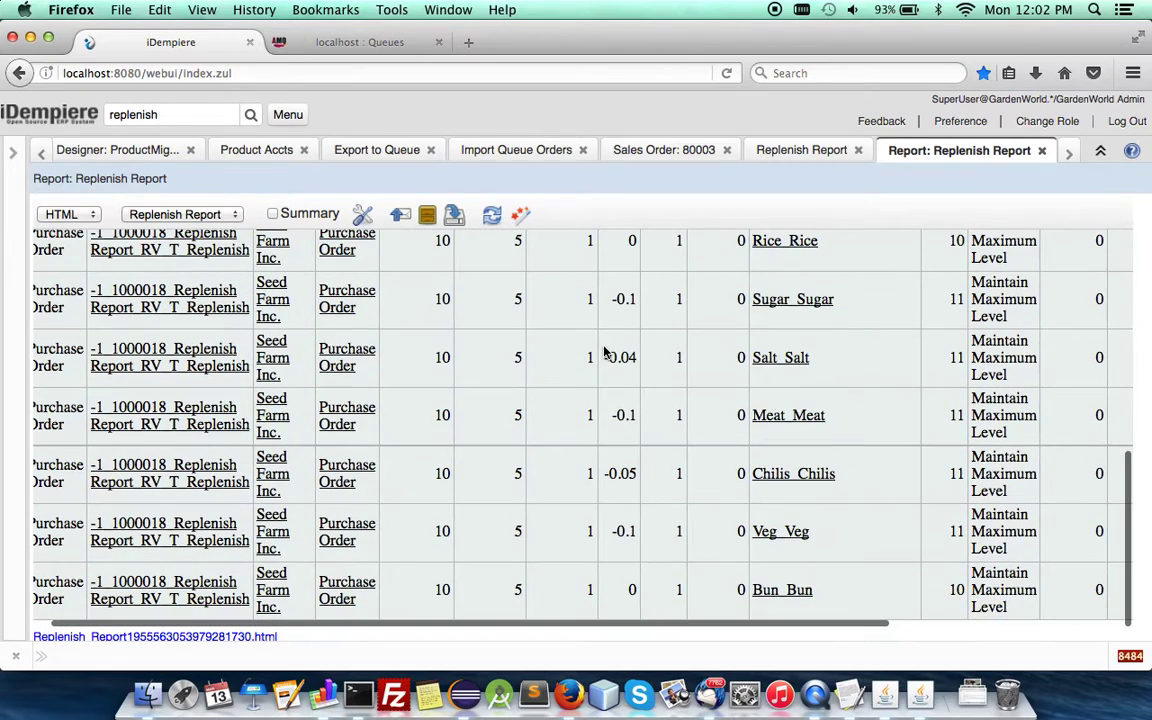
{"action": "left_click", "coordinate": [326, 700]}
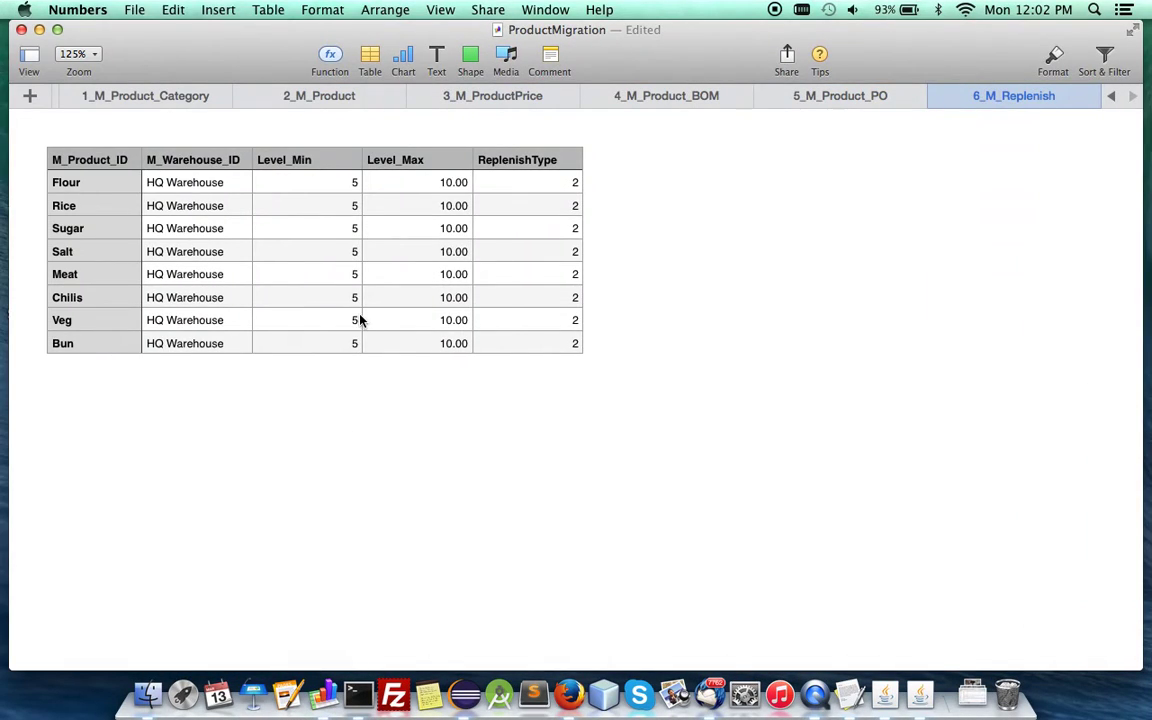
- Review vendors and reorder quantities on the Master sheet, then return to the Replenish Report results
{"action": "scroll", "coordinate": [87, 100], "scroll_direction": "left", "scroll_amount": 3}
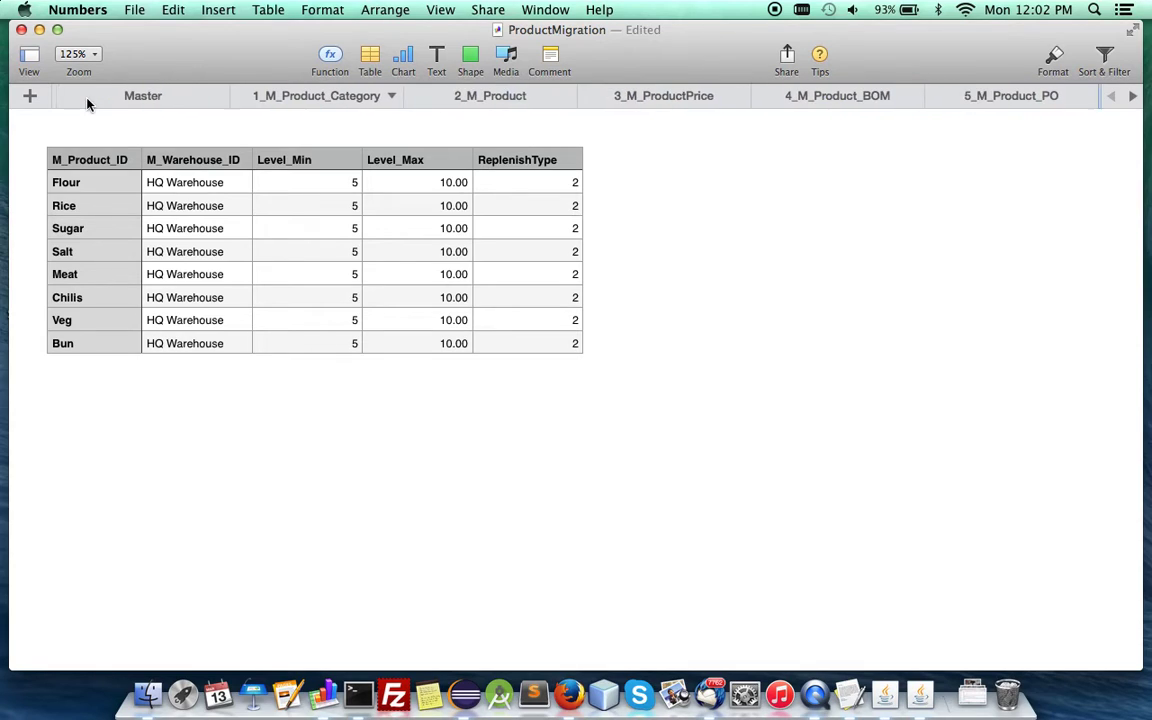
{"action": "left_click", "coordinate": [115, 100]}
{"action": "scroll", "coordinate": [251, 265], "scroll_direction": "up", "scroll_amount": 5}
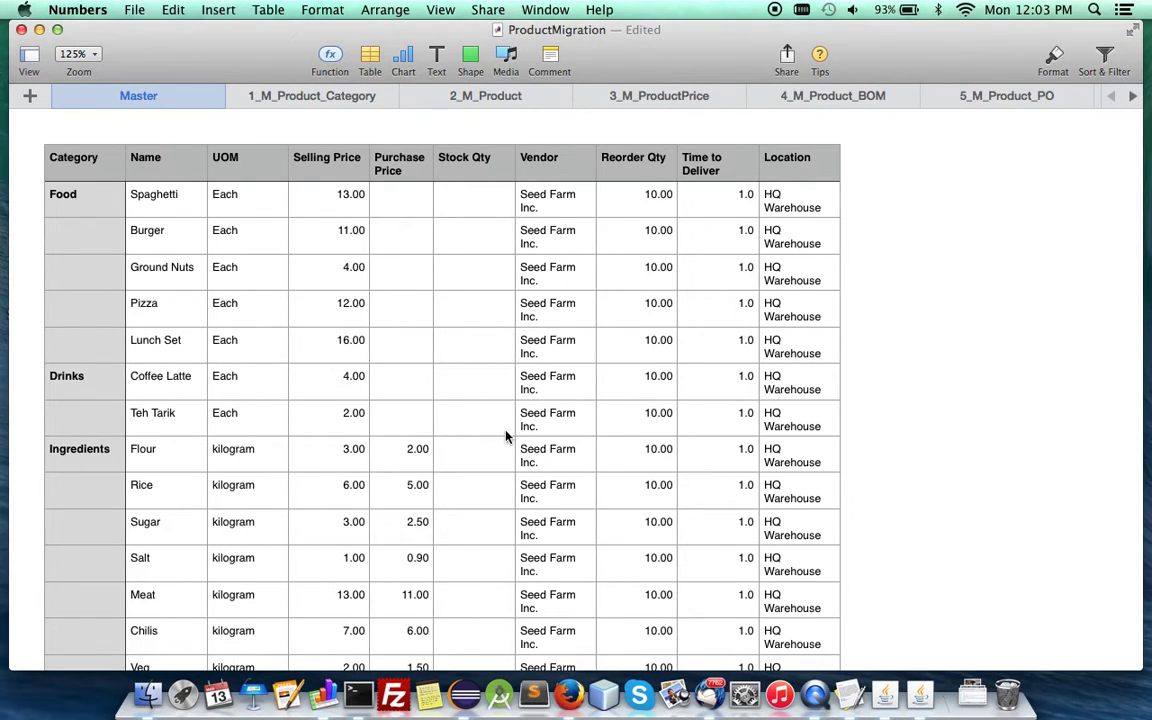
{"action": "left_click", "coordinate": [571, 697]}
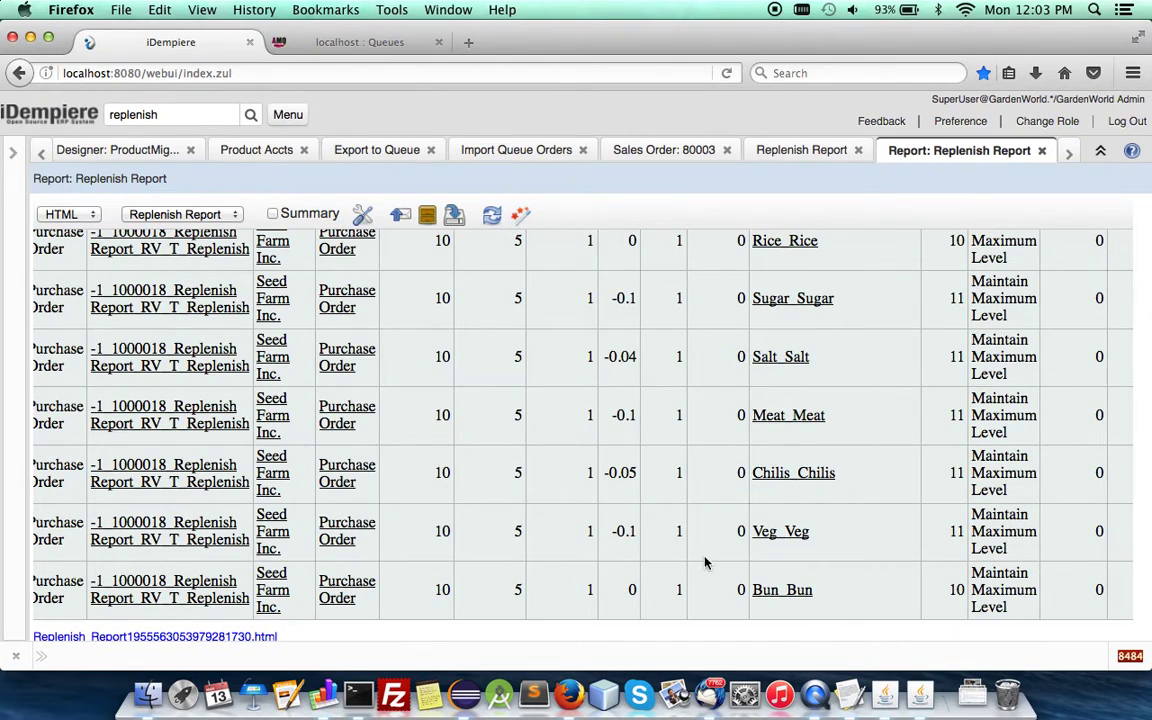
{"action": "scroll", "coordinate": [704, 560], "scroll_direction": "right", "scroll_amount": 3}
{"action": "scroll", "coordinate": [731, 585], "scroll_direction": "right", "scroll_amount": 2}
{"action": "scroll", "coordinate": [731, 578], "scroll_direction": "up", "scroll_amount": 2}
{"action": "scroll", "coordinate": [731, 580], "scroll_direction": "left", "scroll_amount": 2}
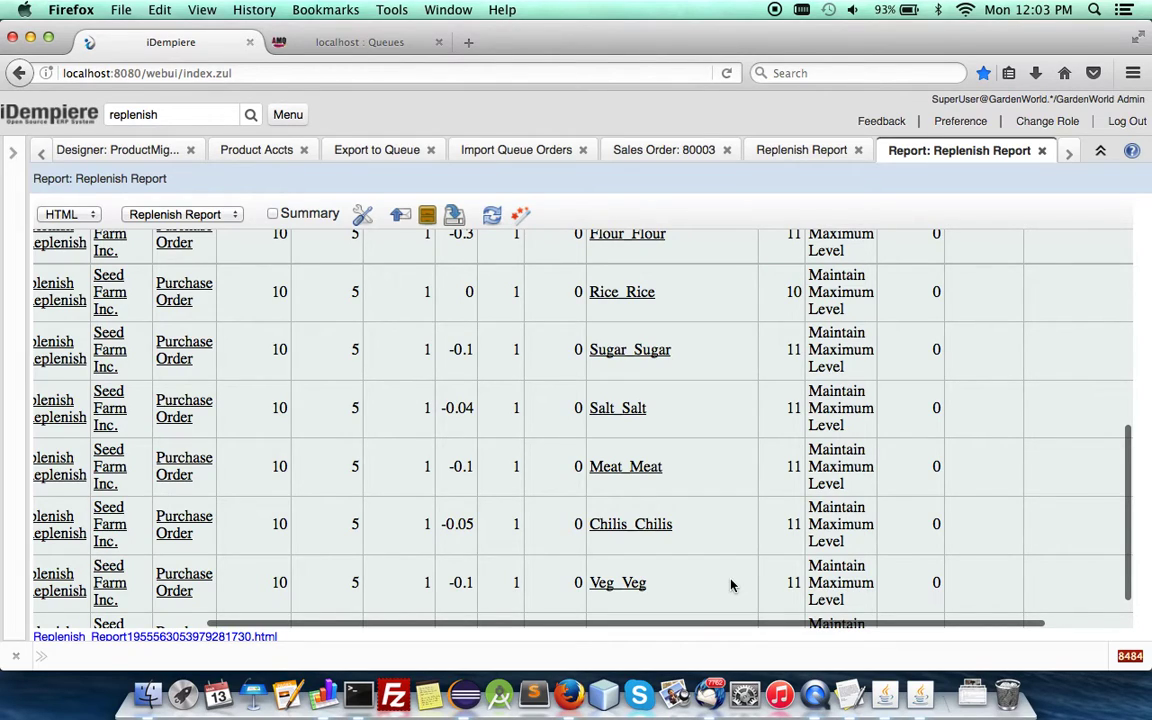
{"action": "scroll", "coordinate": [731, 585], "scroll_direction": "left", "scroll_amount": 4}
{"action": "scroll", "coordinate": [731, 585], "scroll_direction": "up", "scroll_amount": 5}
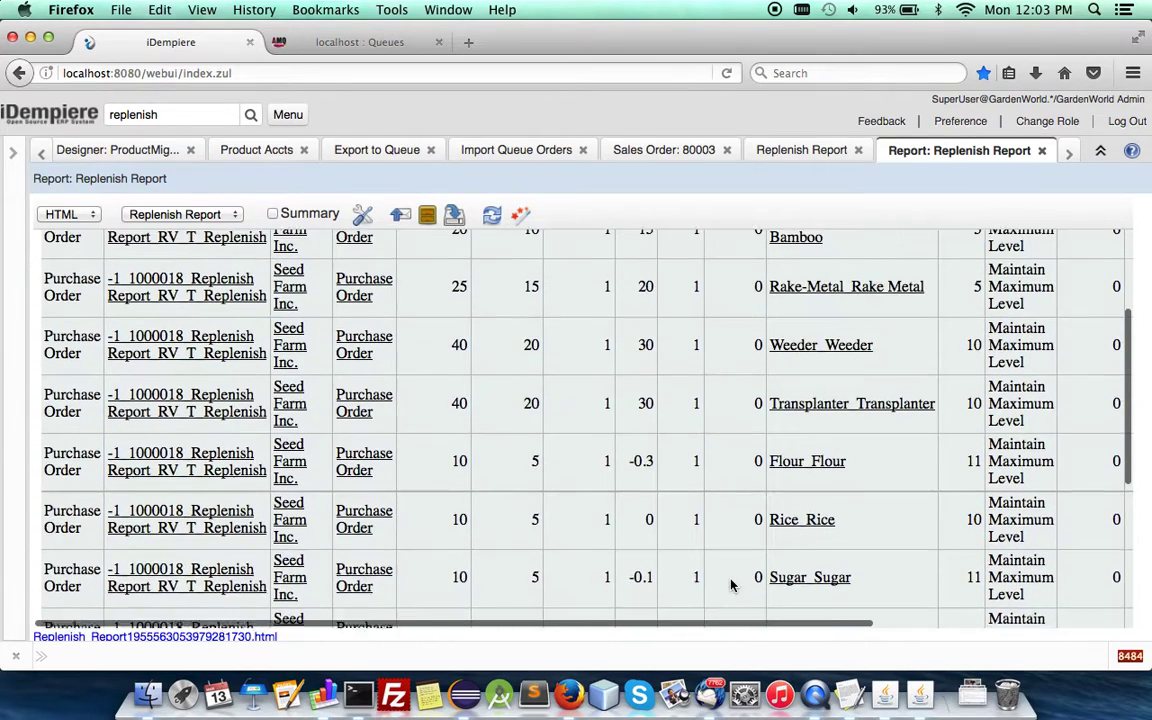
{"action": "scroll", "coordinate": [731, 585], "scroll_direction": "up", "scroll_amount": 3}
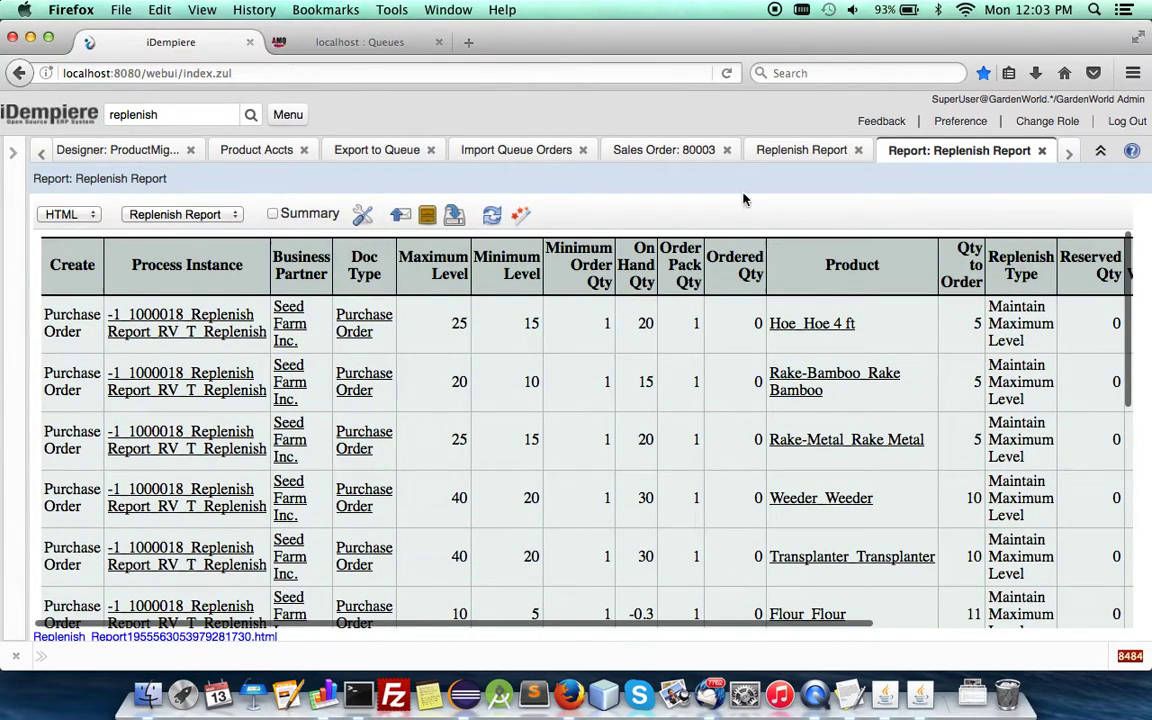